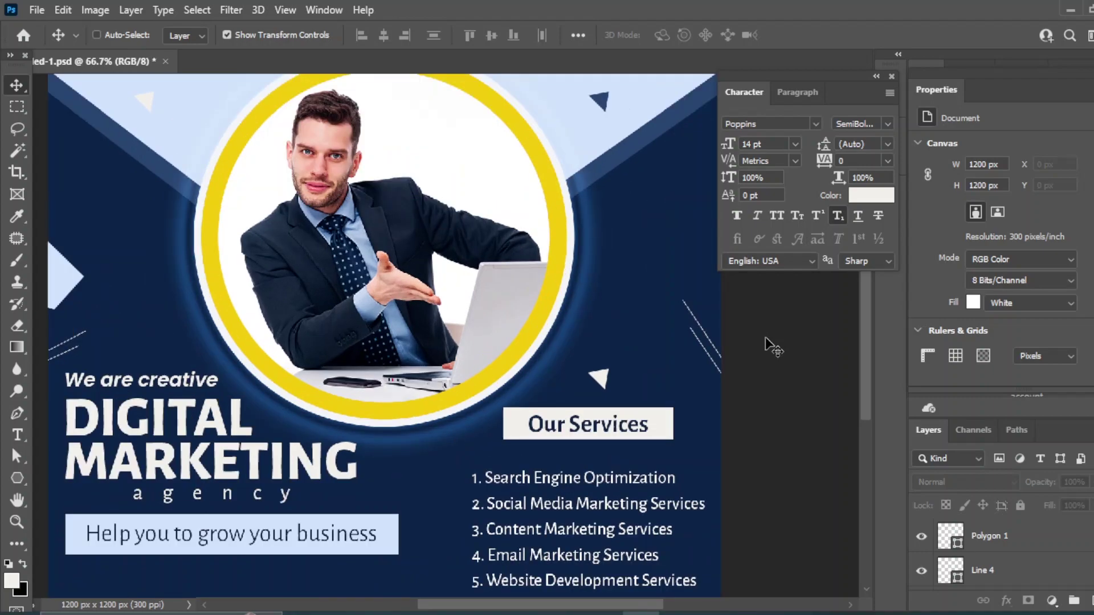
Zoom in and out repeatedly to preview the finished Digital Marketing agency post.
key(ctrl+minus)
key(ctrl+plus)
key(ctrl+minus)
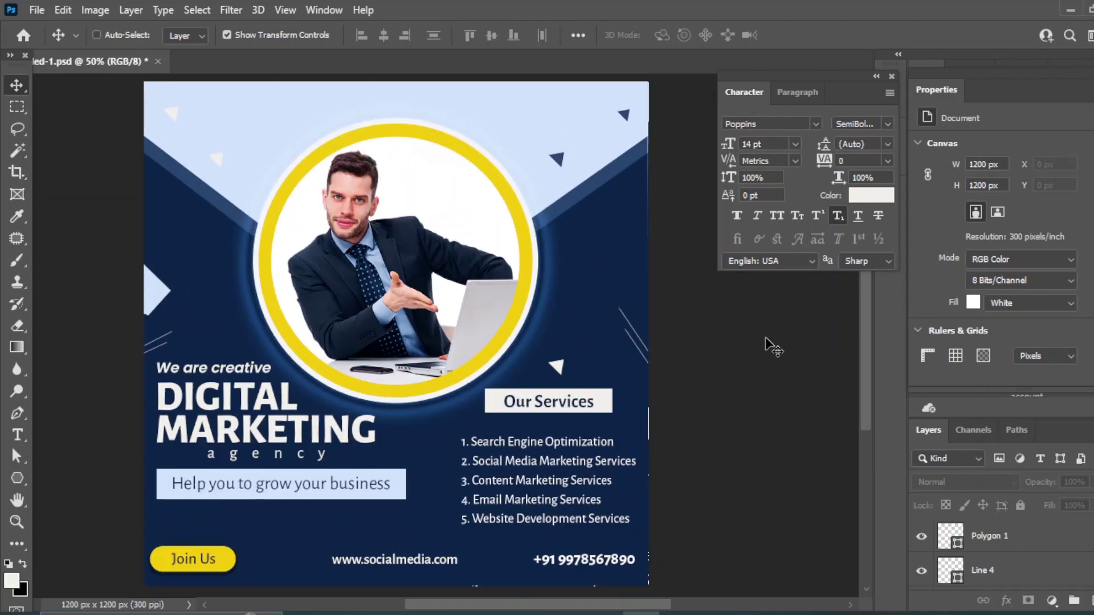
key(ctrl+plus)
key(ctrl+minus)
key(ctrl+plus)
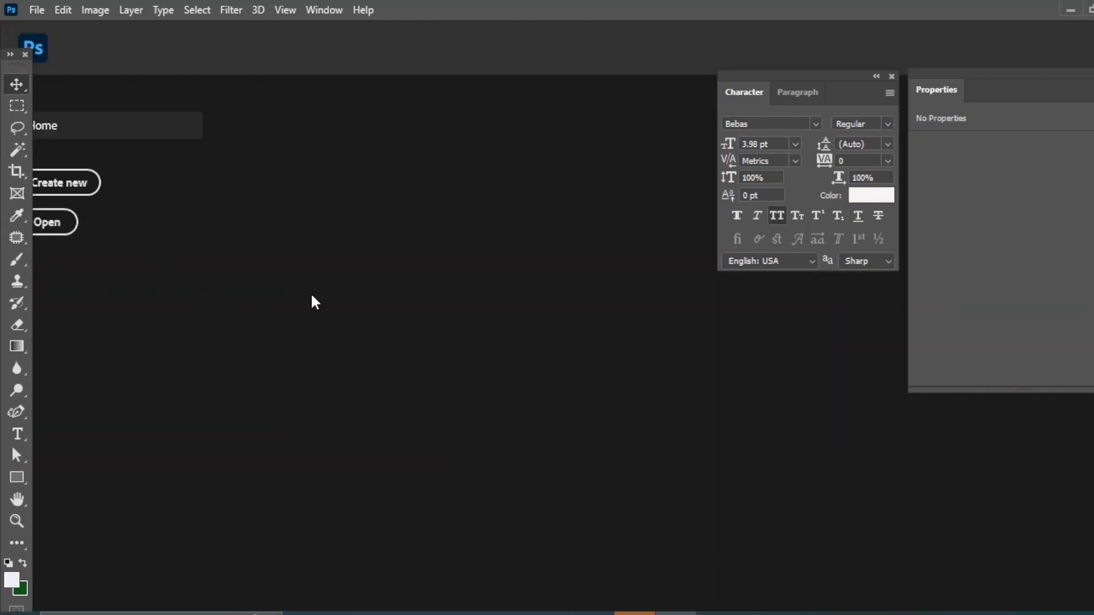
Create a new 1200 × 1200 px document at 300 ppi with a white background.
key(ctrl+n)
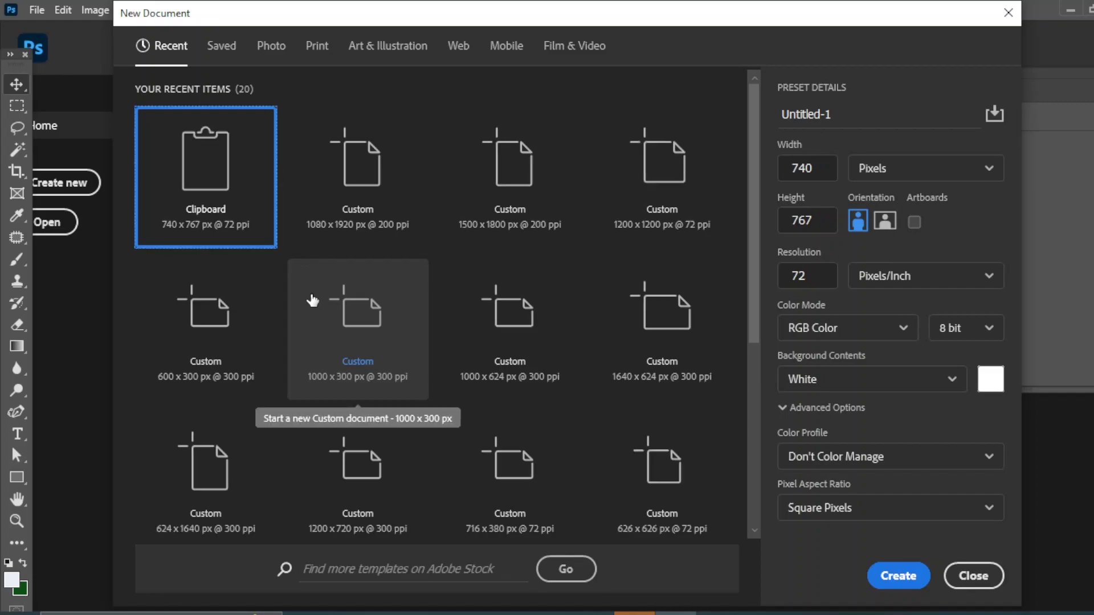
click(664, 170)
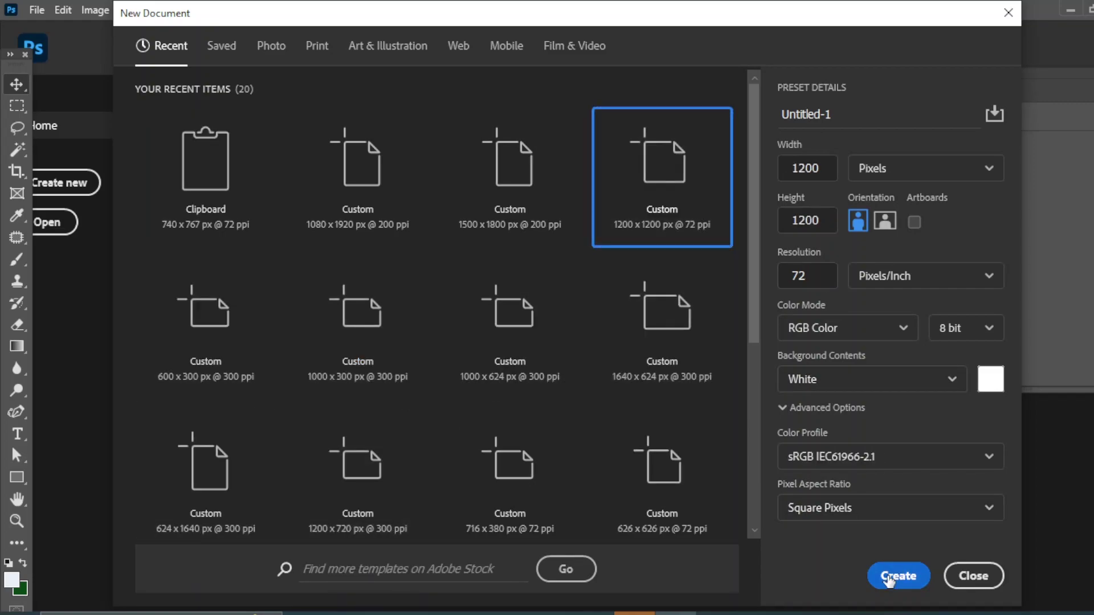
double_click(780, 279)
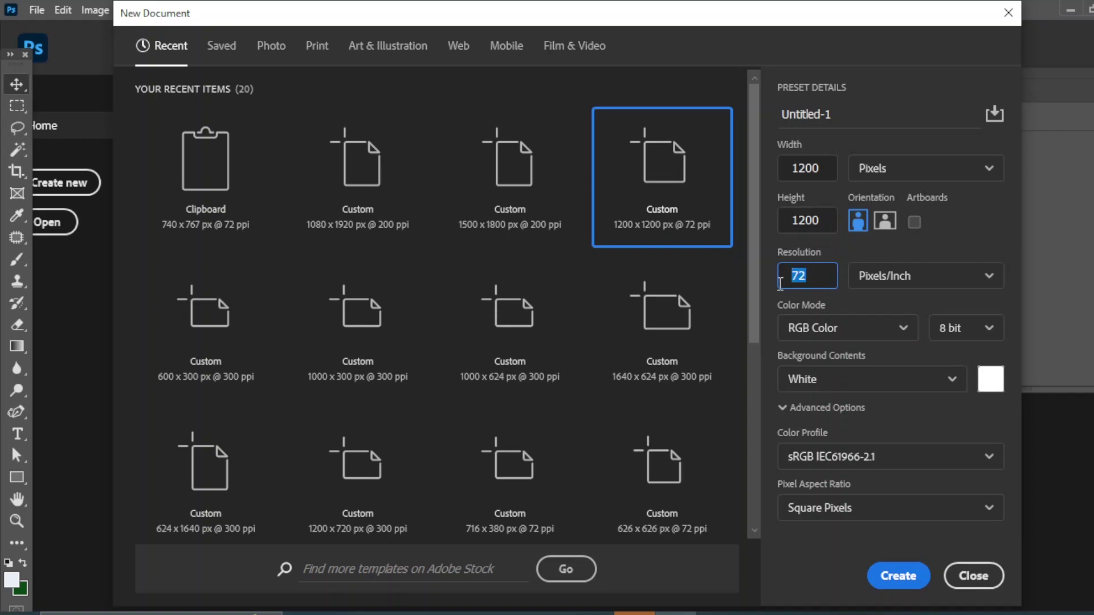
text(300)
click(900, 577)
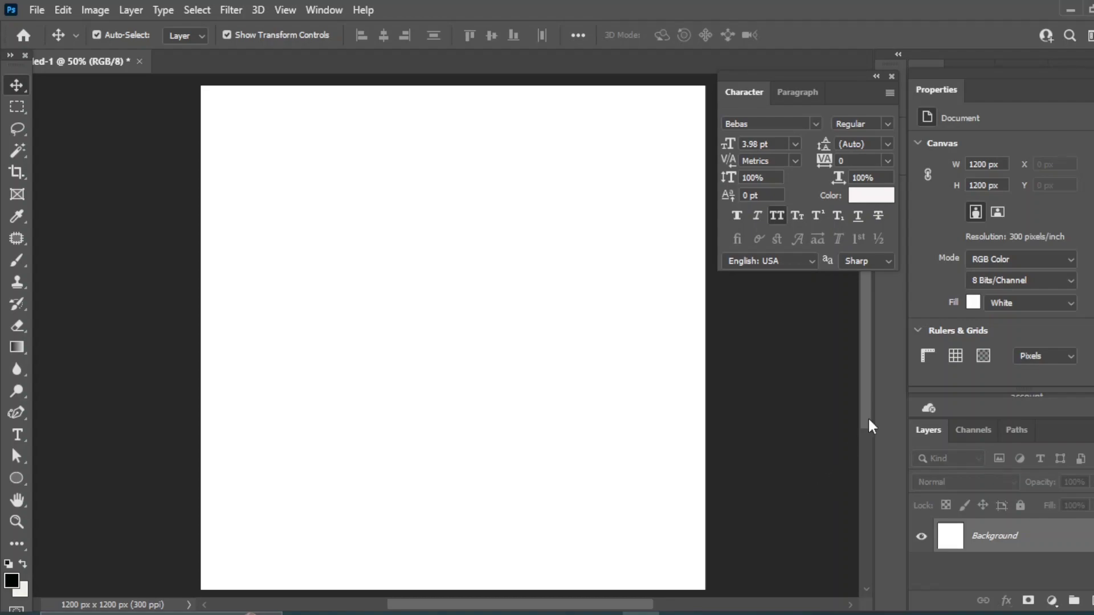
Draw a light cream rectangle covering the whole canvas.
key(x)
right_click(17, 478)
click(82, 474)
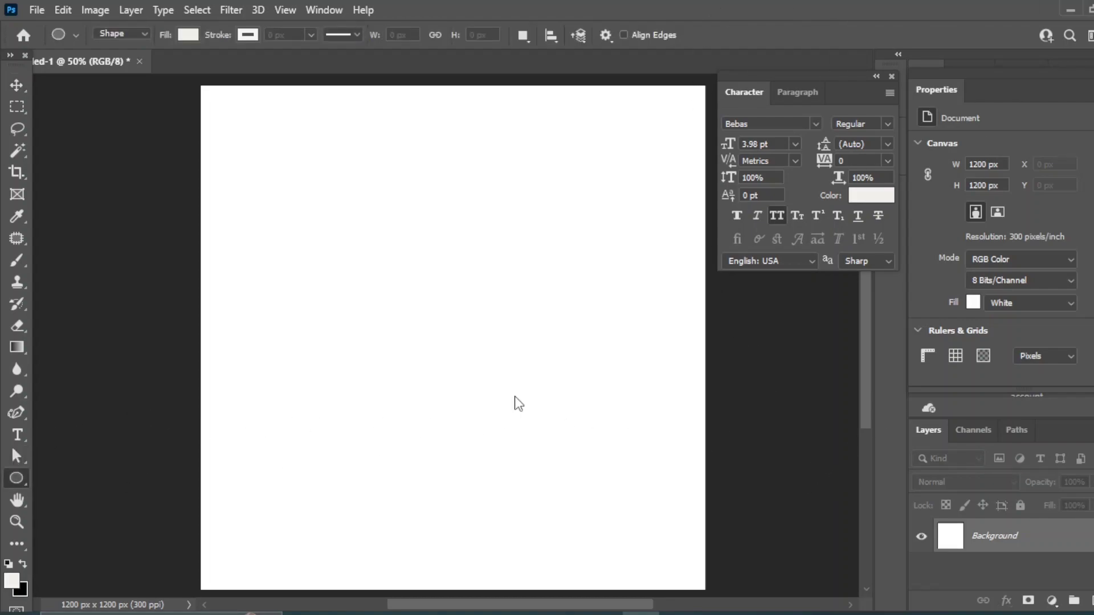
drag(199, 76, 716, 595)
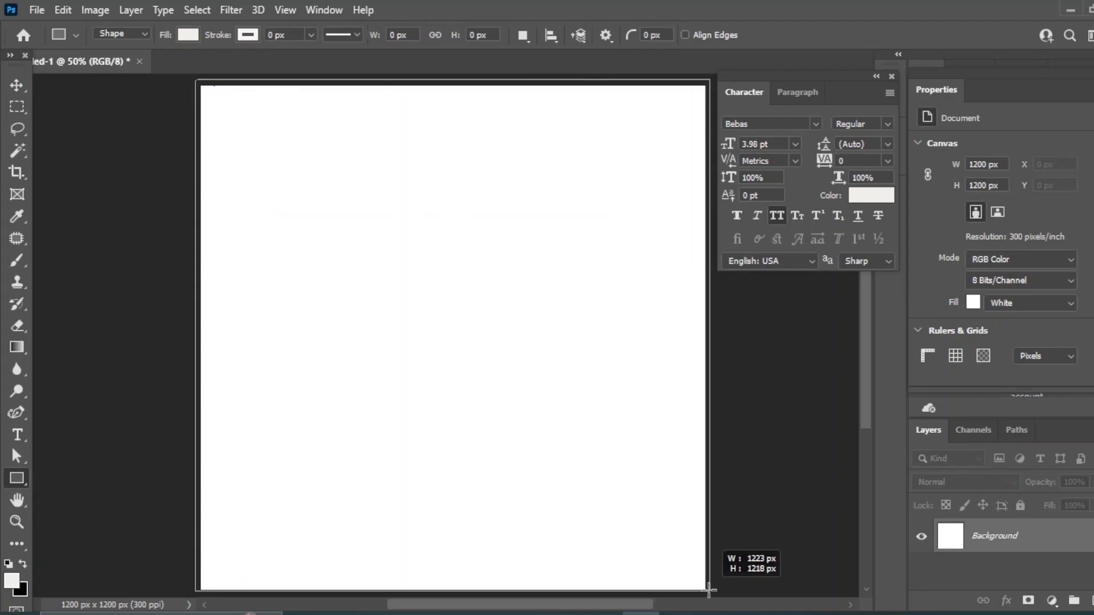
drag(716, 595, 709, 592)
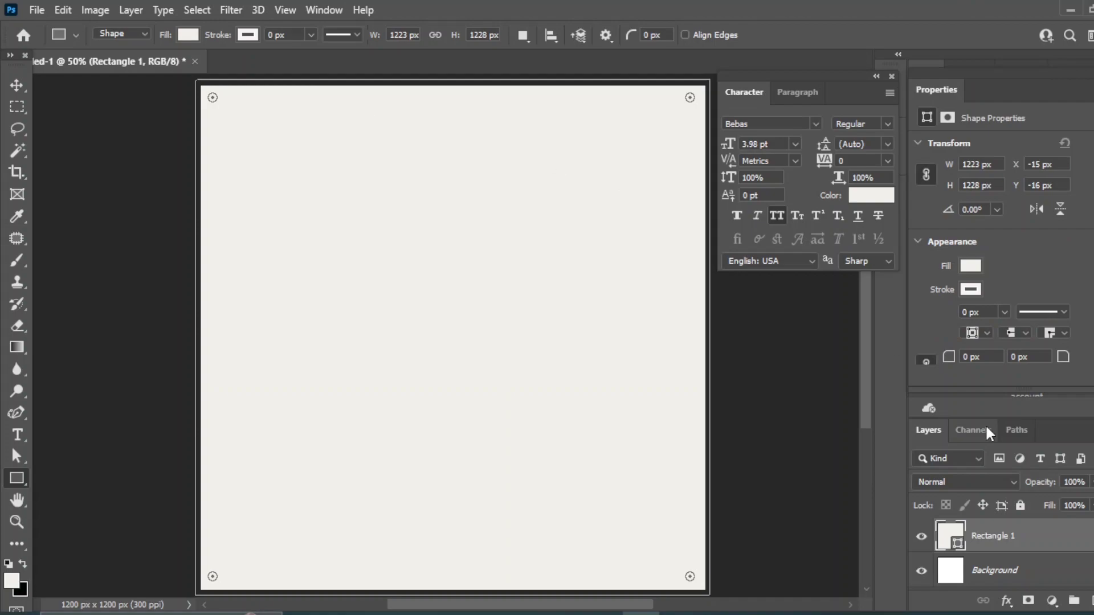
Deselect the rectangle and drag man.jpg from File Explorer onto the canvas.
click(17, 87)
click(769, 364)
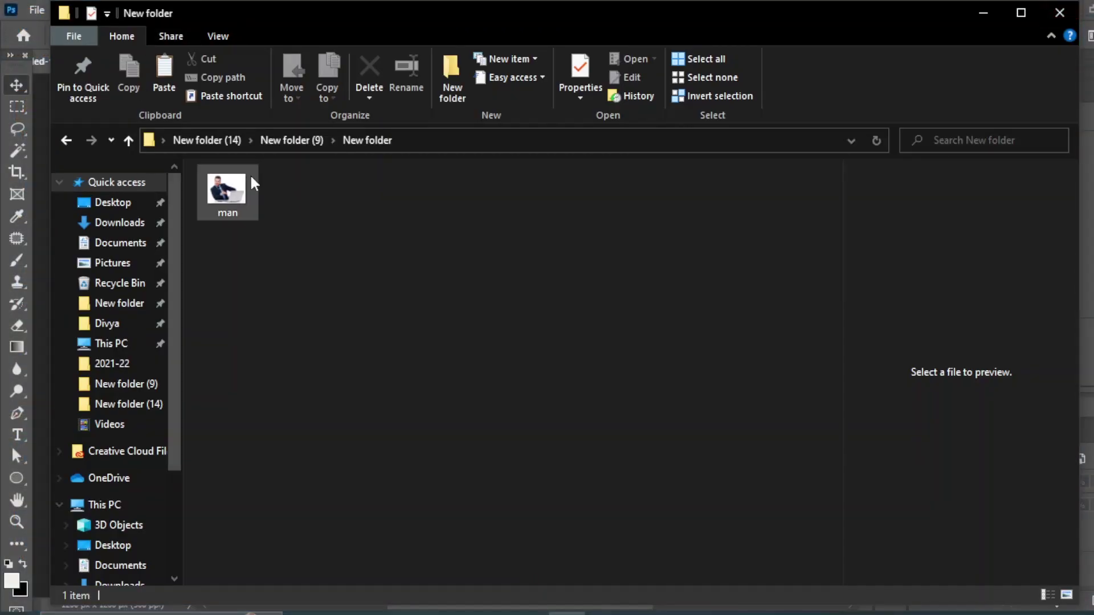
click(239, 188)
drag(228, 191, 435, 377)
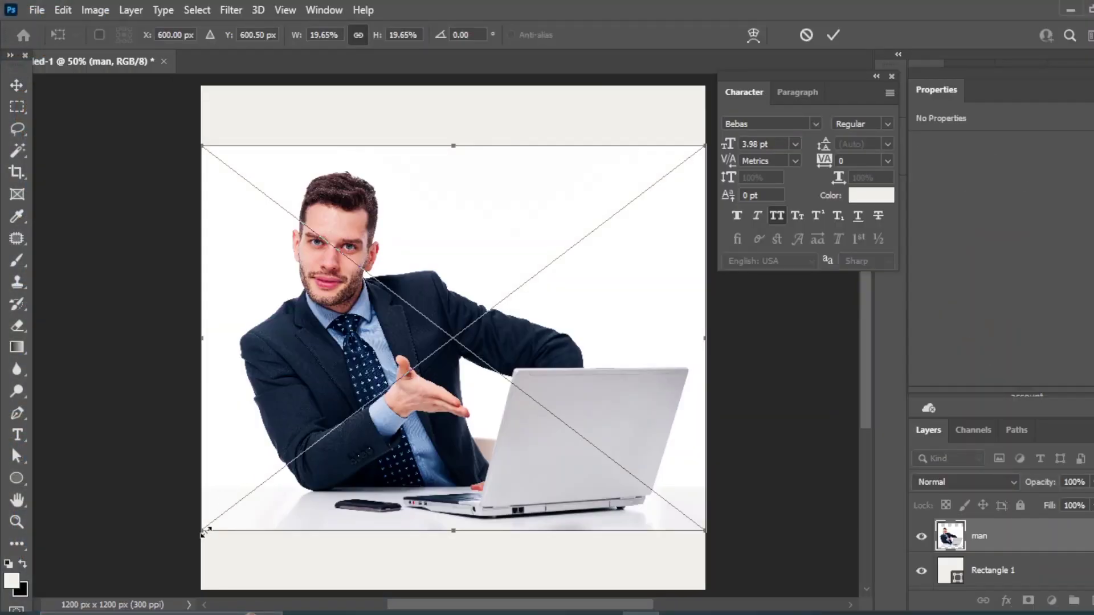
Scale the man photo to 884 × 676 px in the lower middle and commit it.
drag(204, 531, 362, 451)
drag(592, 190, 528, 323)
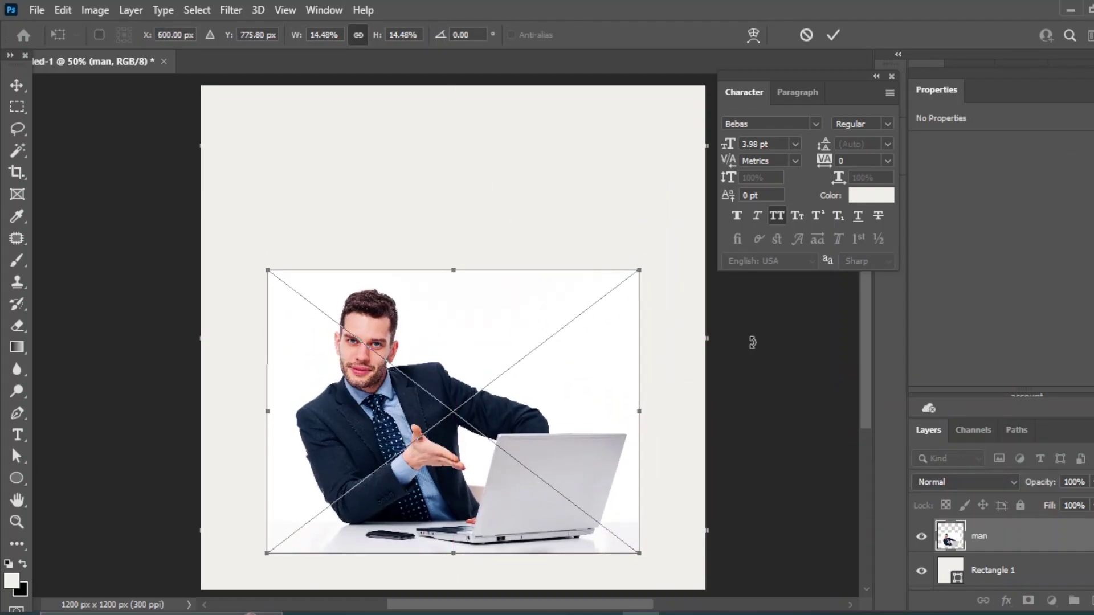
key(Return)
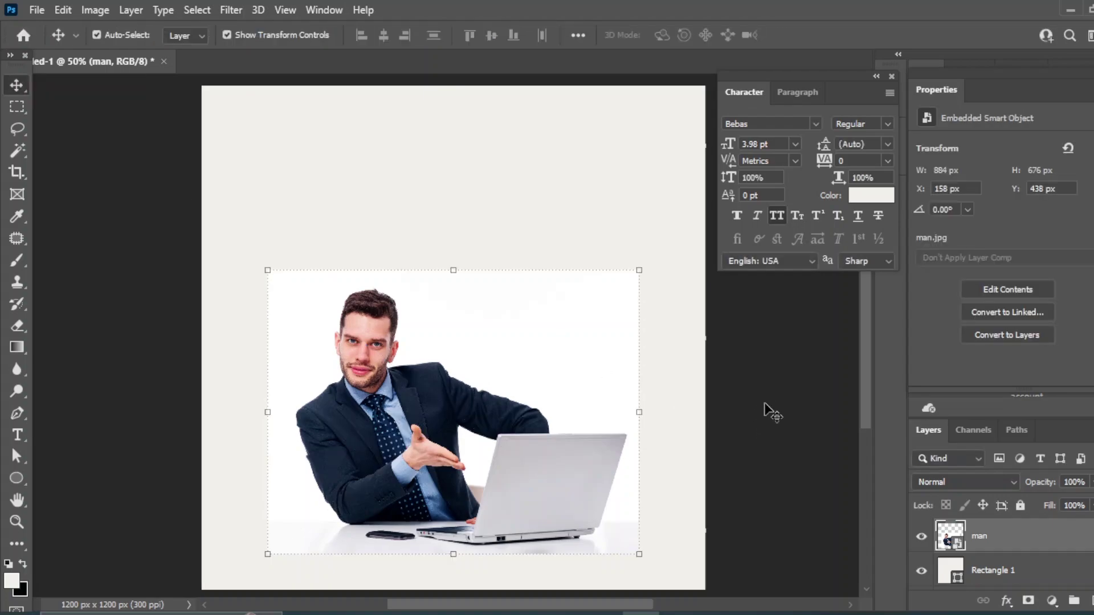
Draw a canvas-sized cream Pen shape with a V-shaped notch at the top centre.
click(1089, 600)
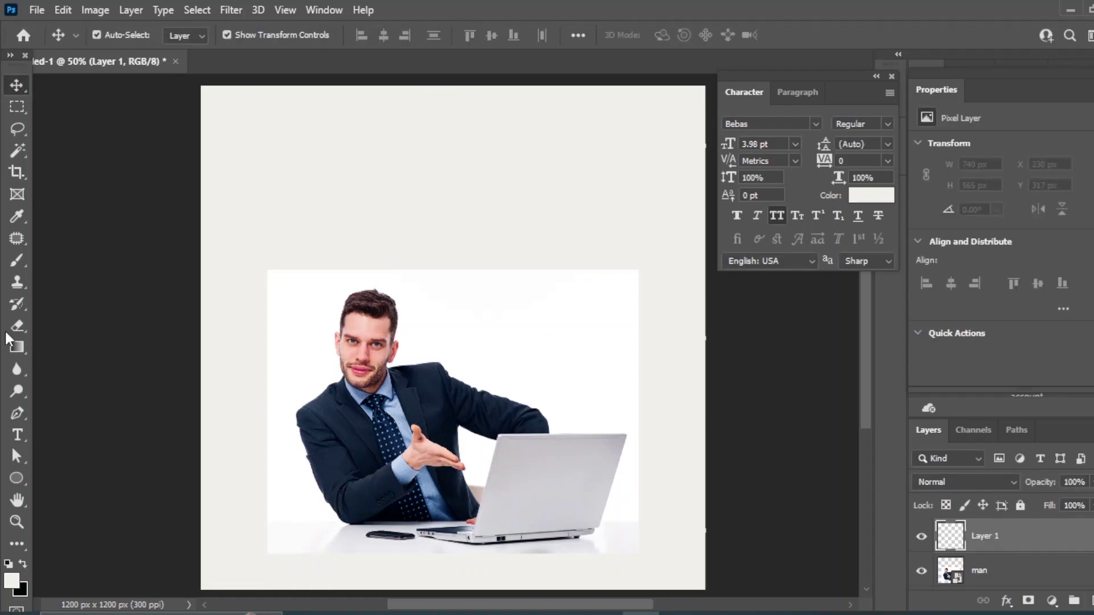
click(17, 413)
click(79, 416)
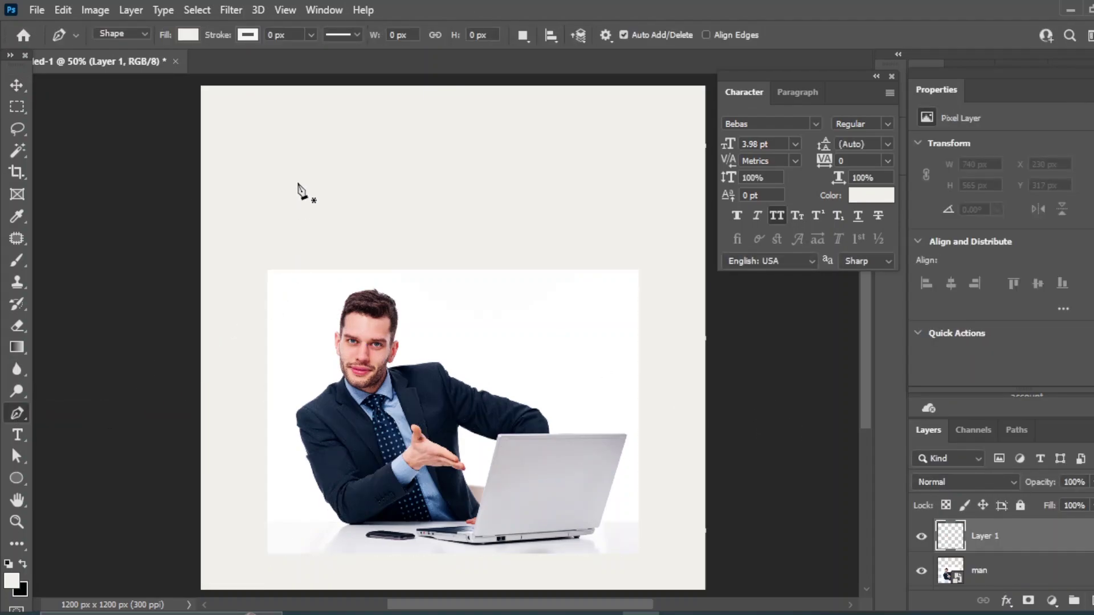
click(201, 86)
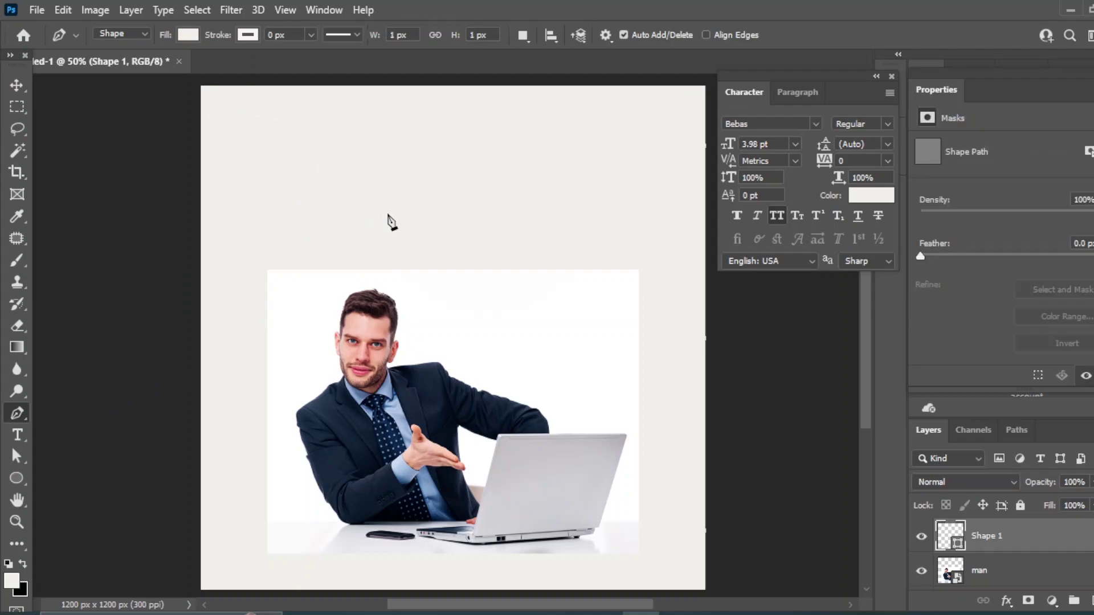
click(443, 271)
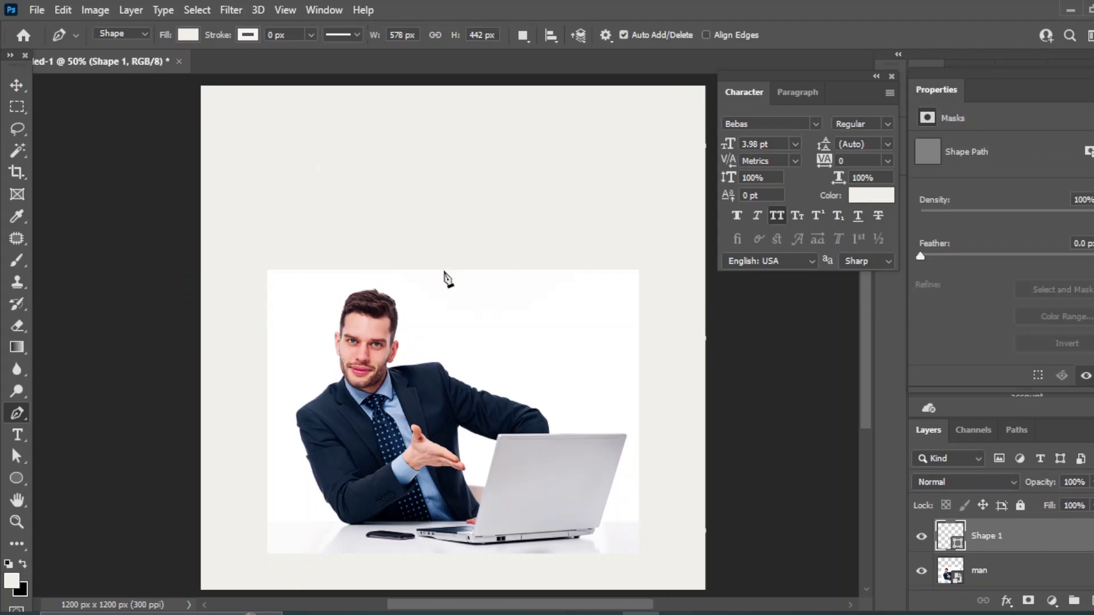
click(706, 87)
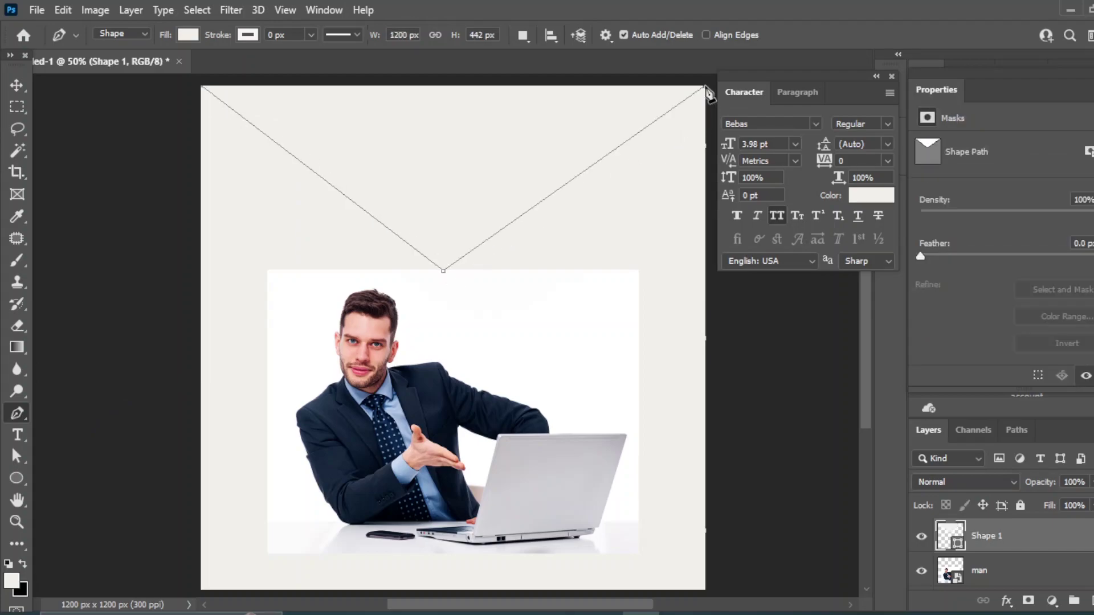
click(706, 590)
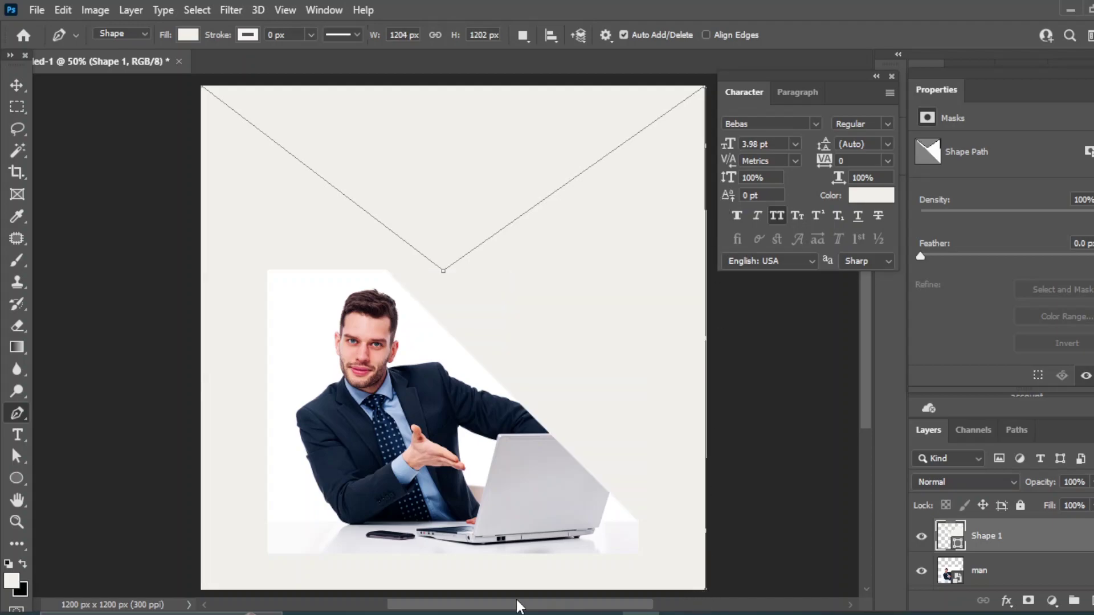
click(201, 591)
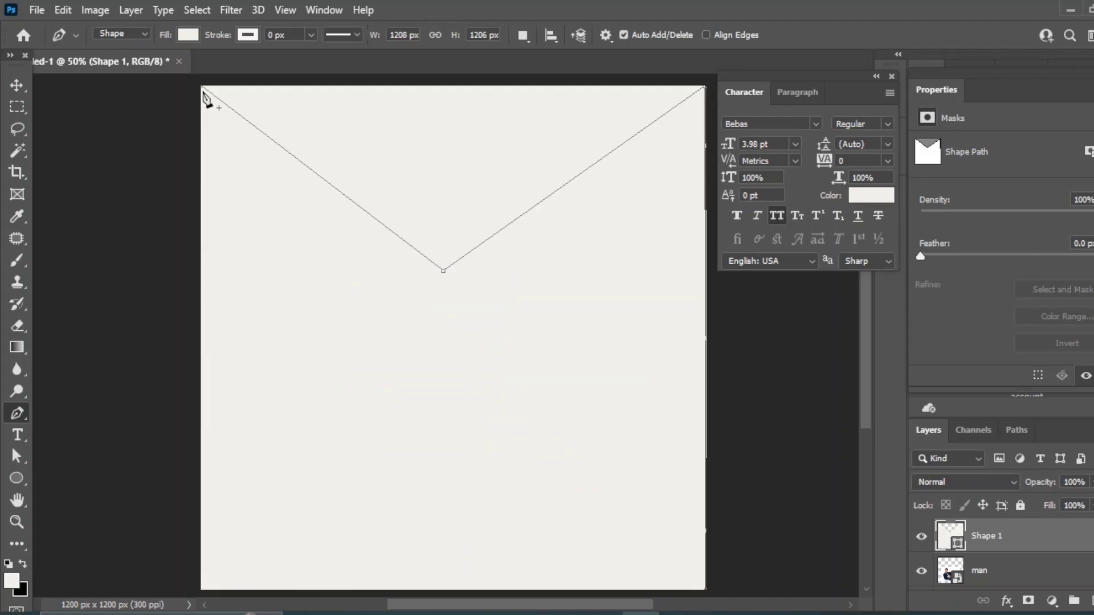
click(17, 85)
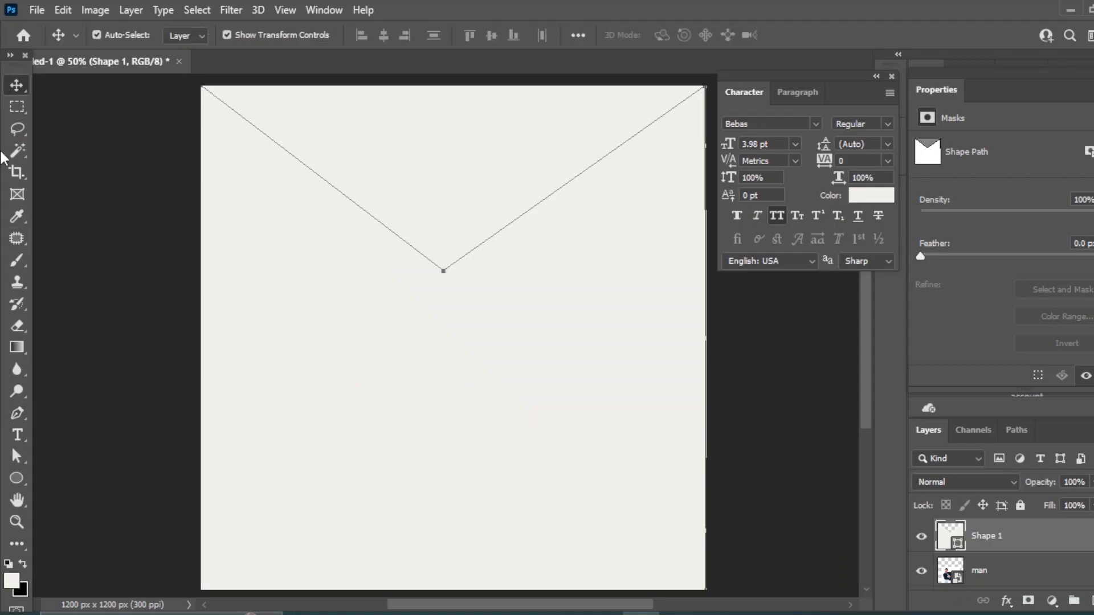
Fill the chevron shape light grey, move it beneath the man photo and nudge it down.
double_click(957, 546)
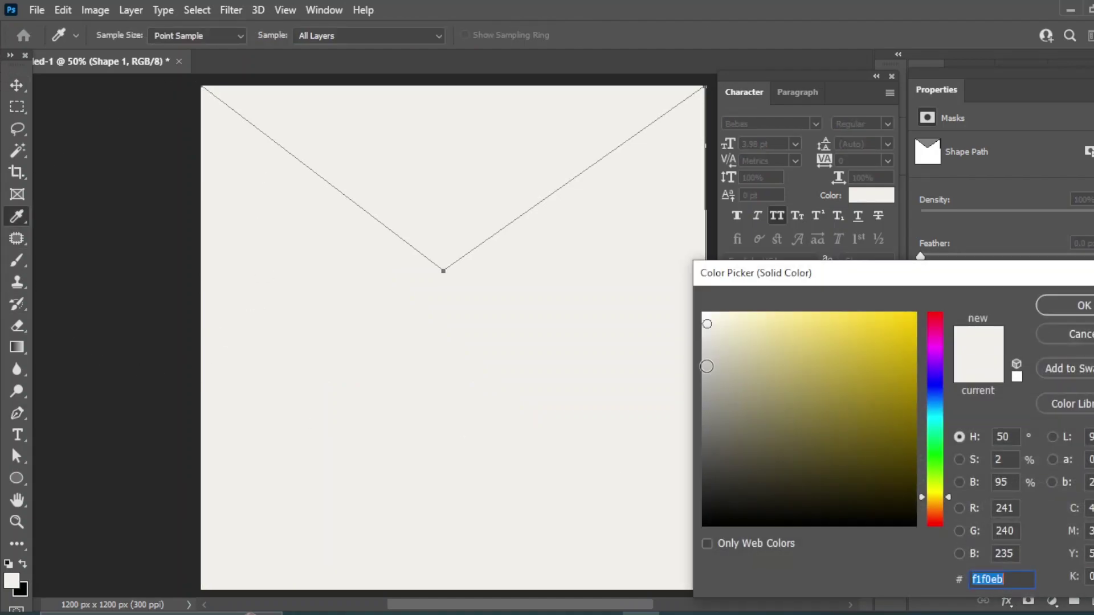
click(706, 366)
click(1051, 306)
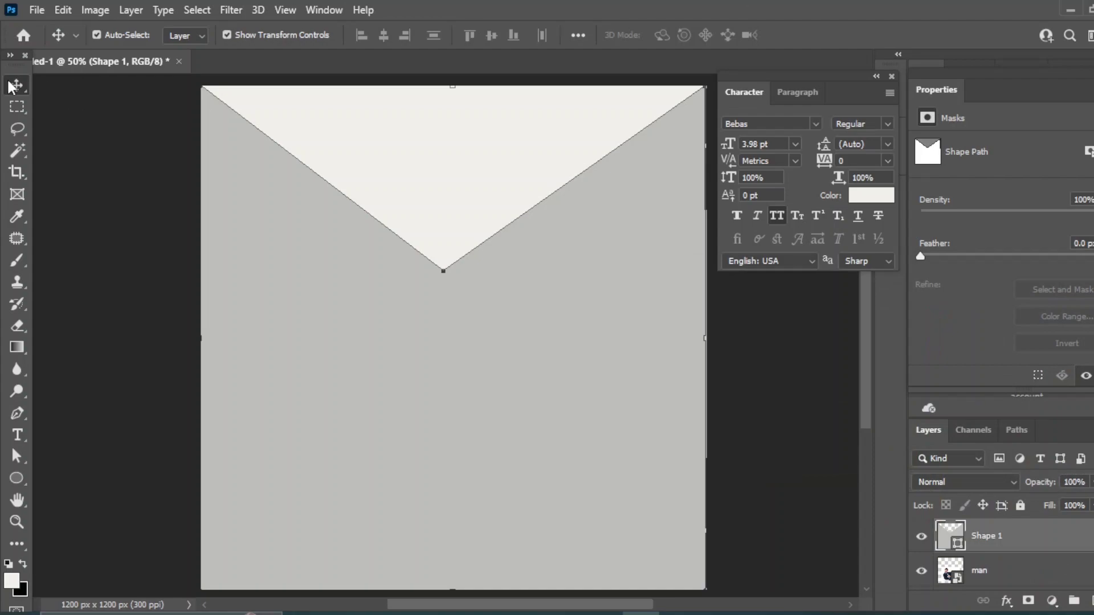
click(767, 364)
drag(976, 594, 976, 590)
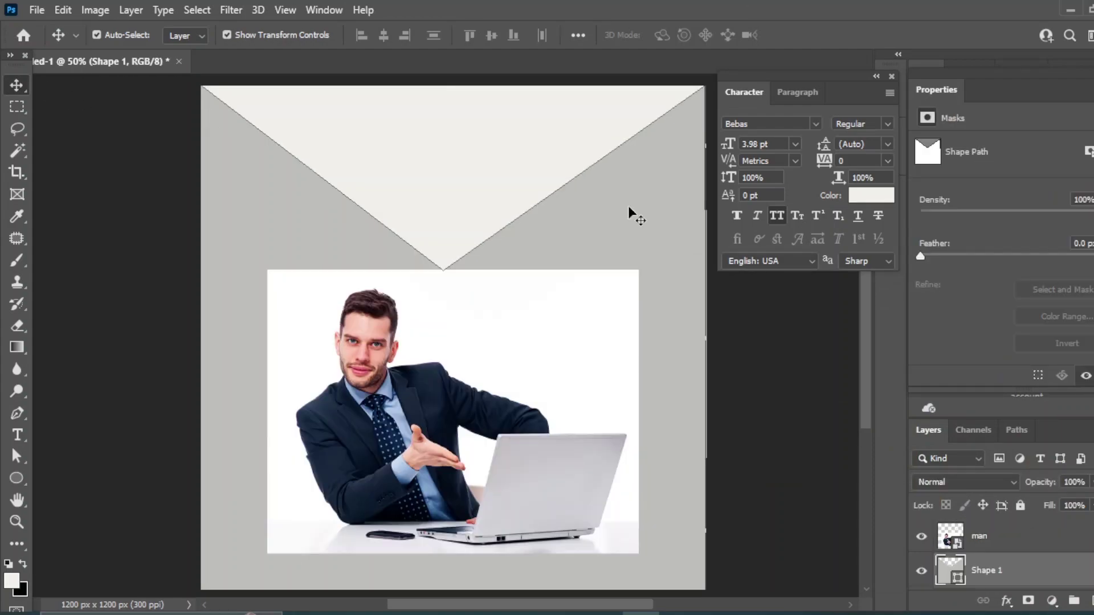
key(shift+Down)
key(shift+Down)
key(shift+Down)
key(shift+Down)
key(shift+Down)
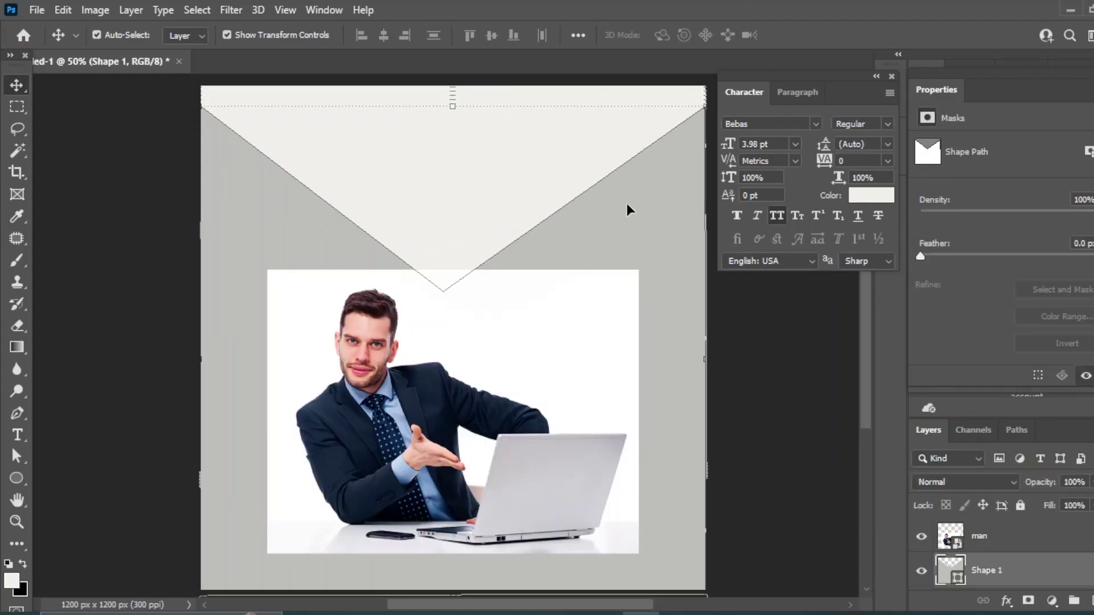
key(shift+Down)
key(shift+Down)
key(shift+Down)
key(shift+Down)
key(shift+Down)
key(shift+Down)
key(shift+Down)
key(shift+Down)
key(shift+Down)
key(shift+Down)
key(shift+Down)
key(shift+Down)
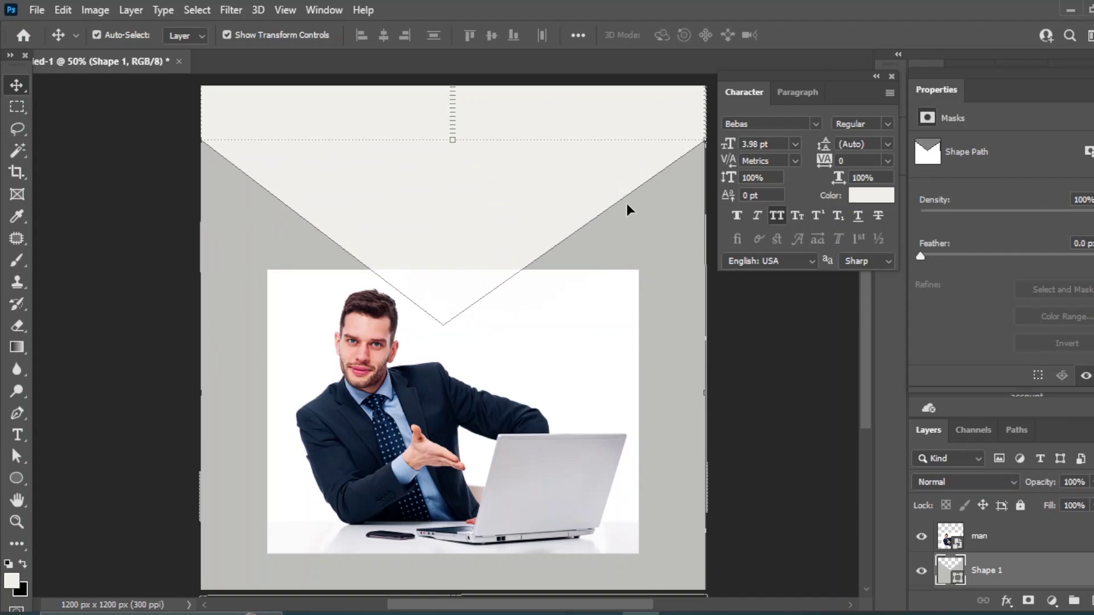
click(886, 278)
click(693, 280)
Recolour the chevron shape to navy 0c2447 using the eyedropper.
double_click(950, 577)
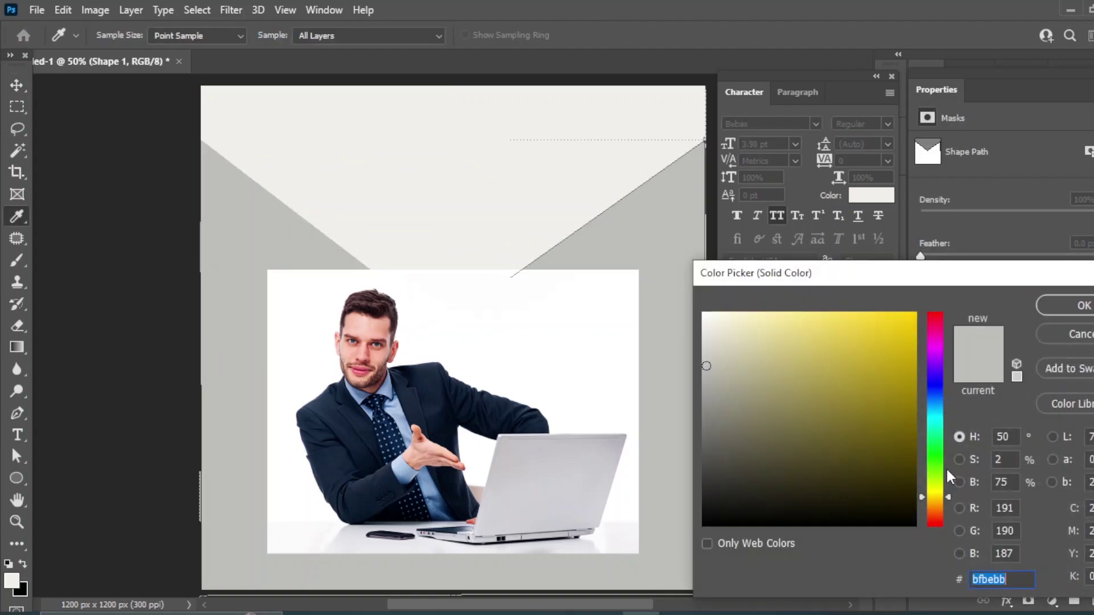
click(390, 425)
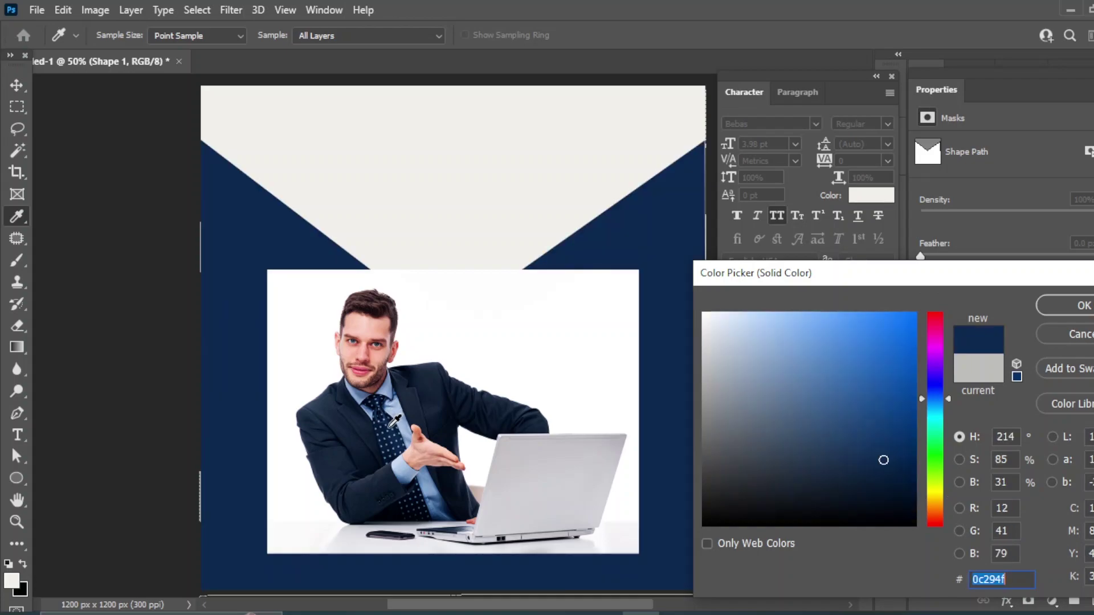
click(353, 431)
click(394, 434)
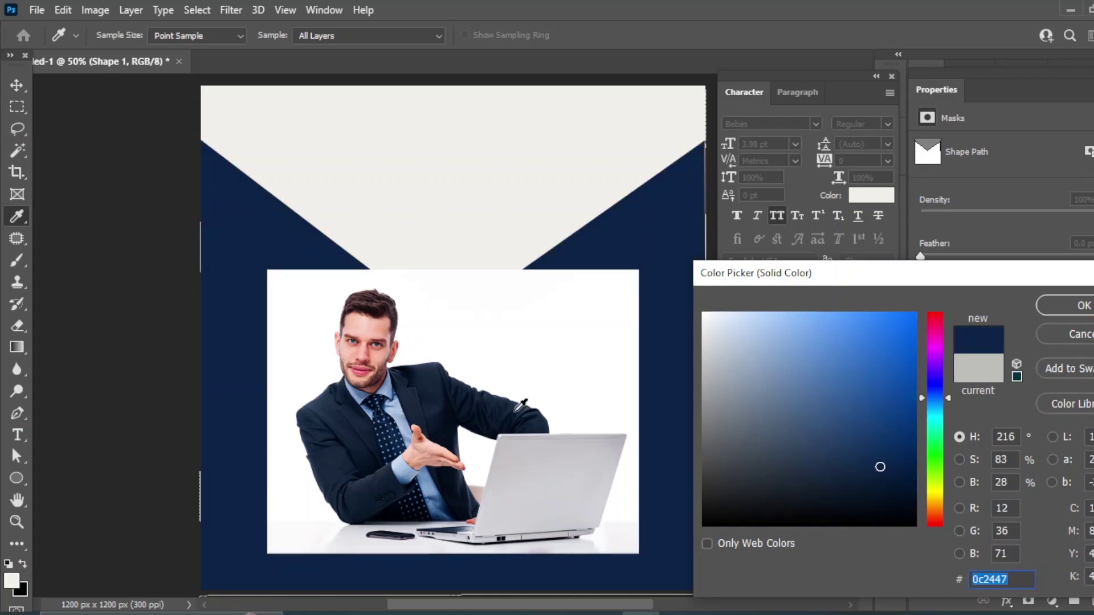
click(1064, 305)
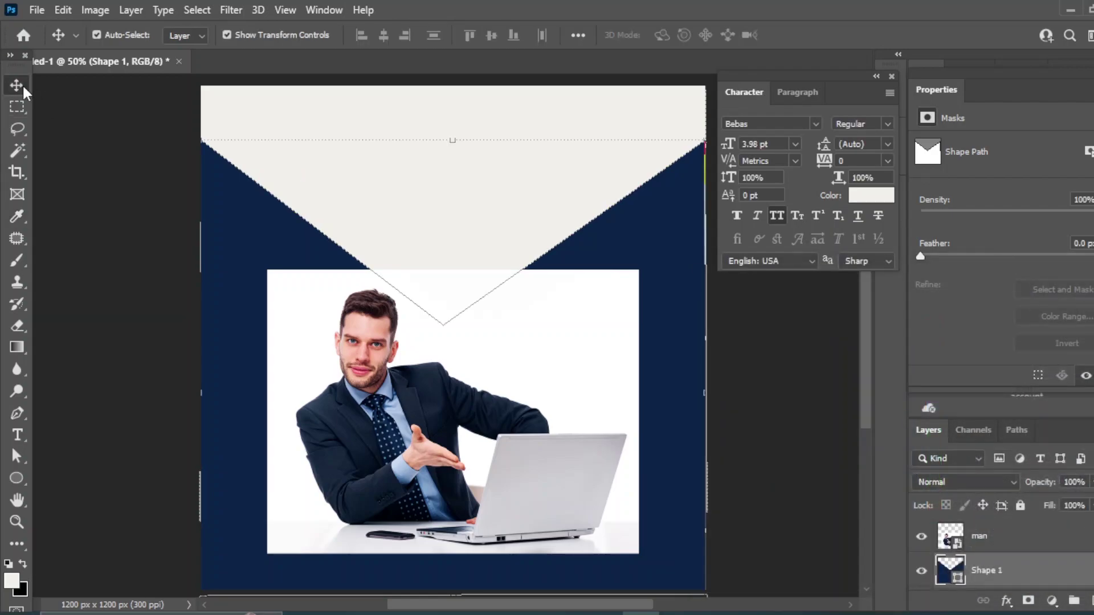
click(763, 450)
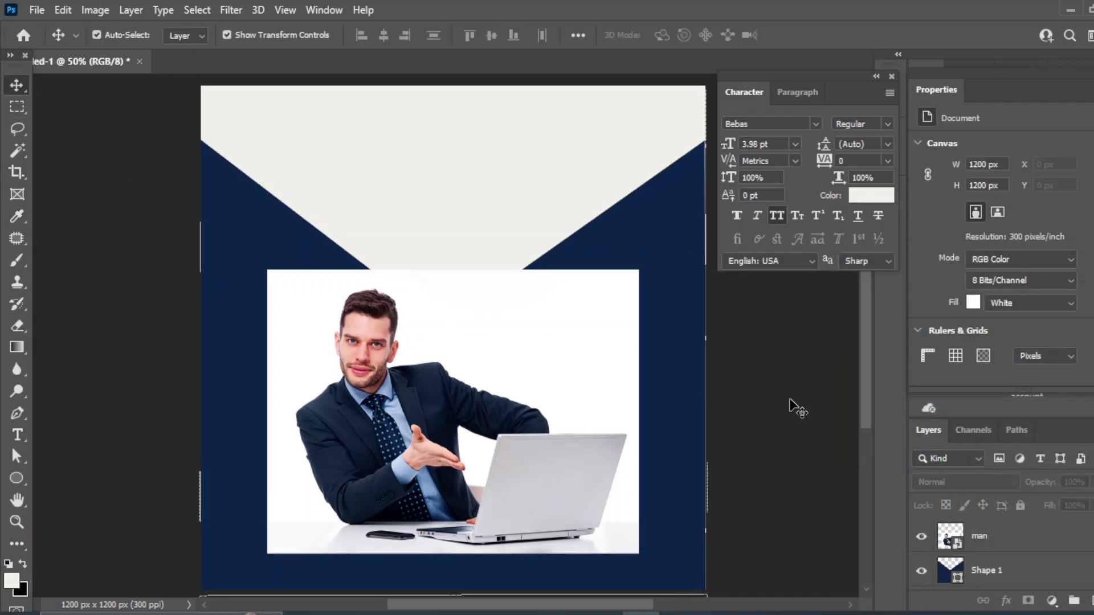
Move the man photo to the lower right and draw a 678 px cream circle over the chevron.
drag(475, 381, 698, 450)
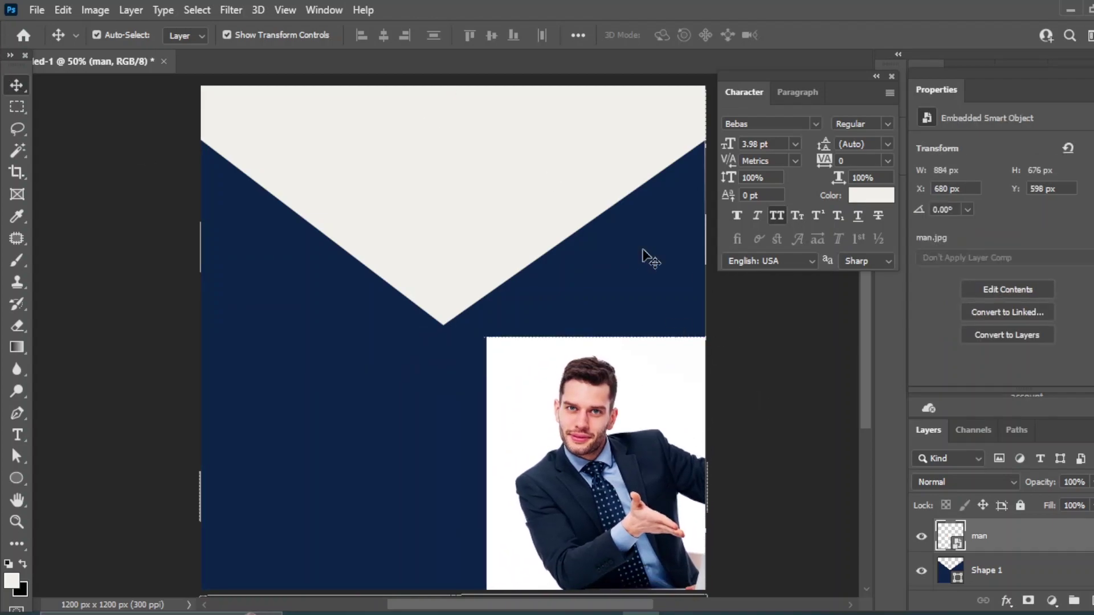
key(ctrl+shift+alt+n)
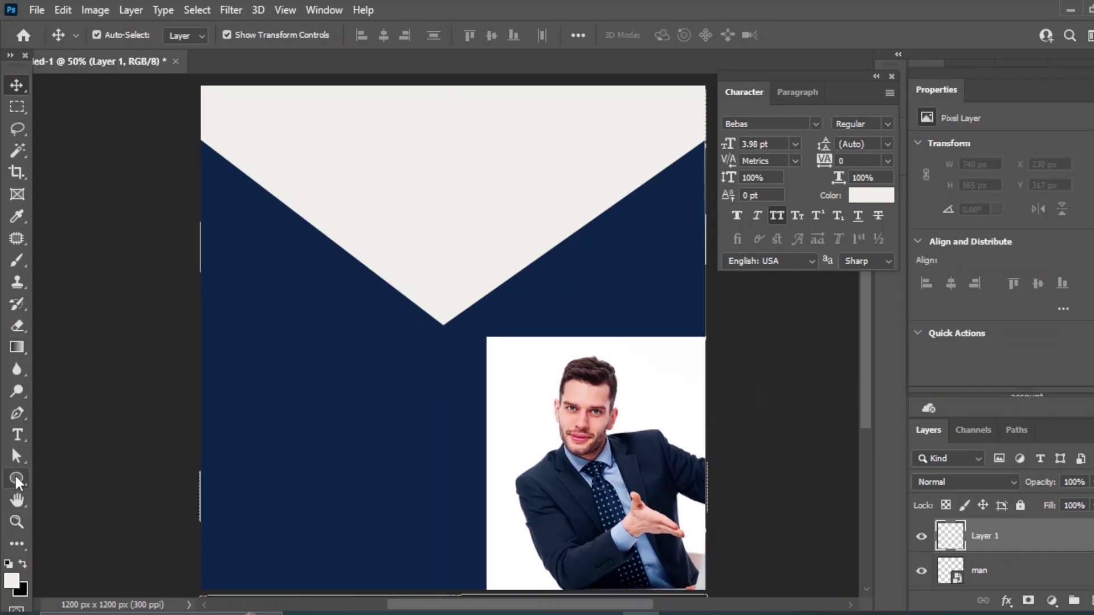
click(16, 477)
click(94, 494)
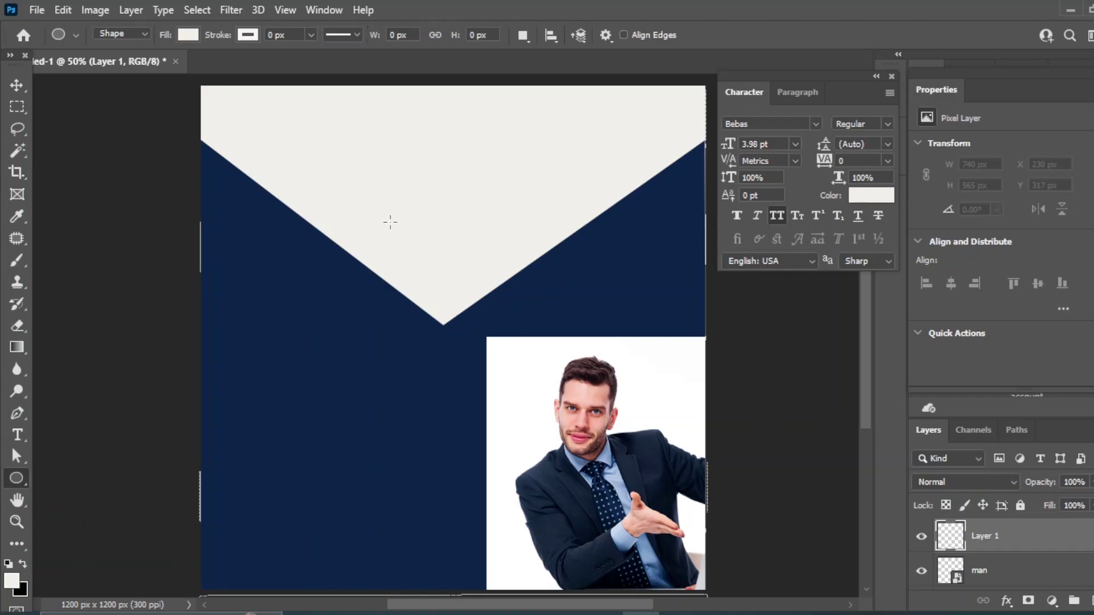
drag(337, 169, 620, 533)
click(16, 85)
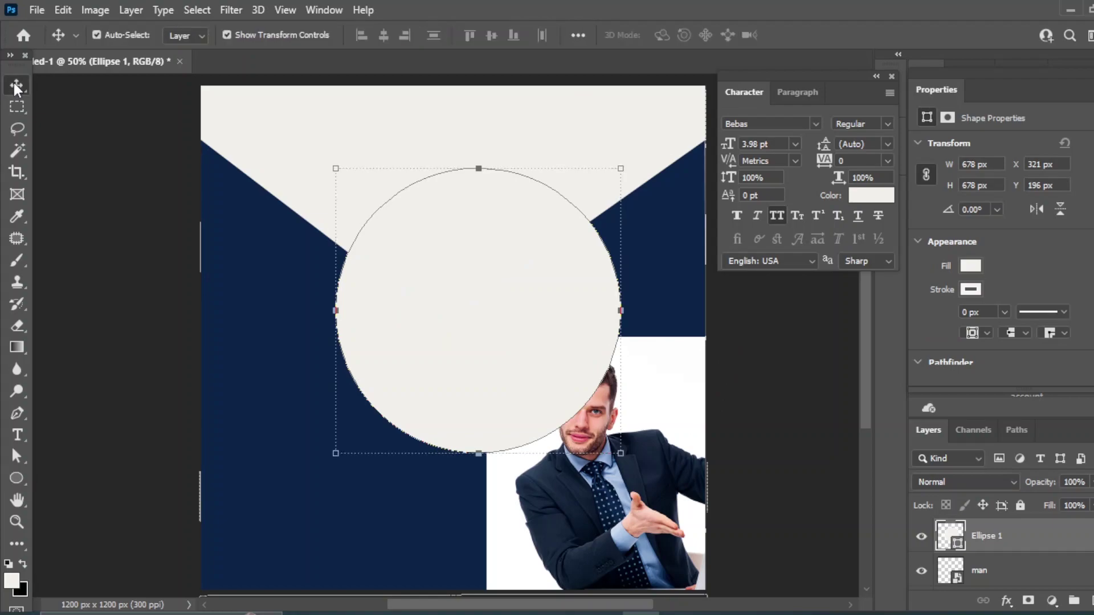
drag(529, 288, 514, 266)
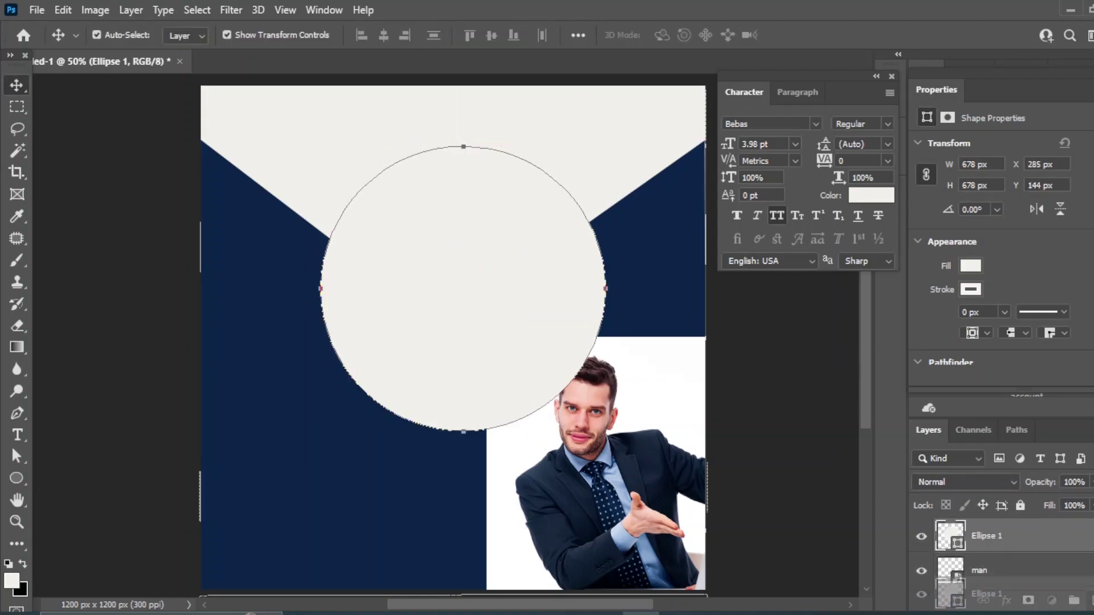
Duplicate the circle, enlarge the lower Ellipse 1 to 702 px, and centre both circles.
key(ctrl+j)
click(987, 577)
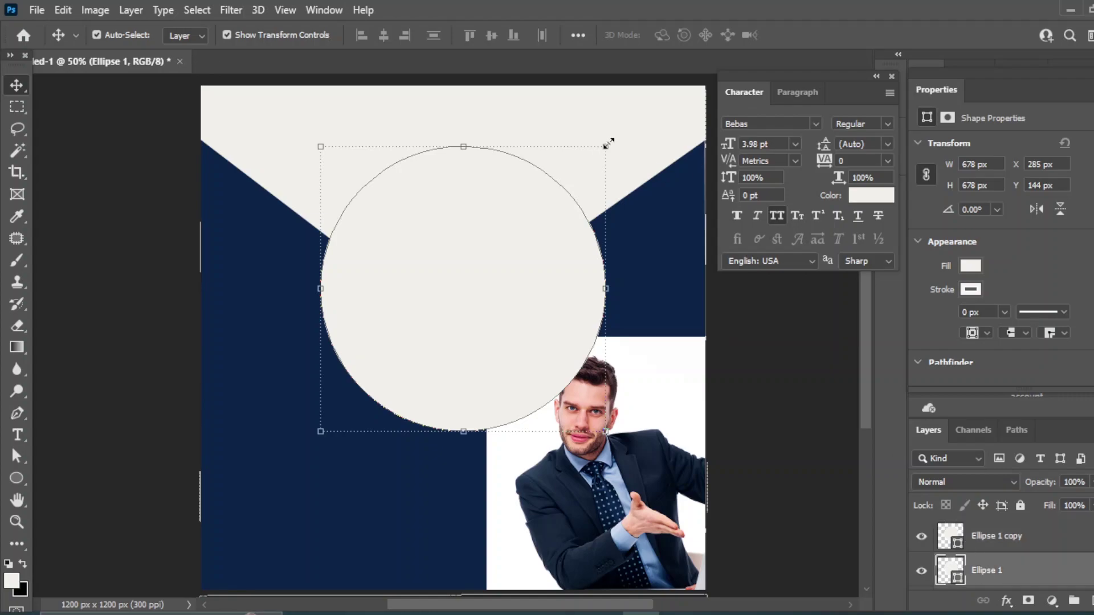
drag(606, 146, 616, 137)
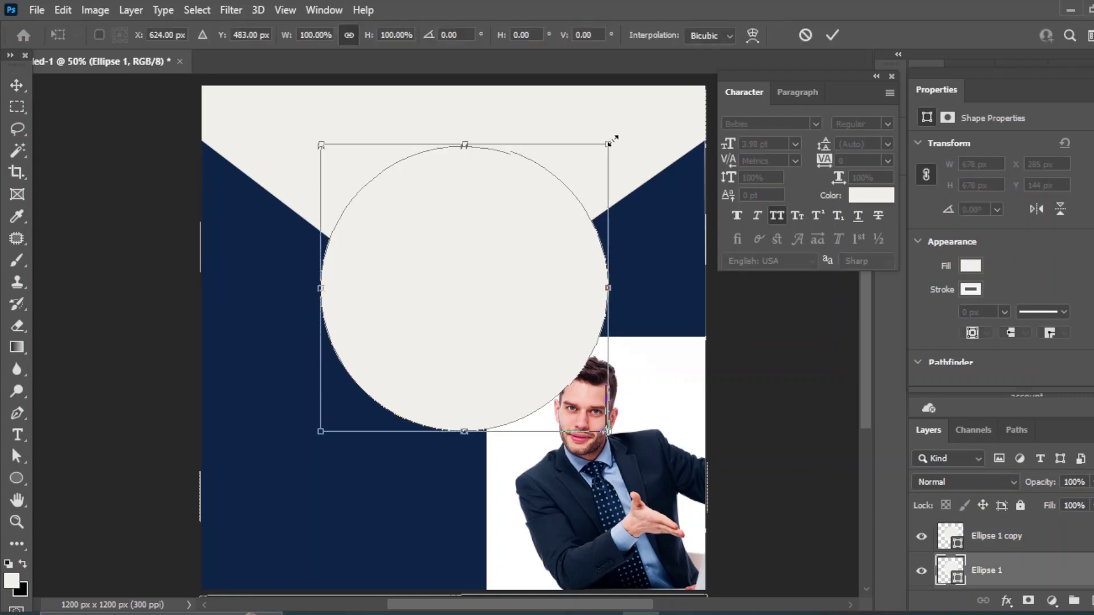
shift+click(957, 532)
click(384, 35)
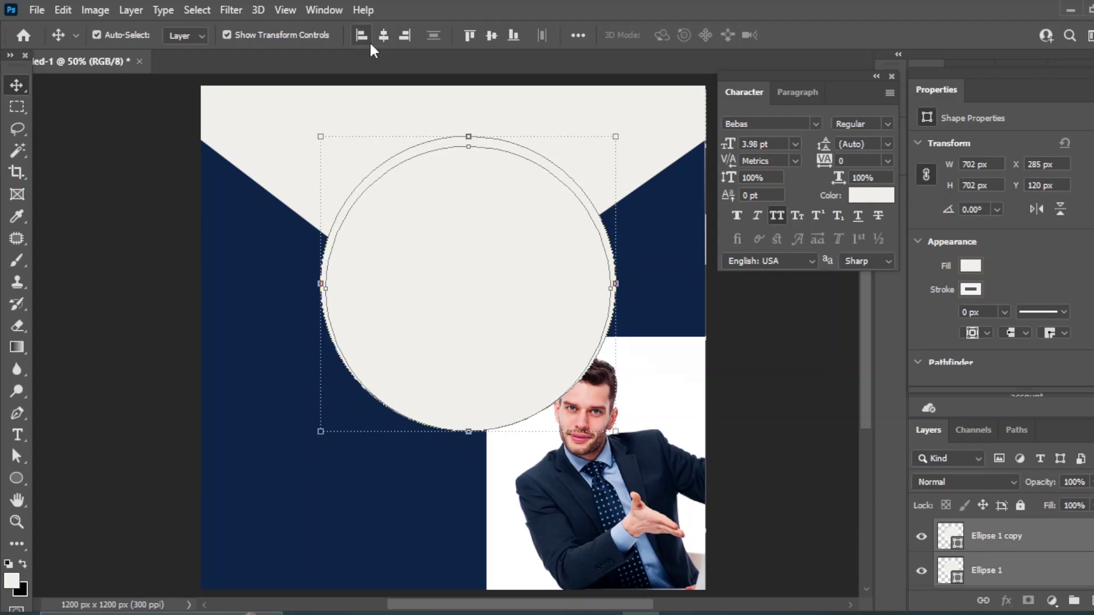
click(491, 35)
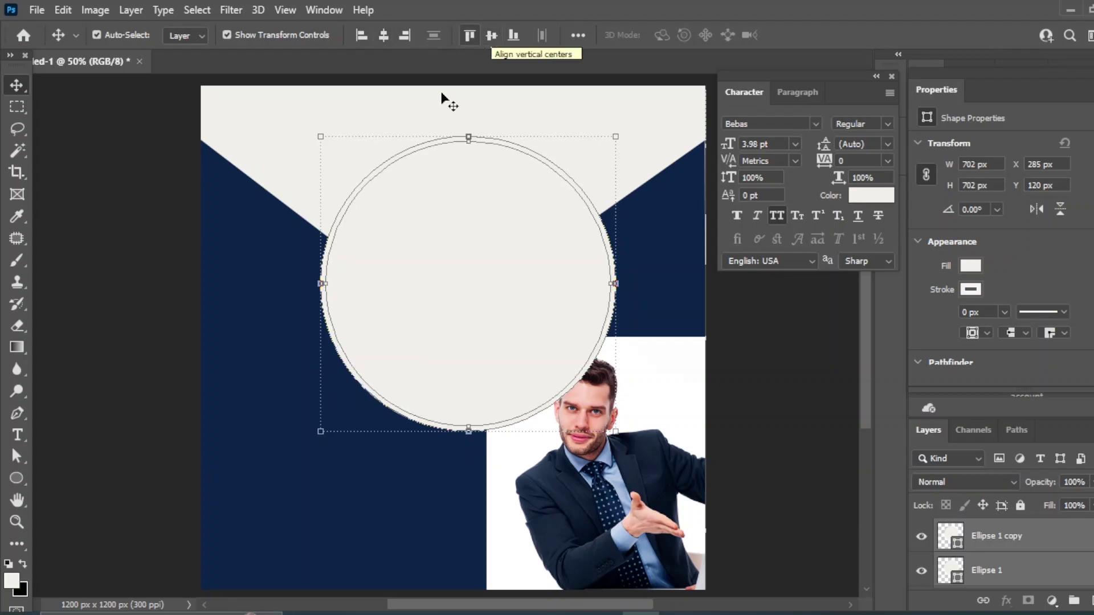
click(743, 366)
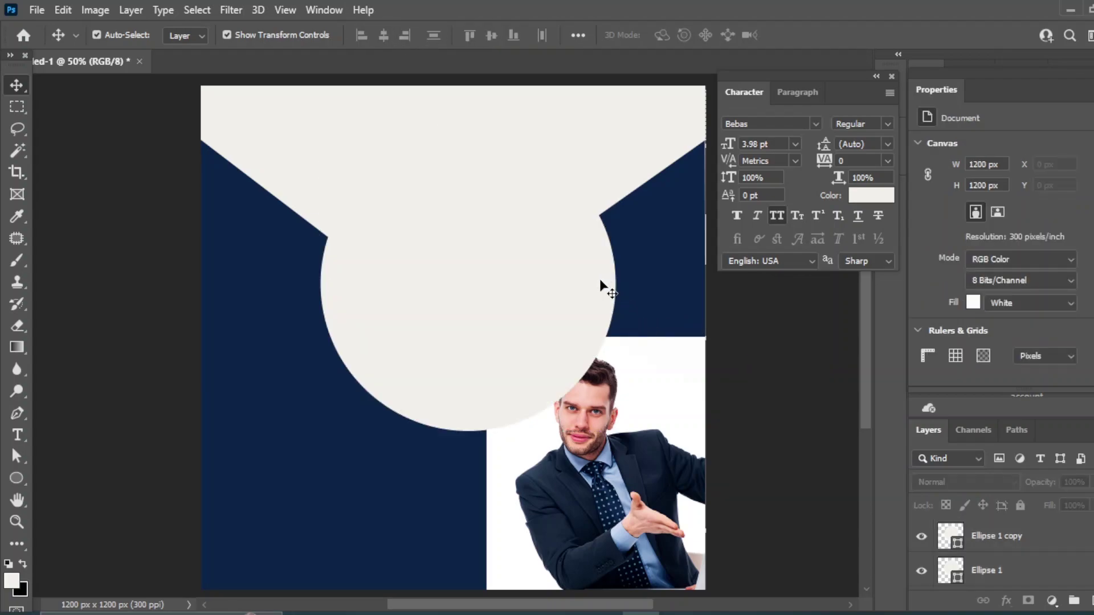
click(609, 235)
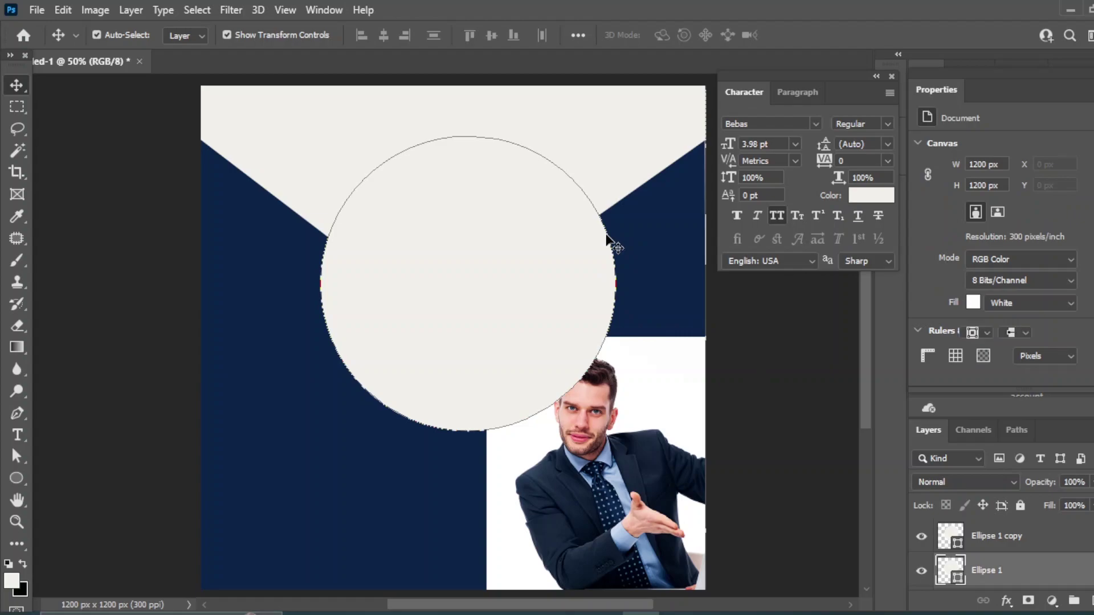
Fill the lower circle Ellipse 1 with yellow f3cb0c.
double_click(948, 571)
drag(848, 317, 906, 322)
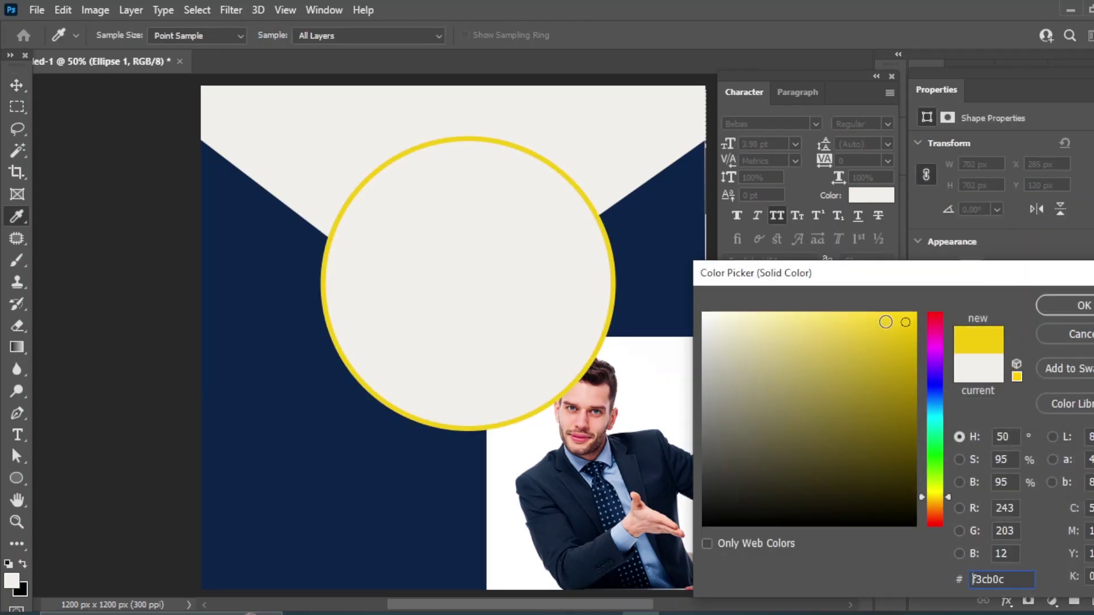
click(1067, 308)
Enlarge the yellow circle to 749 px and centre it on the cream circle.
key(ctrl+t)
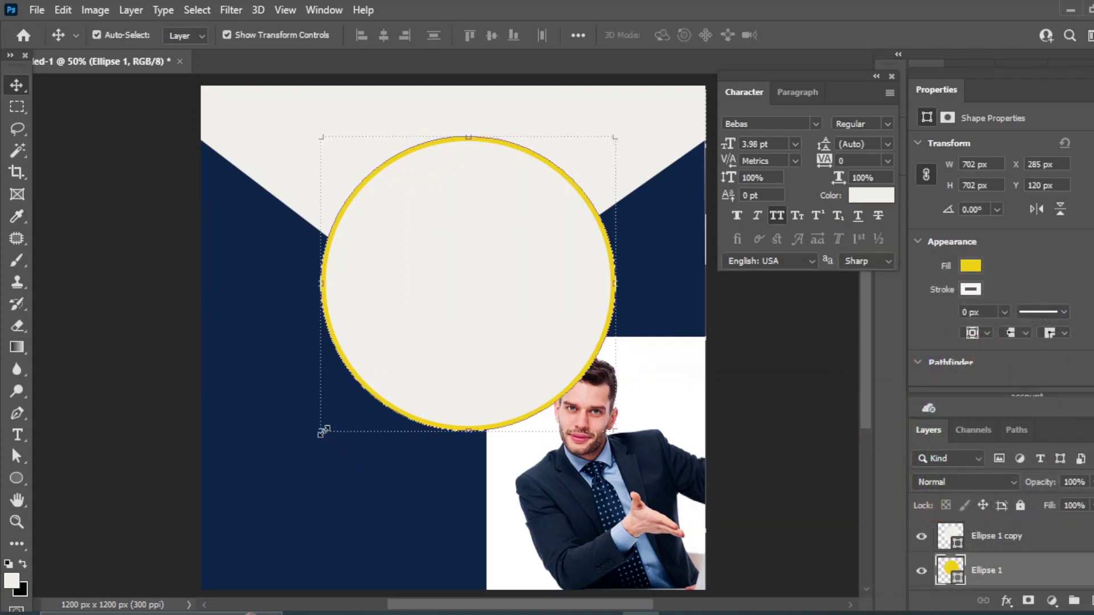
drag(320, 430, 301, 451)
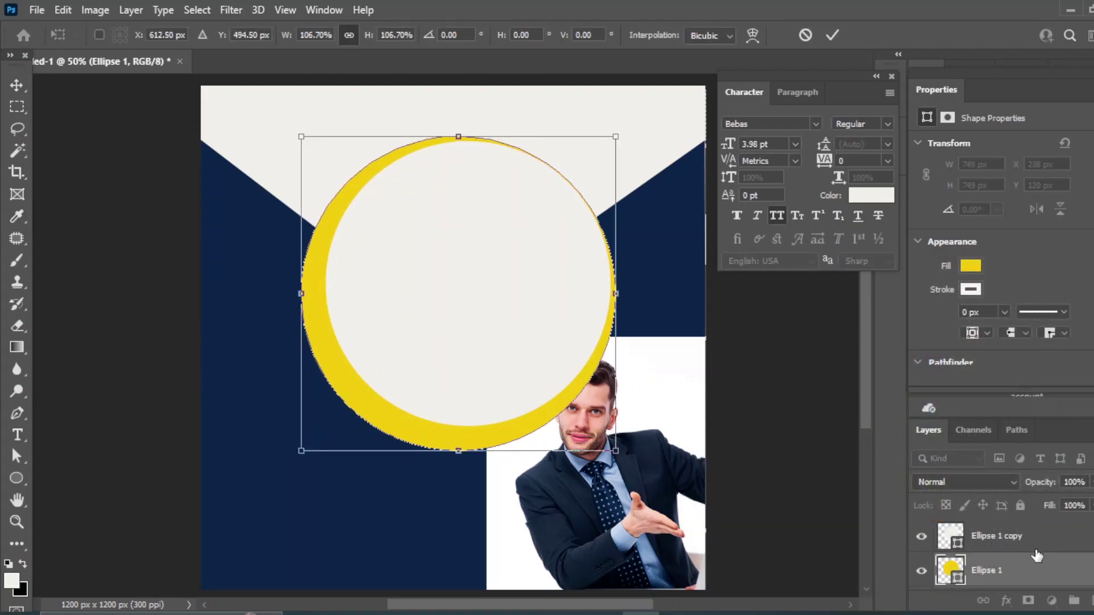
shift+click(1019, 540)
click(382, 36)
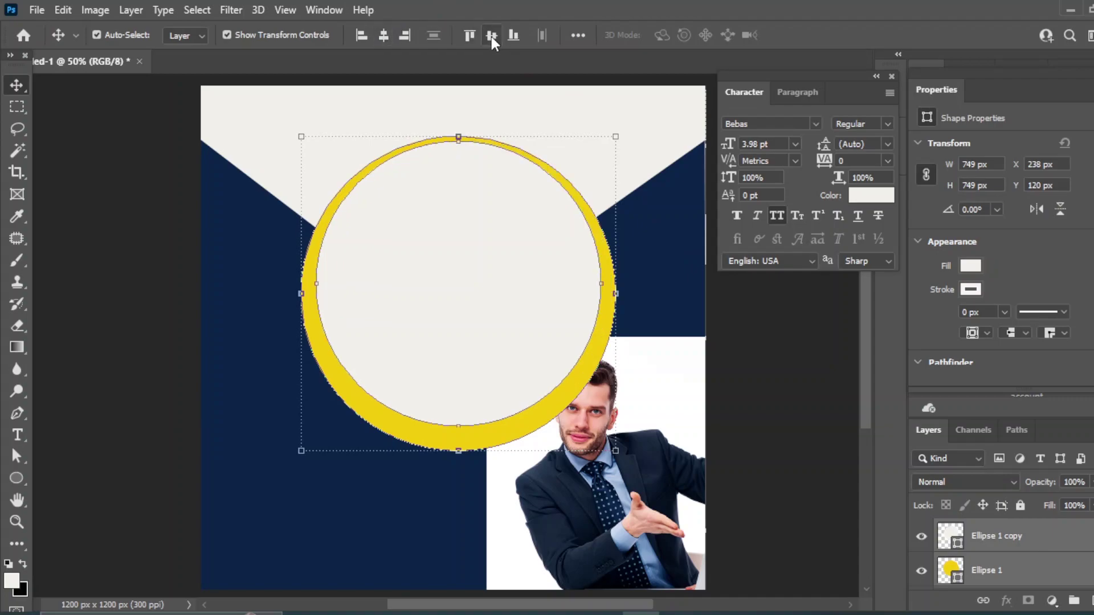
click(491, 35)
click(787, 355)
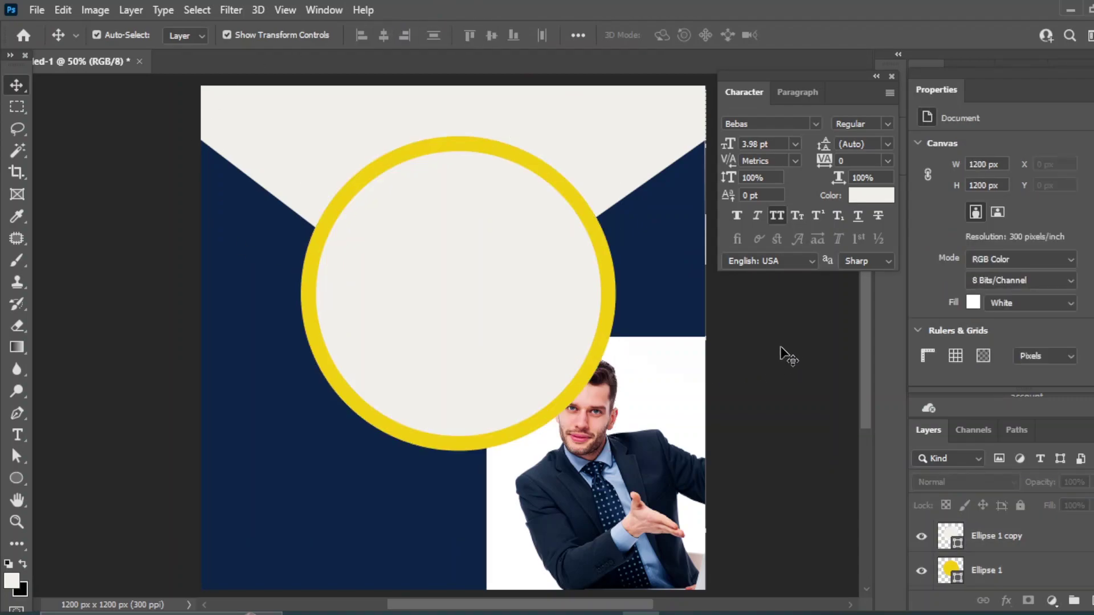
Stack the man photo above the circles and clip it inside the cream circle.
click(648, 446)
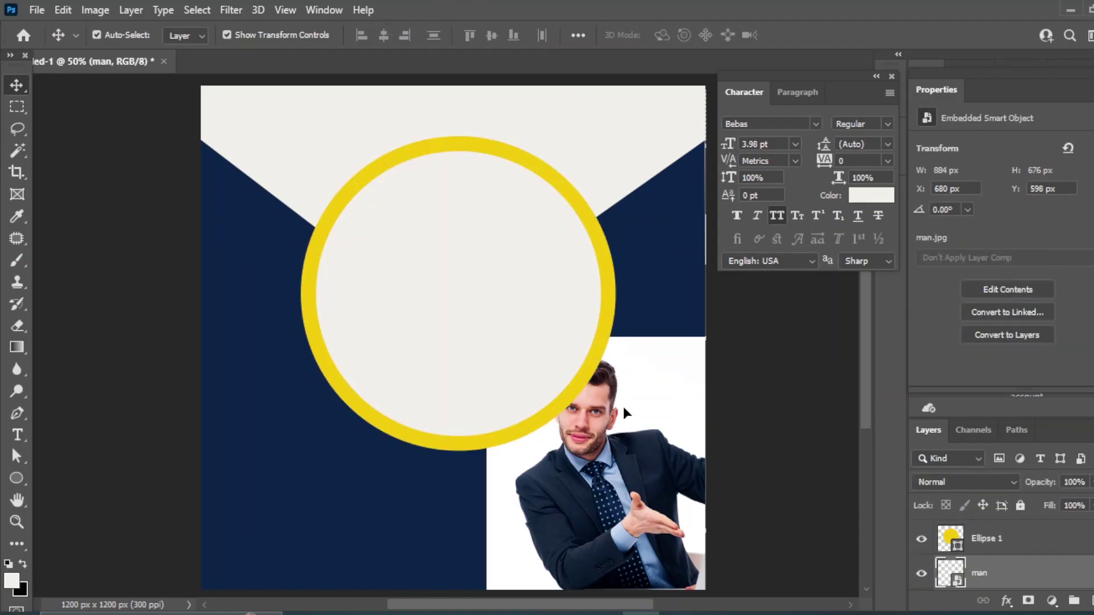
drag(623, 414, 621, 439)
mouse_move(1030, 570)
mouse_down()
mouse_move(1028, 523)
mouse_move(991, 533)
mouse_up()
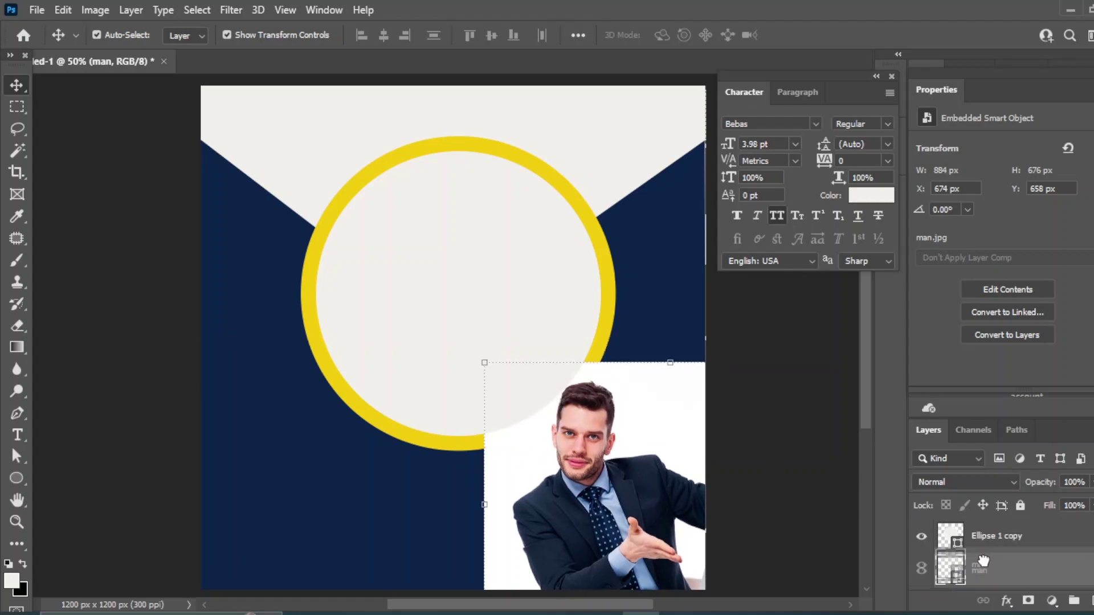
drag(600, 441, 405, 236)
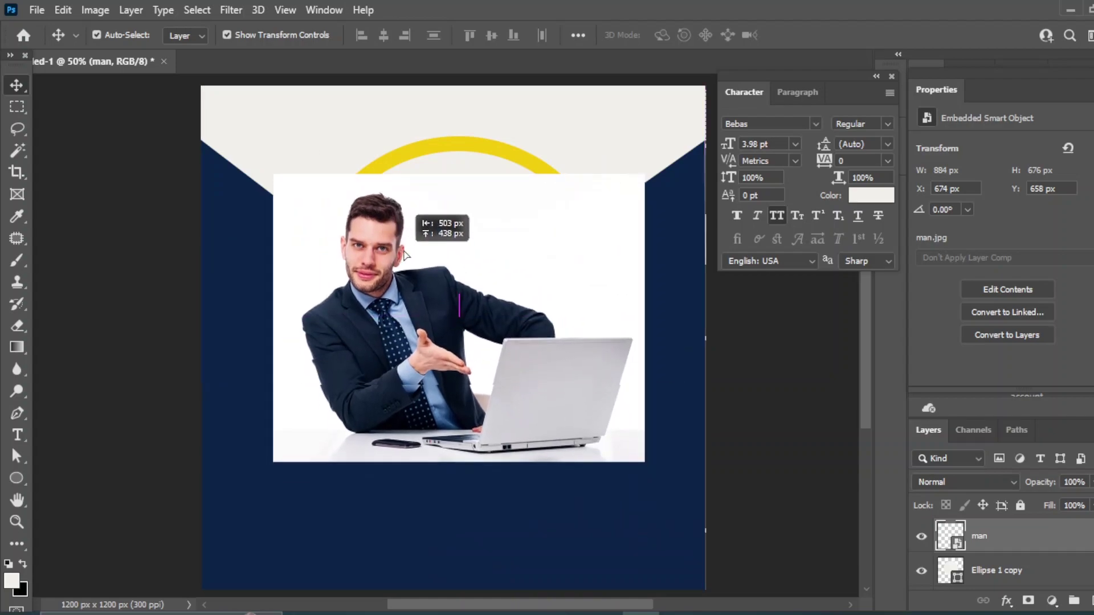
right_click(1019, 537)
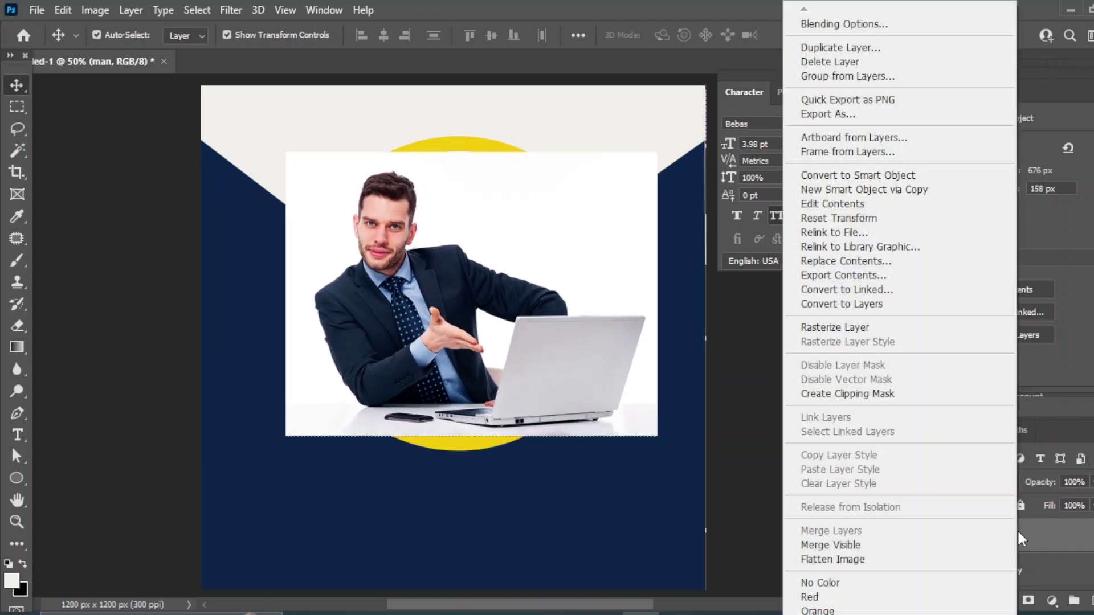
click(887, 394)
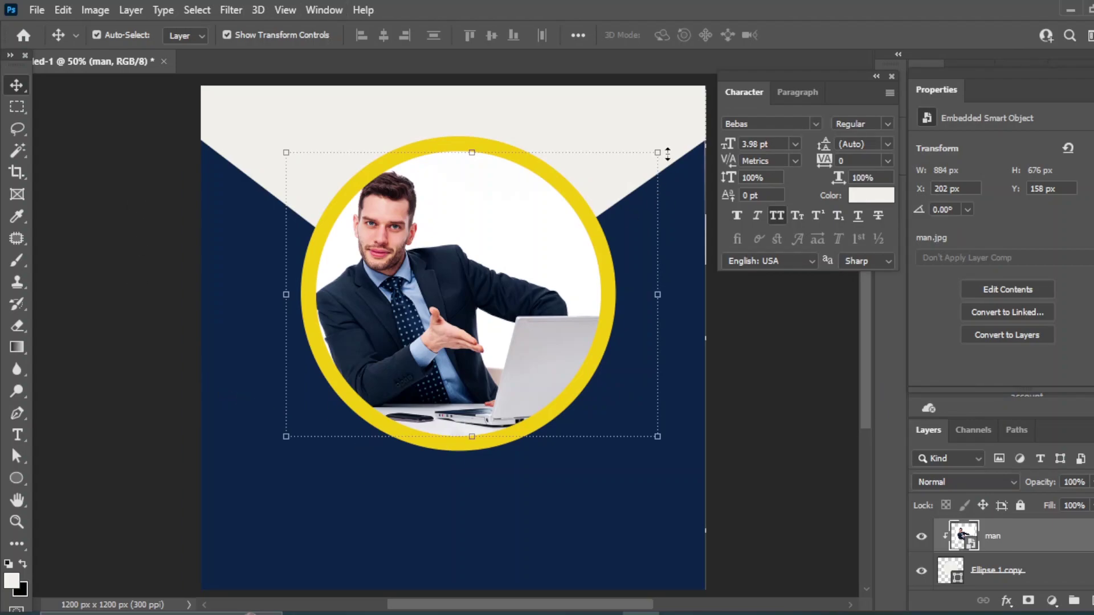
drag(659, 150, 666, 146)
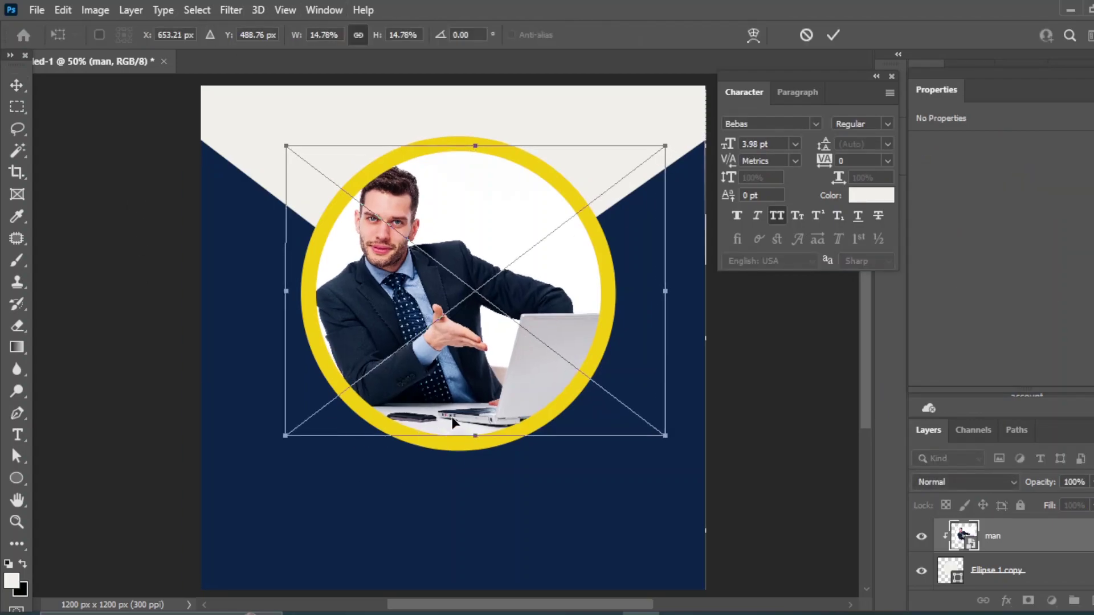
key(shift+Right)
key(shift+Right)
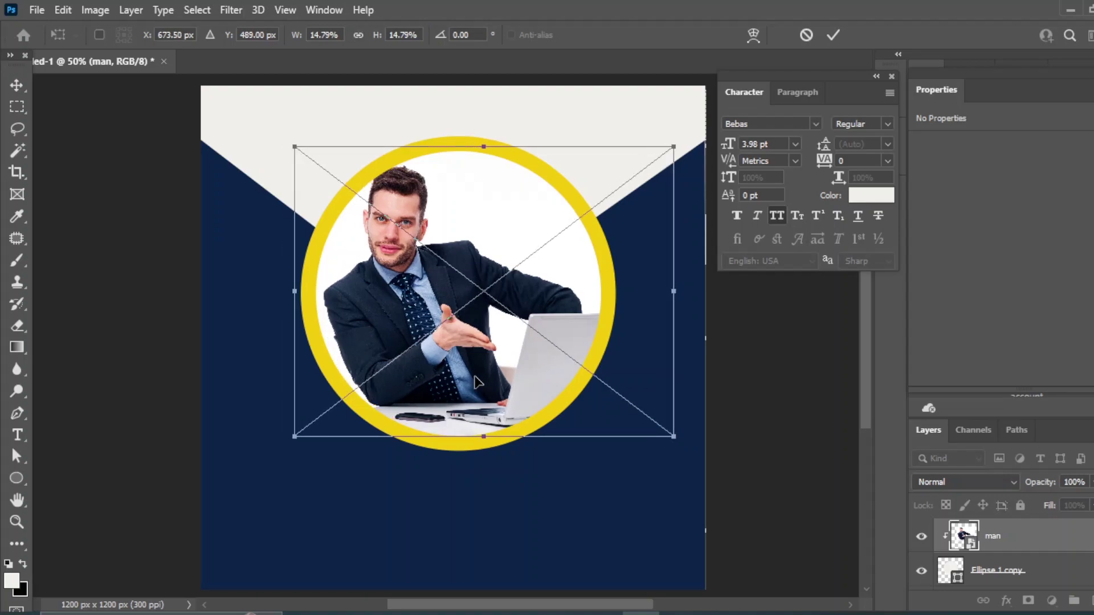
key(Right)
key(Right)
key(Down)
key(Down)
key(Down)
key(Down)
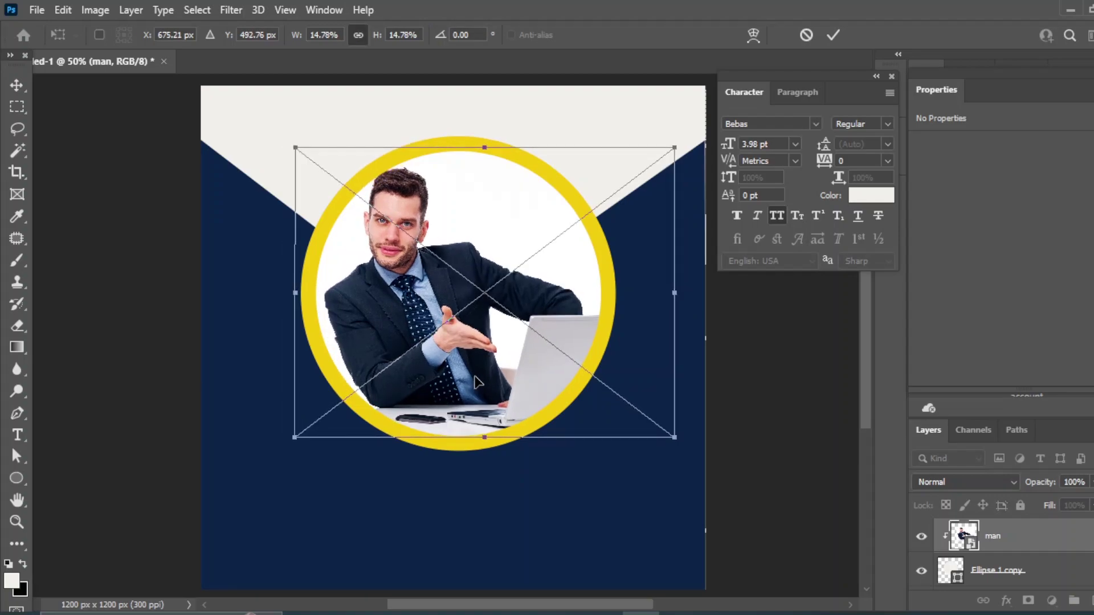
key(Return)
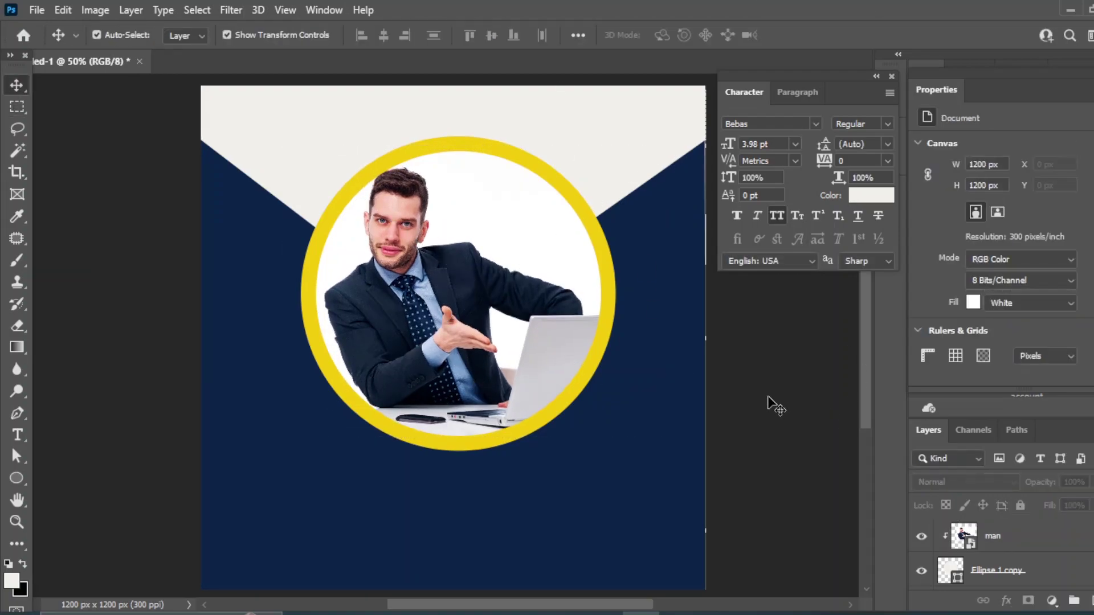
Scale the man photo down to about 87% to fit inside the ring.
click(977, 570)
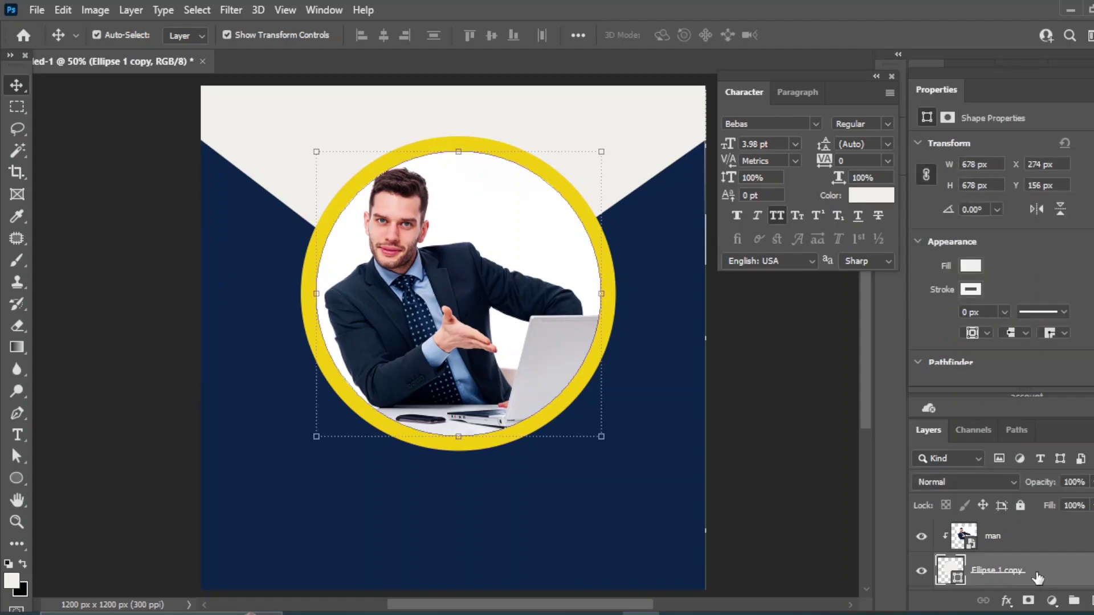
scroll(977, 545, down, 2)
scroll(977, 548, up, 1)
scroll(978, 548, up, 1)
click(969, 534)
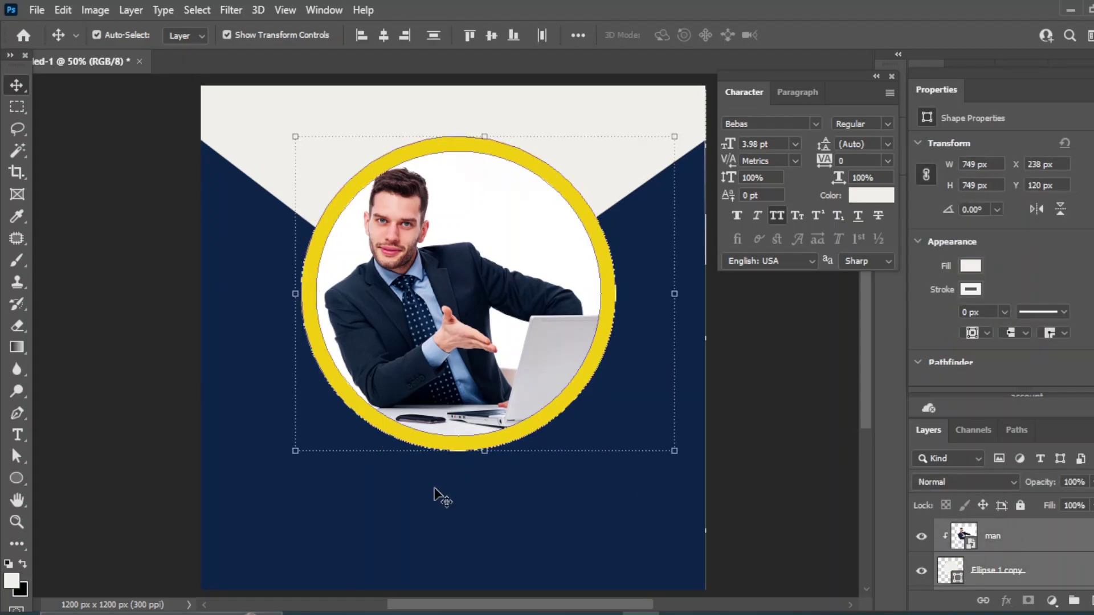
key(ctrl+t)
drag(294, 449, 328, 424)
drag(673, 424, 658, 411)
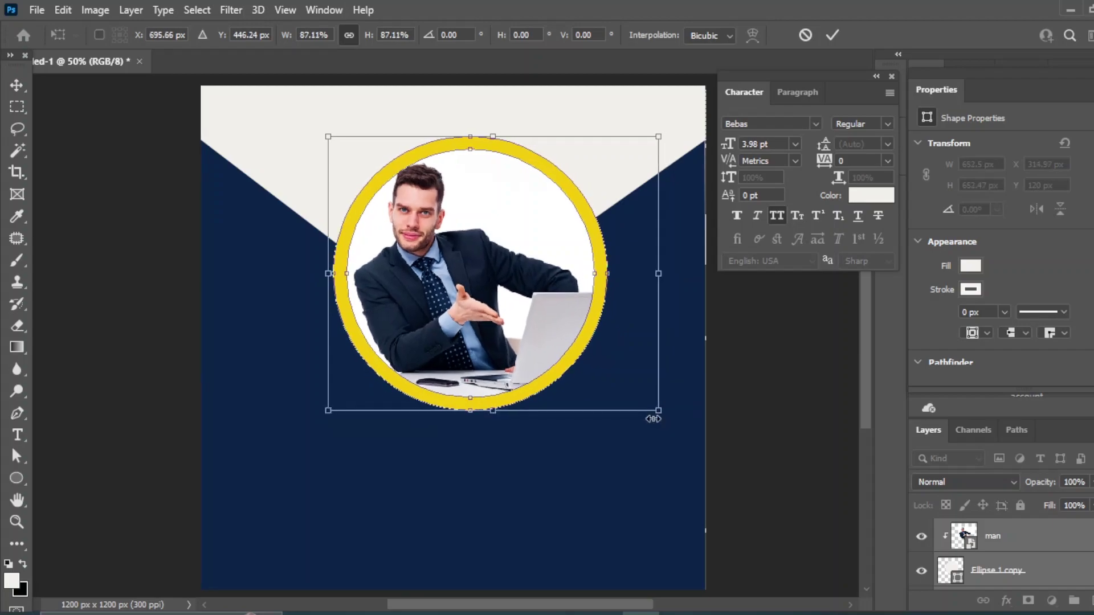
scroll(1025, 551, down, 2)
Centre the yellow ring horizontally on the canvas and nudge the photo right.
click(994, 572)
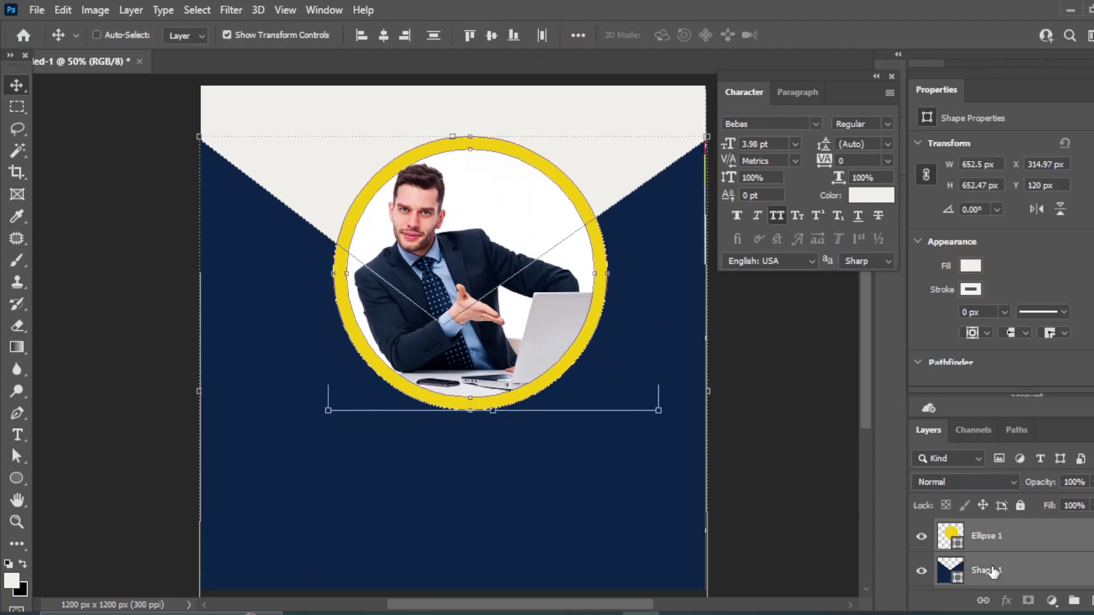
click(385, 38)
click(381, 242)
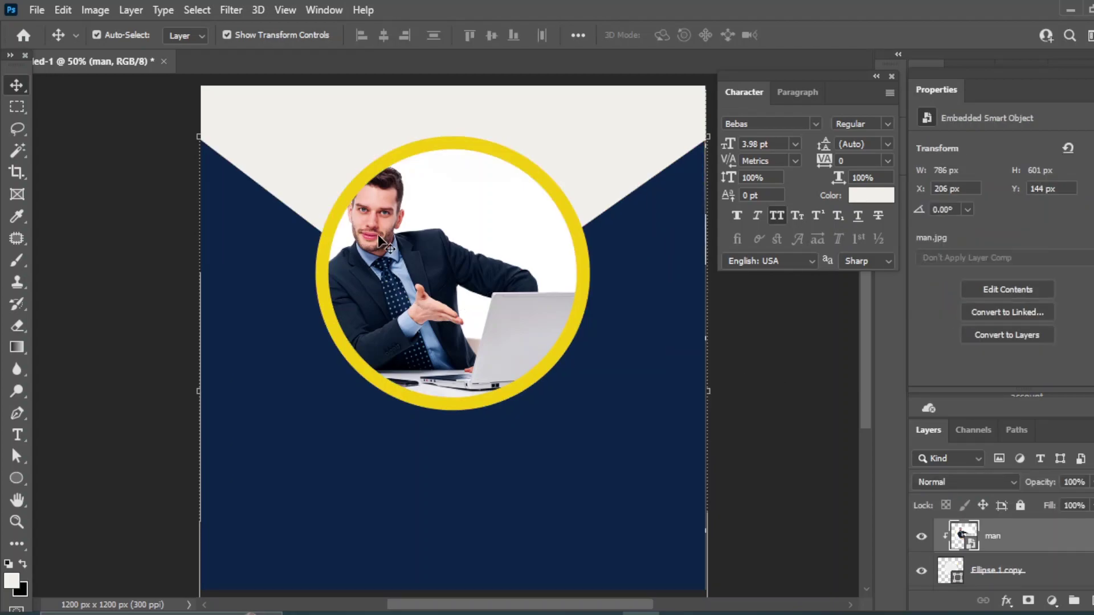
key(shift+Right)
key(shift+Right)
key(shift+Right)
key(shift+Right)
key(shift+Right)
key(shift+Right)
key(shift+Right)
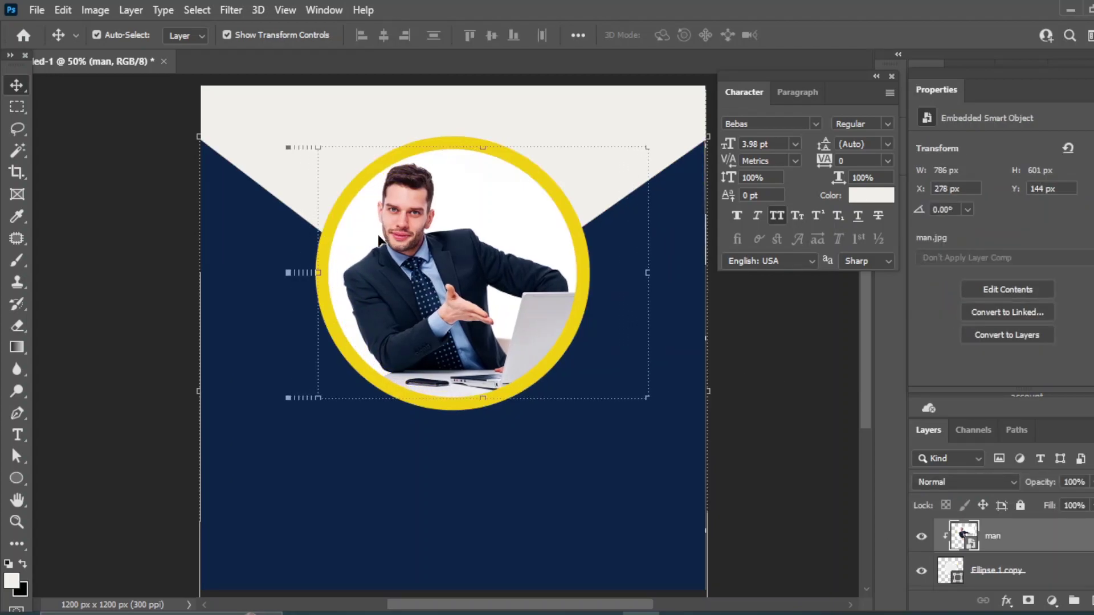
key(Right)
key(Right)
key(Right)
Recolour the background rectangle to pale light blue d1e2fb.
click(619, 145)
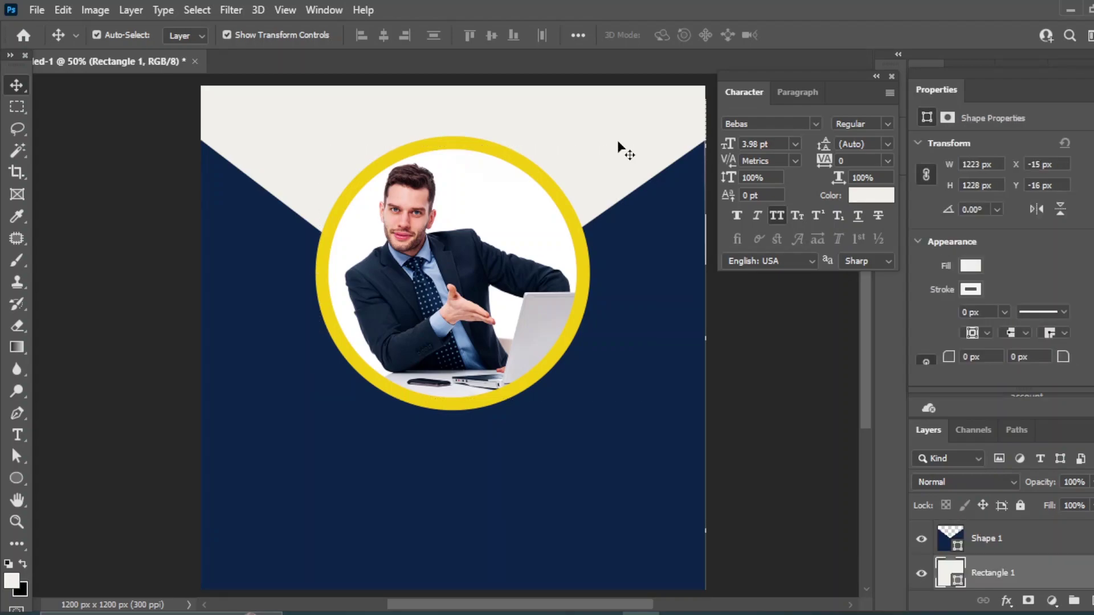
double_click(955, 574)
click(556, 310)
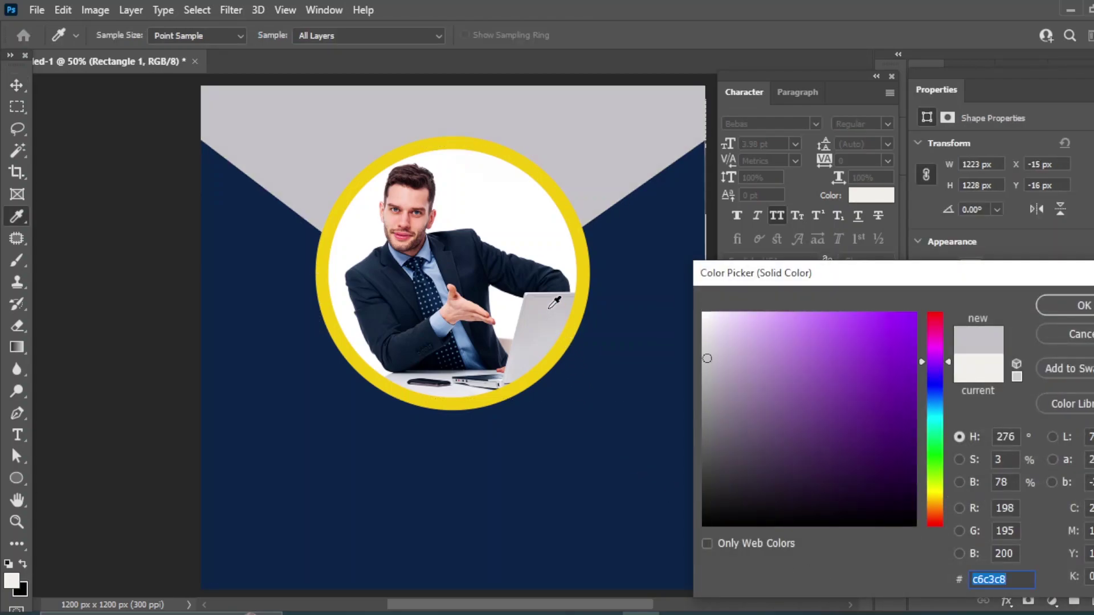
click(445, 323)
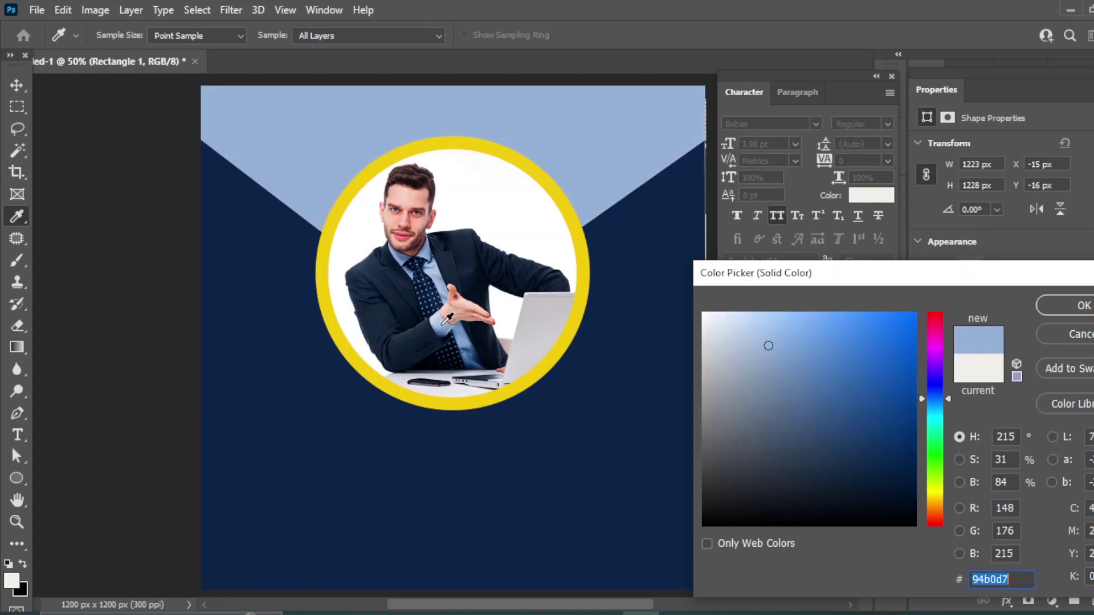
drag(779, 335, 753, 315)
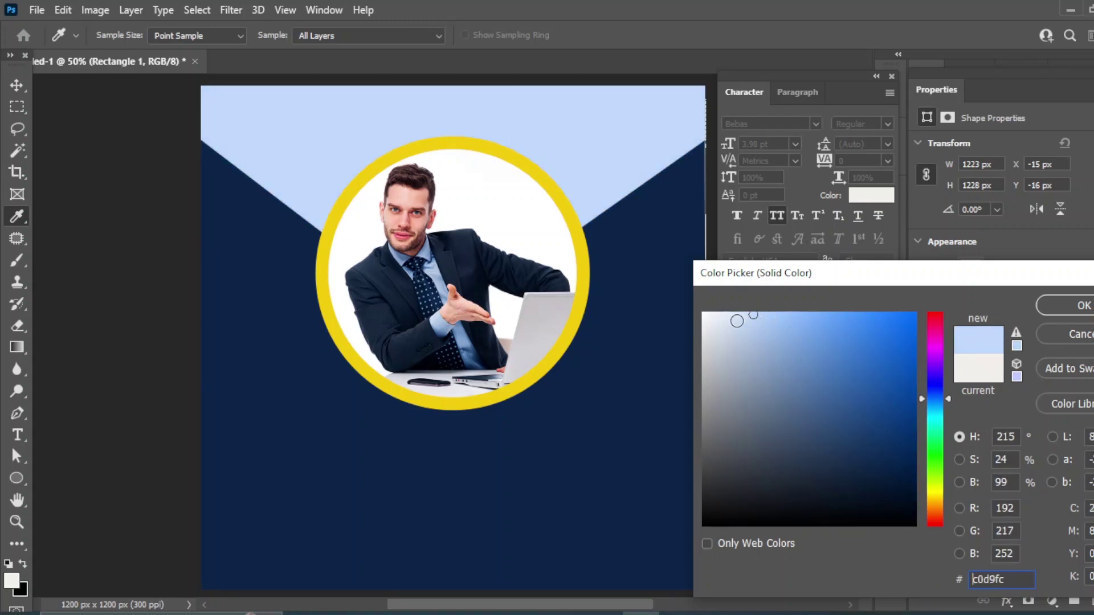
click(739, 315)
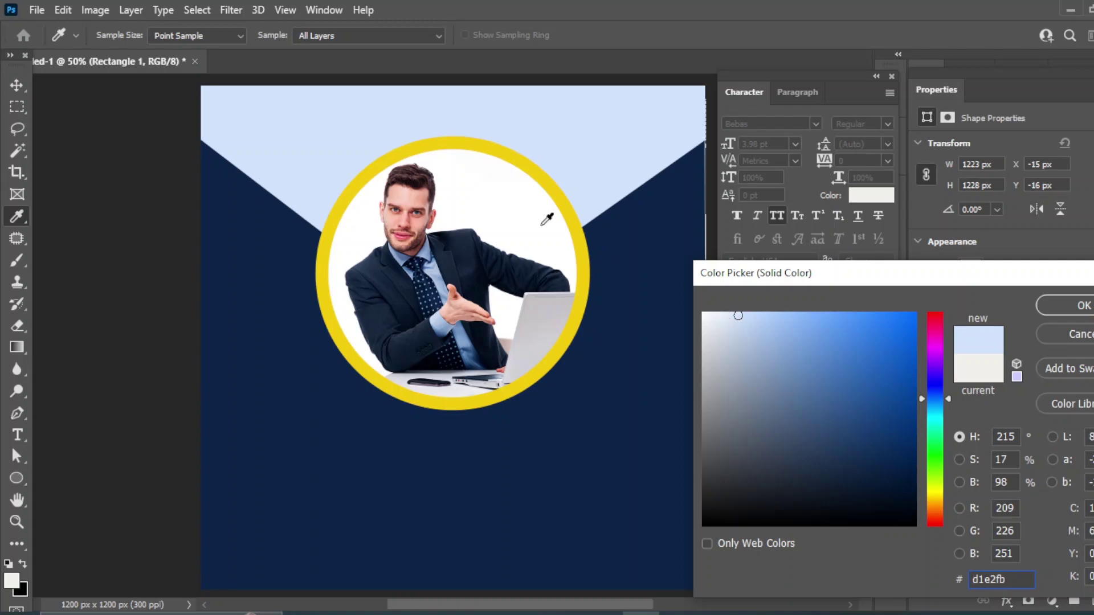
click(1065, 305)
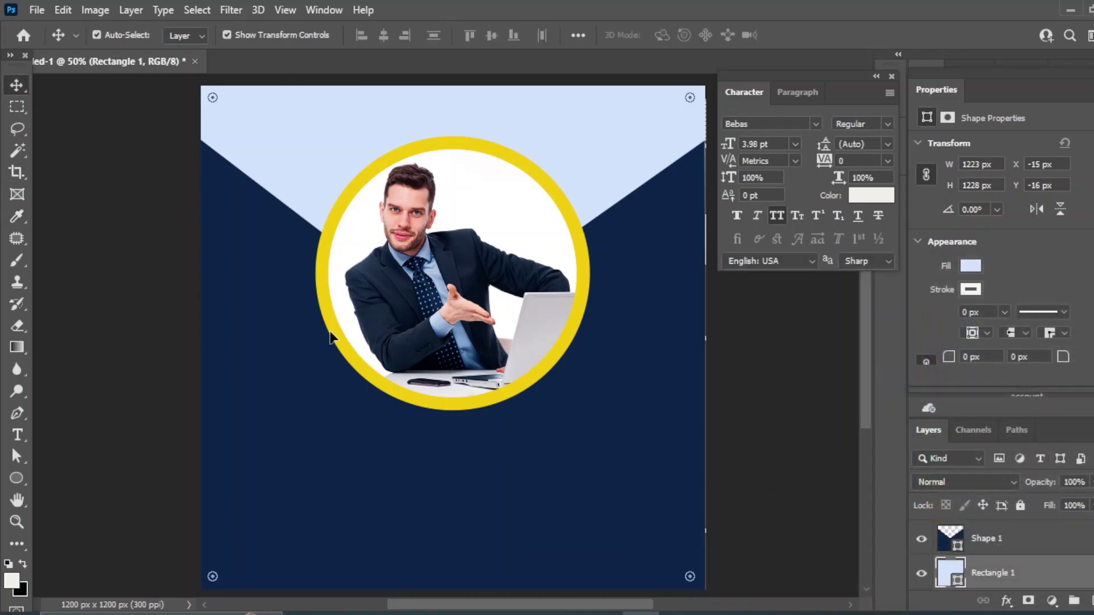
Duplicate the navy chevron shape and nudge the copy down slightly.
click(649, 263)
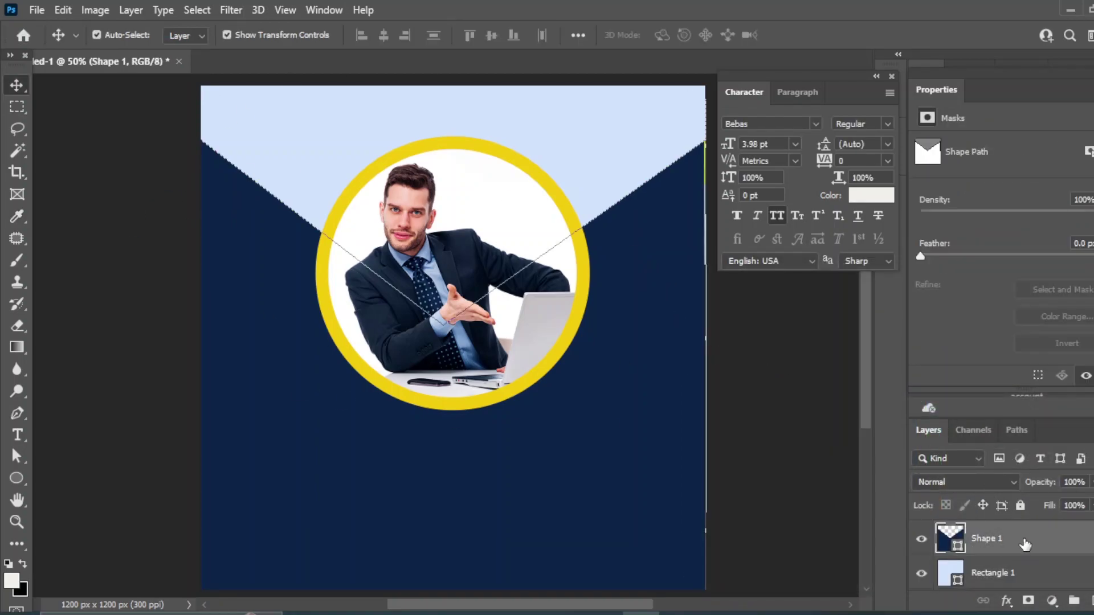
drag(1002, 538, 1091, 601)
click(1004, 574)
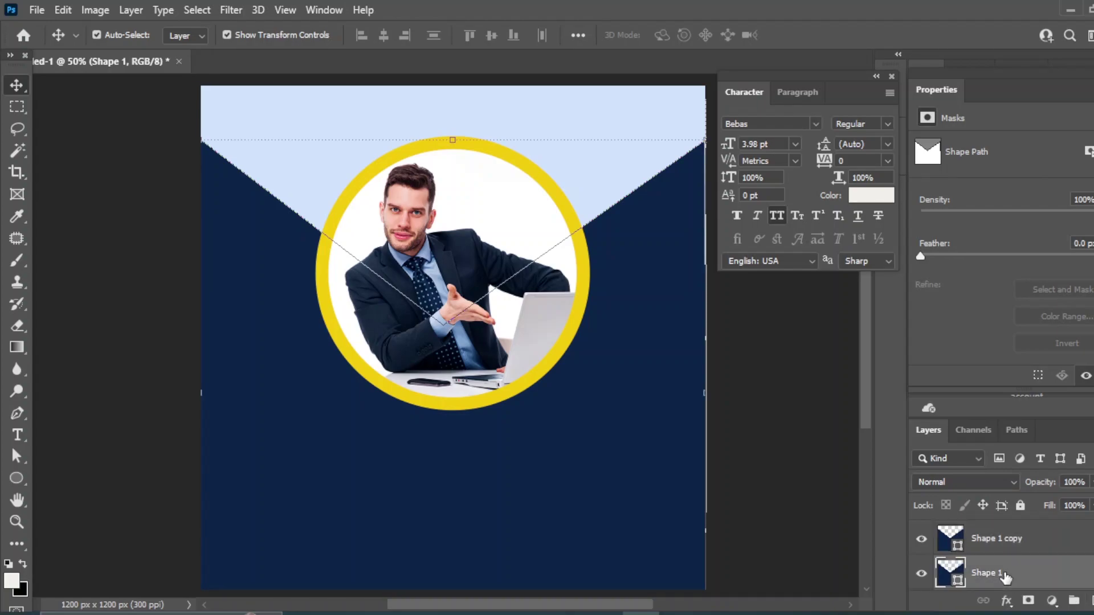
click(1002, 547)
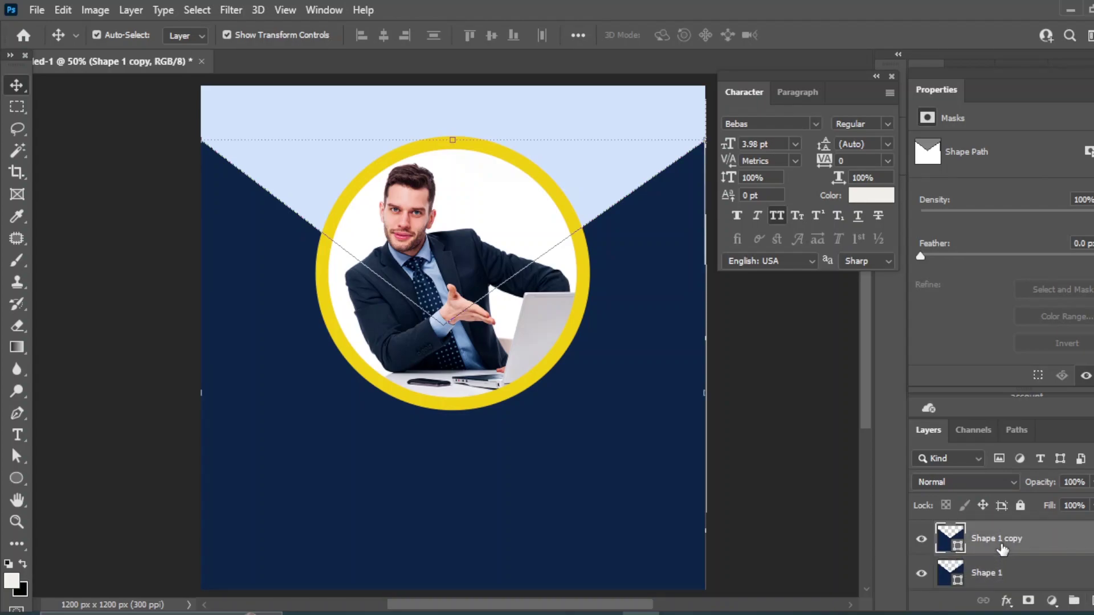
key(shift+Down)
key(shift+Down)
key(shift+Down)
key(shift+Down)
key(shift+Down)
key(shift+Down)
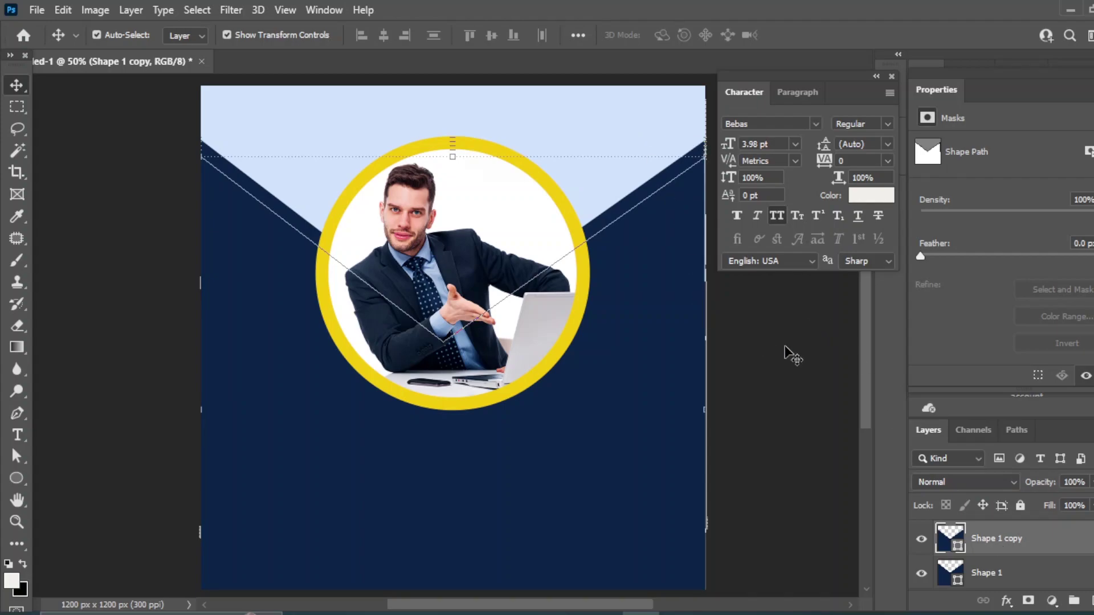
Fill the lower Shape 1 with lighter blue 284570 to form a stripe along the V.
click(1004, 576)
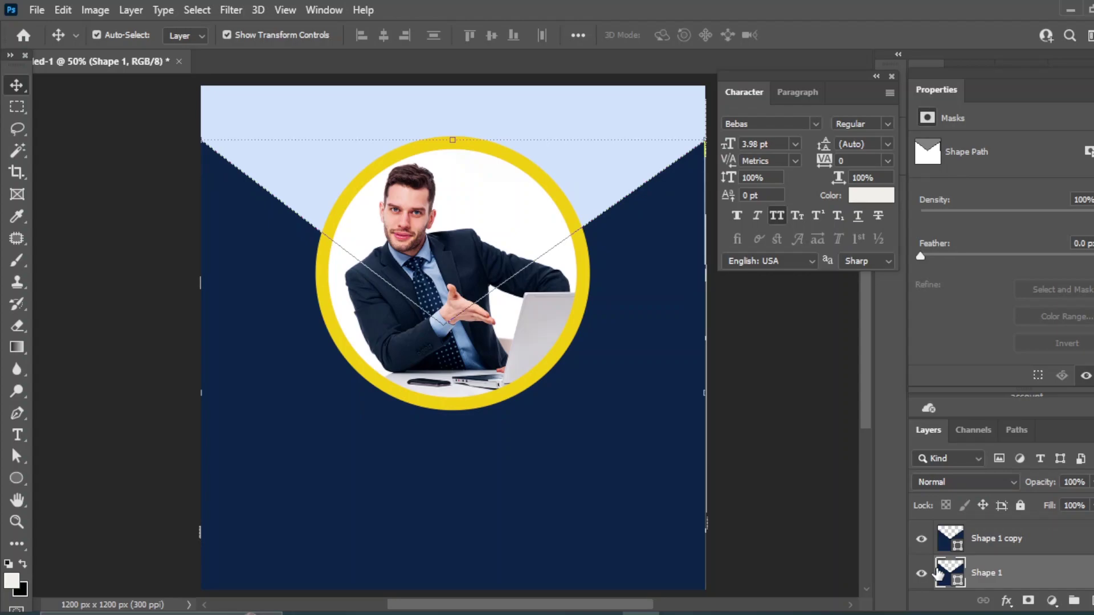
double_click(947, 572)
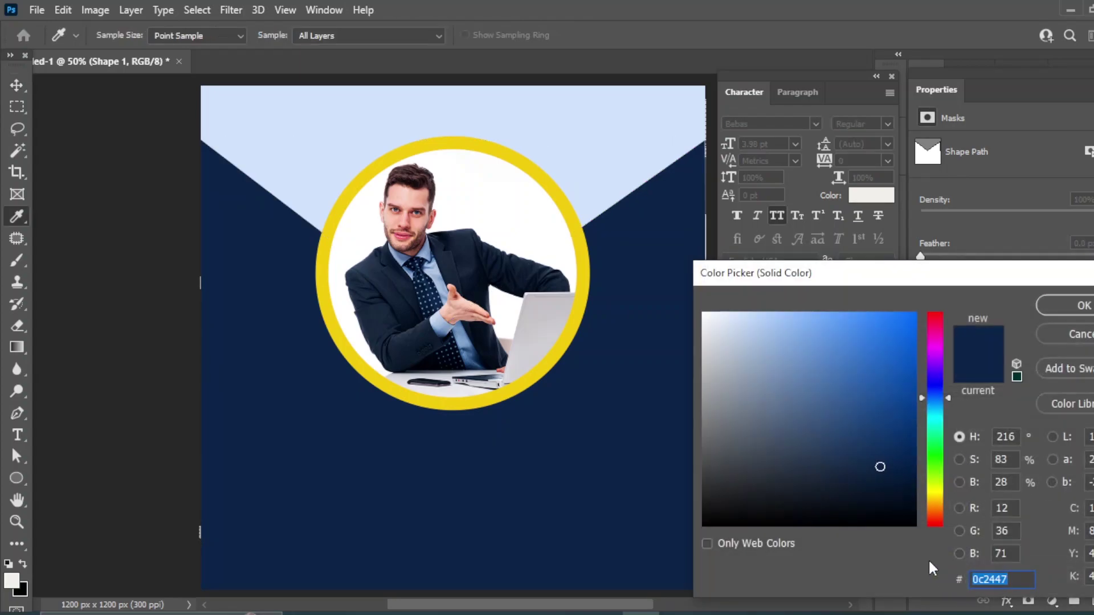
drag(880, 466, 840, 433)
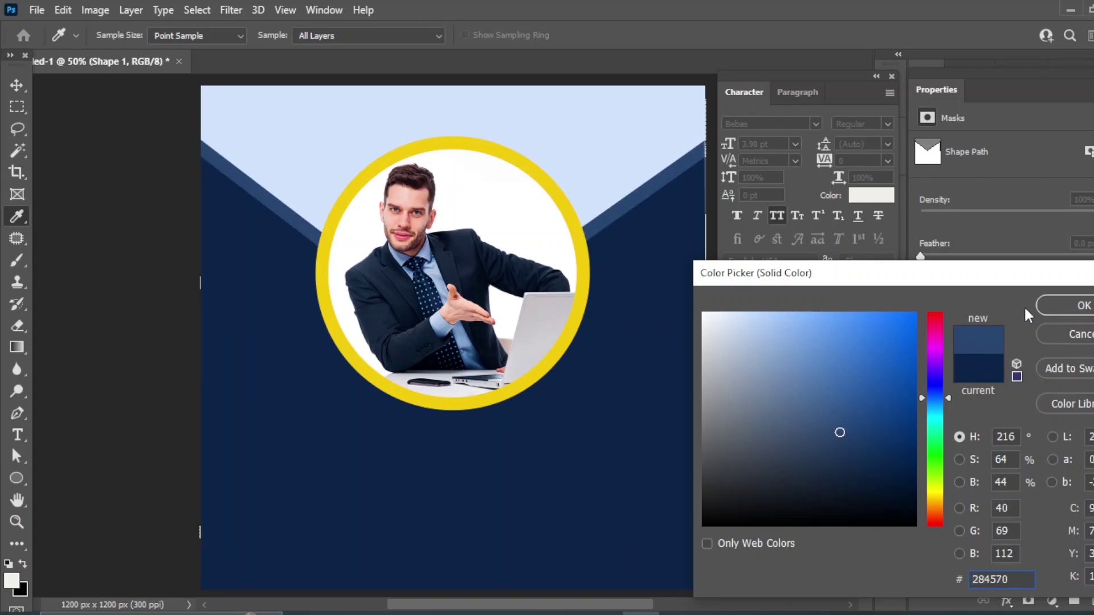
click(1064, 305)
click(825, 409)
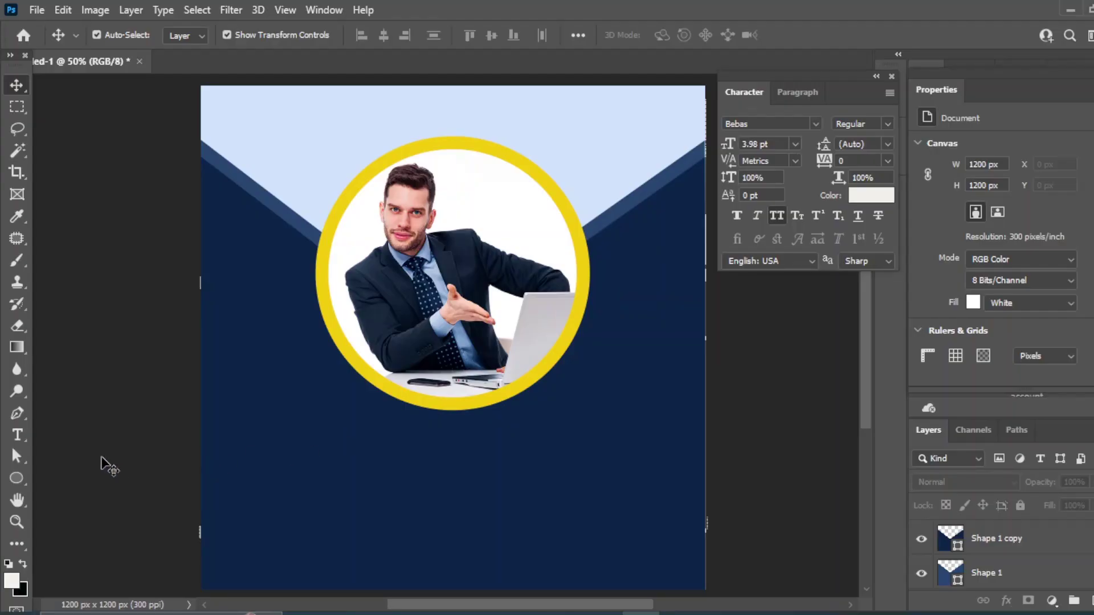
Start a text line at the lower left with all-caps off and size 12 pt.
click(17, 436)
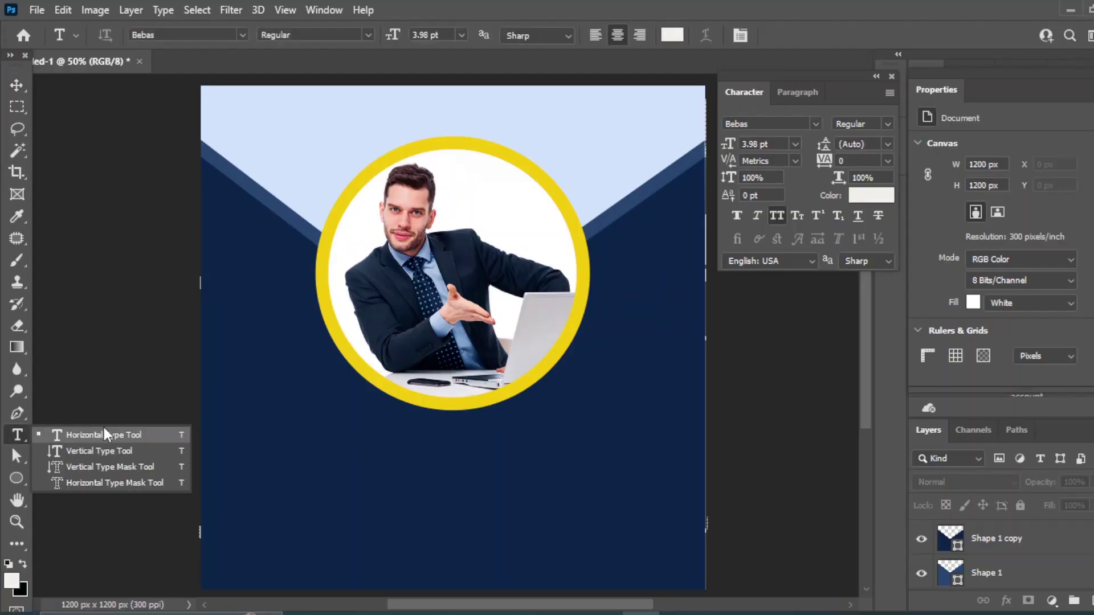
click(266, 450)
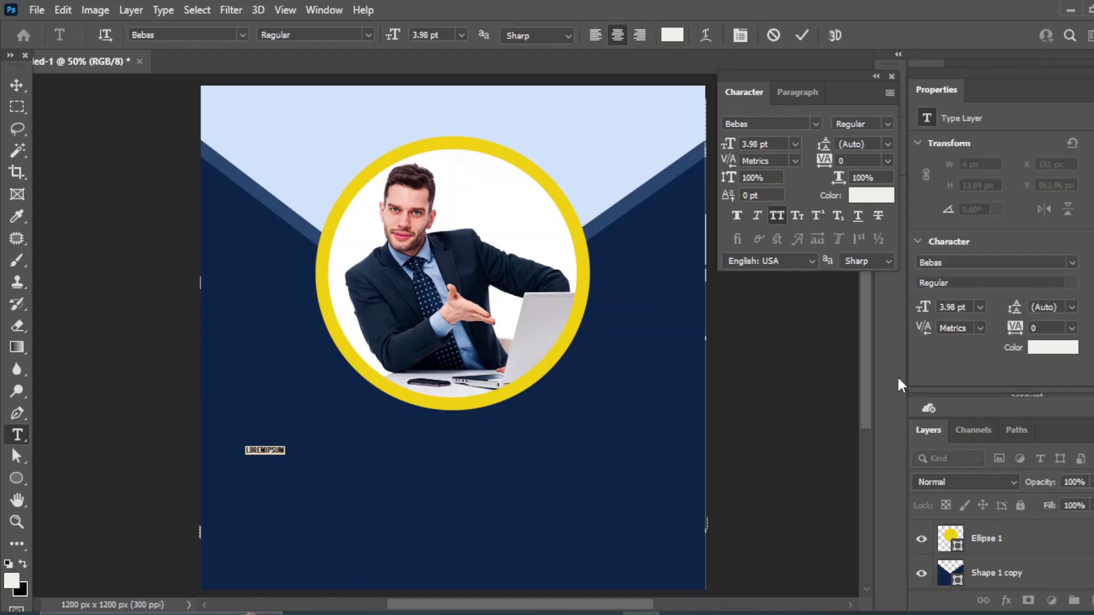
click(783, 219)
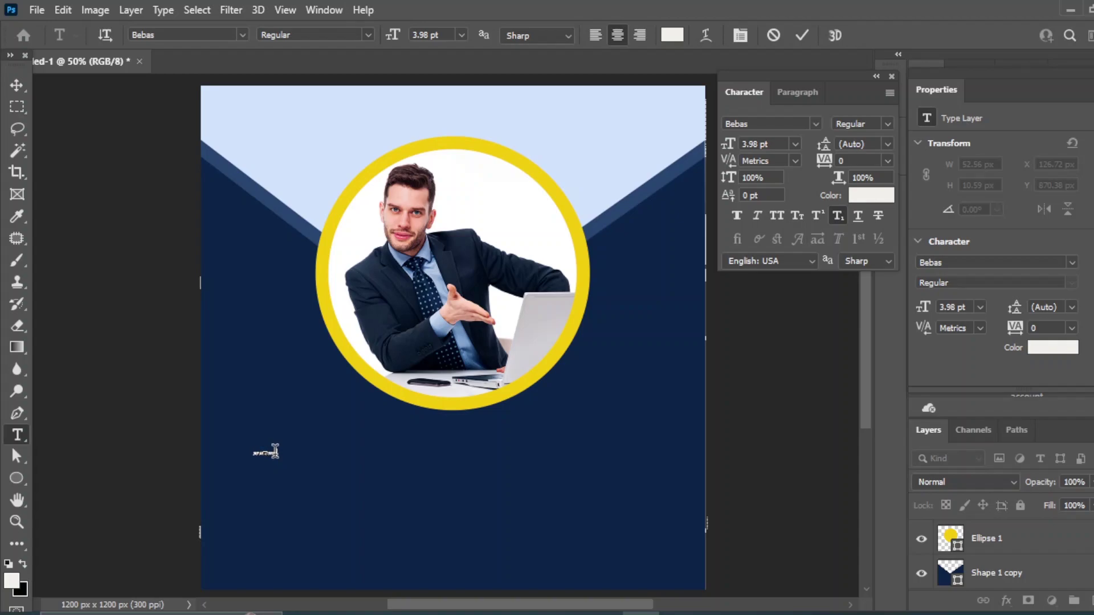
key(ctrl)
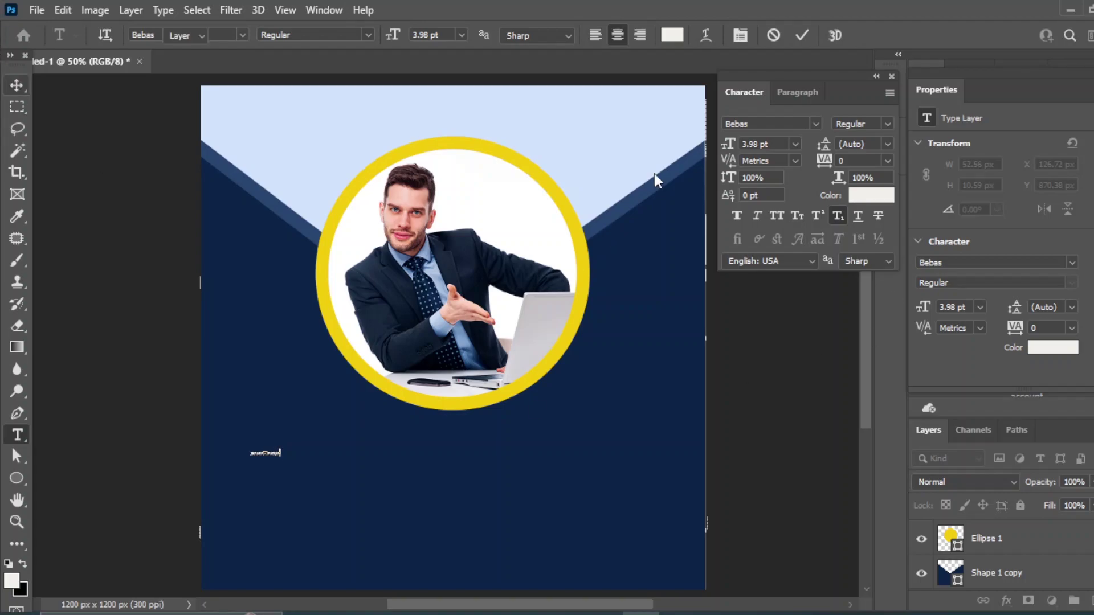
click(794, 144)
click(762, 242)
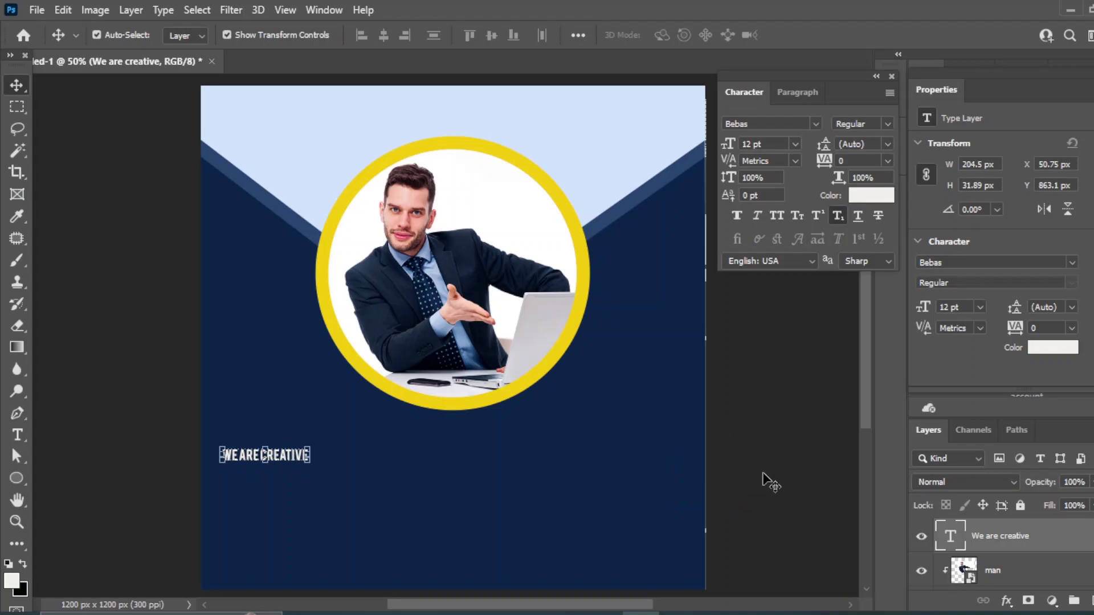
Set the tagline font to Poppins SemiBold Italic.
click(816, 123)
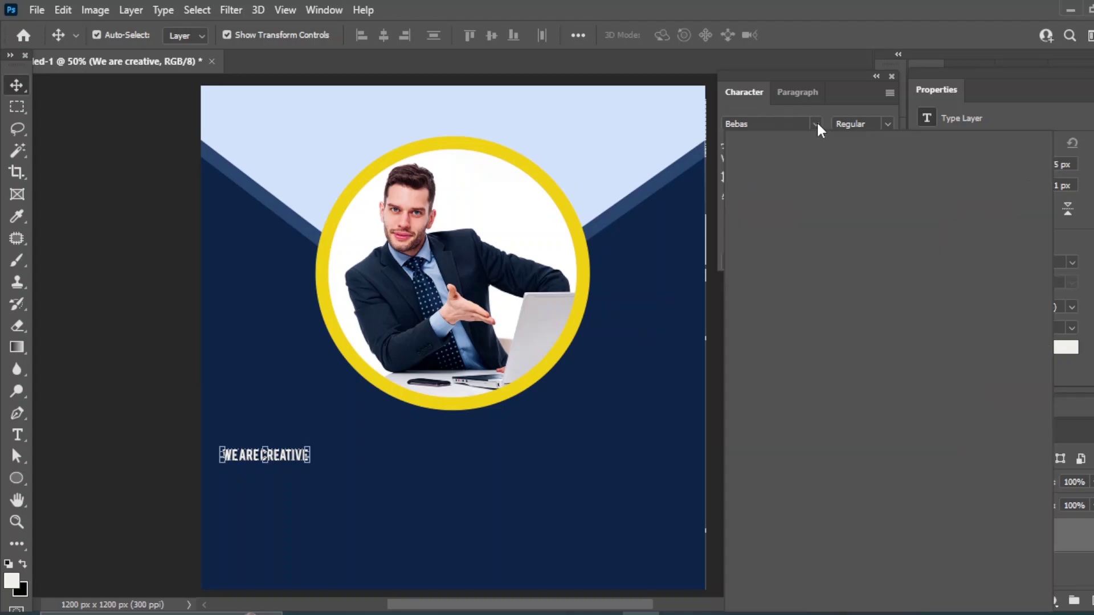
text(pop)
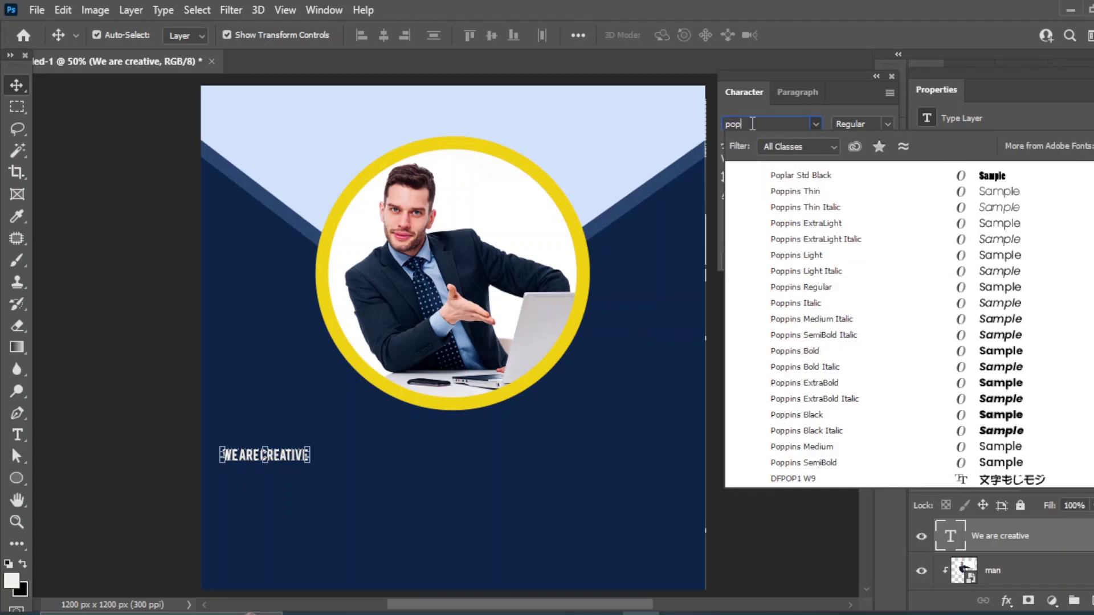
key(Down)
key(Down)
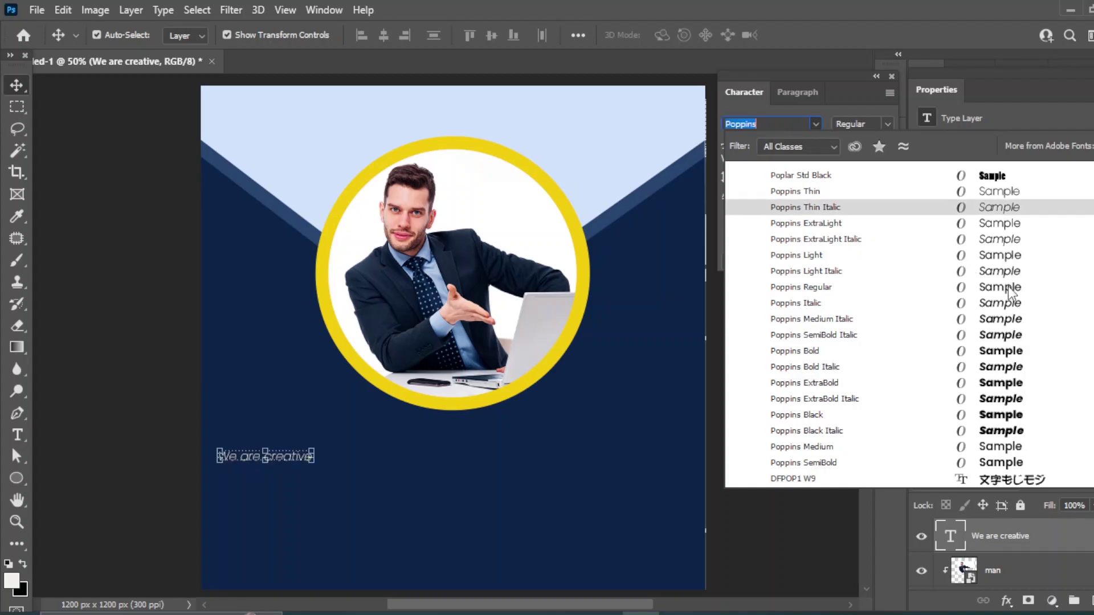
key(Down)
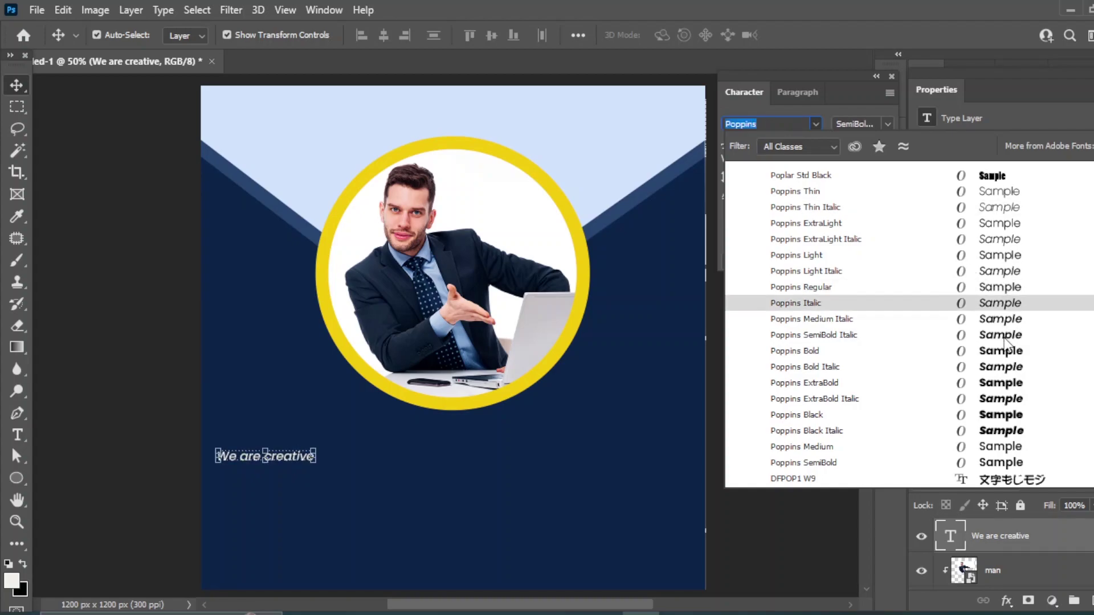
click(1004, 336)
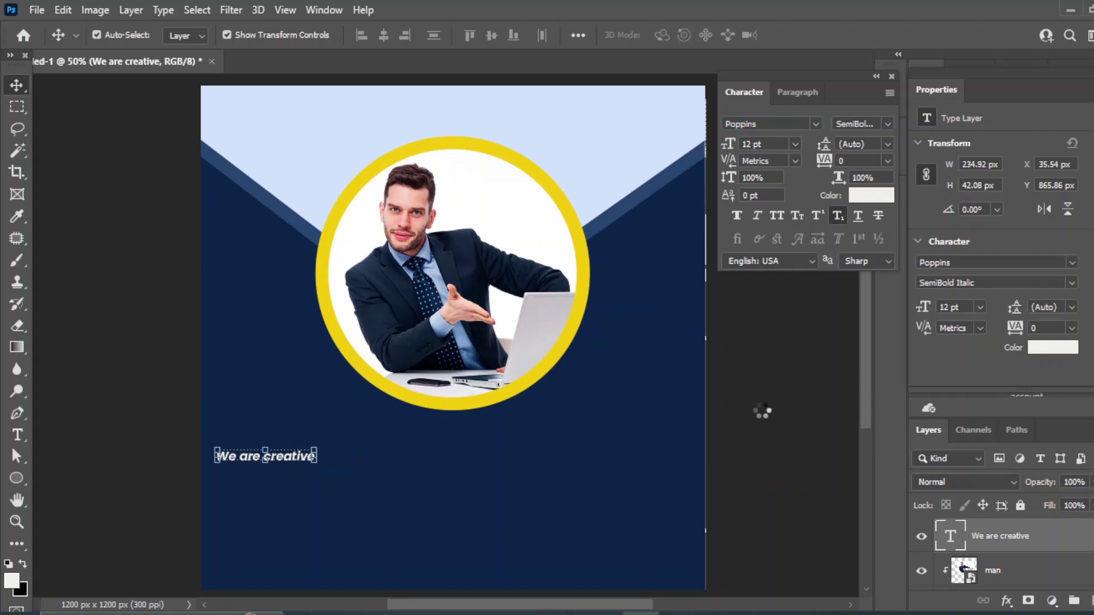
click(764, 419)
Move the 'We are creative' line up beside the yellow-ringed photo.
drag(285, 461, 287, 368)
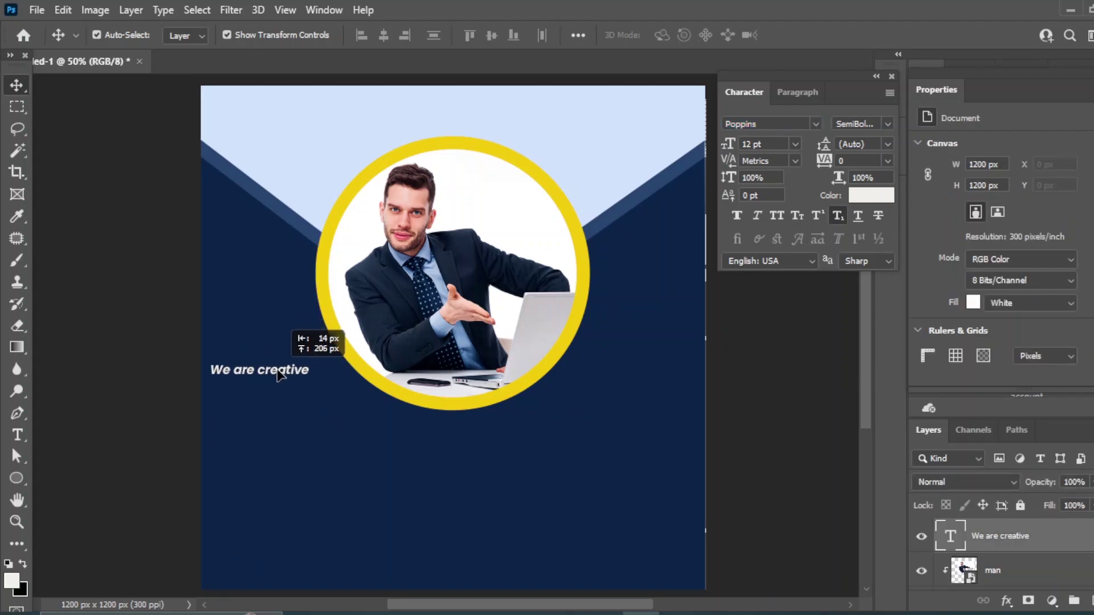
drag(286, 367, 288, 377)
click(775, 421)
scroll(769, 430, down, 1)
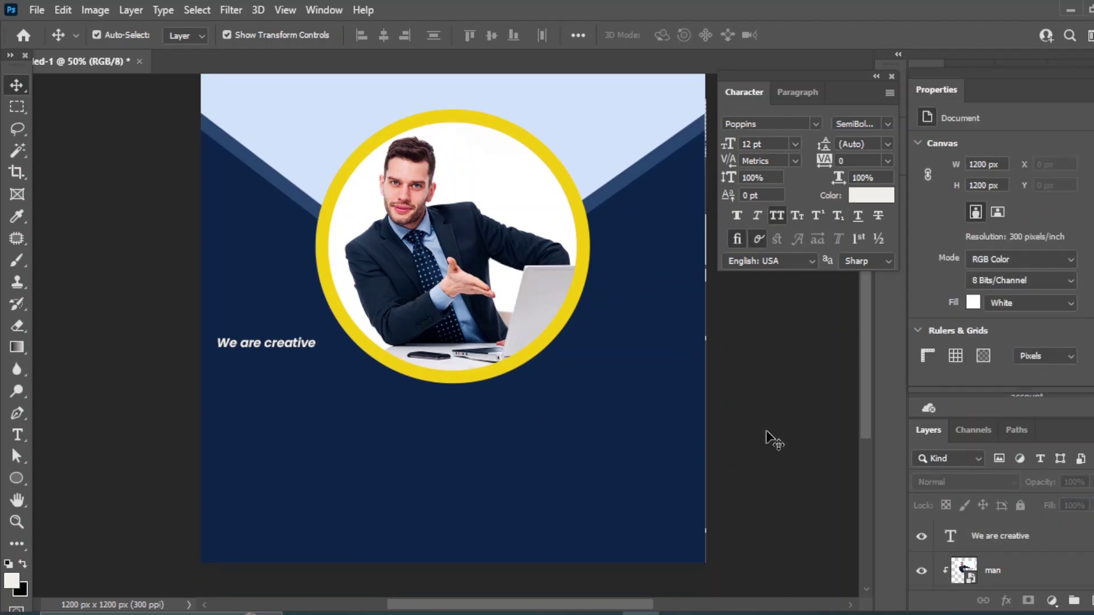
Type DIGITAL as a new text line and size it 24 pt.
click(19, 438)
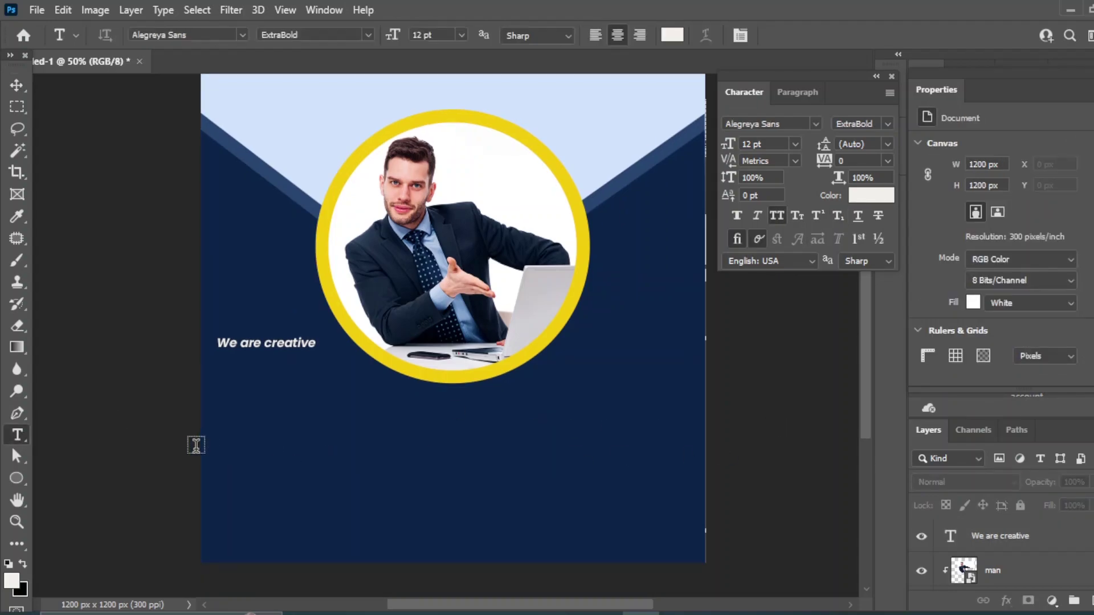
click(238, 433)
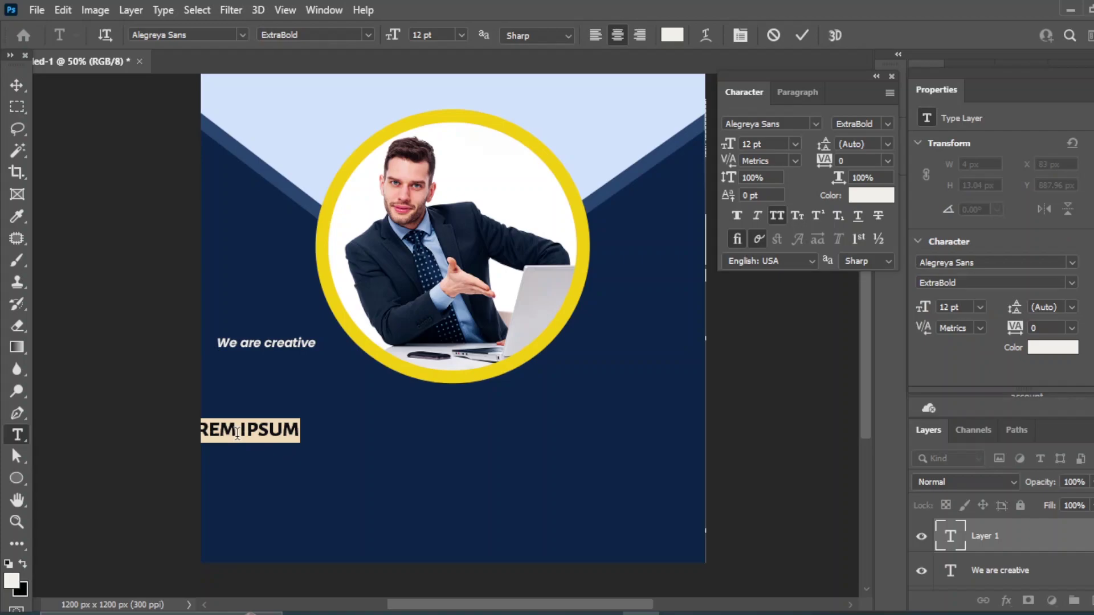
text(DIGITA)
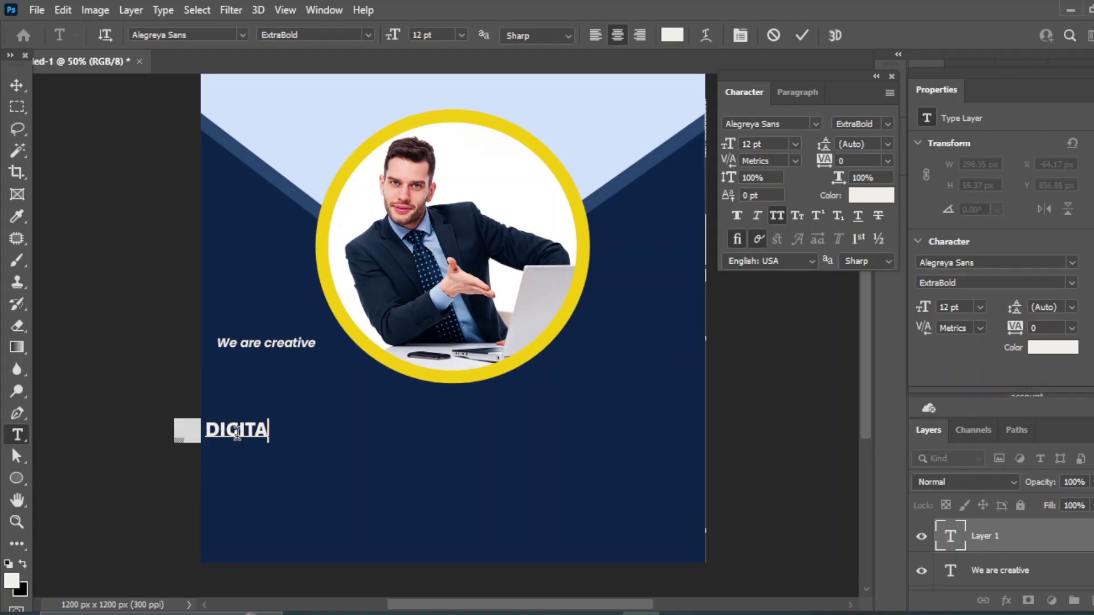
text(L)
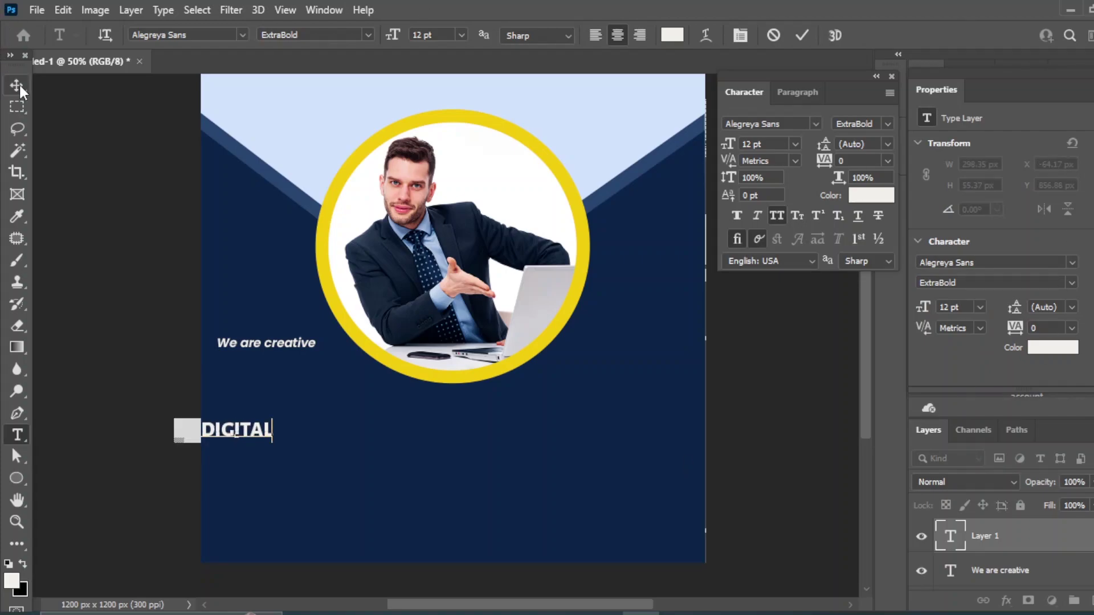
click(17, 85)
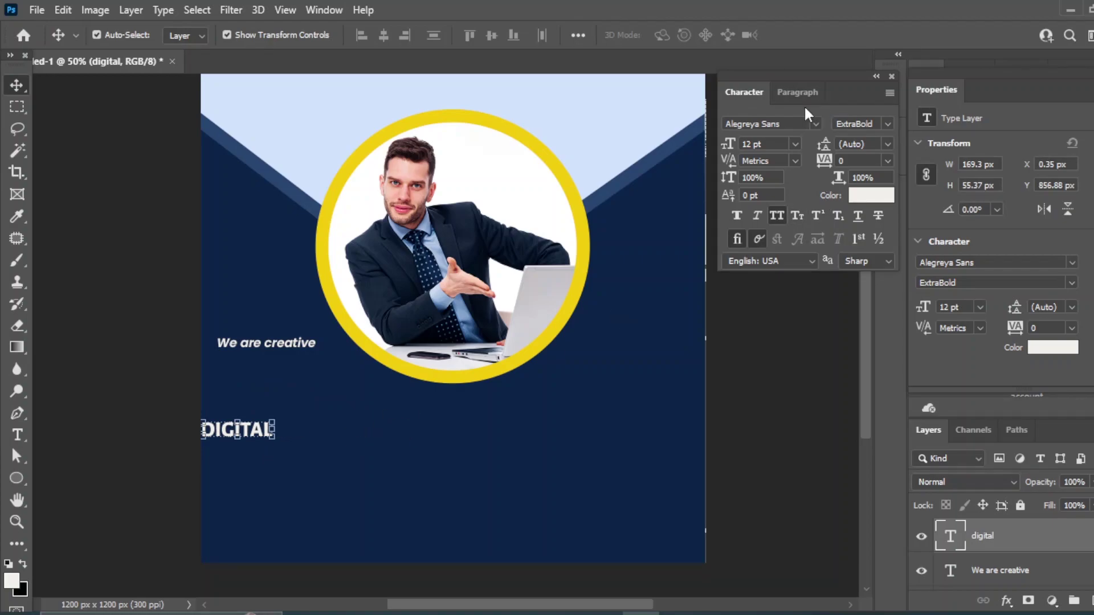
click(795, 143)
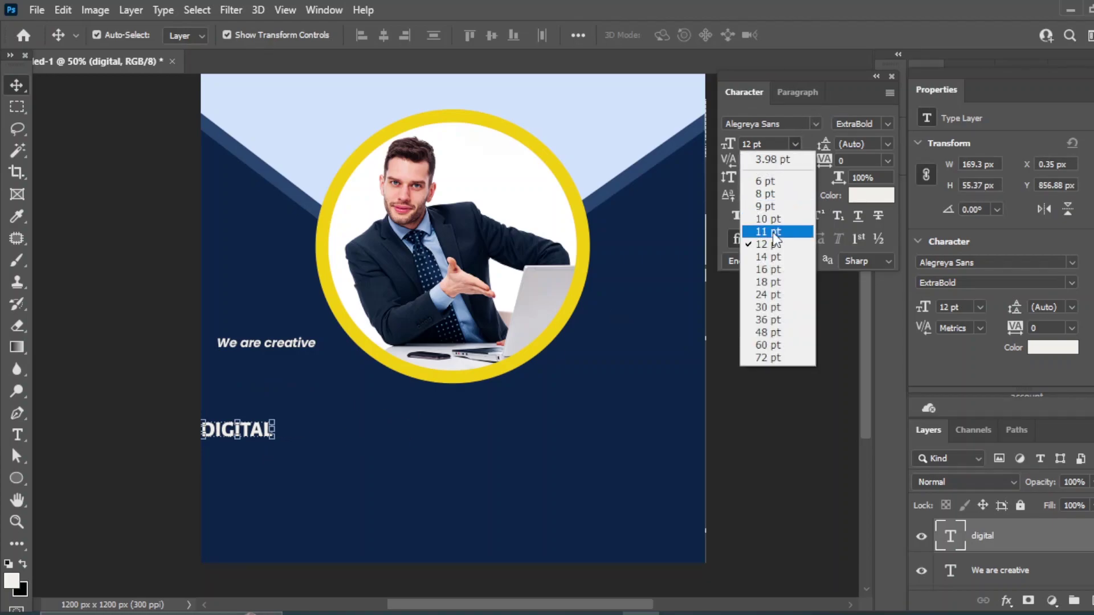
click(770, 289)
Place DIGITAL just below 'We are creative' and duplicate its layer.
drag(274, 425, 325, 386)
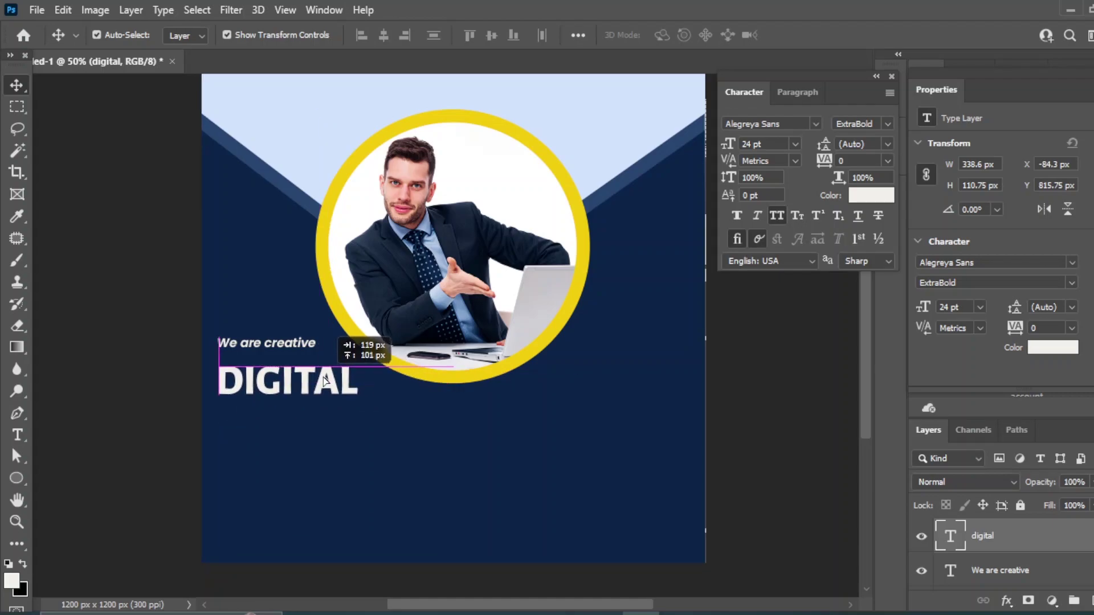
drag(325, 386, 336, 392)
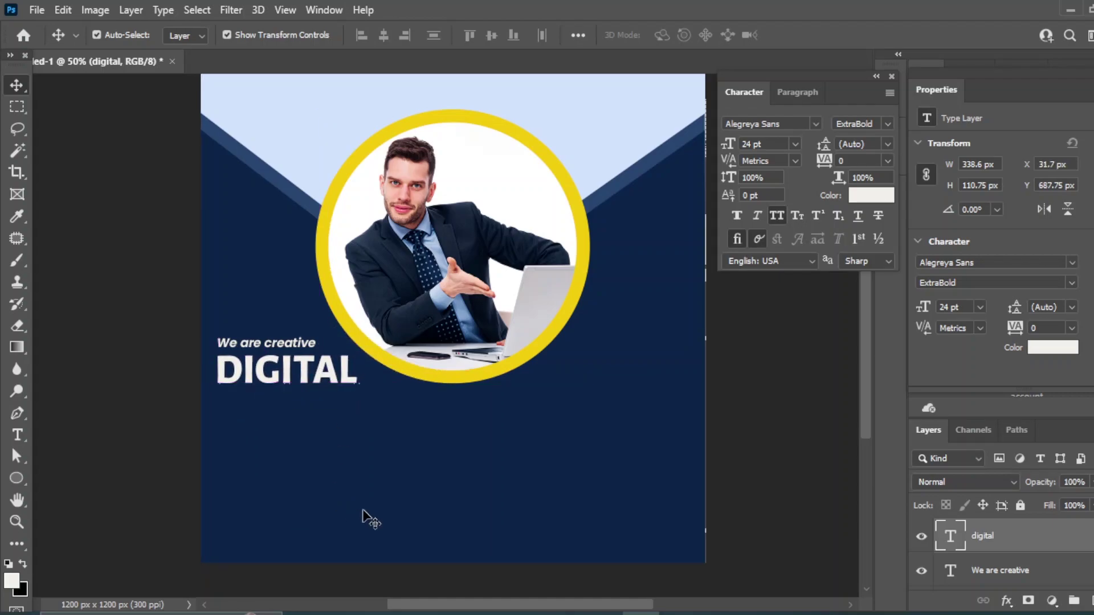
click(781, 410)
key(ctrl+j)
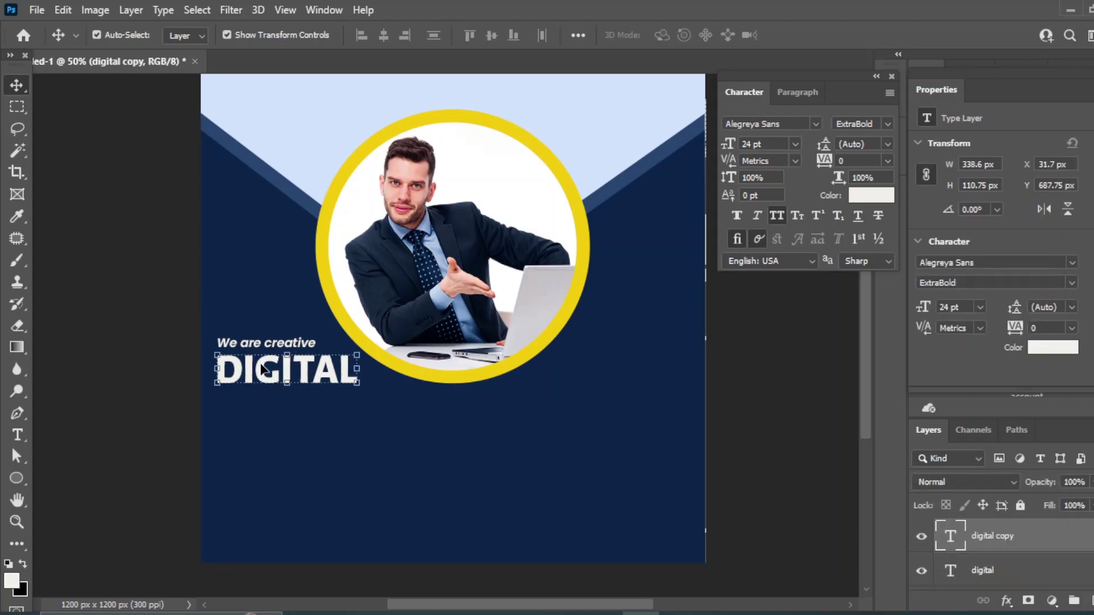
Move the DIGITAL copy down, retype it as MARKETING, and line it up under DIGITAL.
drag(262, 369, 271, 406)
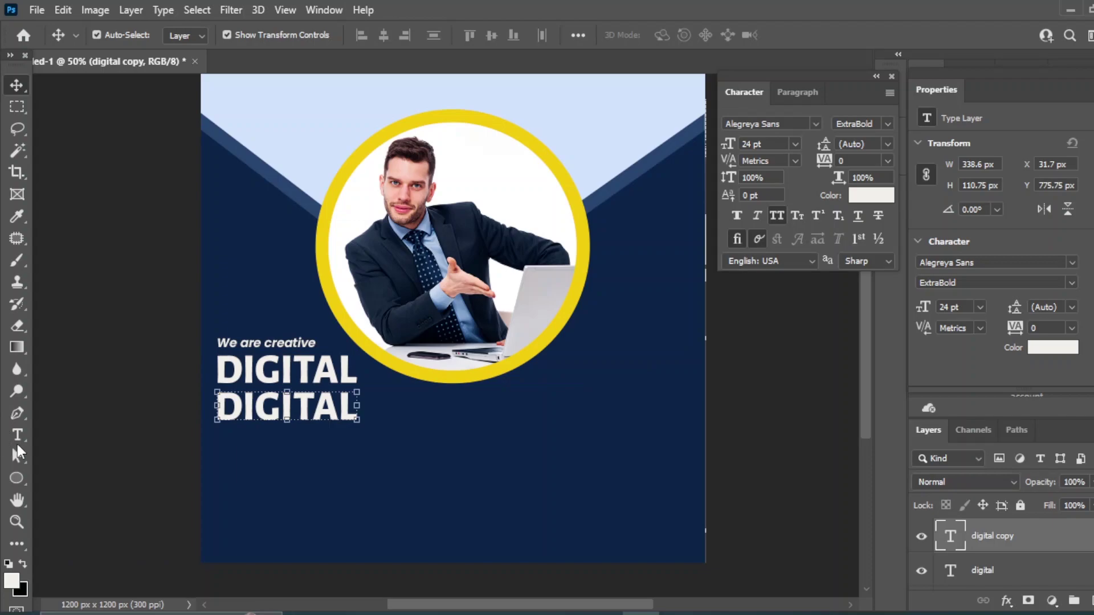
click(17, 435)
click(85, 442)
drag(350, 403, 196, 401)
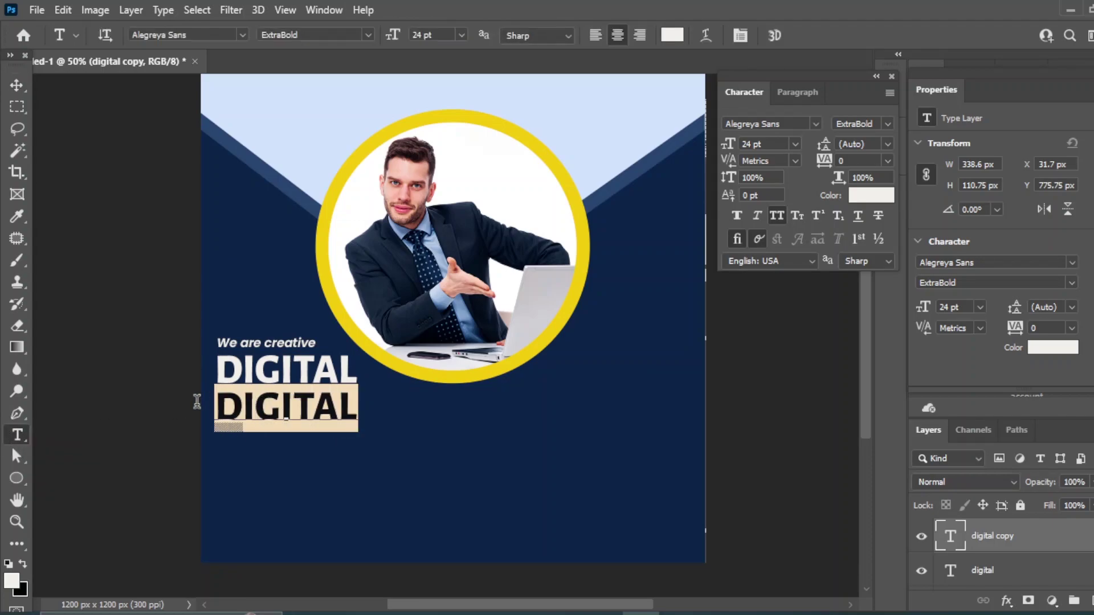
text(mar)
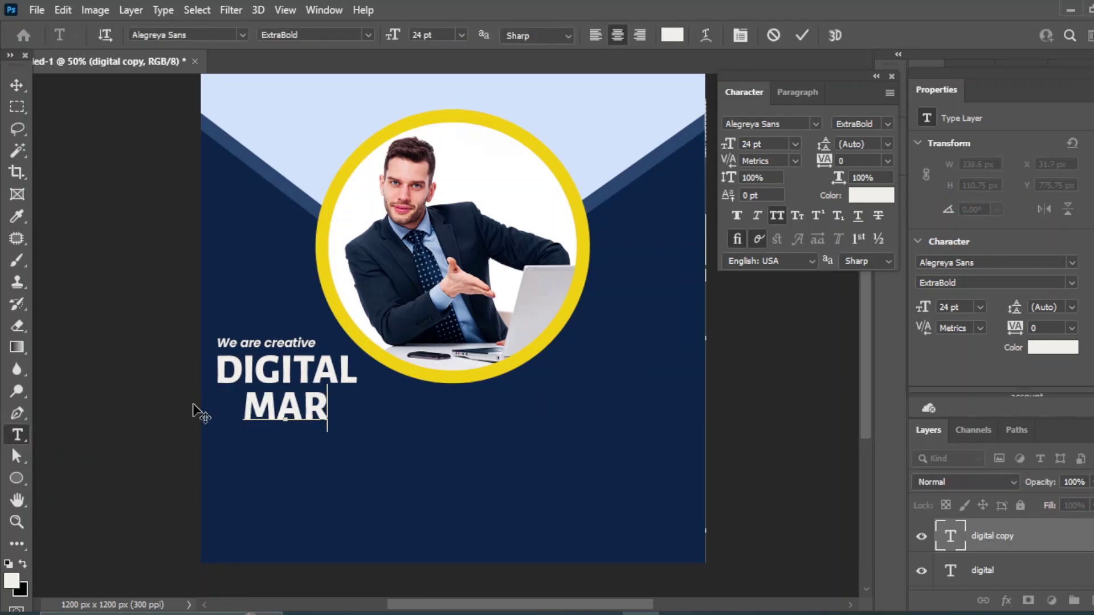
text(keting)
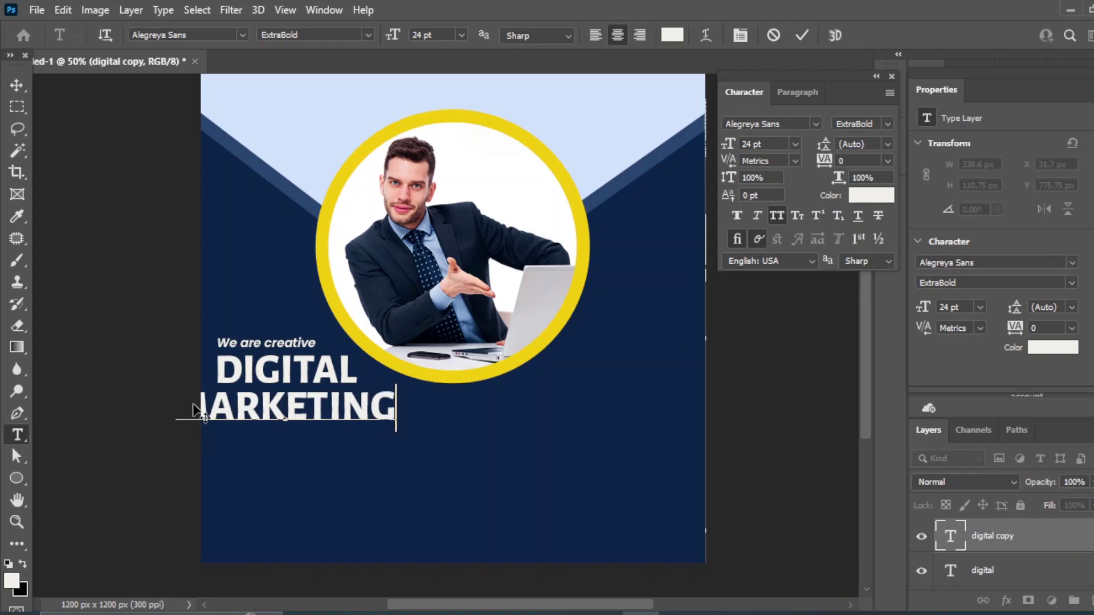
click(16, 85)
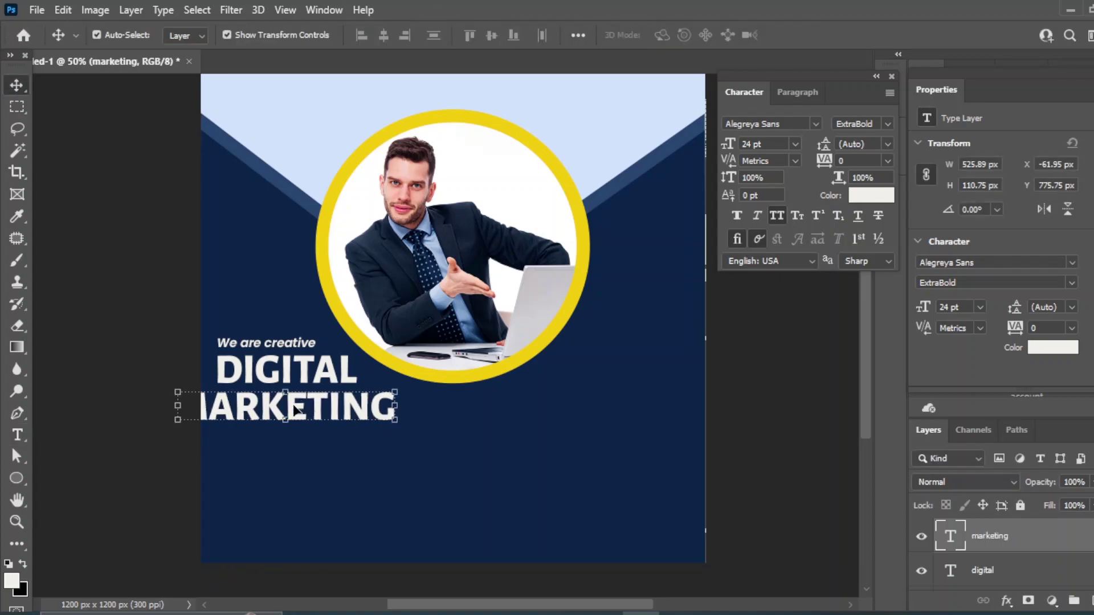
drag(296, 410, 334, 414)
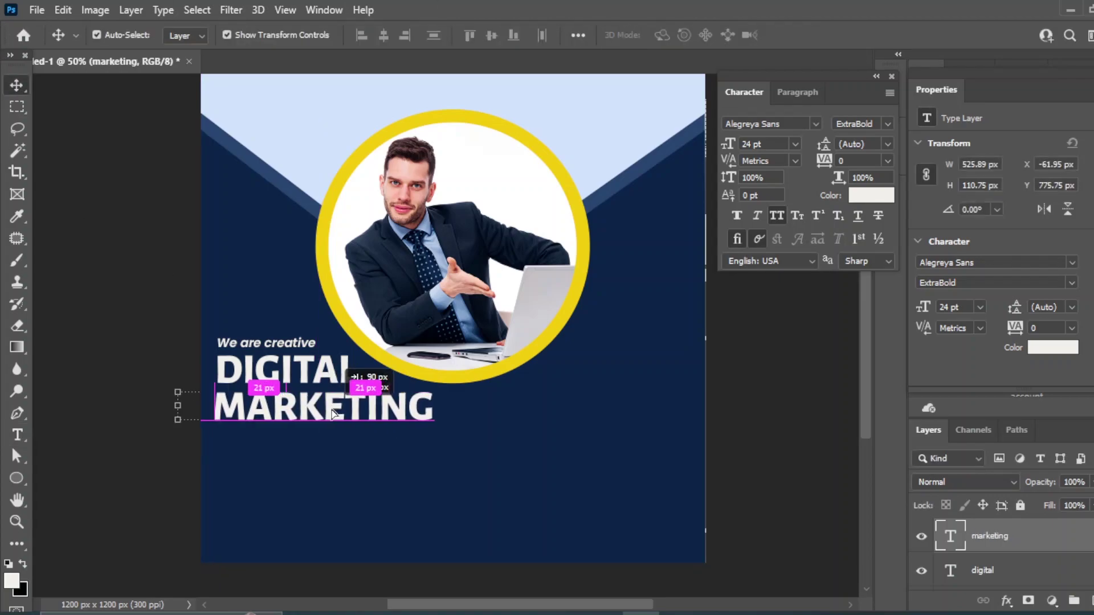
click(763, 393)
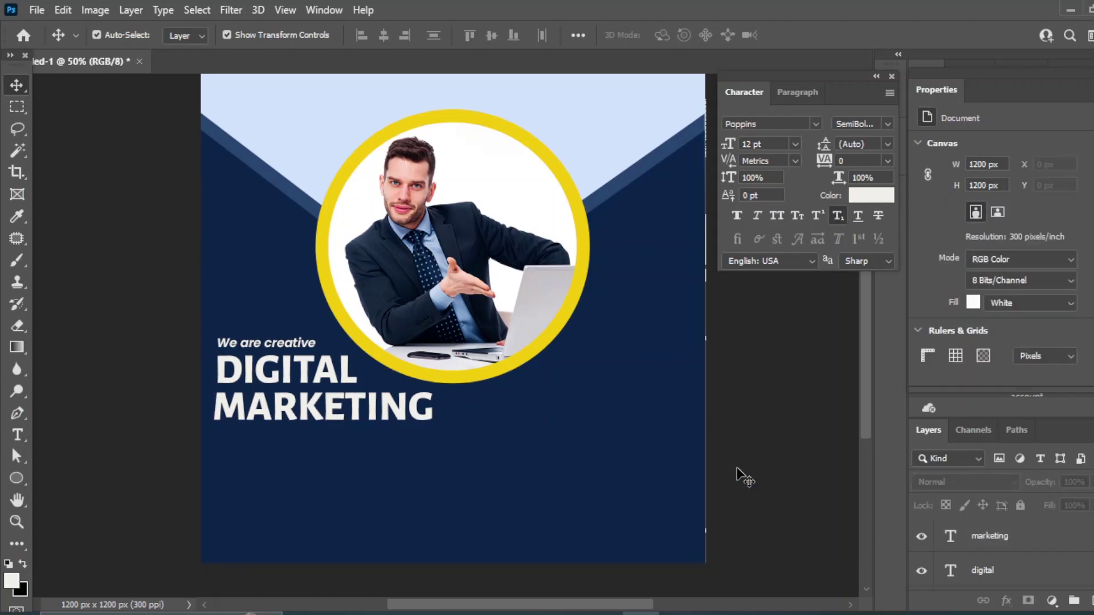
Nudge MARKETING closer to DIGITAL, then trial a left-align and shift of the text block, undone.
scroll(997, 555, down, 1)
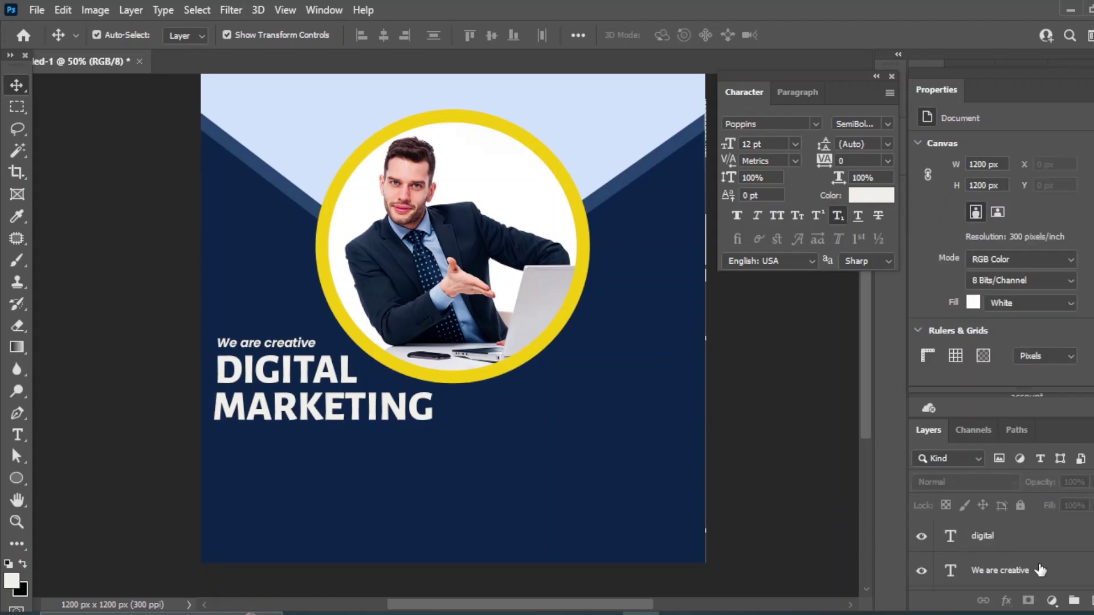
click(994, 566)
click(339, 413)
key(shift+Up)
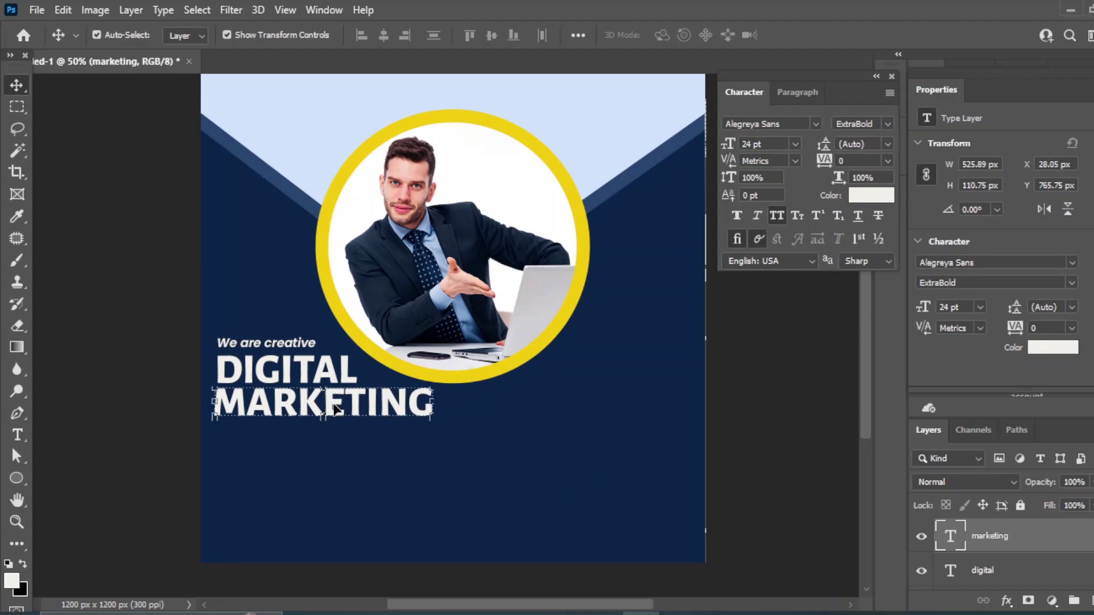
scroll(989, 564, down, 1)
click(988, 567)
scroll(988, 564, up, 1)
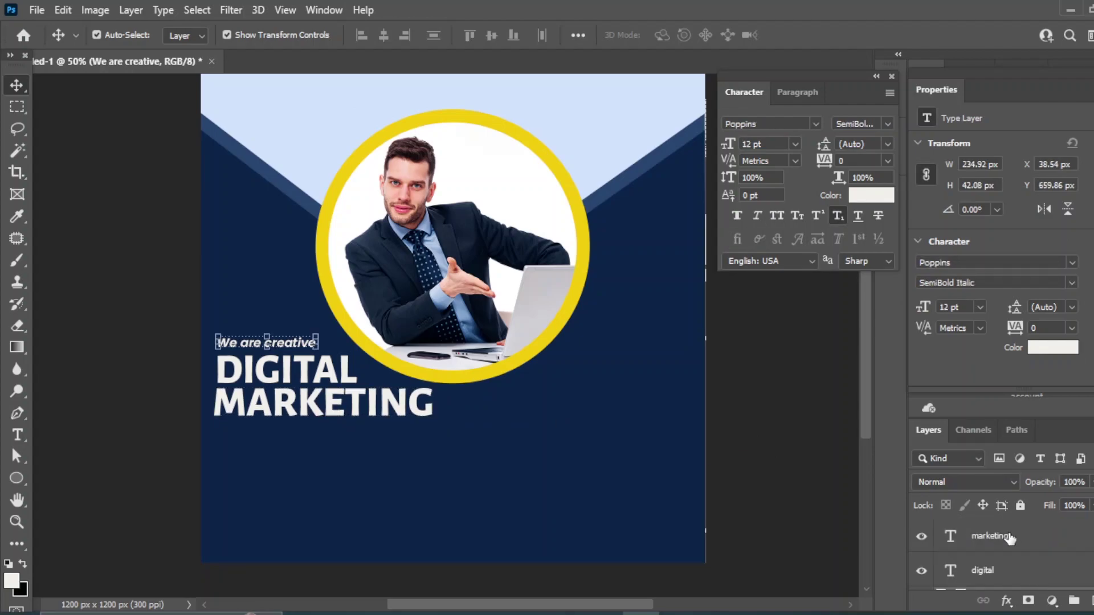
shift+click(982, 523)
click(361, 35)
drag(240, 340, 240, 348)
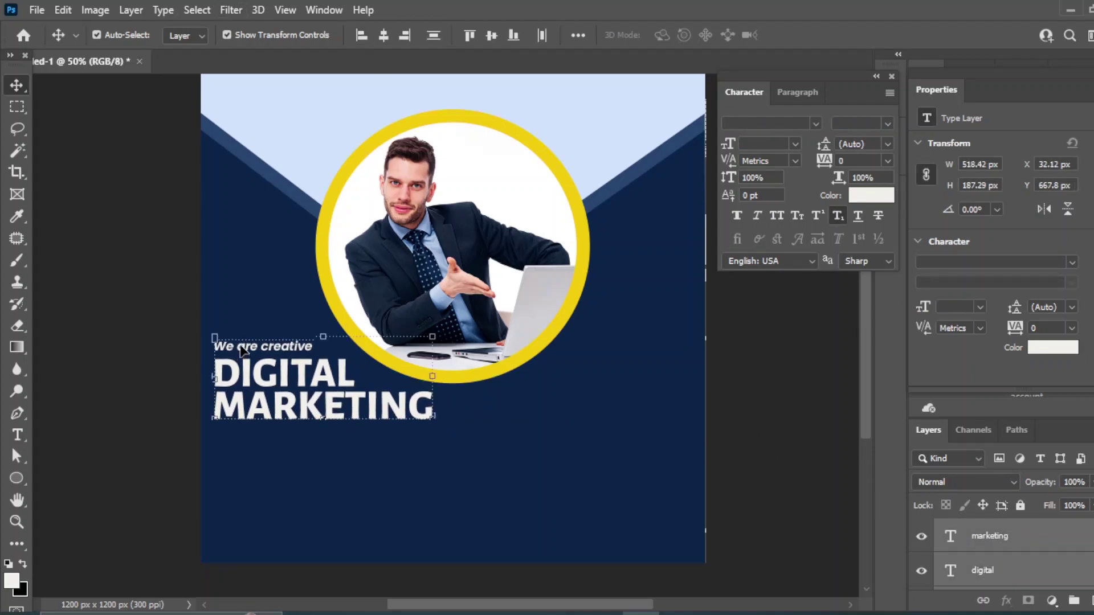
key(ctrl+z)
key(ctrl+z)
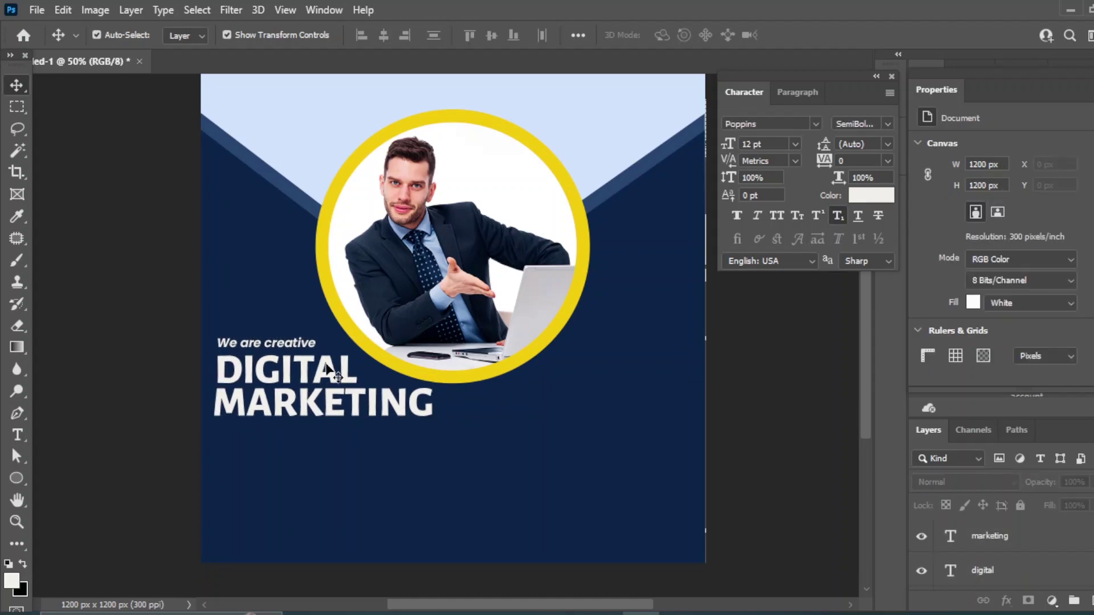
Enlarge the 'We are creative' tagline to 14 pt.
drag(291, 343, 291, 342)
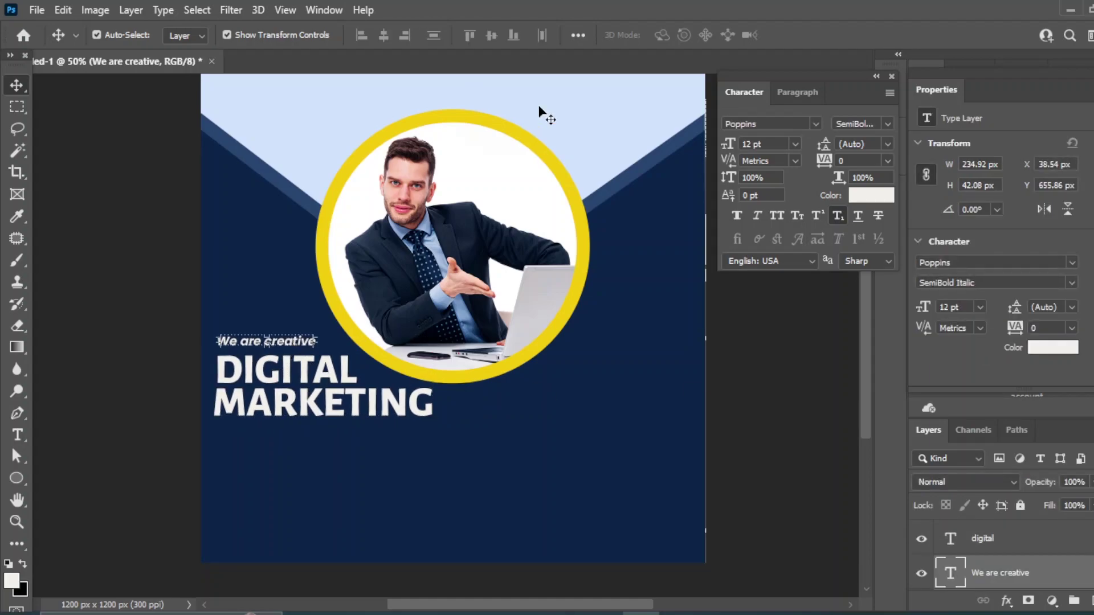
click(794, 143)
click(758, 266)
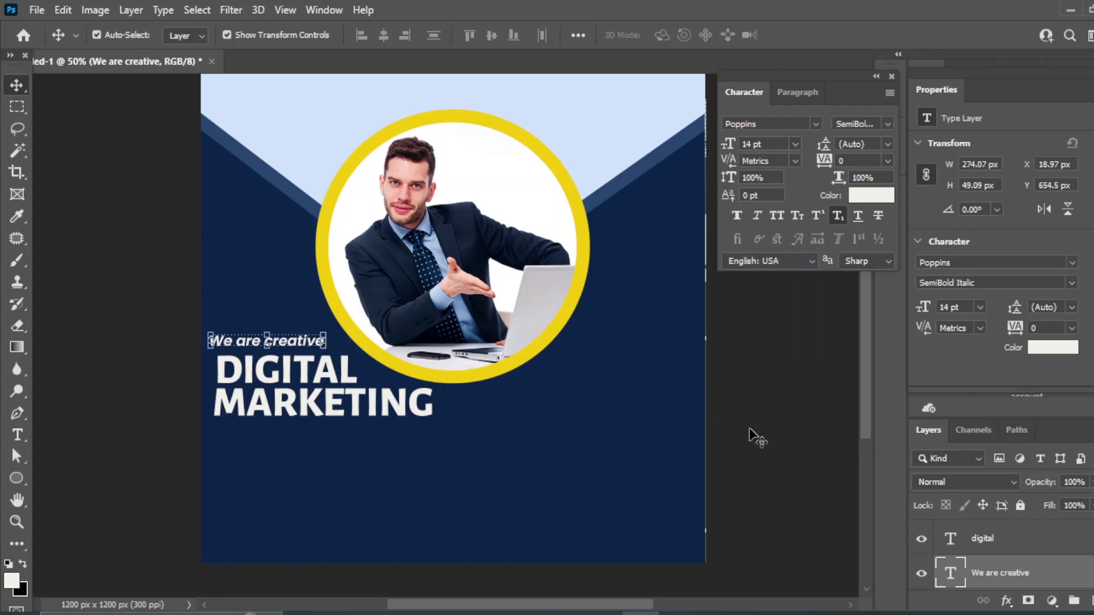
Left-align all three text lines and nudge the block slightly down and right.
scroll(1012, 571, up, 2)
shift+click(994, 537)
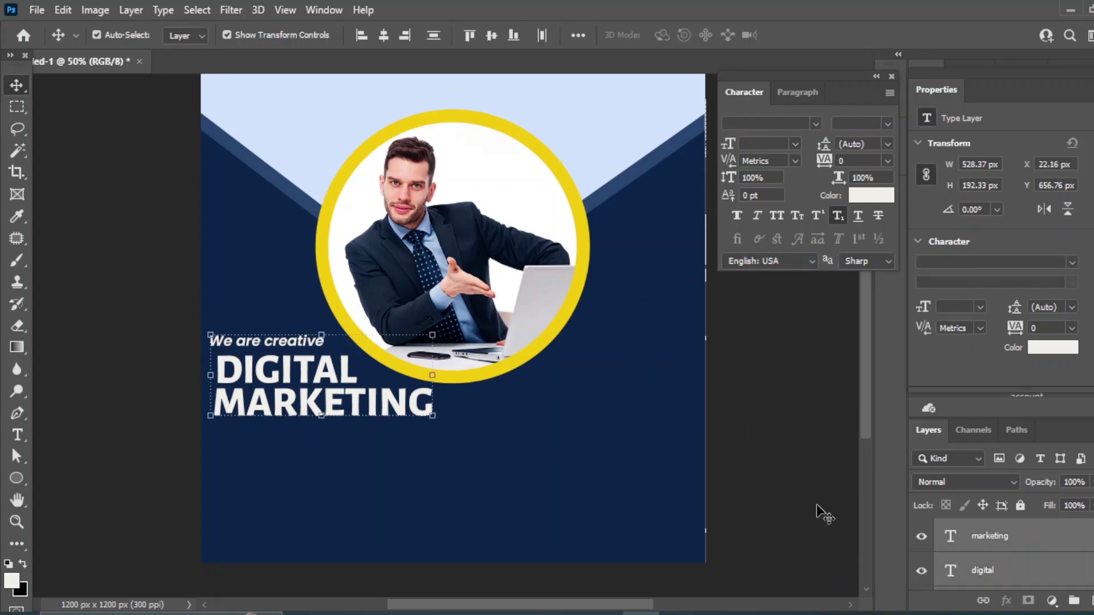
click(362, 35)
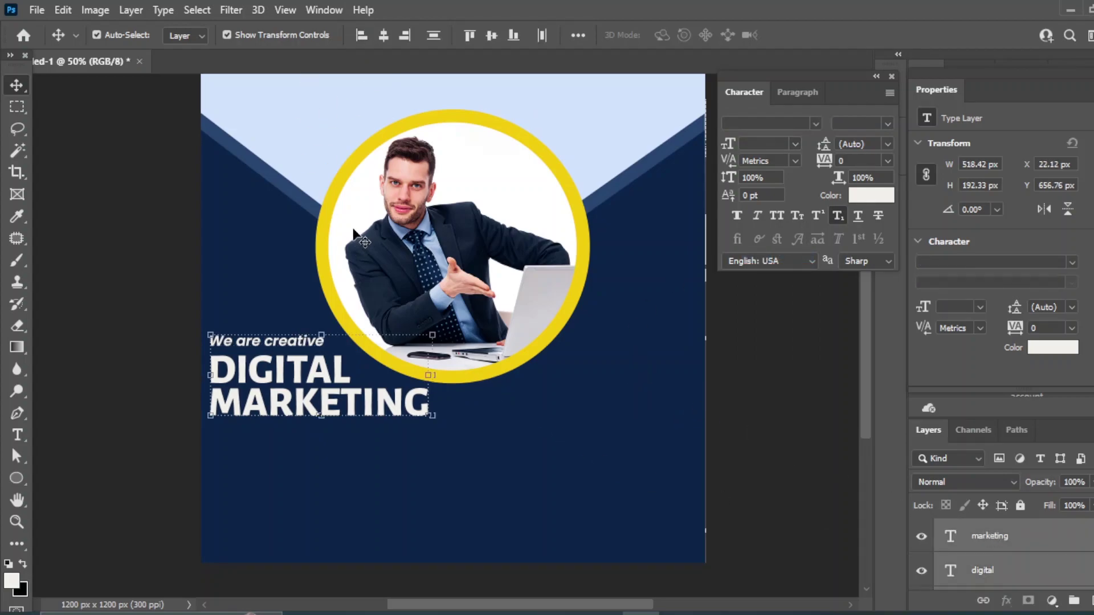
key(shift+Down)
key(shift+Down)
key(shift+Down)
key(shift+Right)
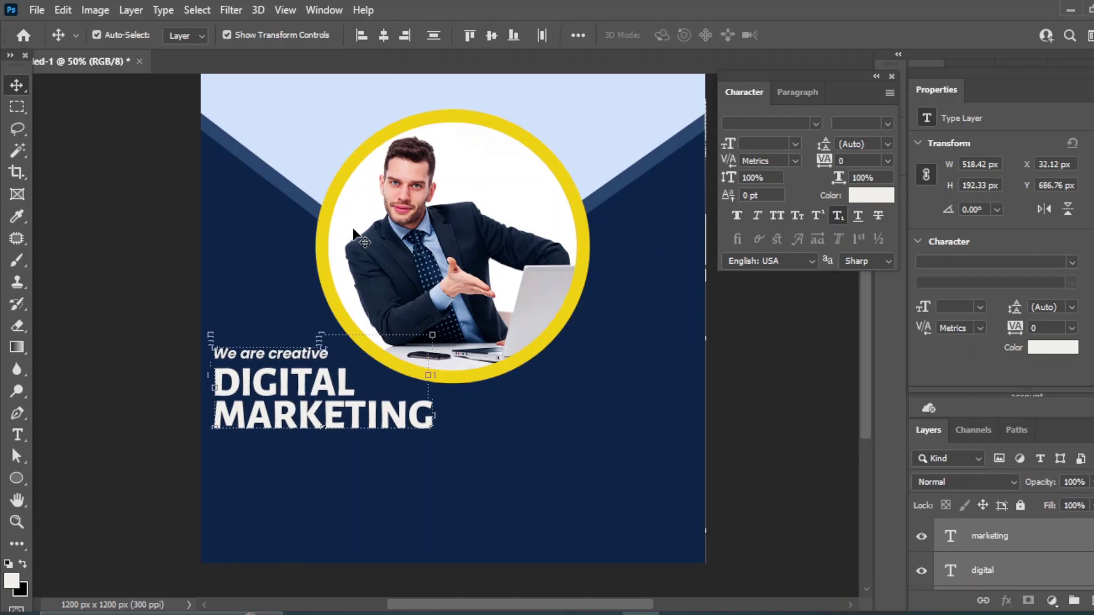
click(751, 397)
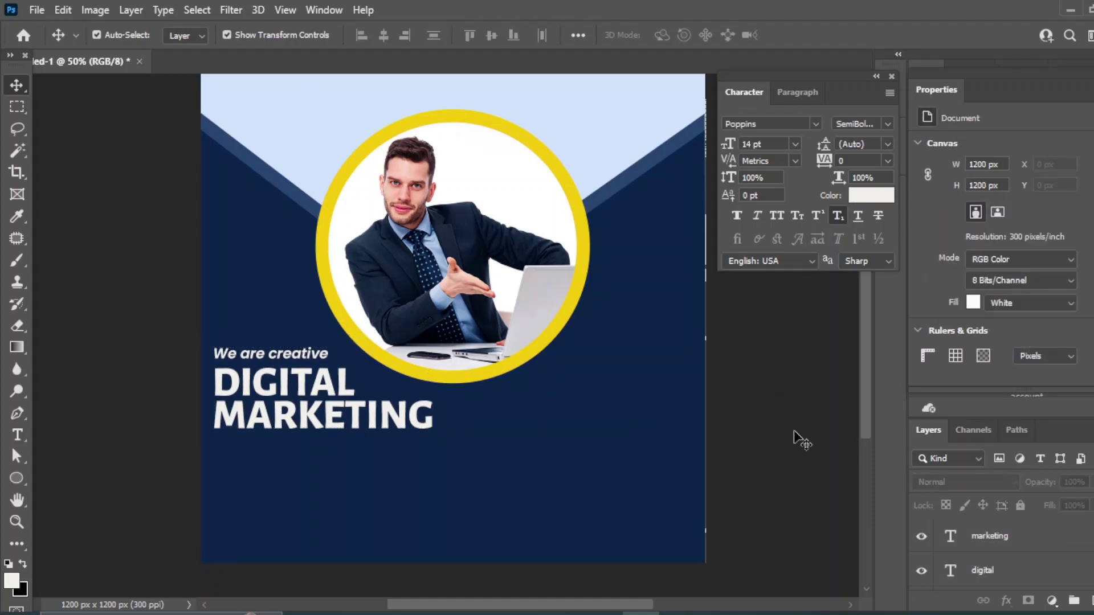
click(19, 444)
click(79, 450)
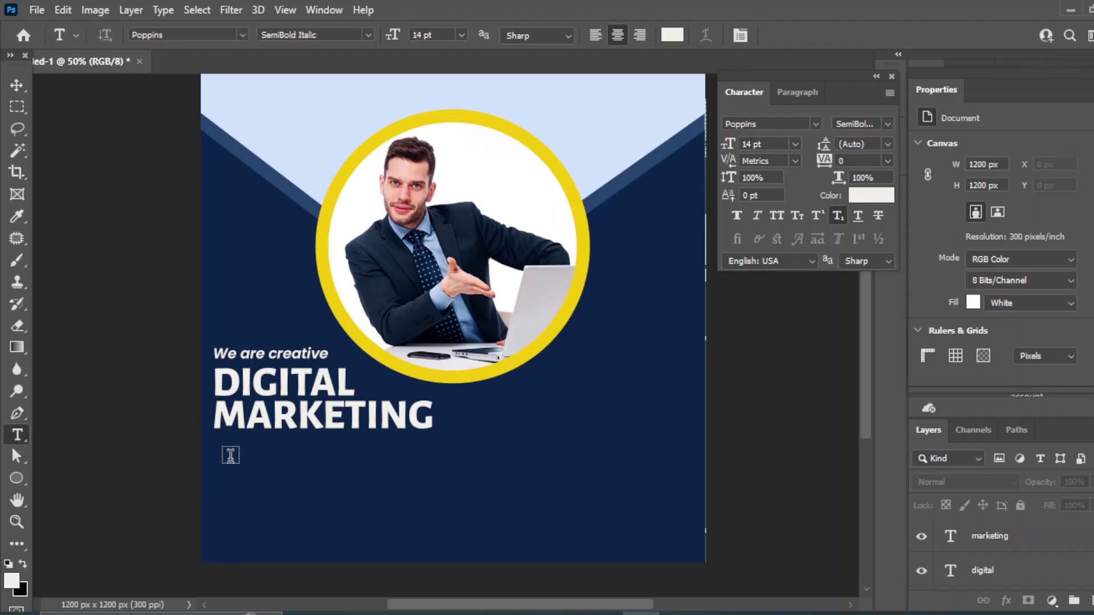
Type the word 'agency' and move it up under MARKETING.
click(230, 456)
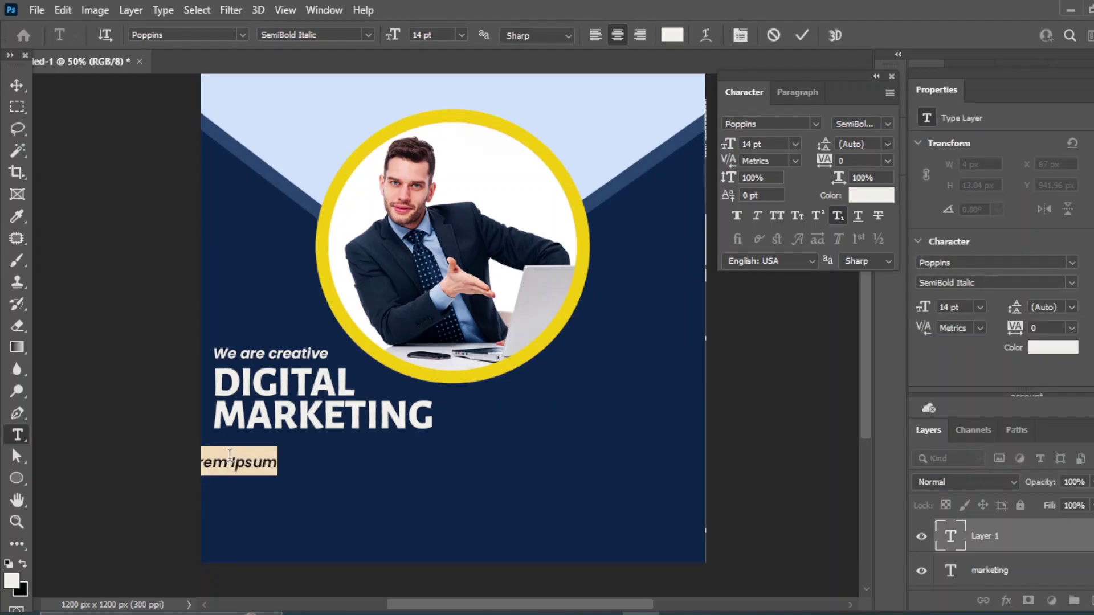
key(BackSpace)
text(ge)
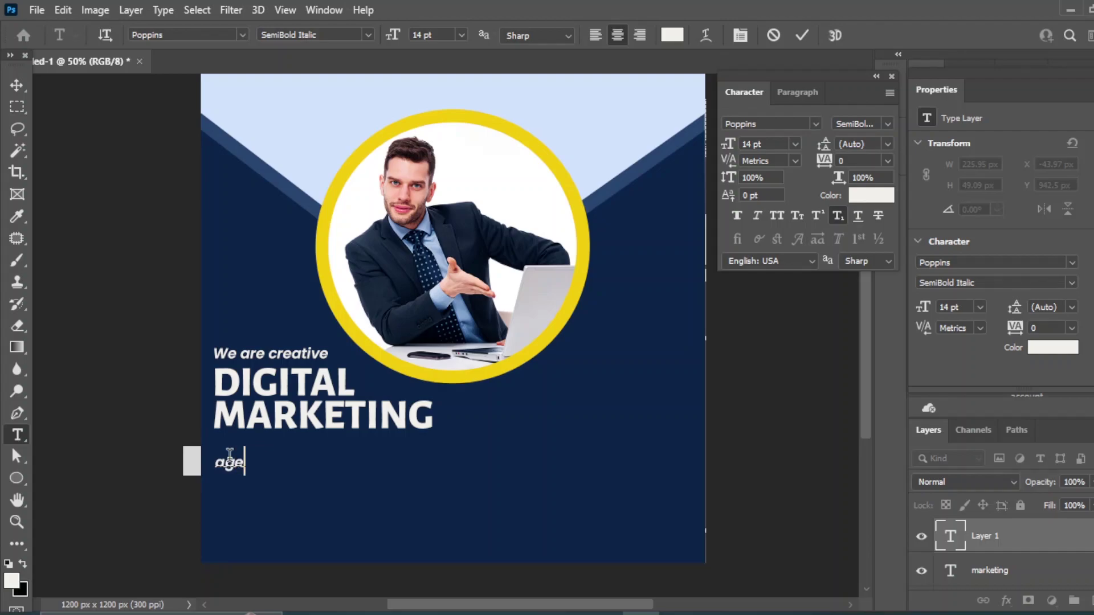
text(ncy)
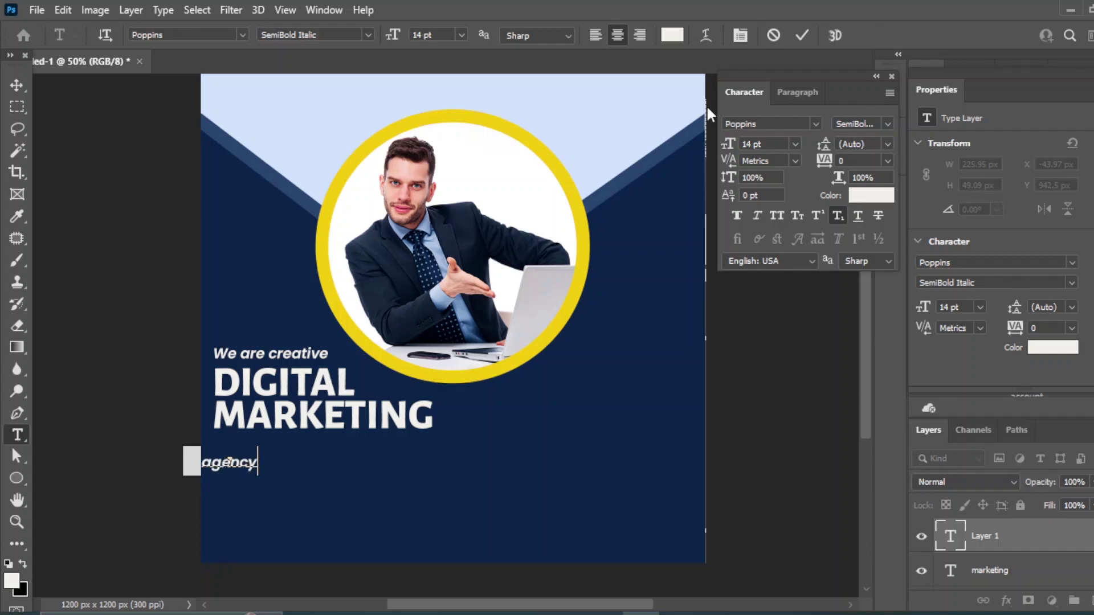
click(17, 85)
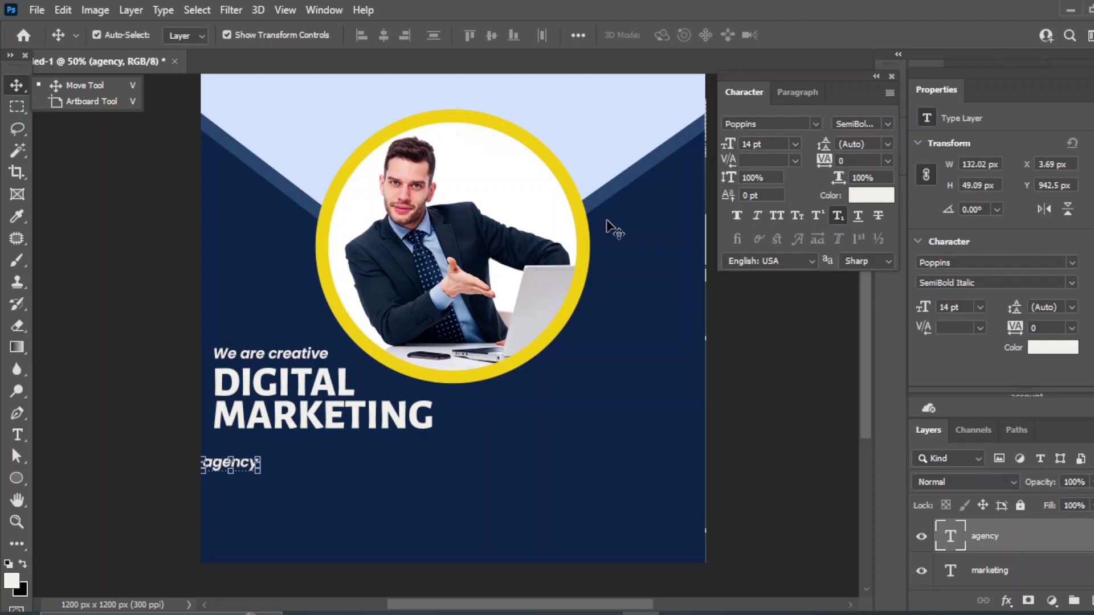
drag(249, 469, 290, 453)
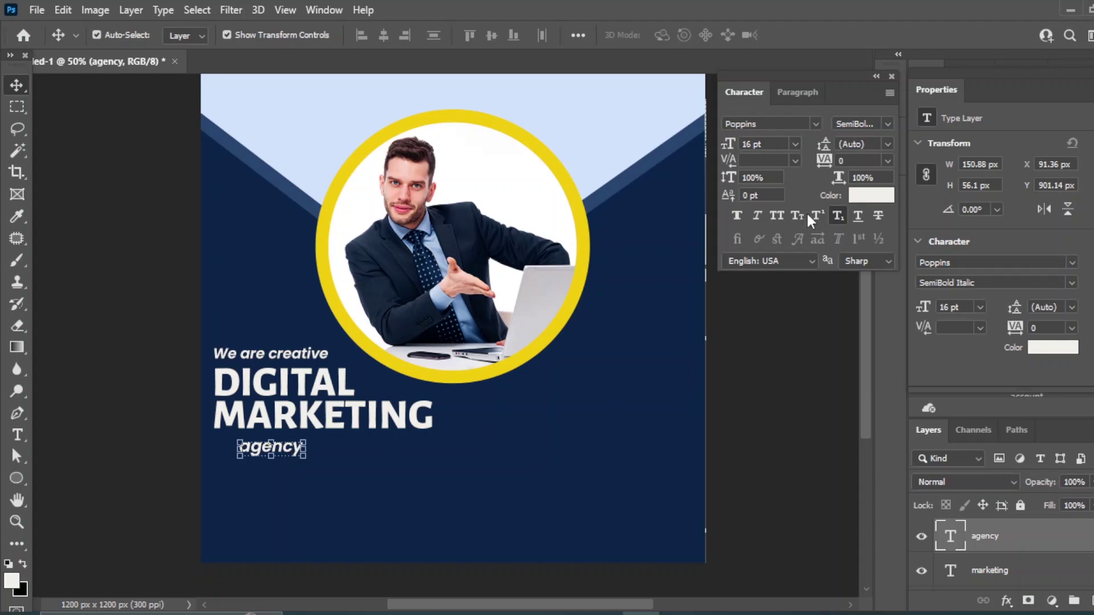
Widen agency's letter spacing to 900 and reposition it under MARKETING.
drag(829, 162, 865, 163)
text(300)
key(Return)
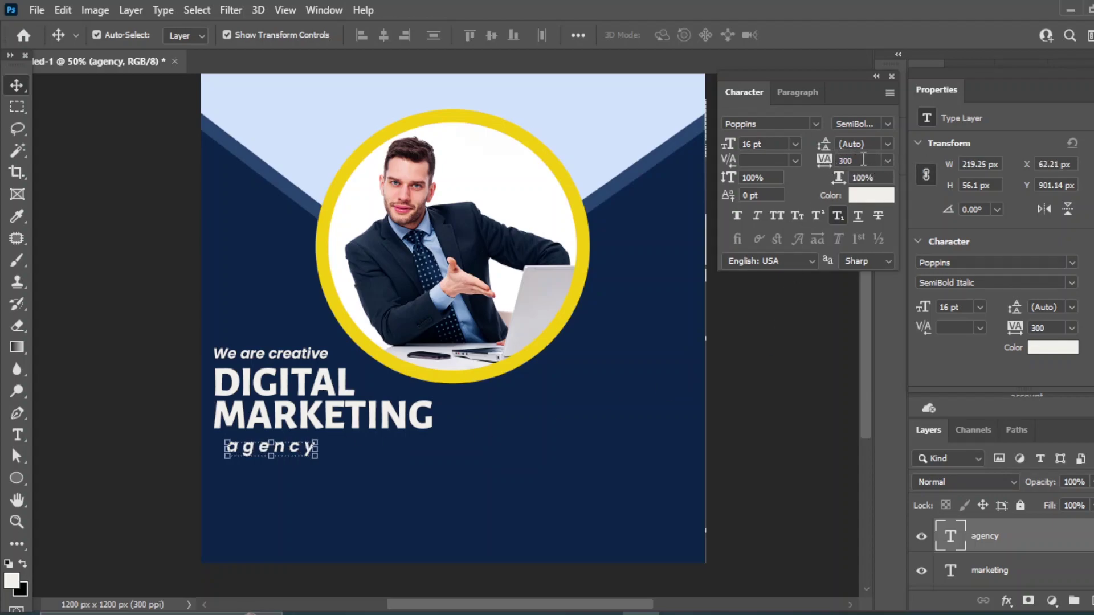
text(50)
key(Return)
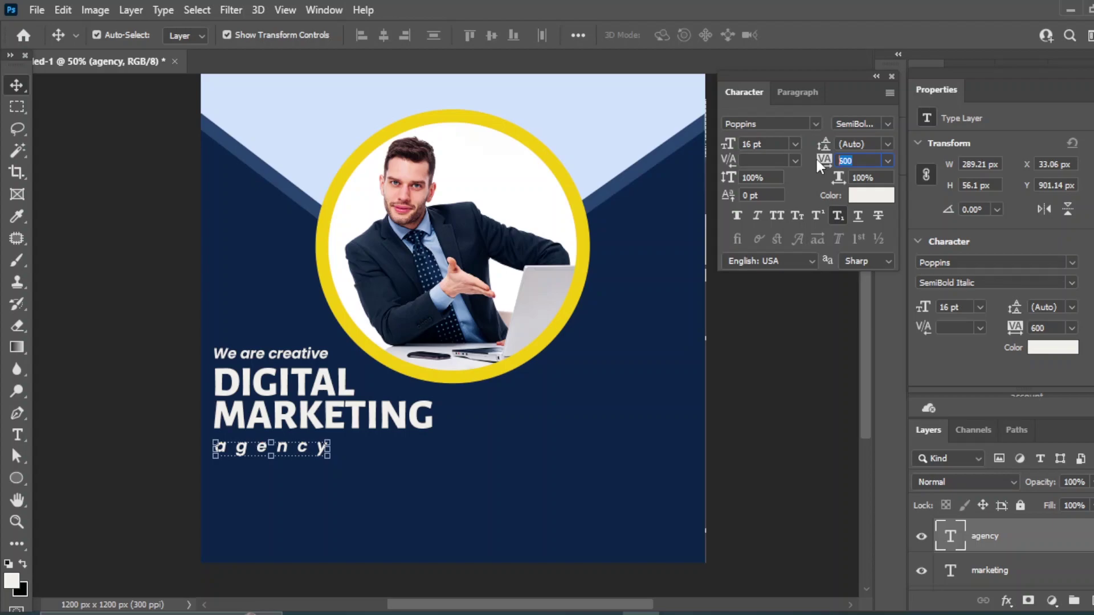
text(900)
key(Return)
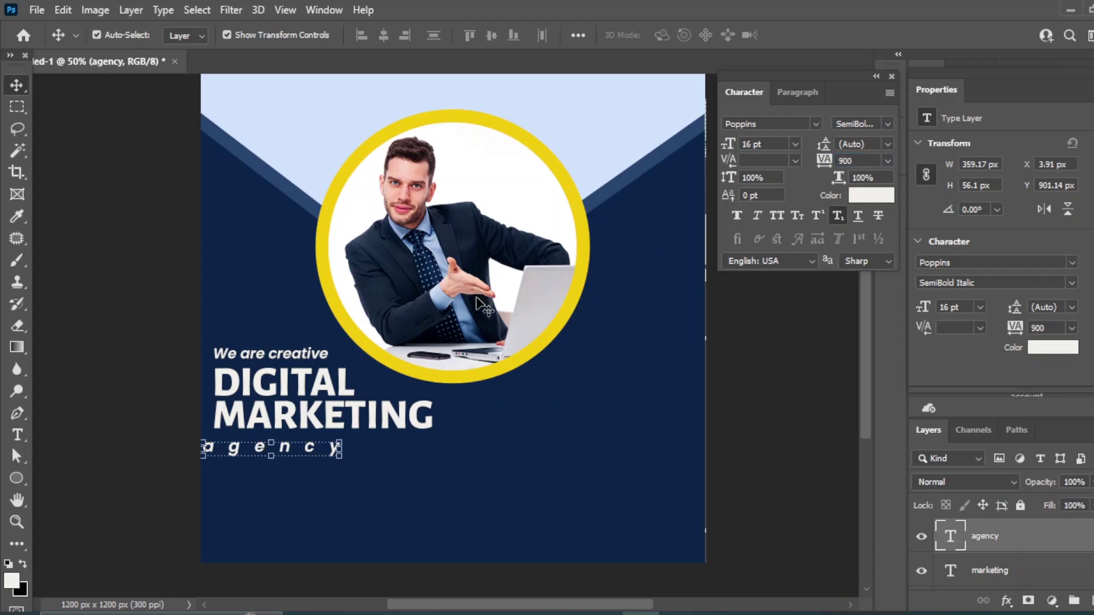
drag(261, 454, 294, 446)
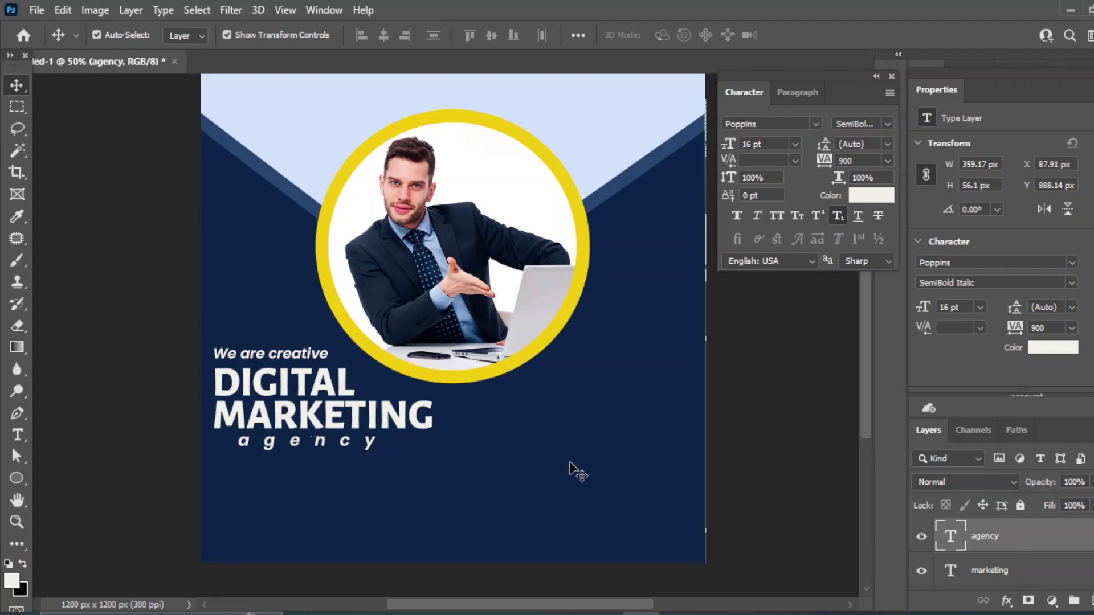
Set agency to Alegreya Sans Regular, centre it under MARKETING, and nudge it up.
click(345, 445)
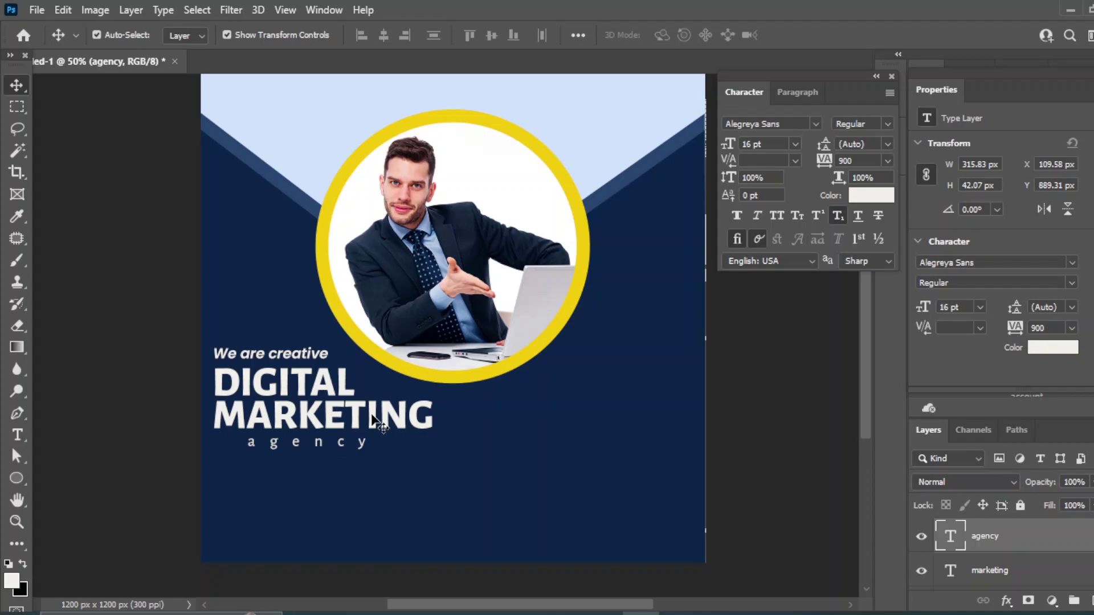
shift+click(373, 422)
click(383, 35)
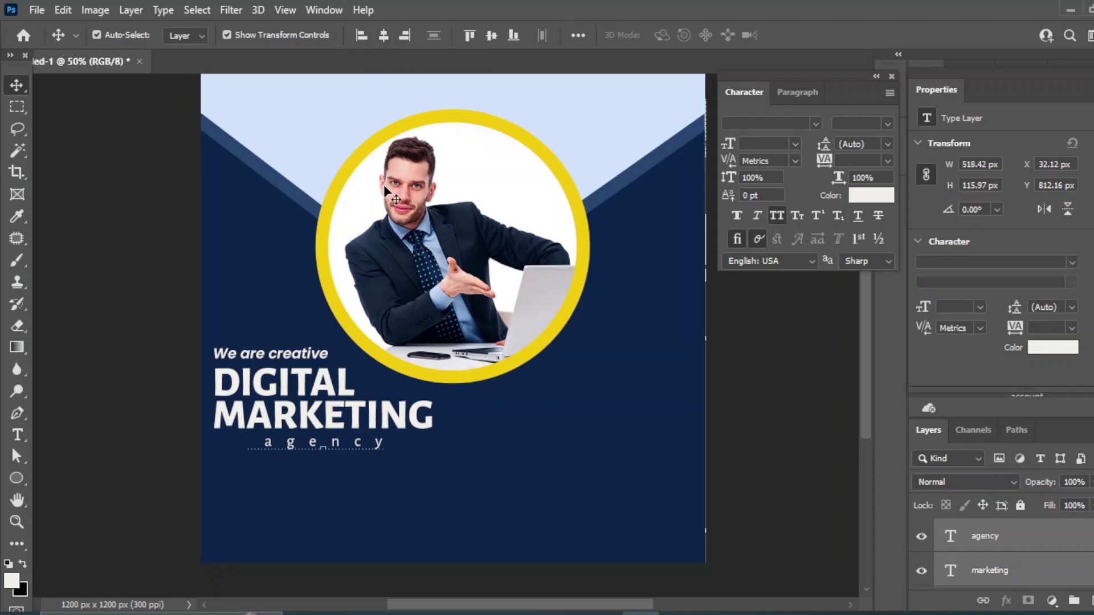
click(764, 403)
click(339, 450)
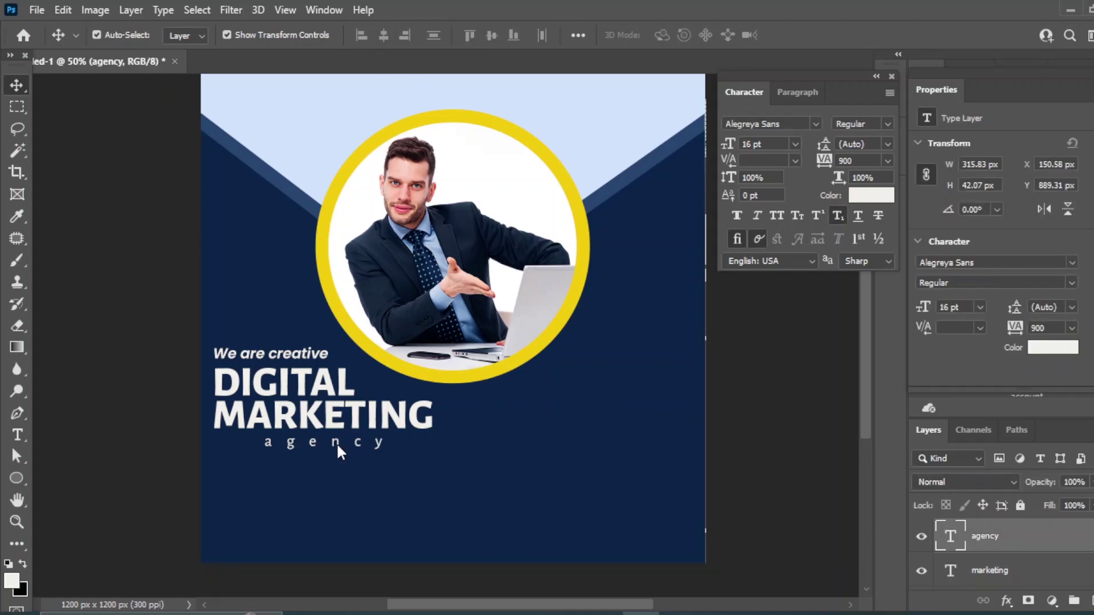
drag(339, 451, 339, 448)
click(778, 392)
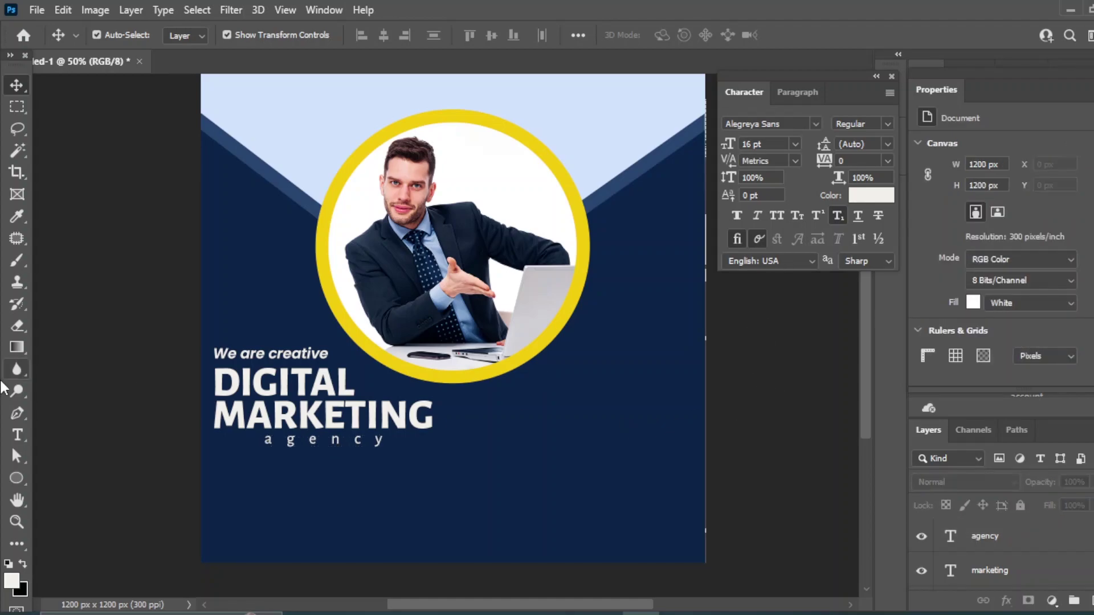
right_click(18, 435)
Type 'Help you to grow your business' and move it up beneath agency.
click(144, 429)
click(257, 504)
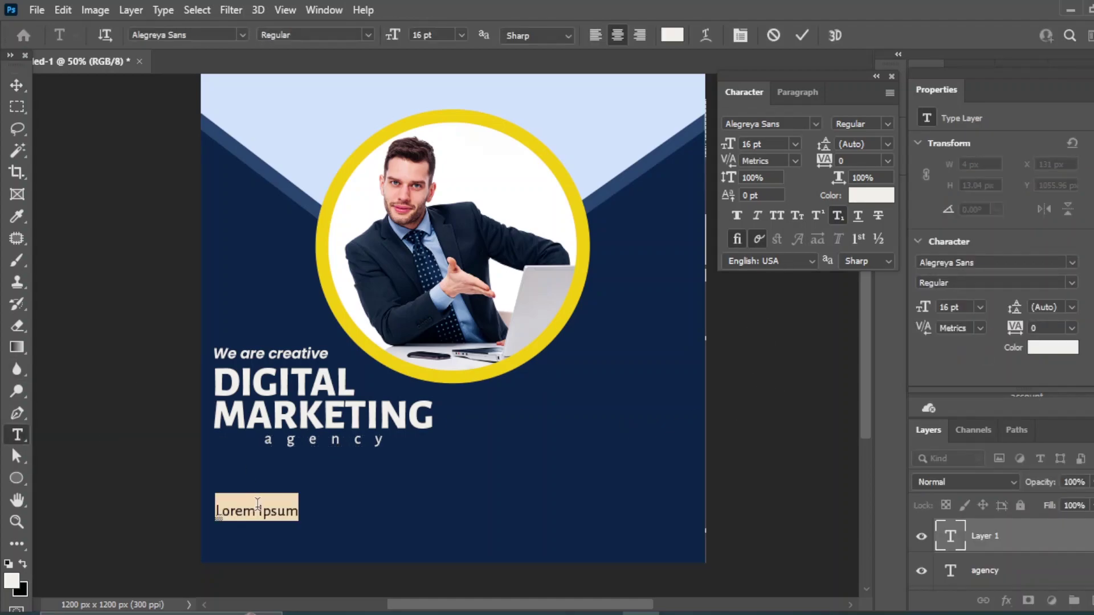
text(Help)
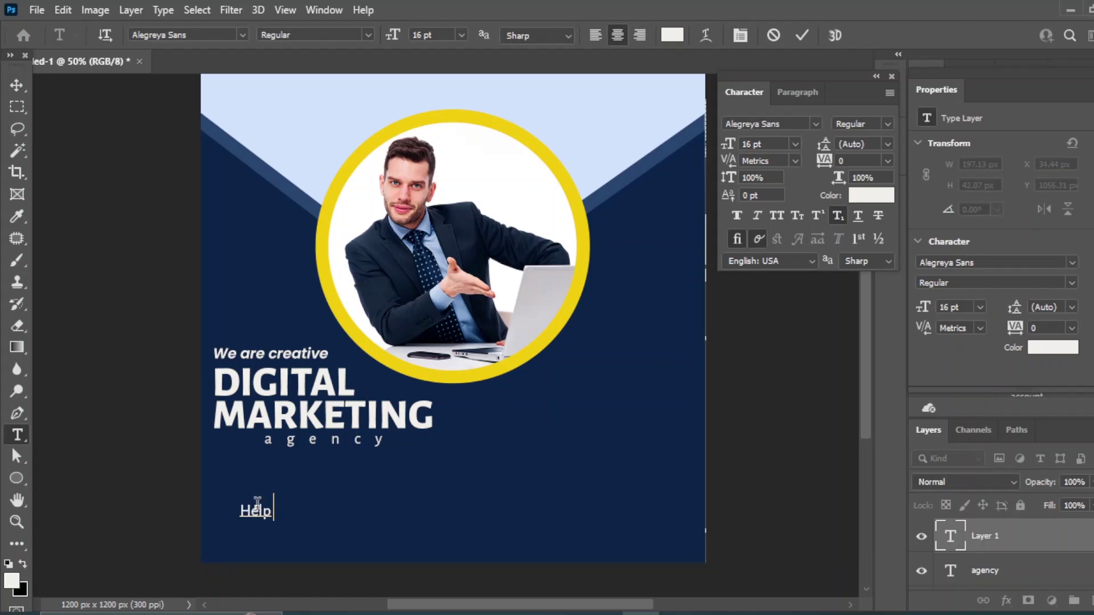
text( you t)
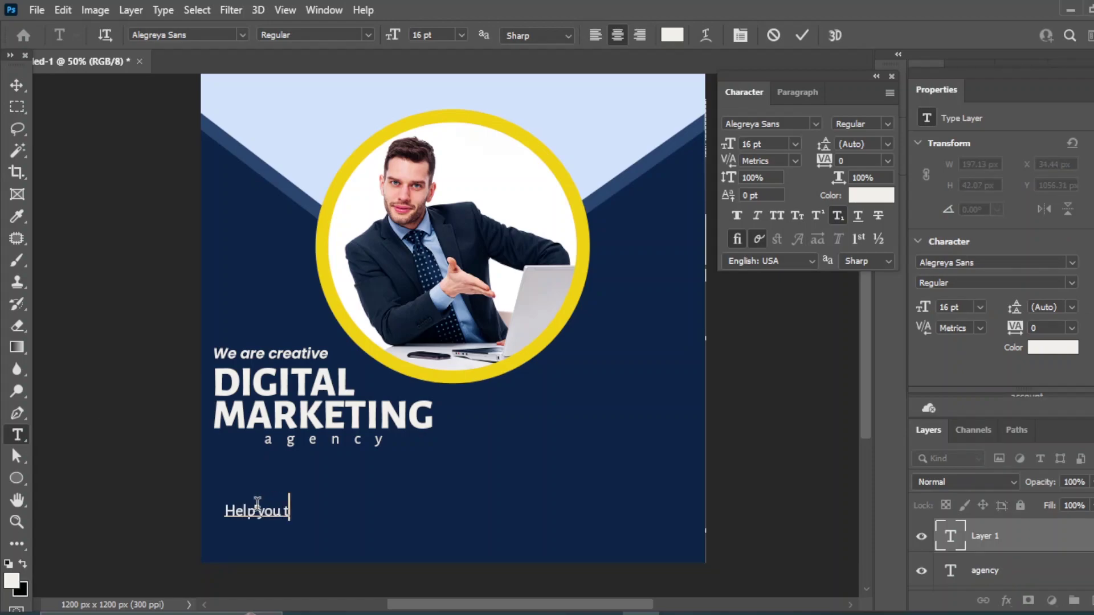
text(o )
text(gr)
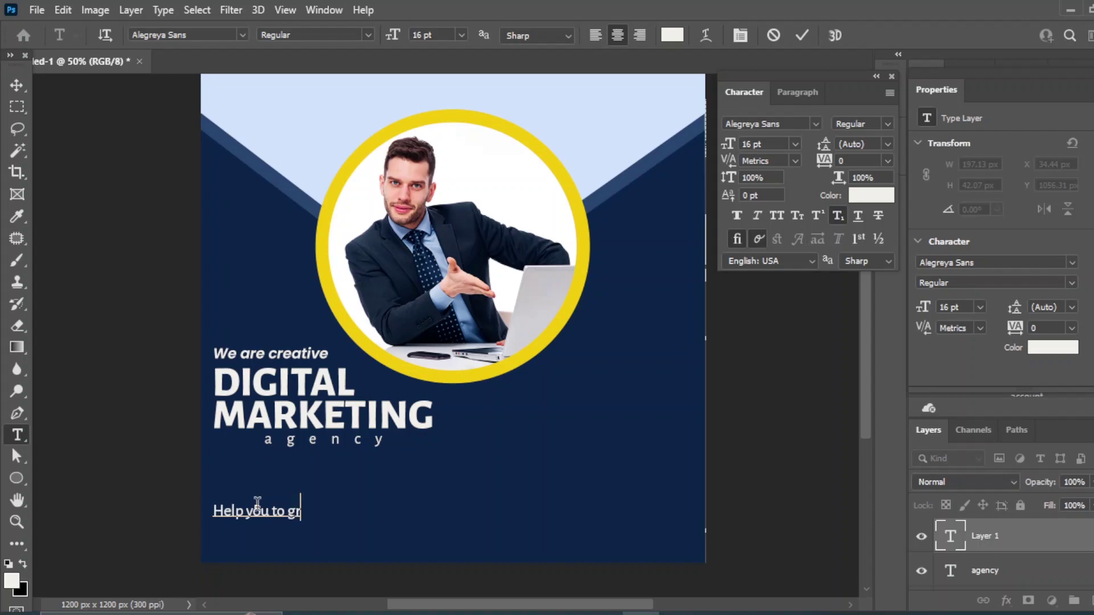
text(owyou)
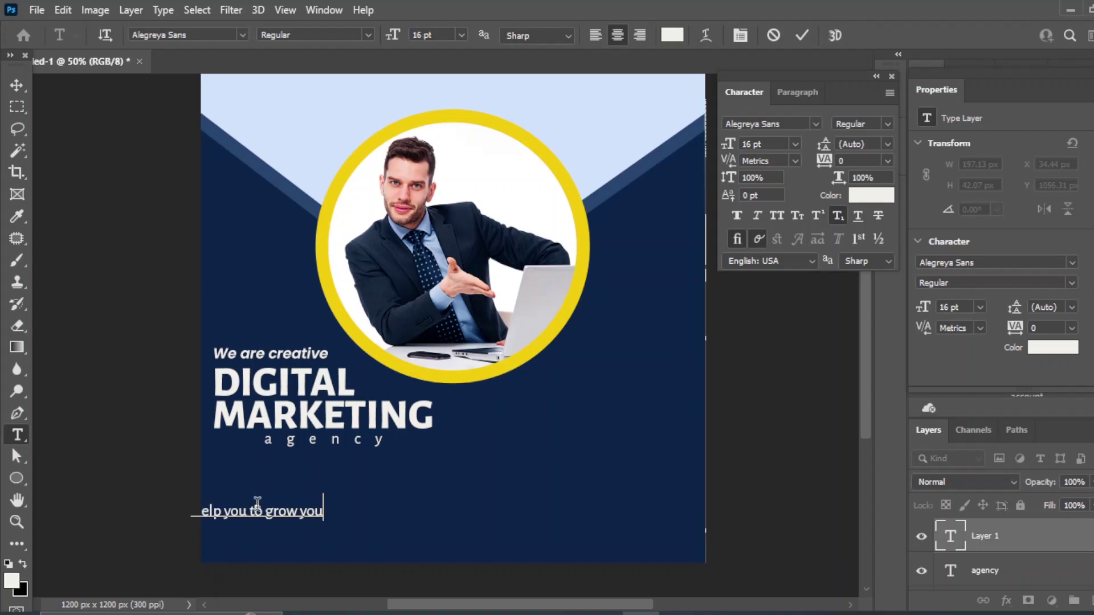
text(r busin)
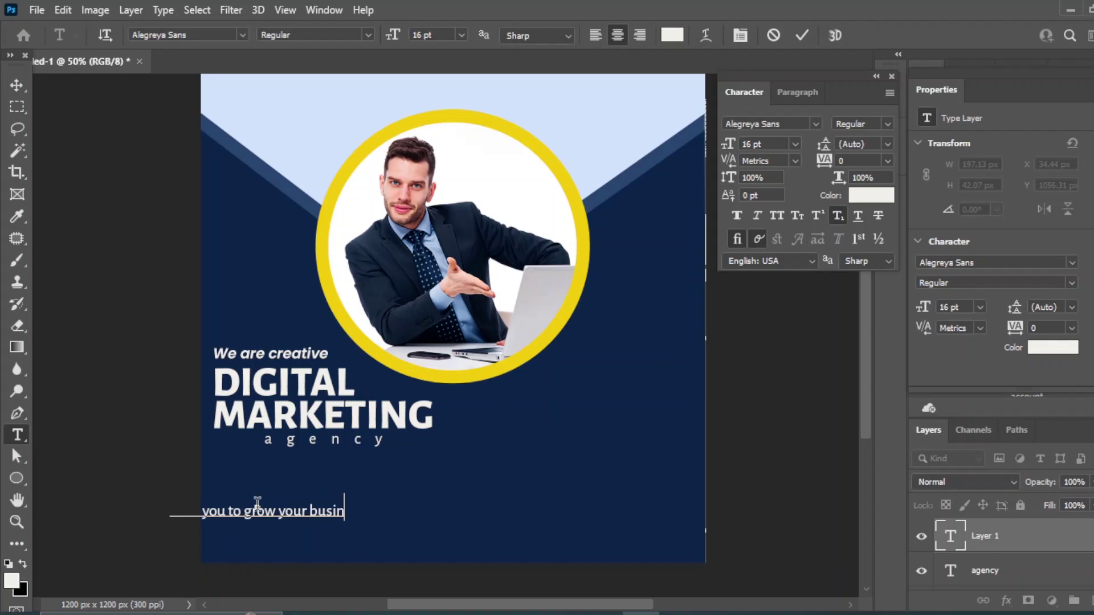
text(ess)
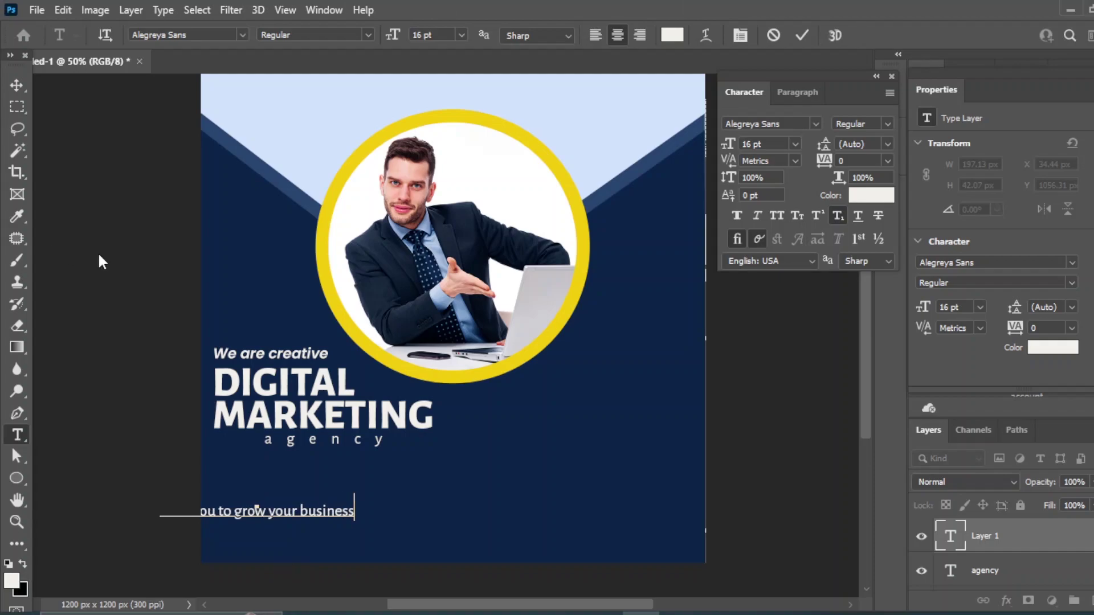
click(16, 85)
click(765, 433)
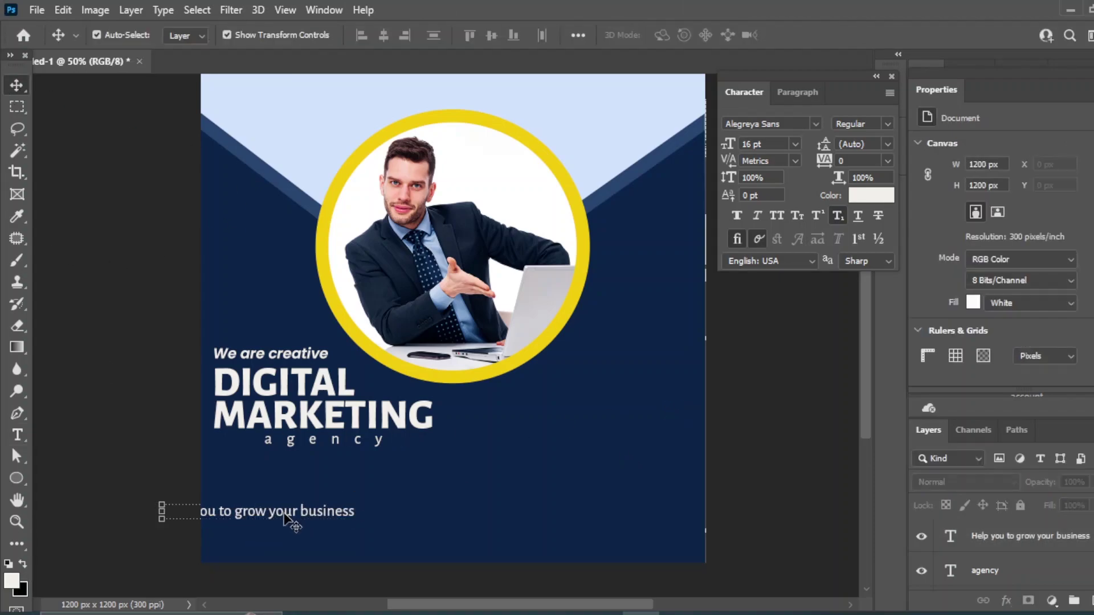
drag(285, 519, 343, 480)
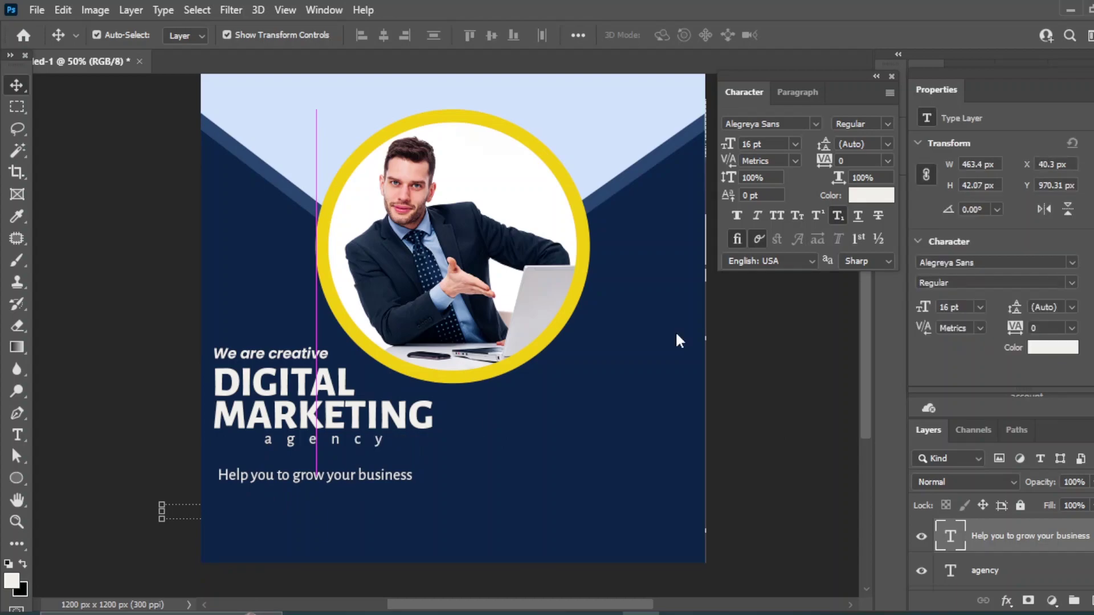
Set the business line to 18 pt and shift it slightly right.
click(794, 143)
click(767, 282)
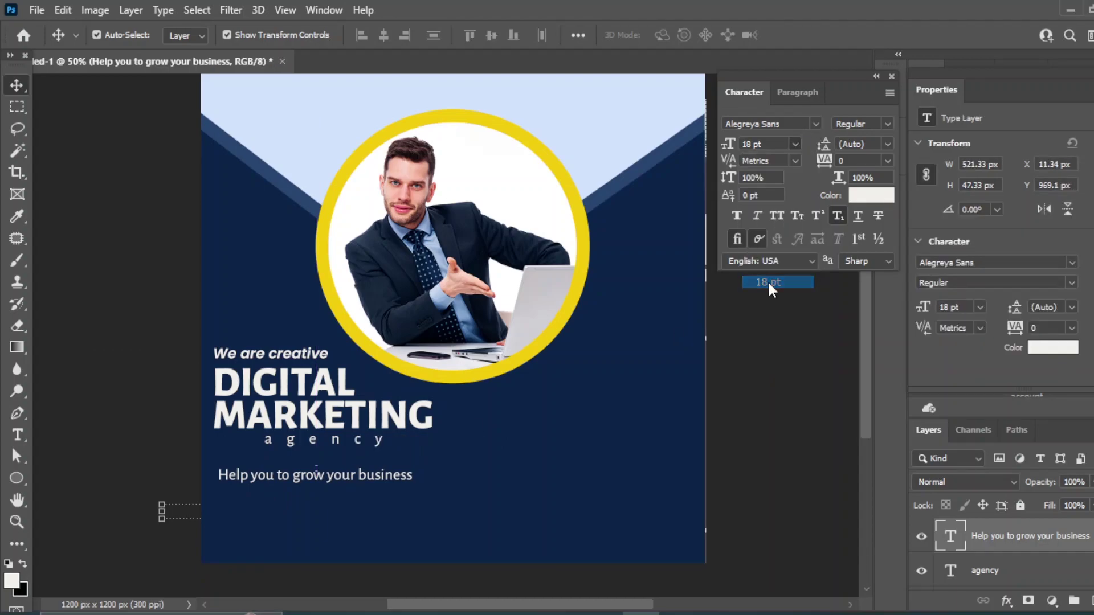
click(780, 392)
click(354, 474)
drag(355, 475, 359, 475)
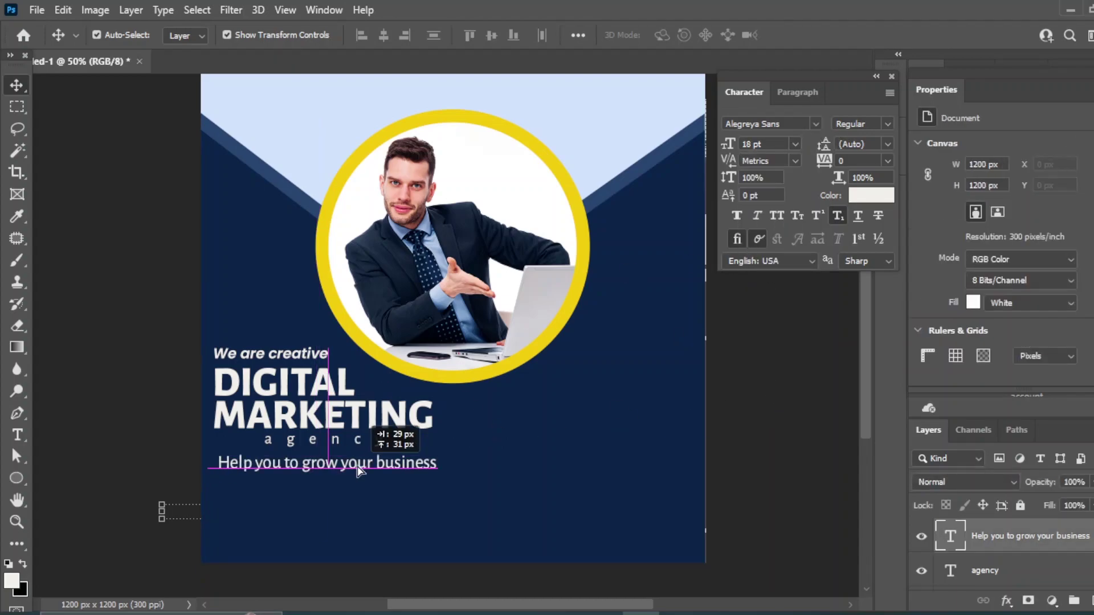
Draw a wide rectangle bar across the business line and place it behind the text.
drag(444, 489, 445, 484)
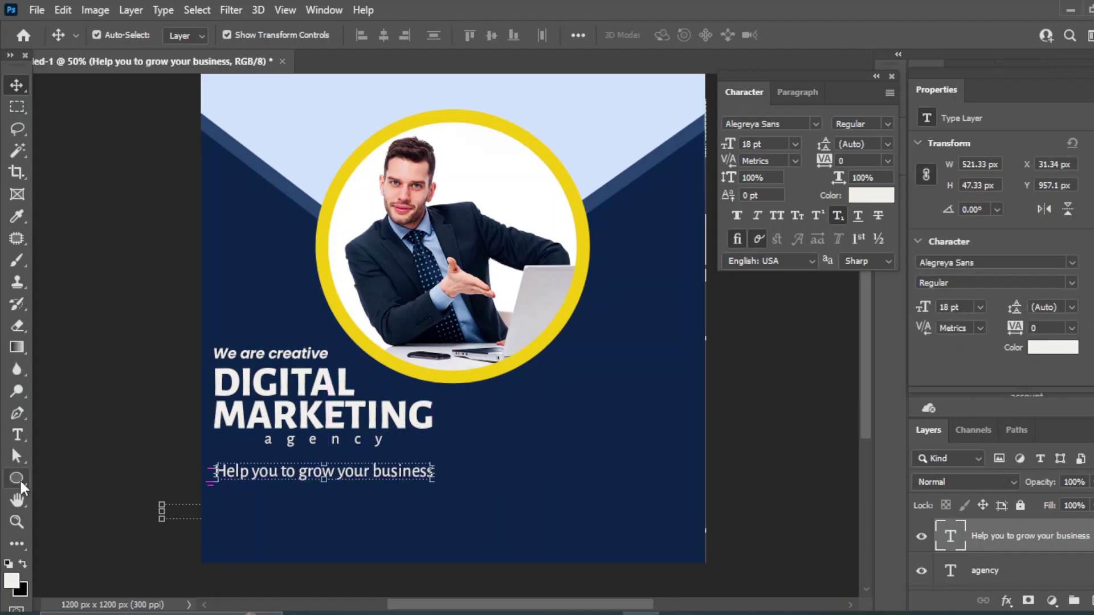
right_click(17, 478)
click(63, 479)
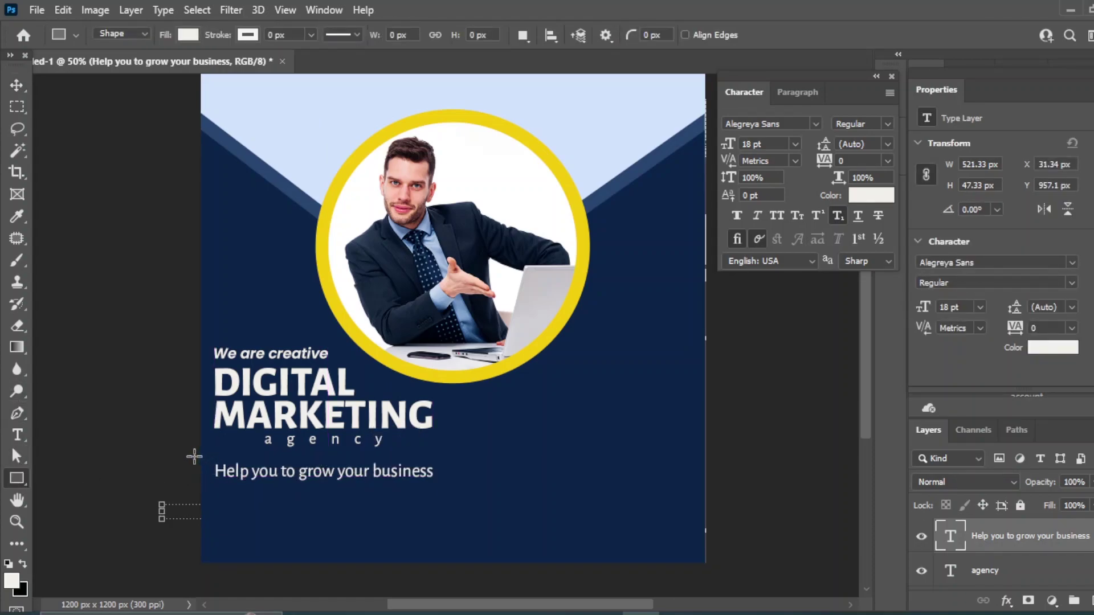
drag(193, 456, 443, 483)
key(v)
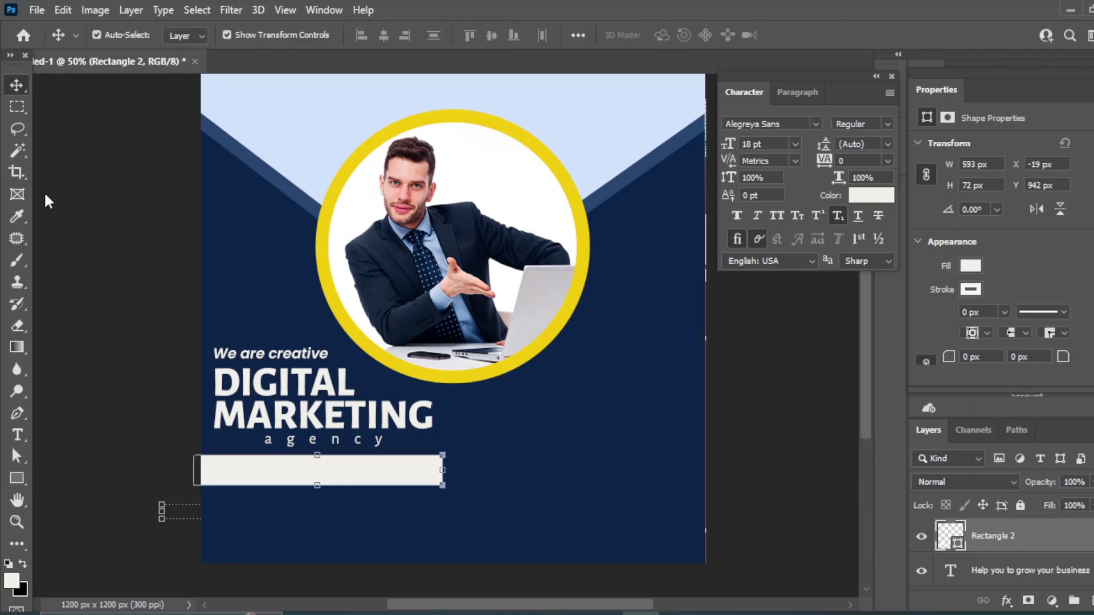
drag(1007, 535, 1005, 577)
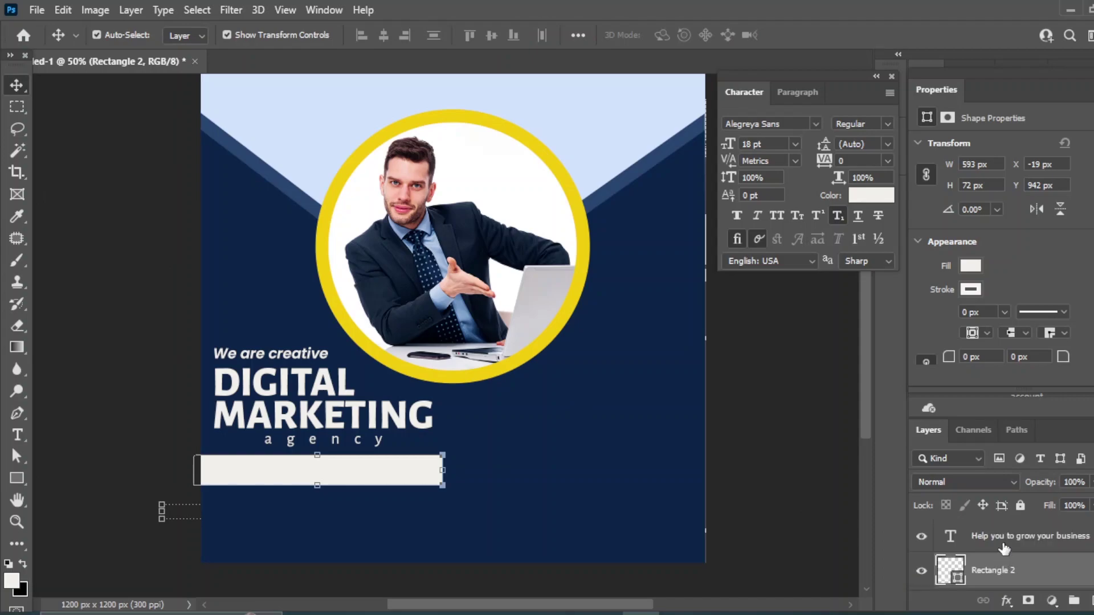
key(ctrl+alt+a)
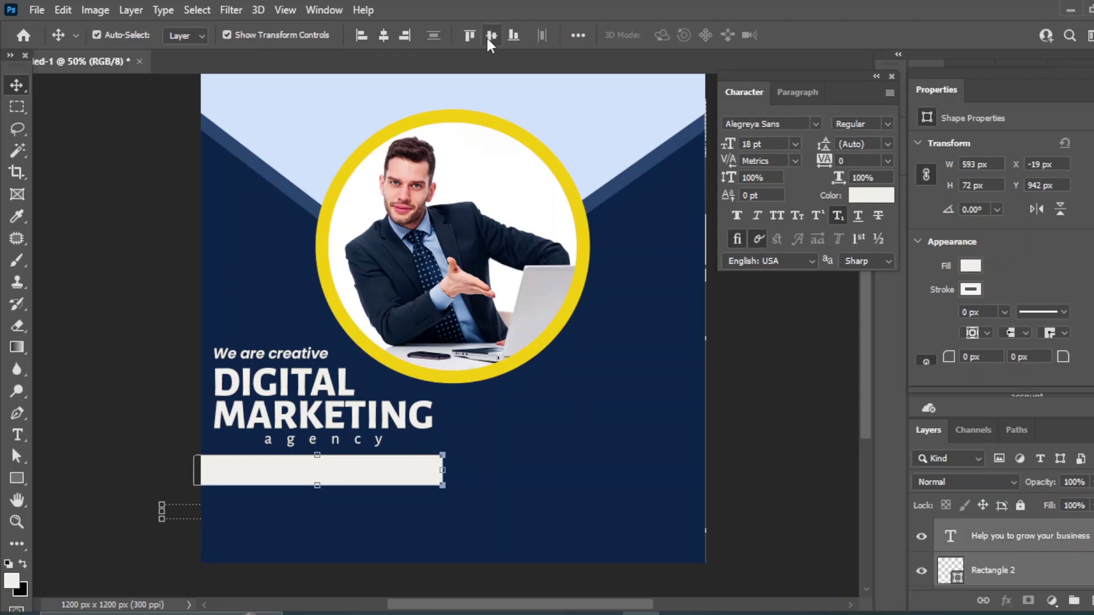
Fill the bar with pale blue d1e2fb sampled from the background.
click(432, 470)
double_click(953, 577)
click(583, 215)
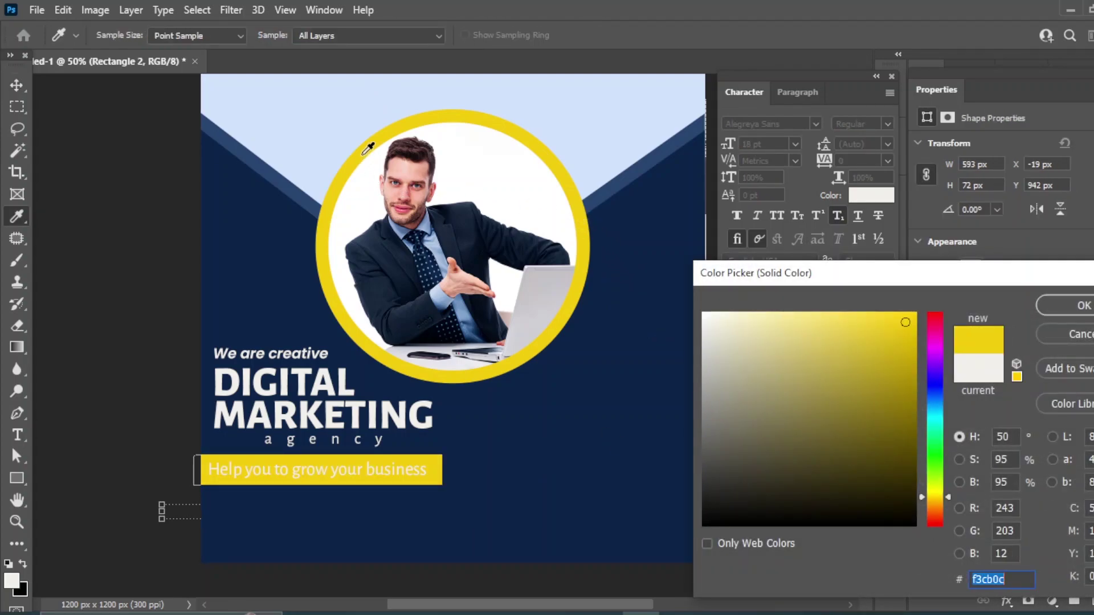
click(354, 96)
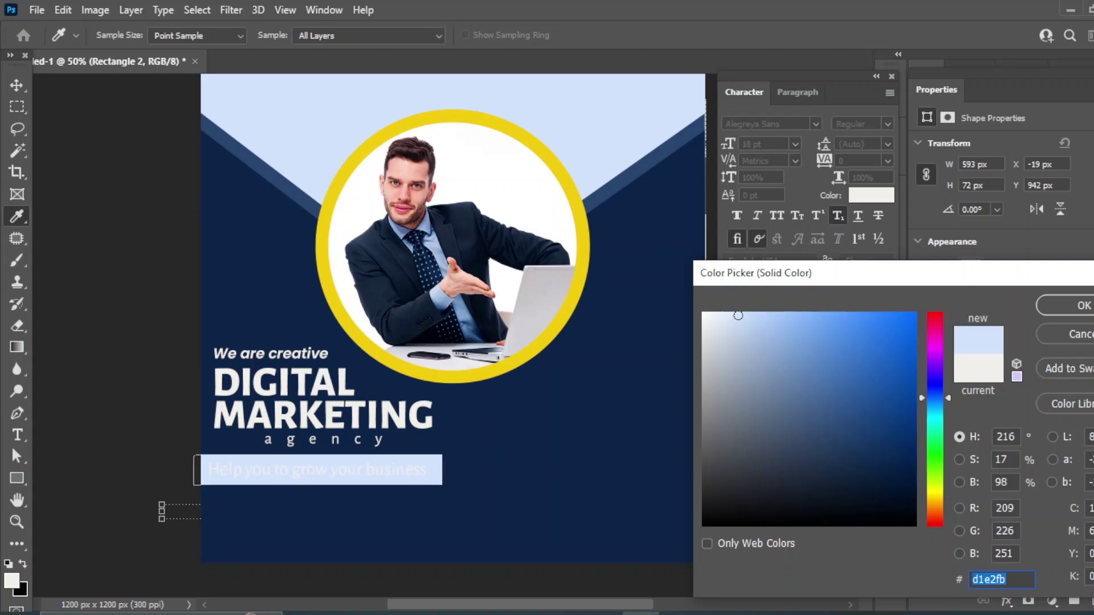
click(1065, 305)
Colour the business text navy 0c2447 and nudge it and the bar right.
key(v)
click(990, 531)
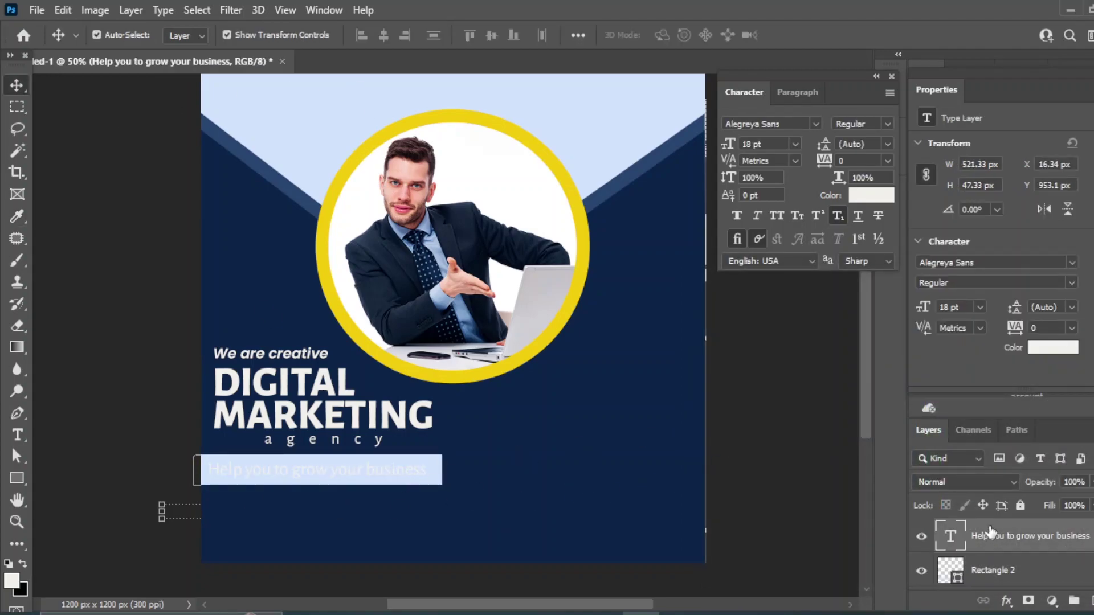
click(868, 197)
click(584, 362)
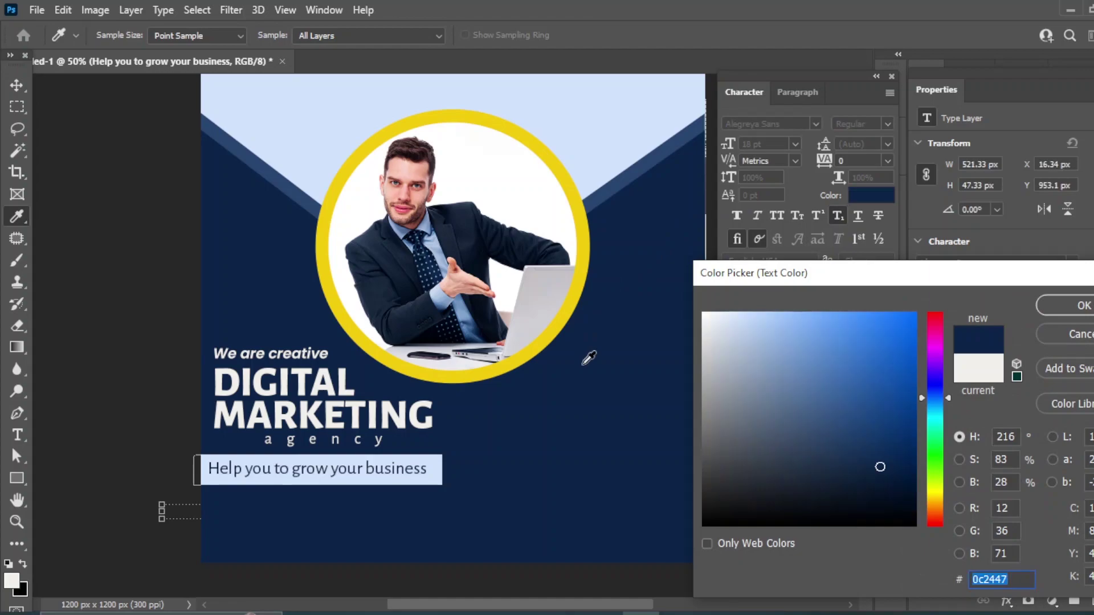
click(1065, 305)
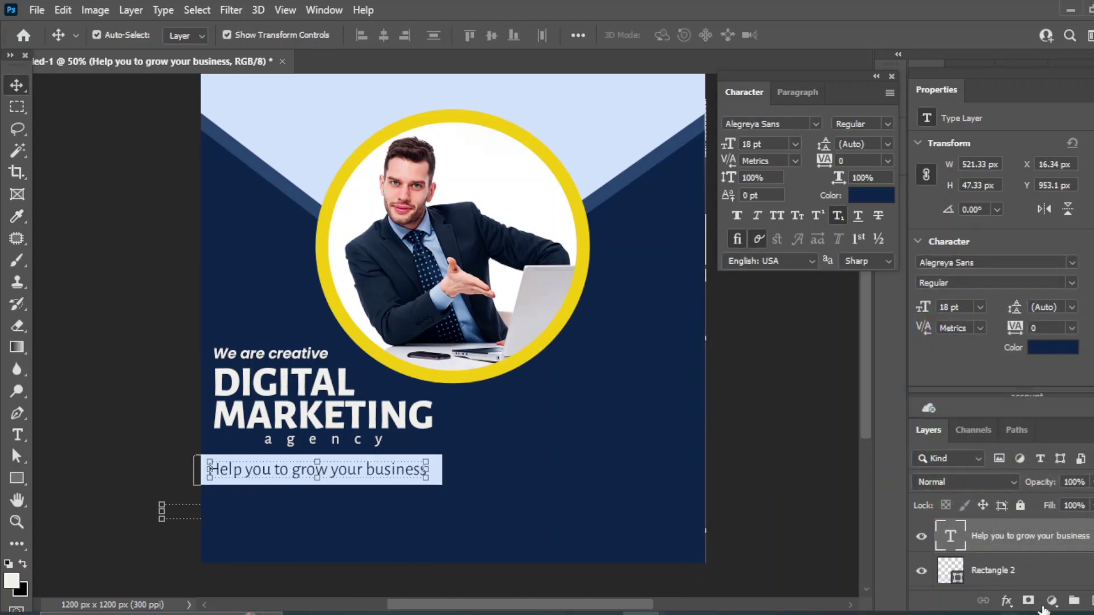
shift+click(1017, 571)
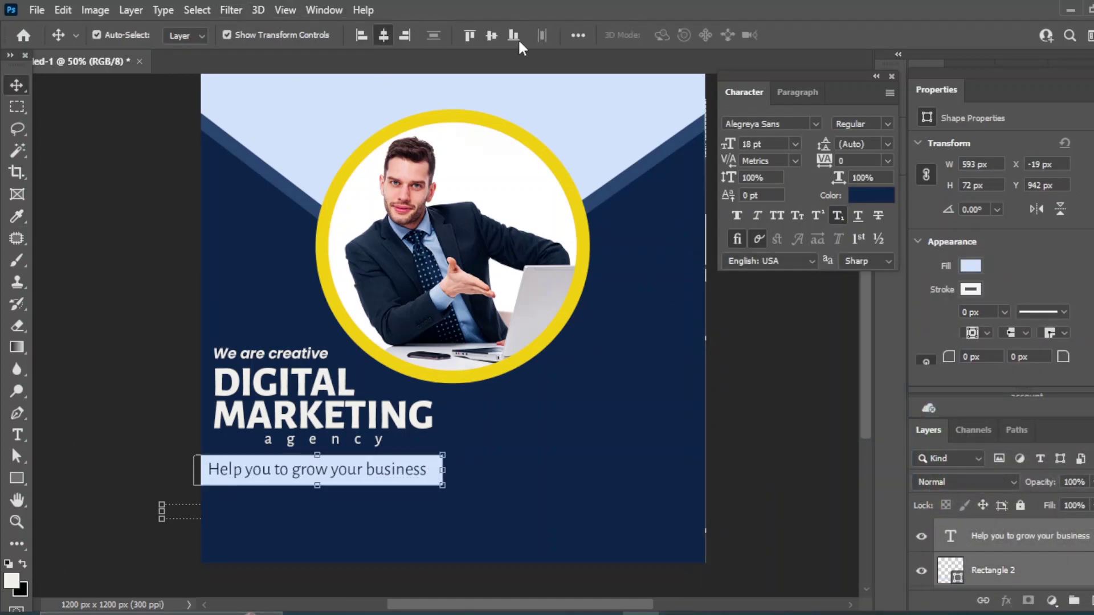
key(shift+Right)
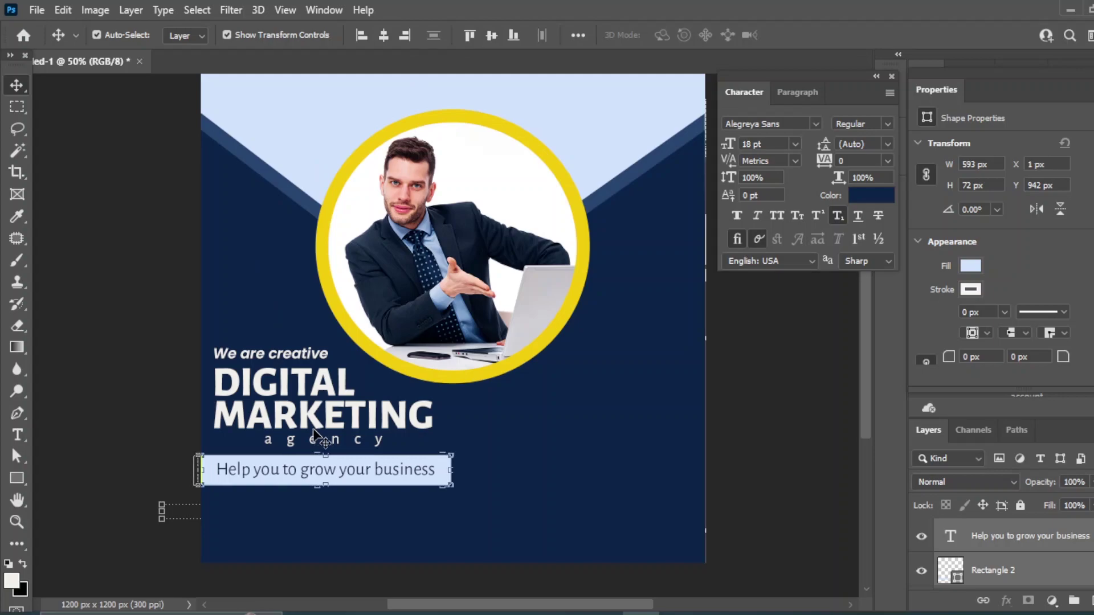
key(shift+Right)
key(shift+Right)
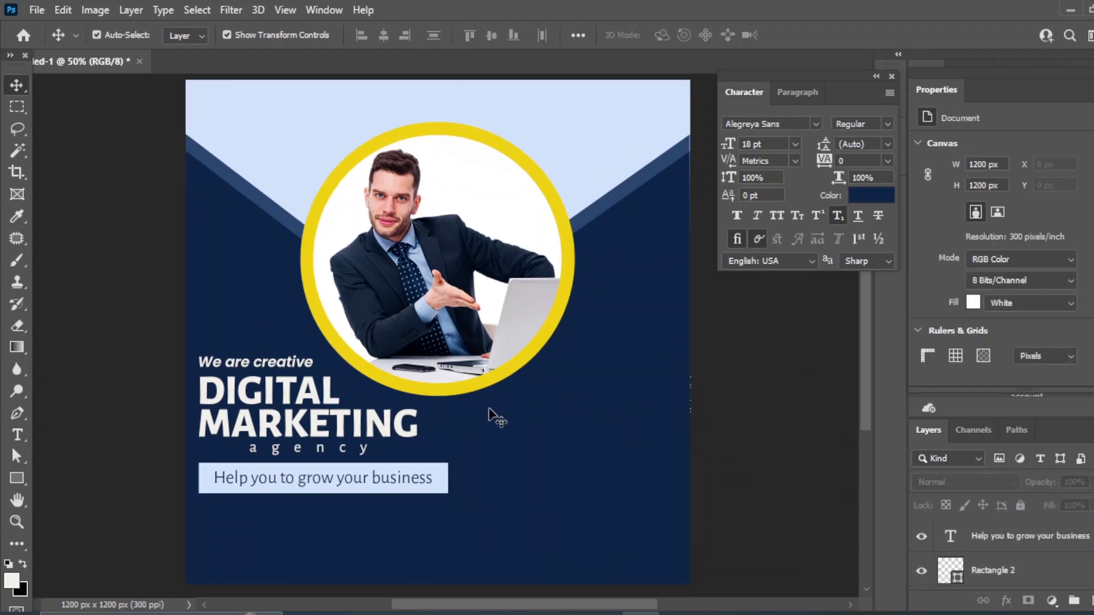
Add white 'Our Services' text right of the ring, level with the tagline, plus an empty layer beneath.
click(17, 435)
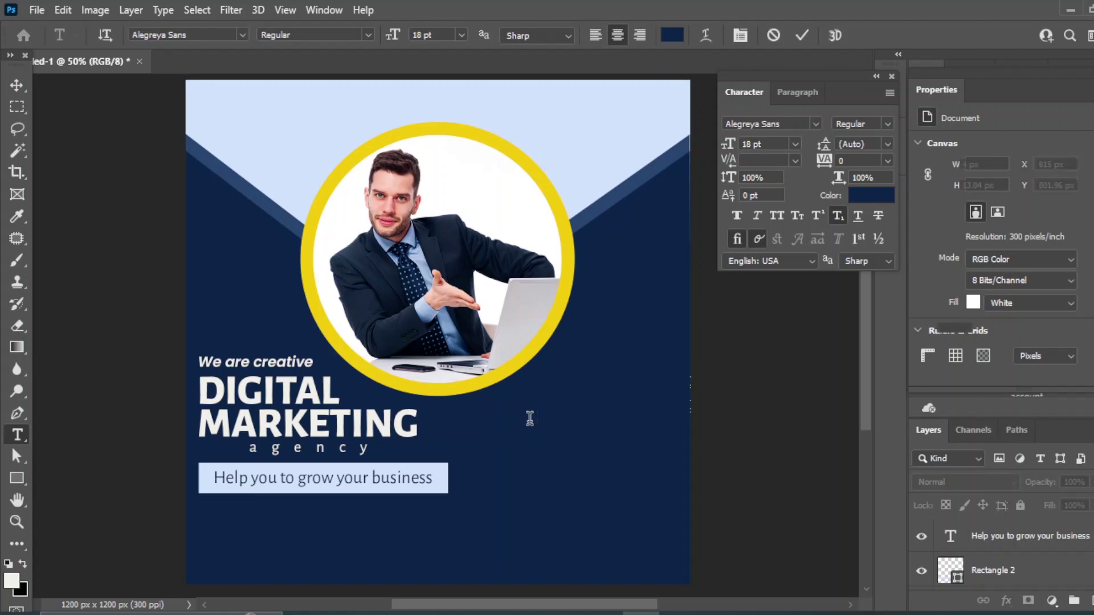
click(529, 418)
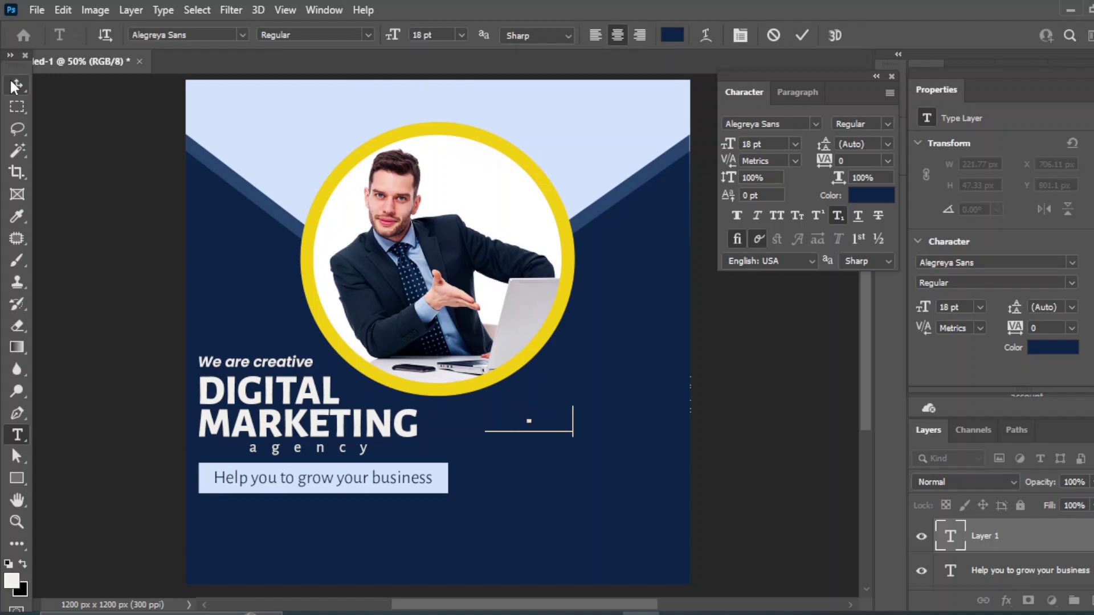
click(16, 85)
click(870, 195)
click(519, 202)
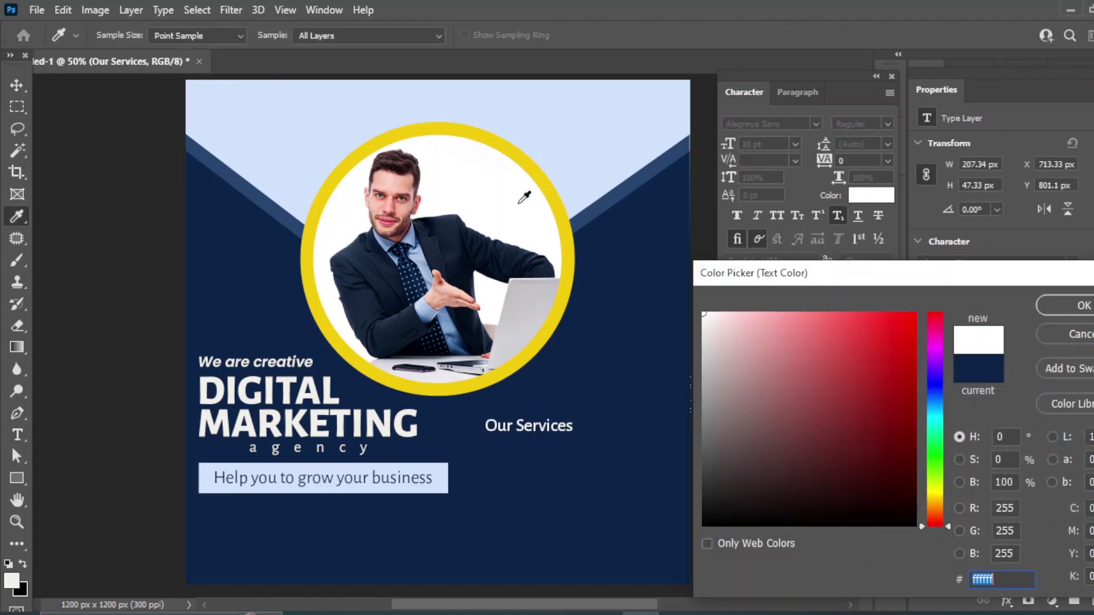
click(1069, 309)
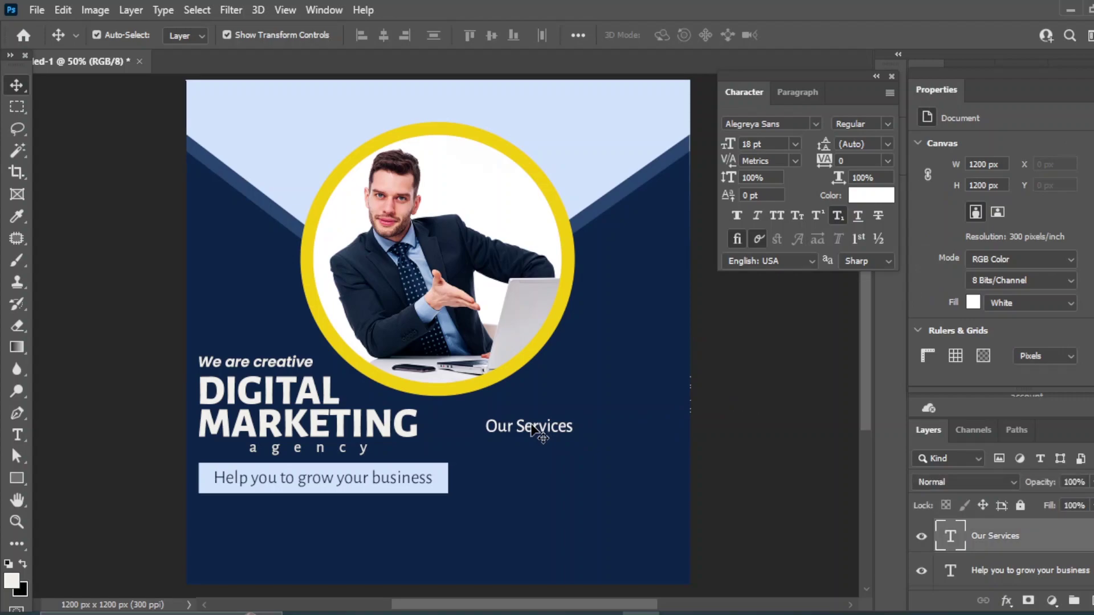
drag(534, 431, 628, 360)
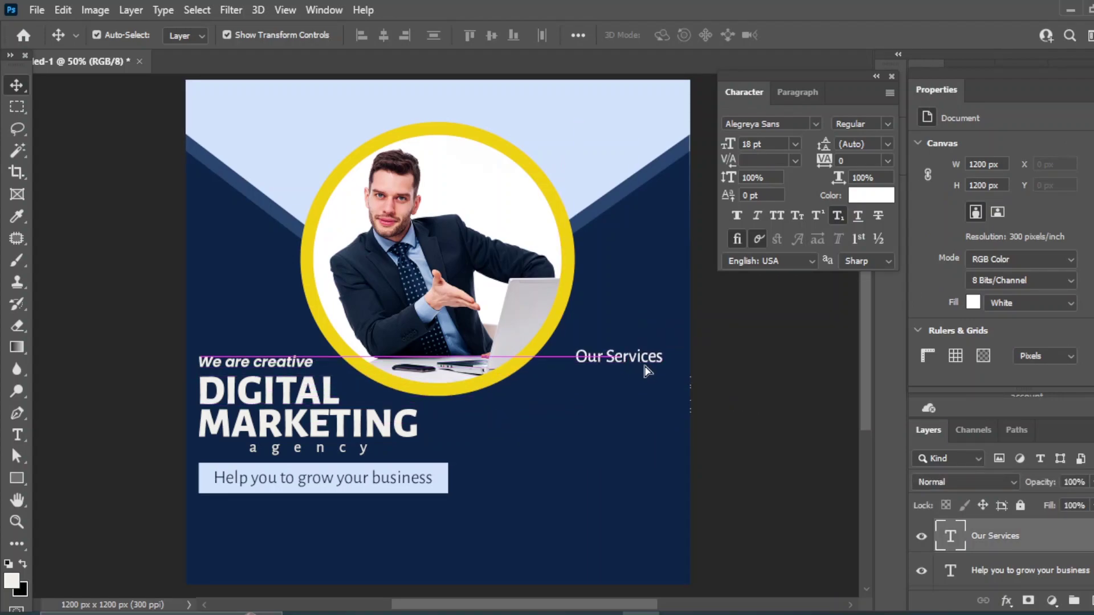
click(735, 440)
click(1080, 600)
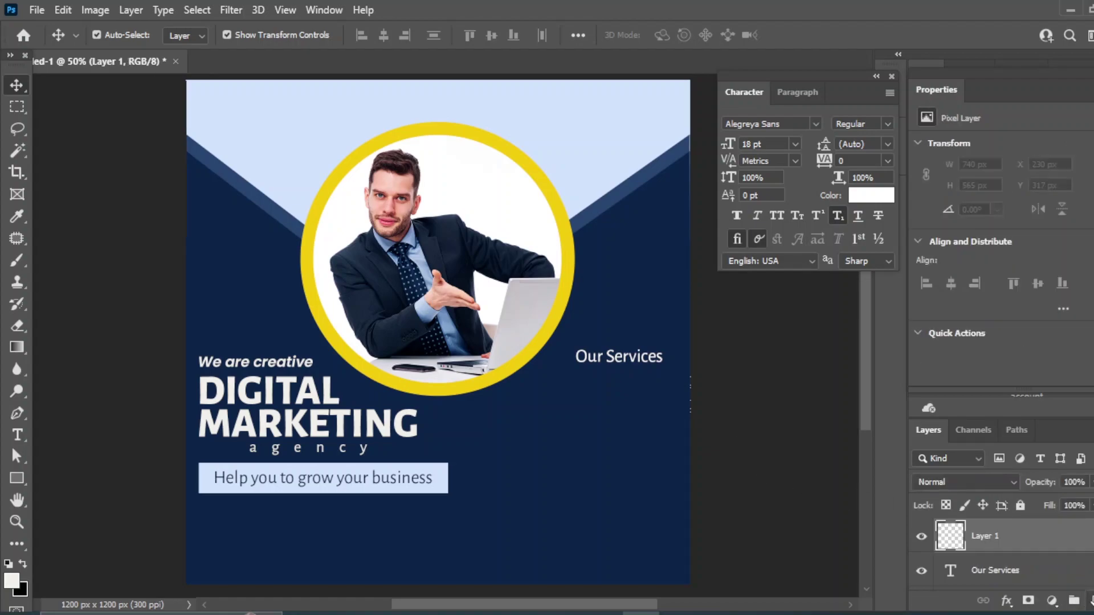
drag(988, 536, 963, 557)
Draw a rectangle box behind the Our Services text.
click(16, 480)
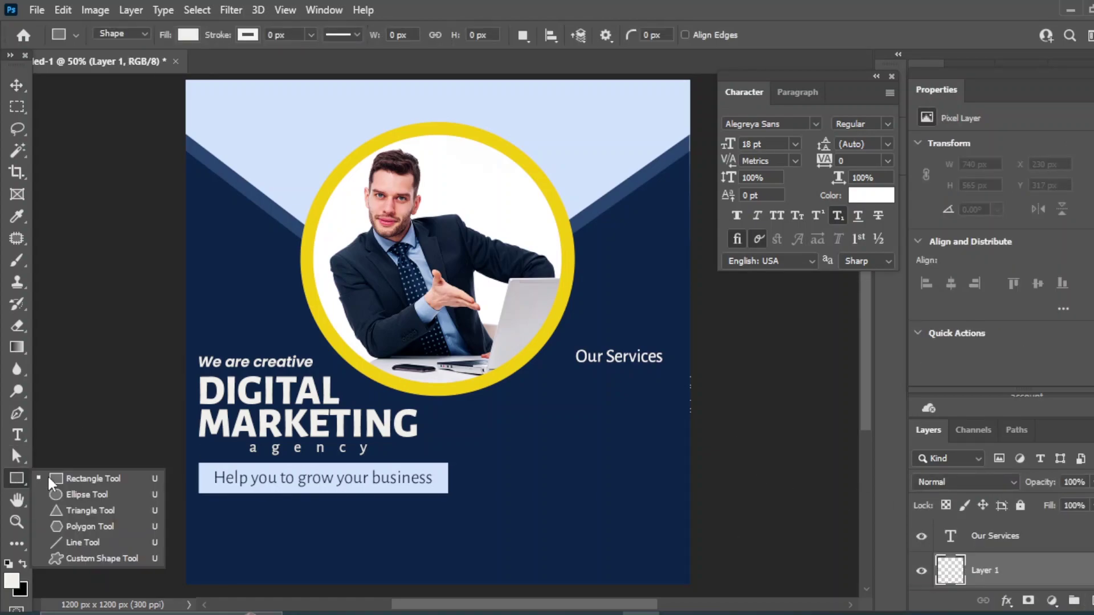
click(74, 477)
drag(568, 349, 694, 371)
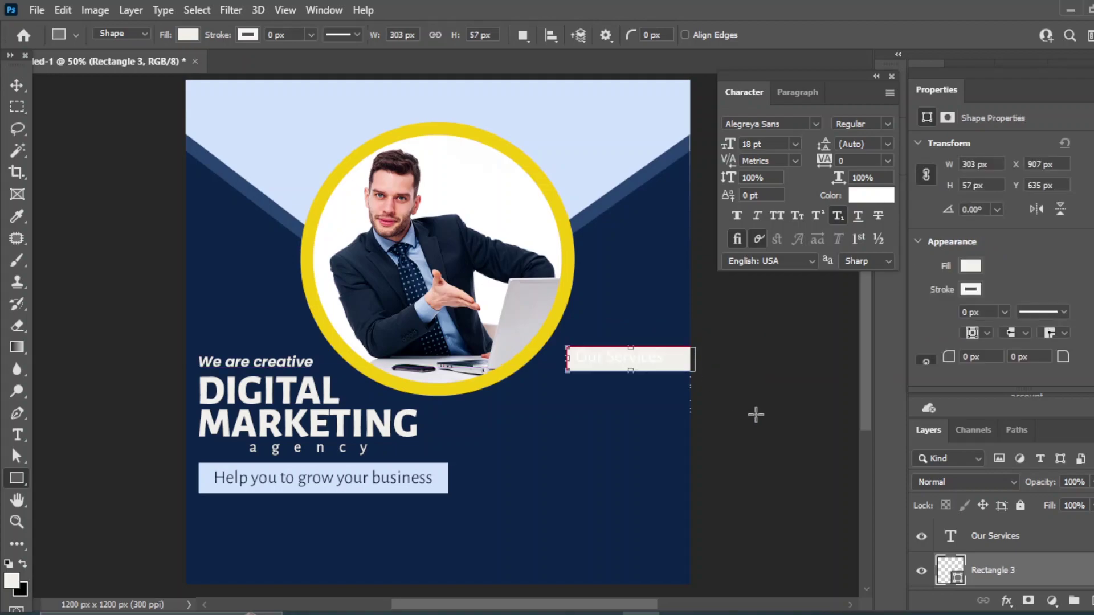
Colour the Our Services text navy, sampled from the background.
click(16, 87)
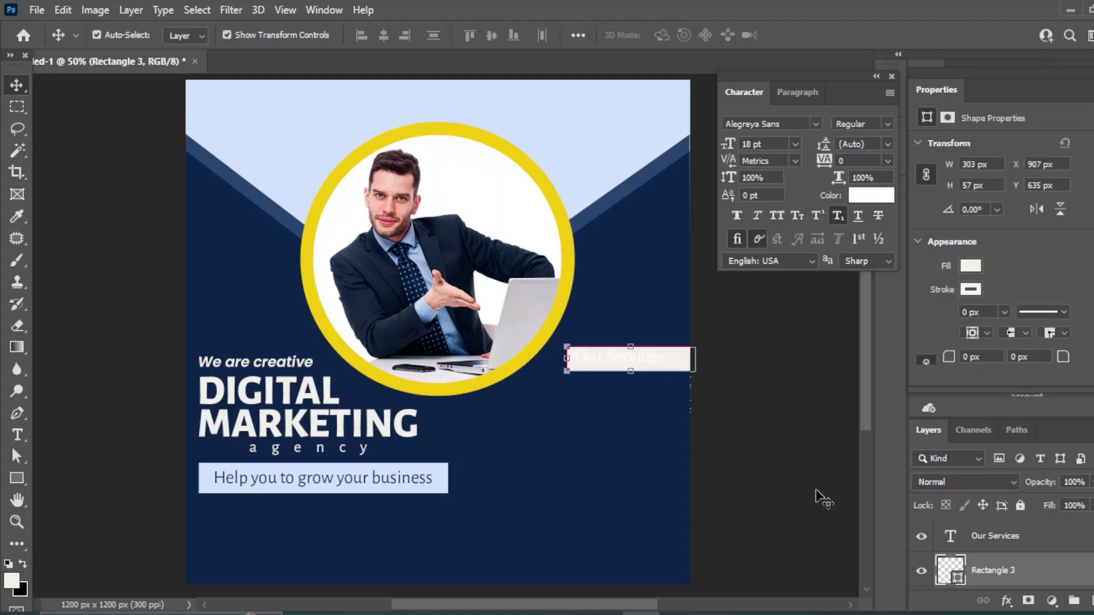
click(979, 537)
click(882, 193)
click(576, 405)
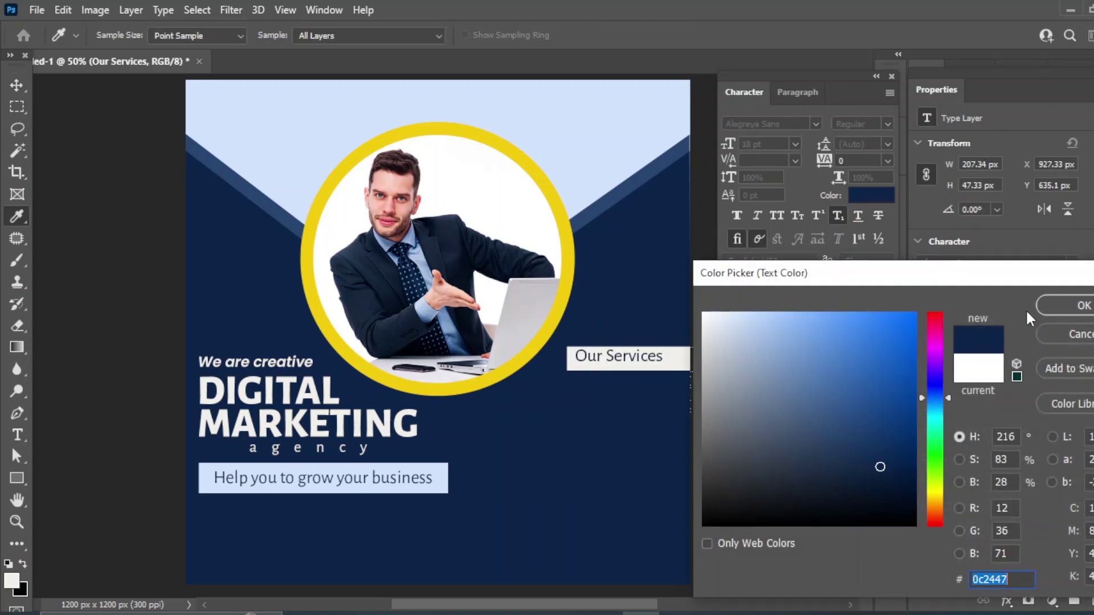
click(1070, 306)
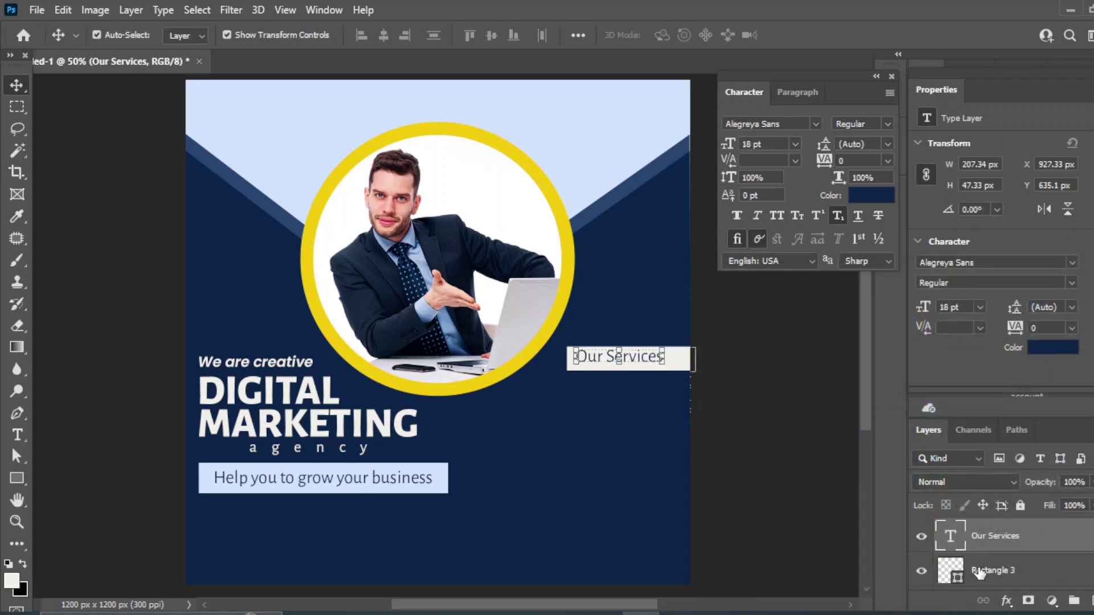
Centre Our Services inside its box, then nudge it slightly left.
shift+click(980, 572)
click(382, 36)
click(491, 35)
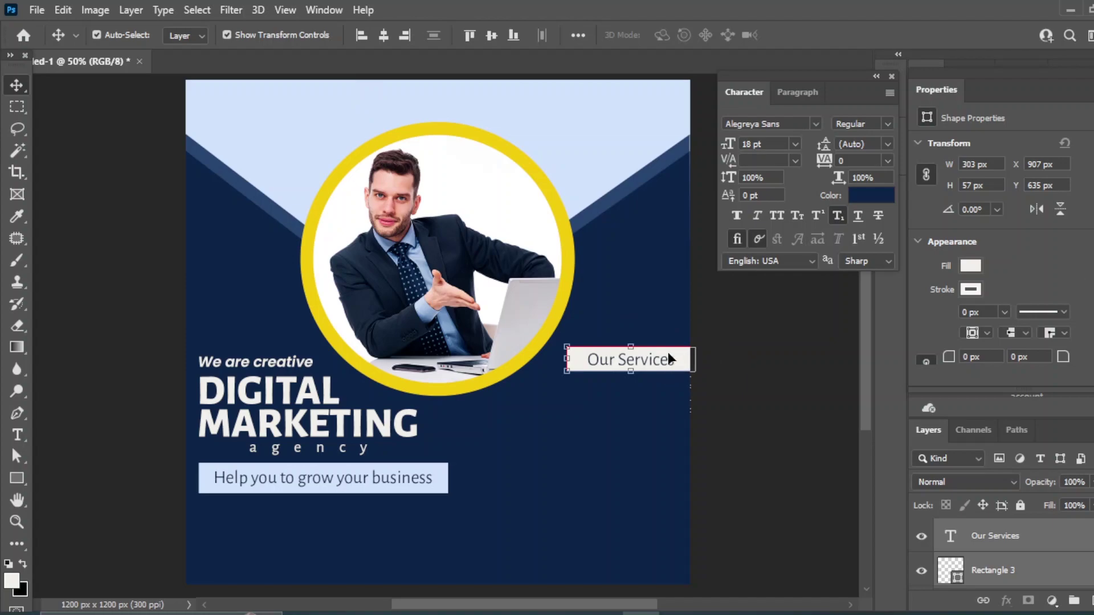
click(734, 399)
click(626, 365)
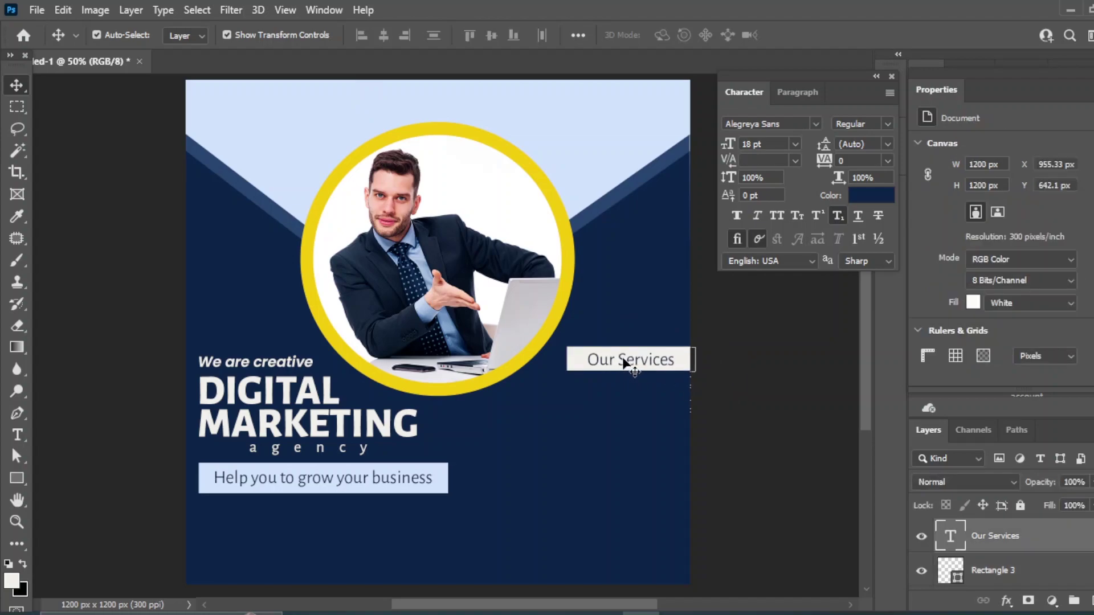
key(Left)
key(Left)
key(Left)
key(Left)
key(Left)
key(Left)
key(Left)
key(Left)
key(Left)
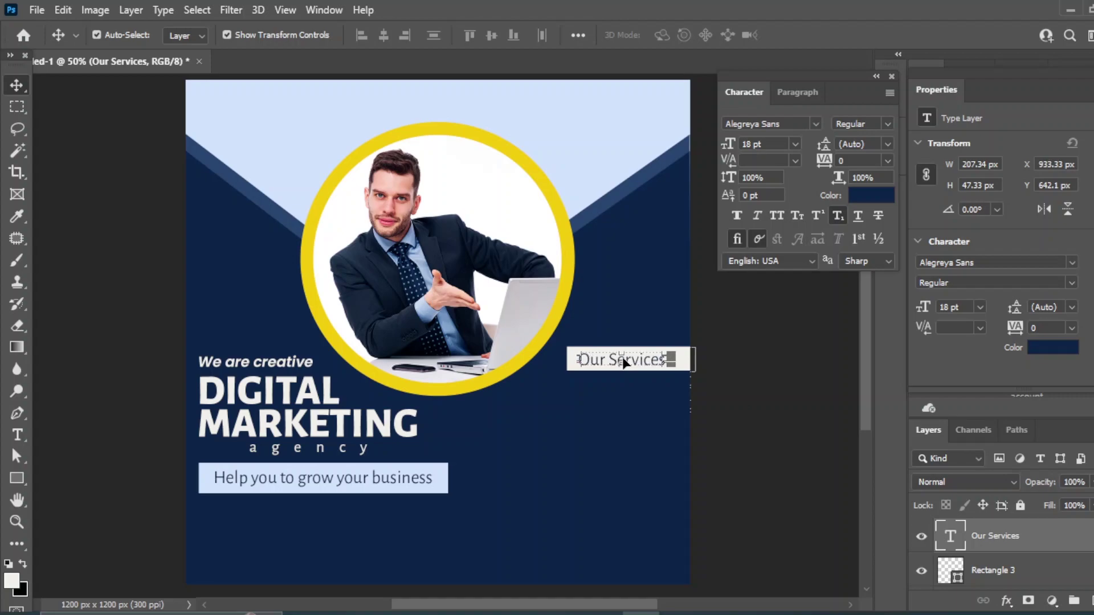
click(746, 415)
click(650, 362)
Set Our Services to Bold weight after briefly trying ExtraBold.
click(887, 125)
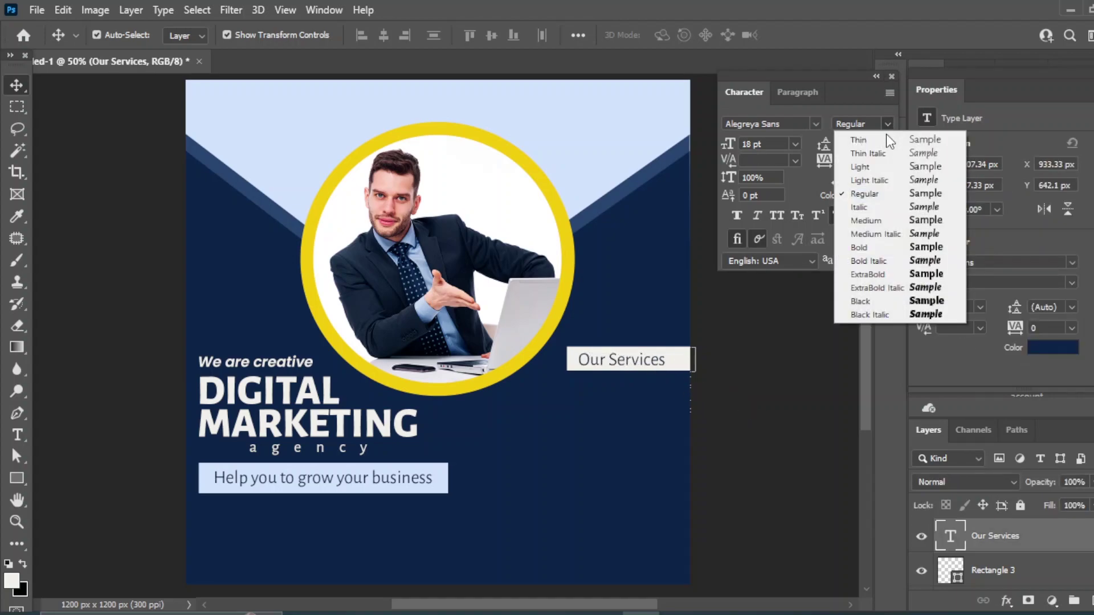
click(889, 276)
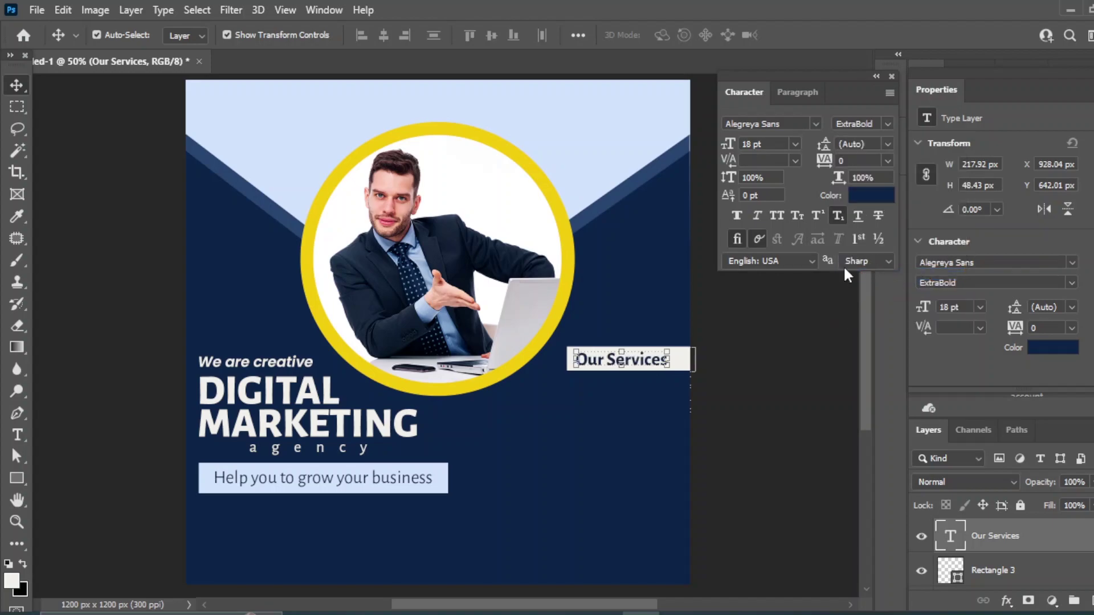
click(887, 125)
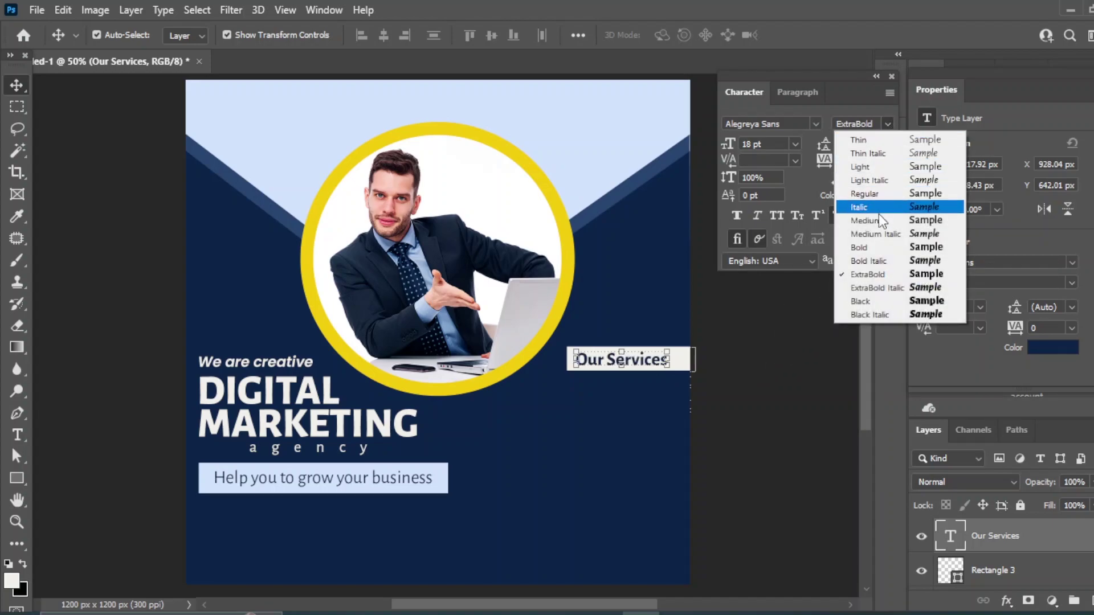
click(884, 248)
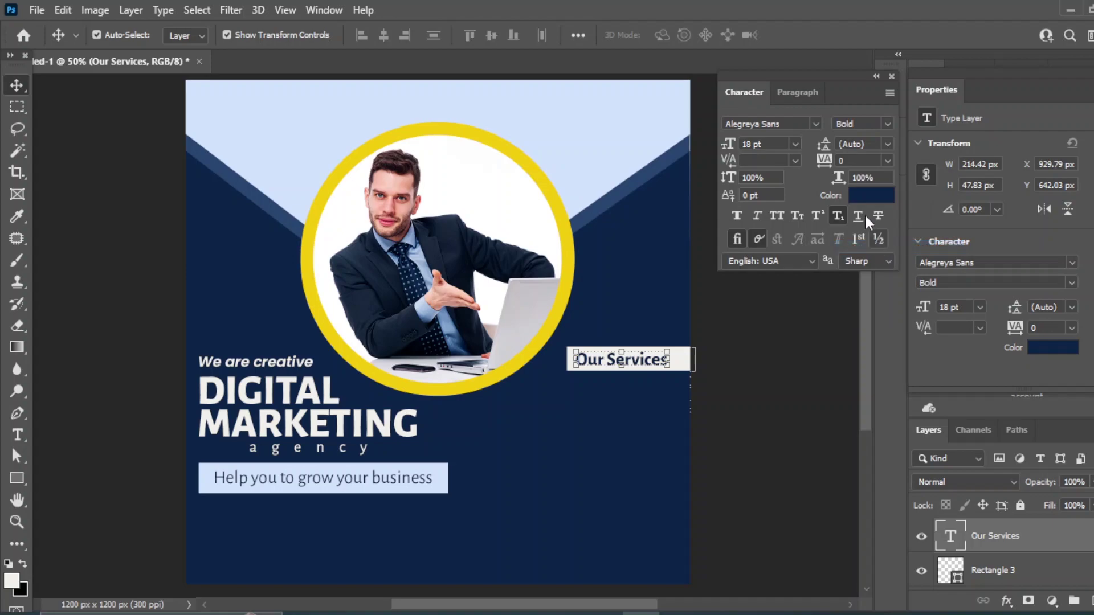
click(767, 370)
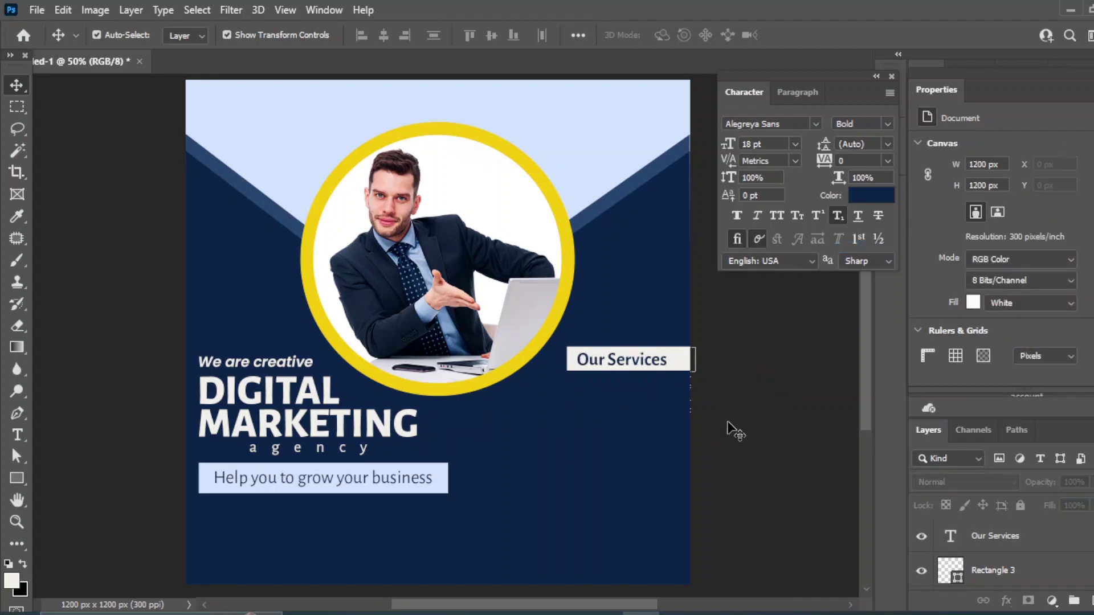
Copy the five service names from Notepad and return to the poster.
click(326, 568)
drag(258, 283, 7, 222)
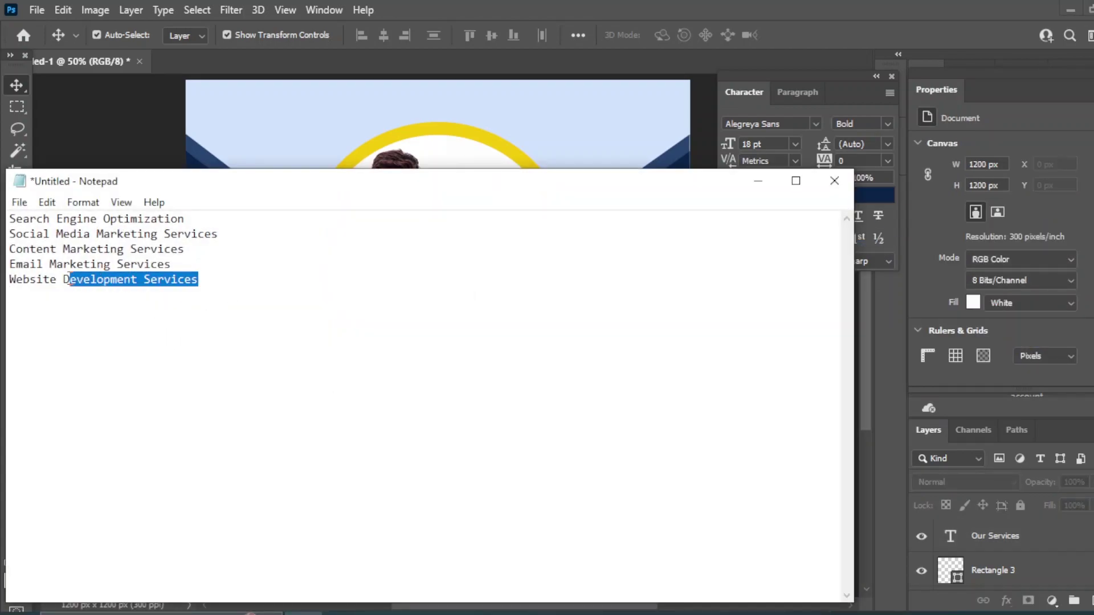
right_click(23, 223)
click(60, 271)
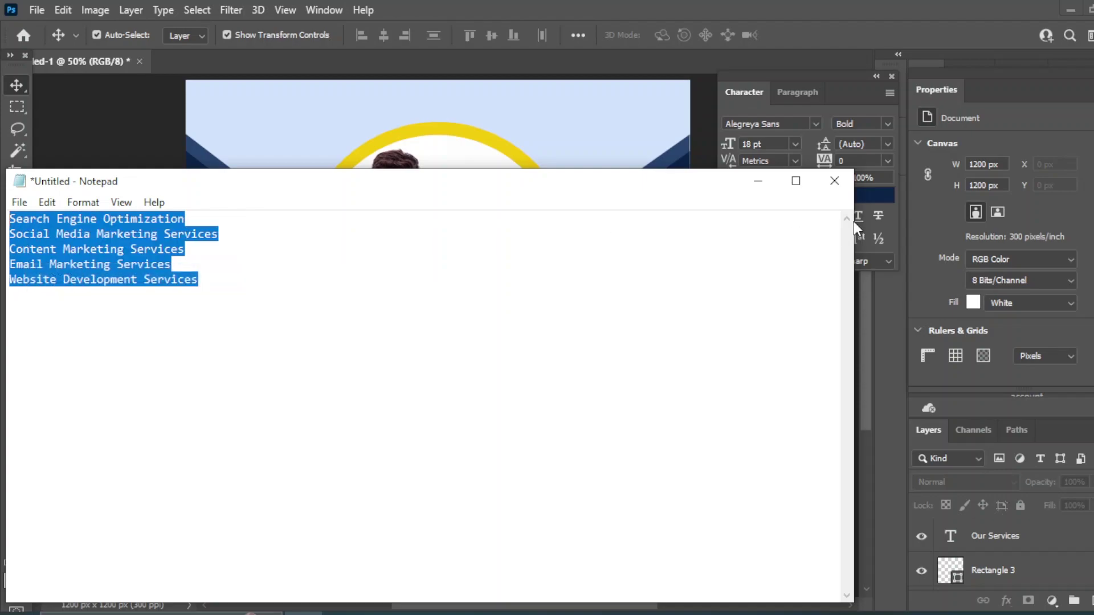
click(758, 181)
click(17, 435)
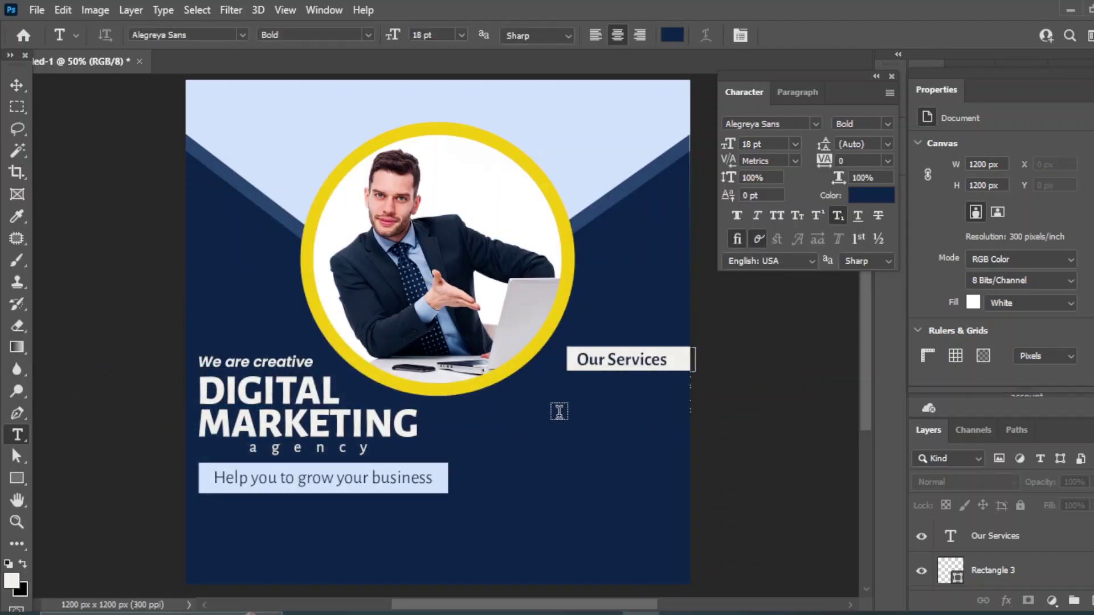
Paste the copied service list into a new text box on the canvas.
click(569, 431)
right_click(569, 431)
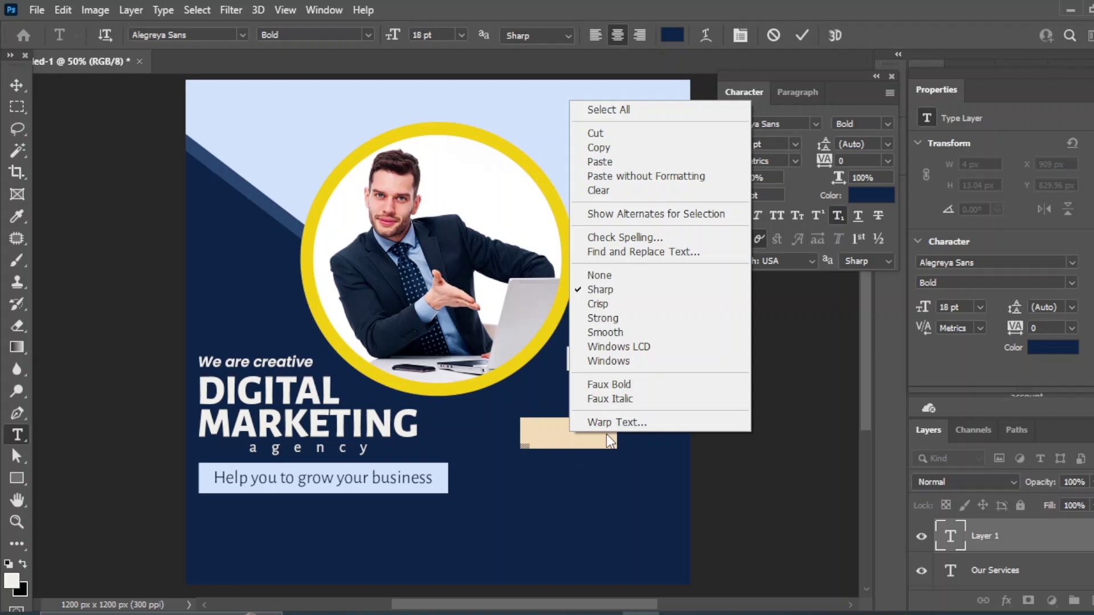
click(612, 160)
click(16, 86)
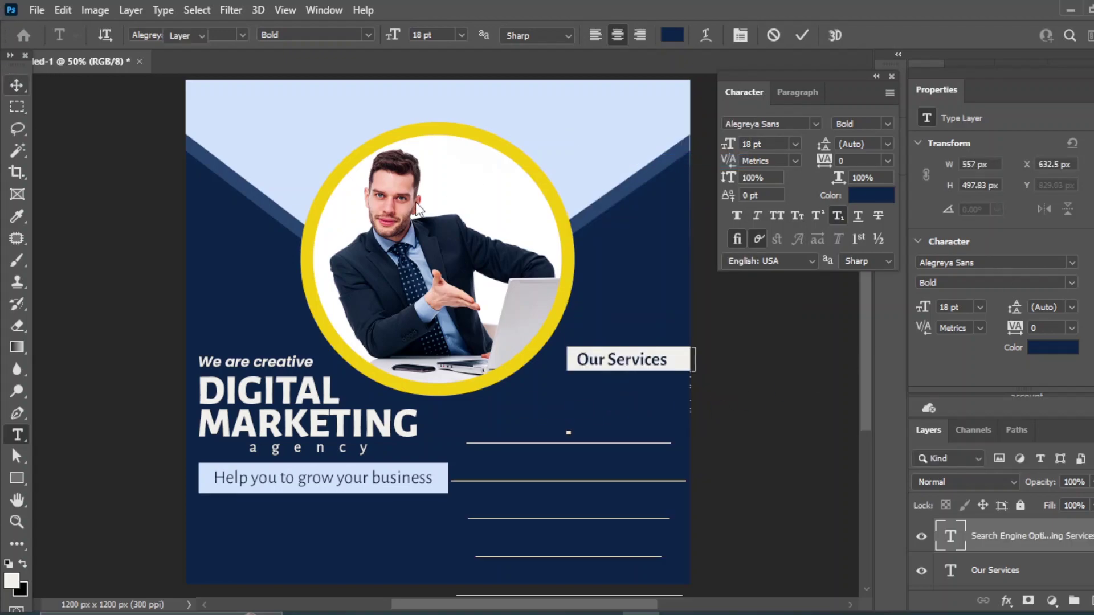
Make the services text white, Medium weight, 14 pt.
click(870, 196)
click(513, 191)
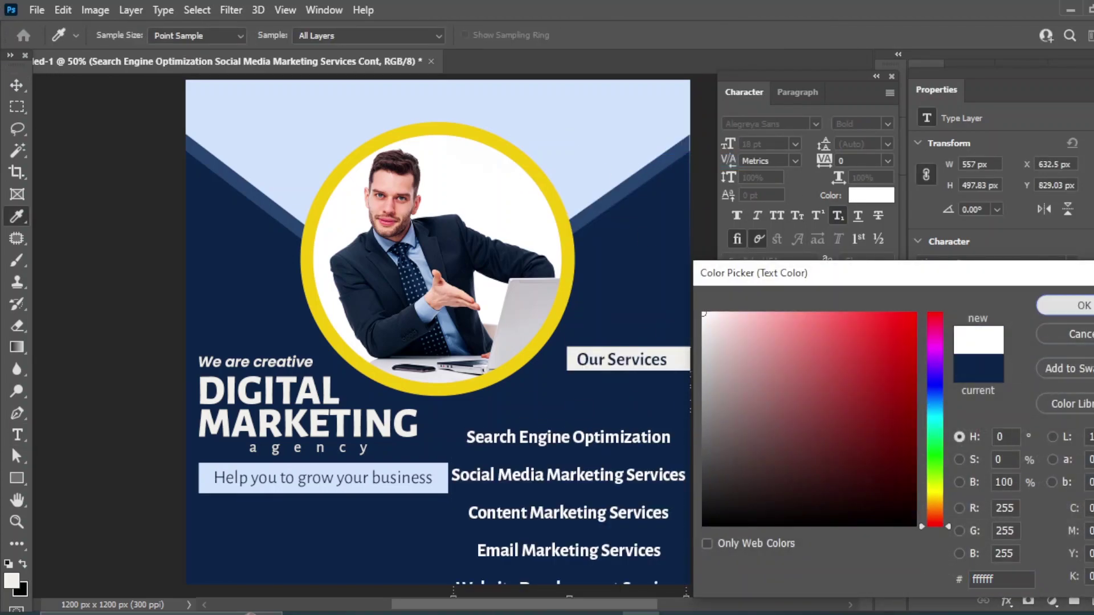
click(1071, 305)
click(888, 124)
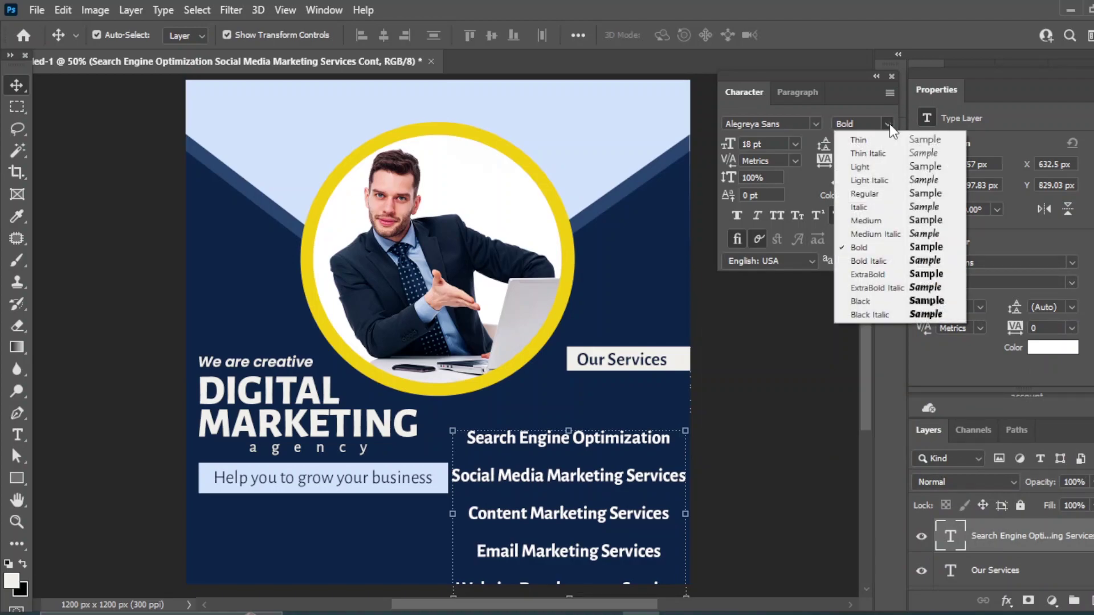
click(867, 221)
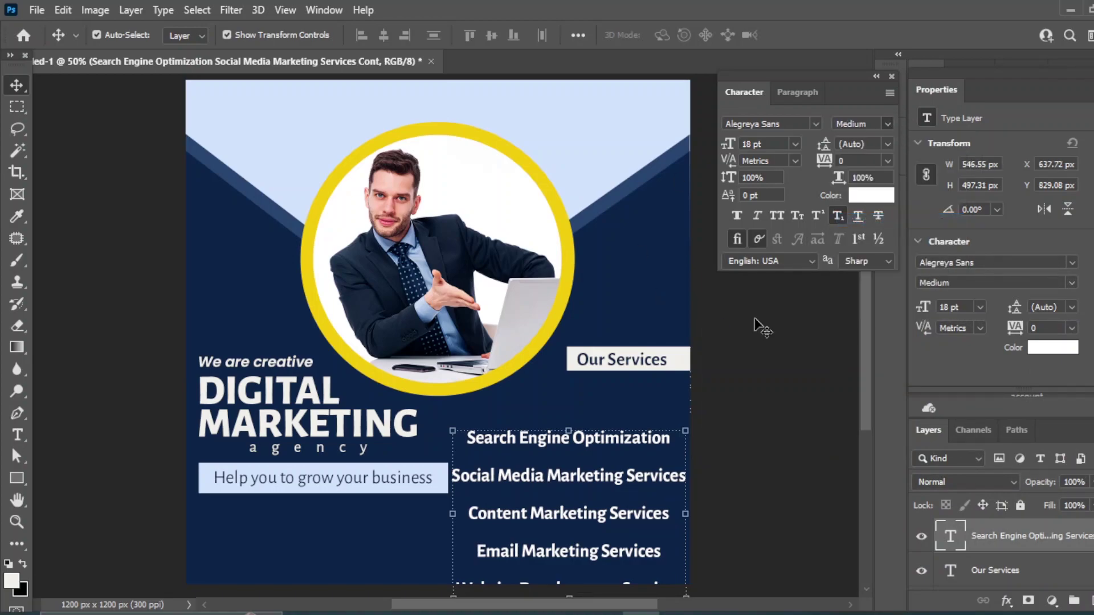
click(794, 144)
click(751, 261)
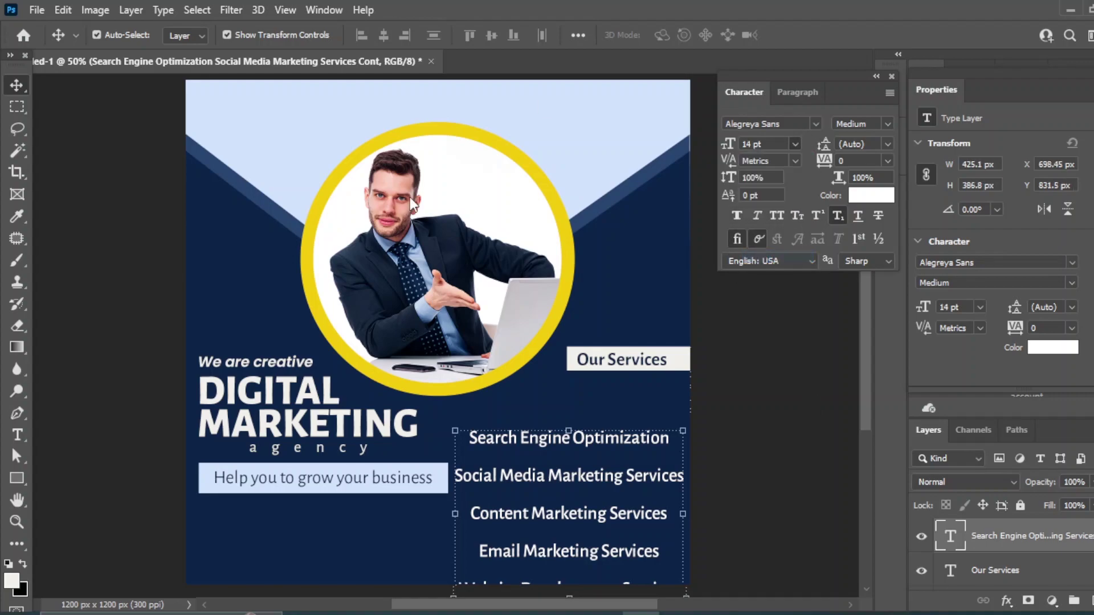
Left-align the service lines and move the list under the label.
click(709, 437)
drag(601, 435, 623, 402)
scroll(912, 342, down, 2)
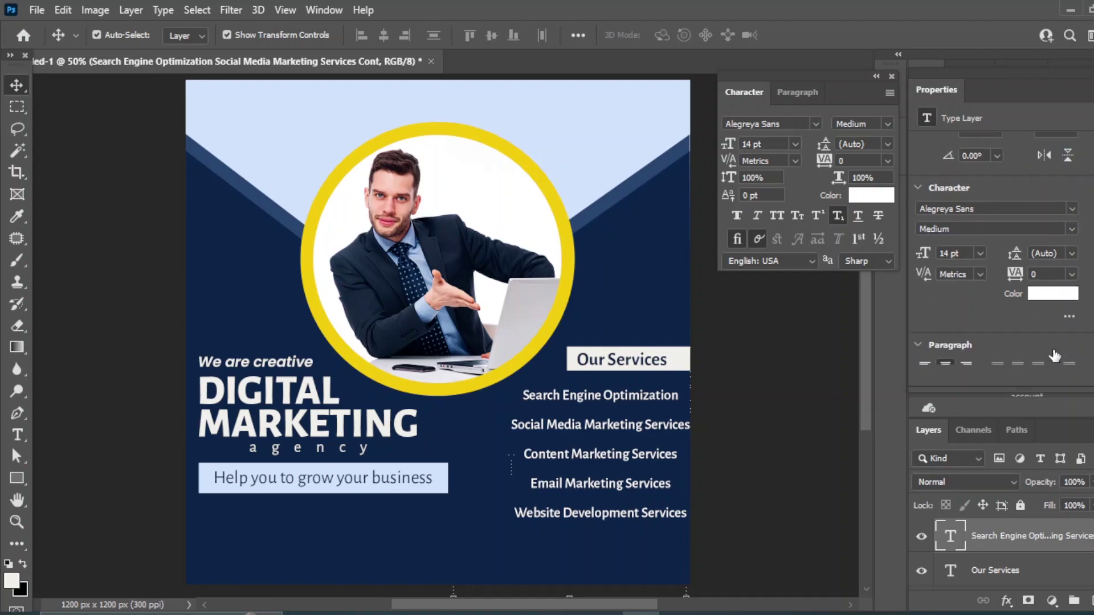
scroll(919, 325, down, 2)
click(926, 303)
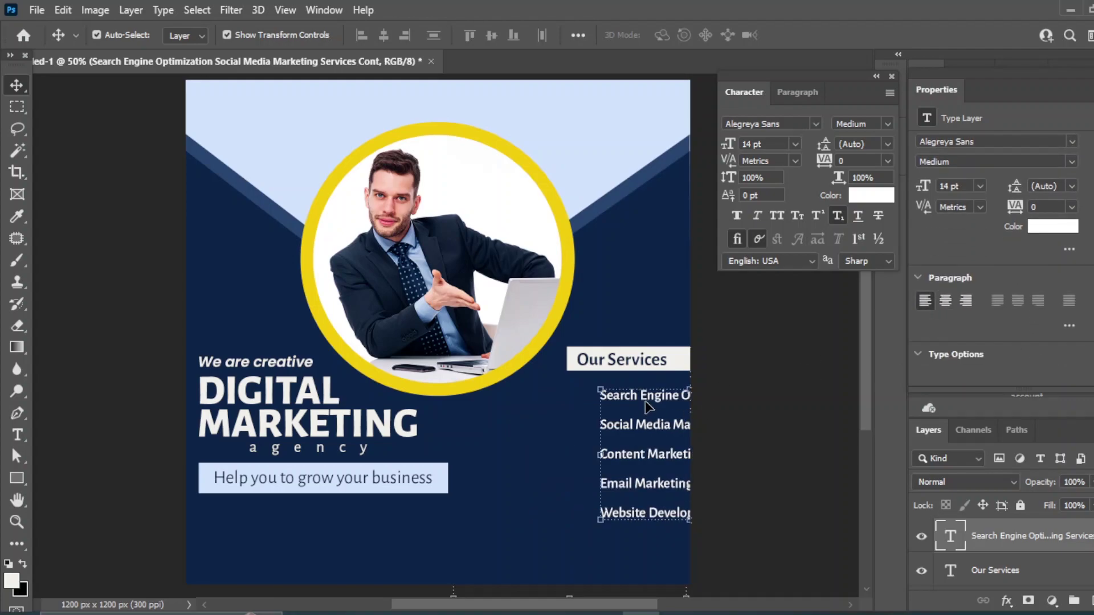
mouse_move(649, 406)
mouse_down()
mouse_move(579, 403)
mouse_move(558, 424)
mouse_move(572, 420)
mouse_up()
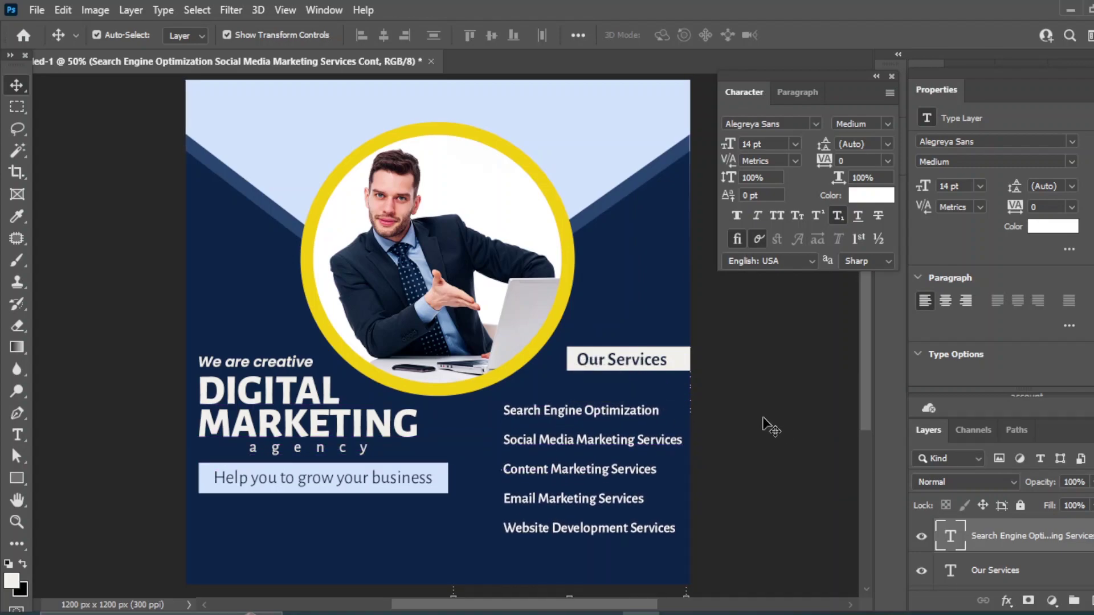
Move the Our Services label and its rectangle above the list and centre the label text.
click(987, 576)
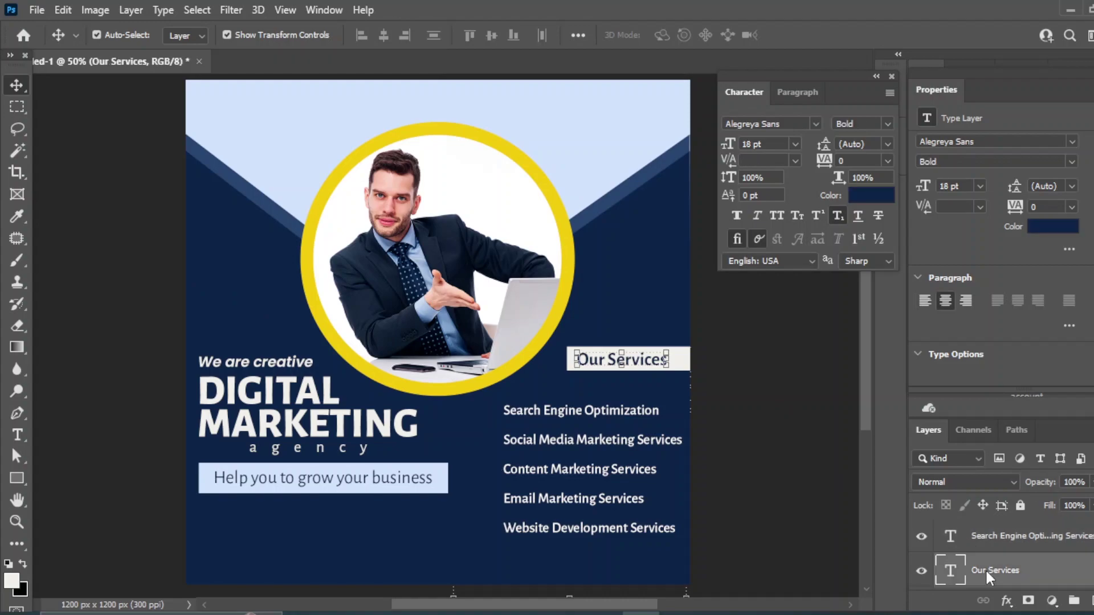
shift+click(990, 572)
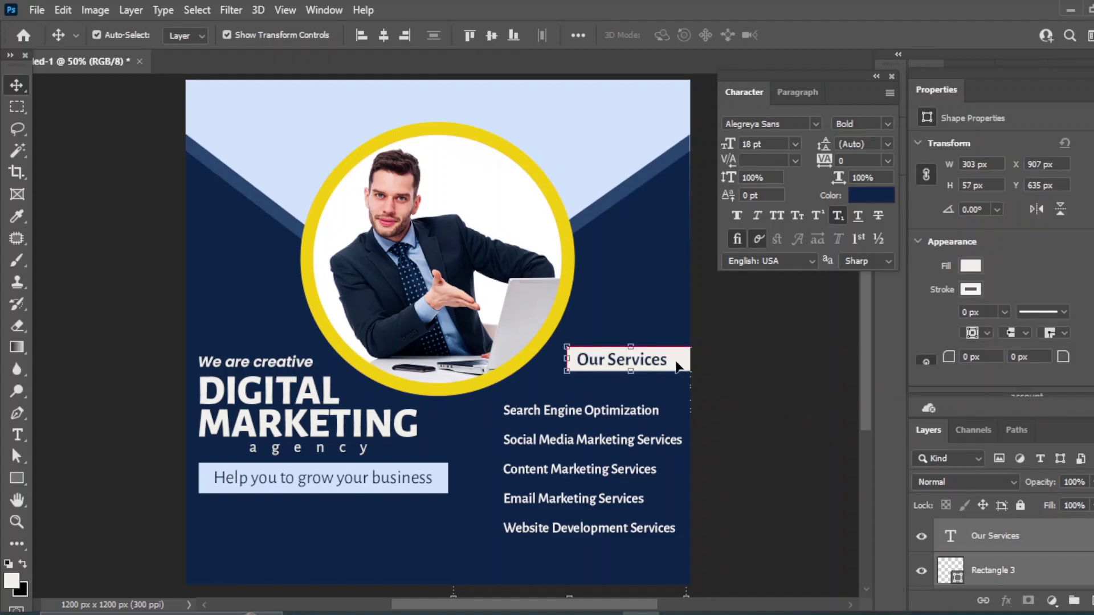
drag(678, 366, 635, 385)
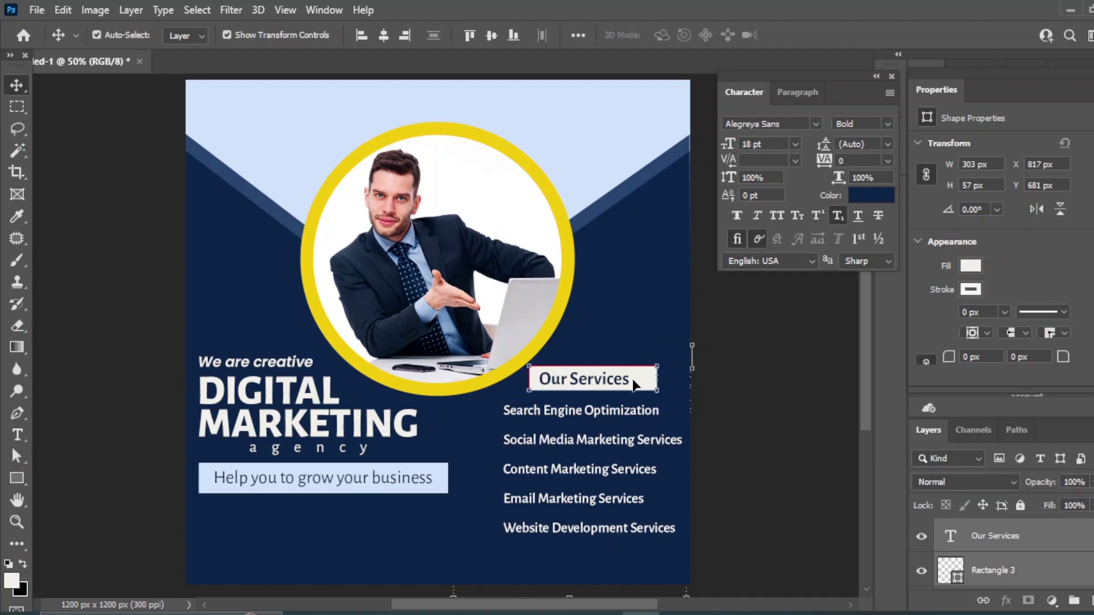
click(383, 35)
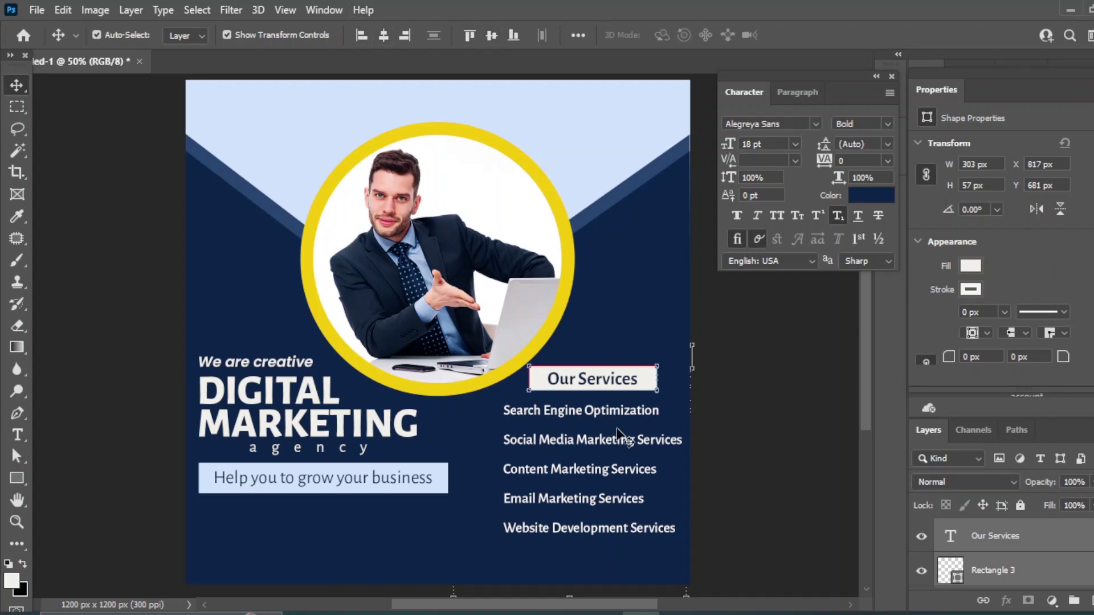
click(655, 405)
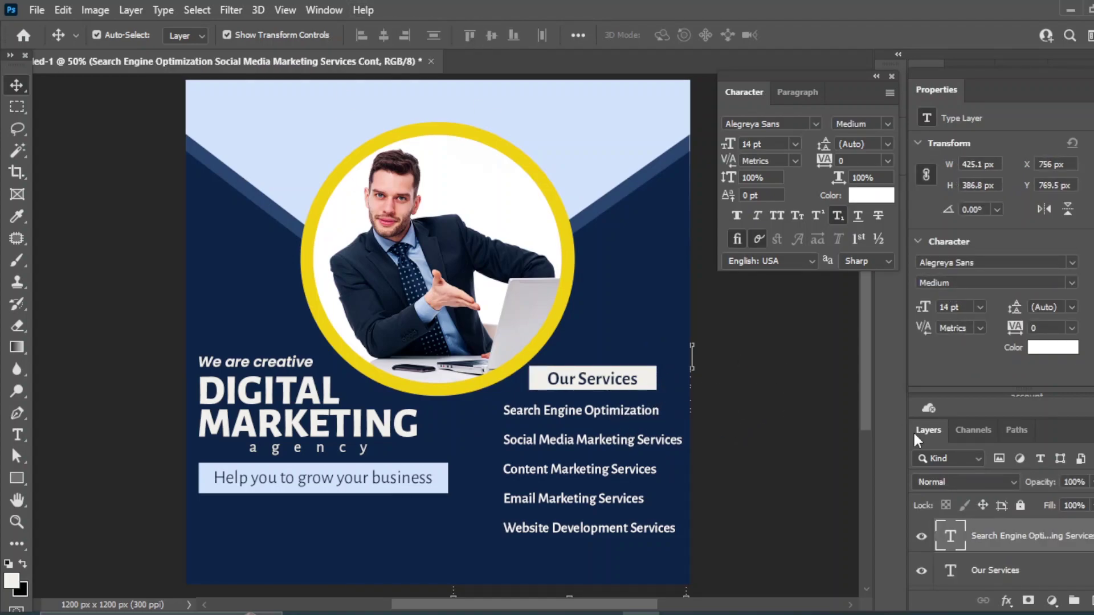
scroll(967, 551, down, 1)
click(978, 573)
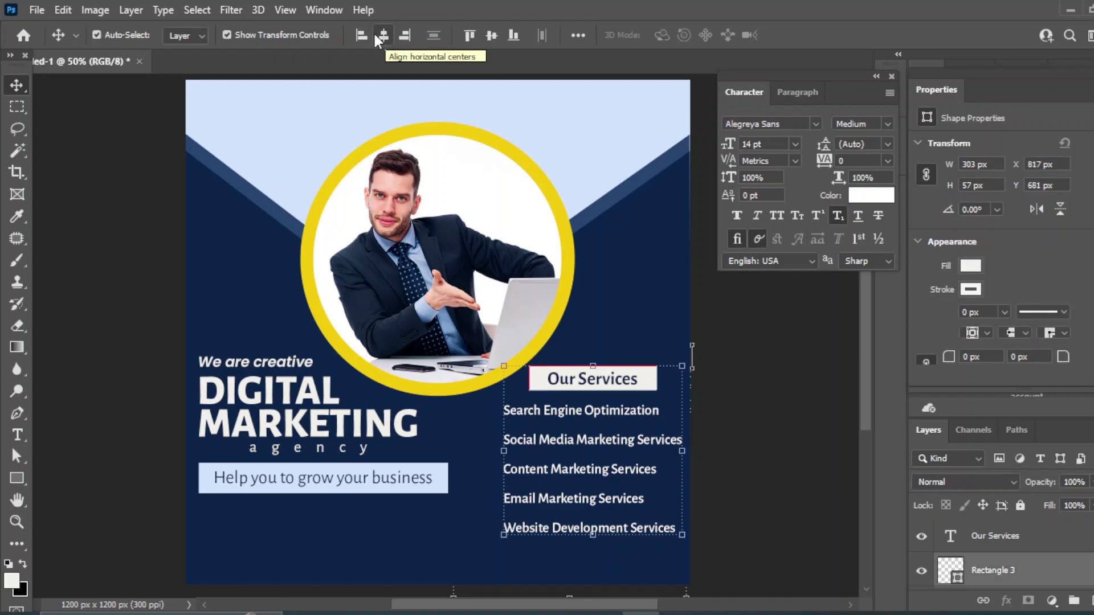
click(760, 434)
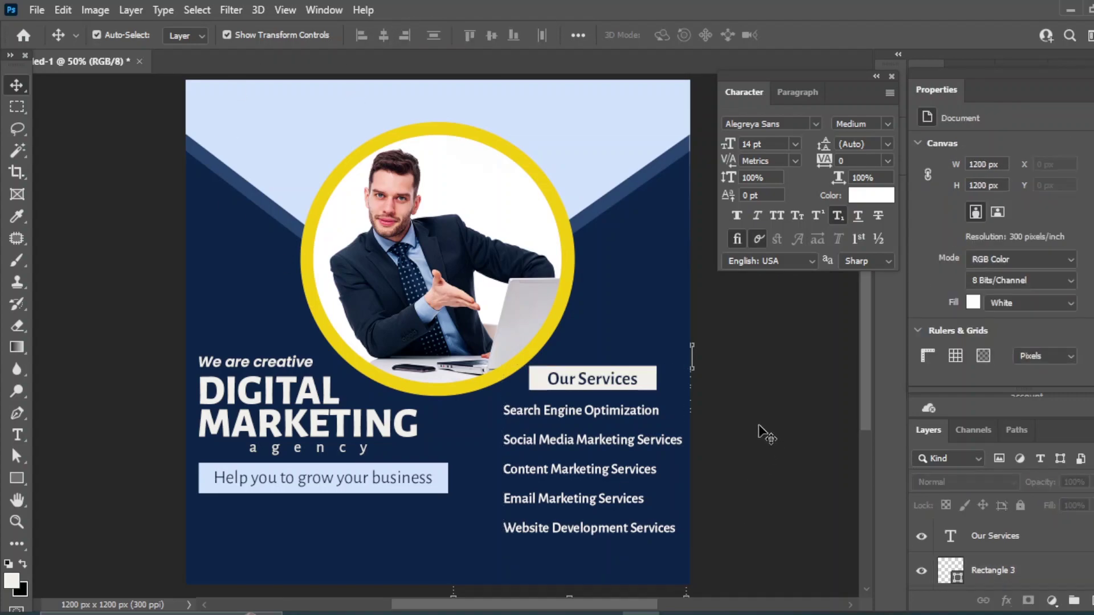
click(561, 413)
Number the service lines 1. through 5.
key(t)
click(504, 410)
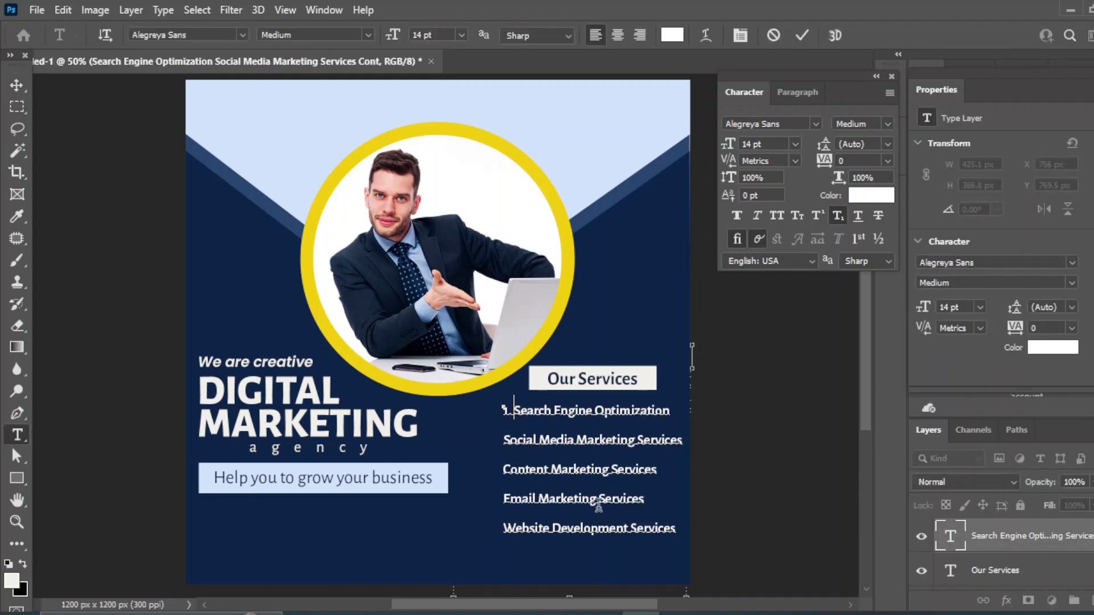
click(504, 440)
text(2.)
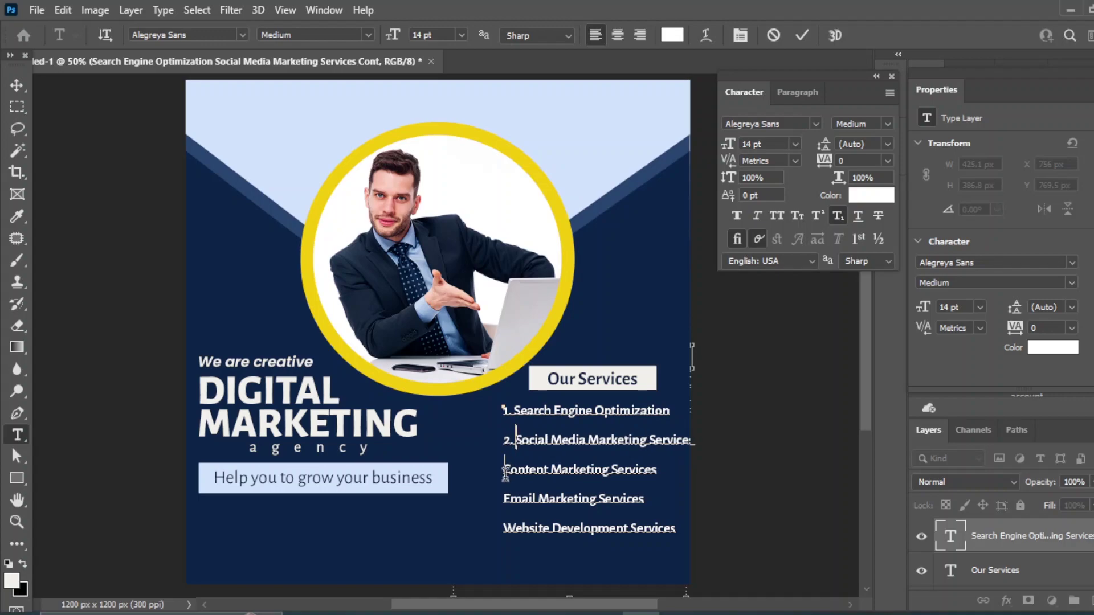
click(504, 469)
text(3.)
click(503, 497)
text(4. )
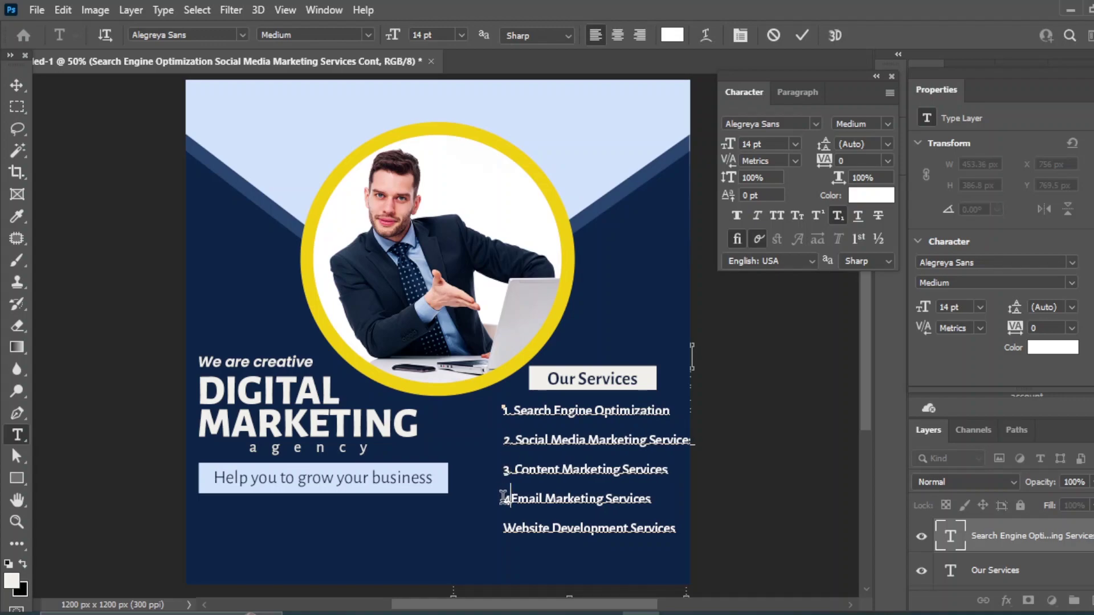
text(5.)
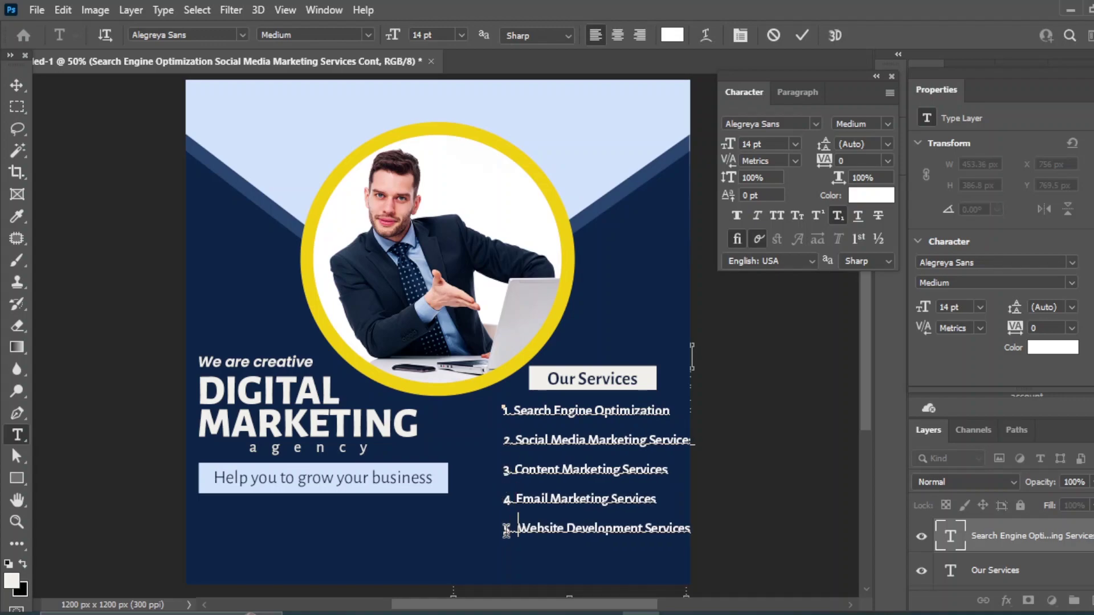
key(ctrl+Return)
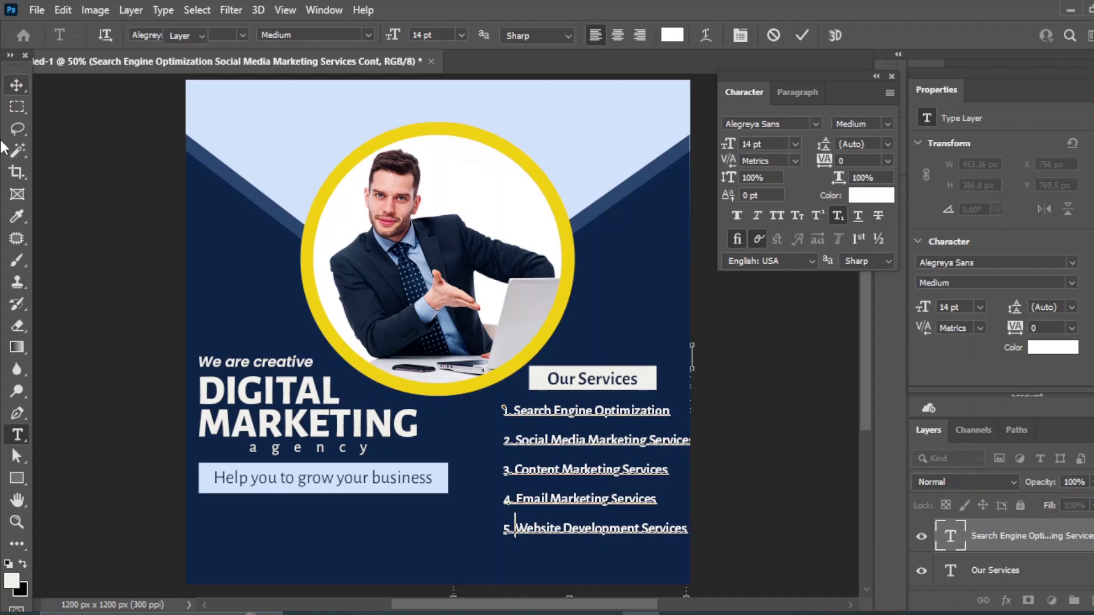
double_click(546, 535)
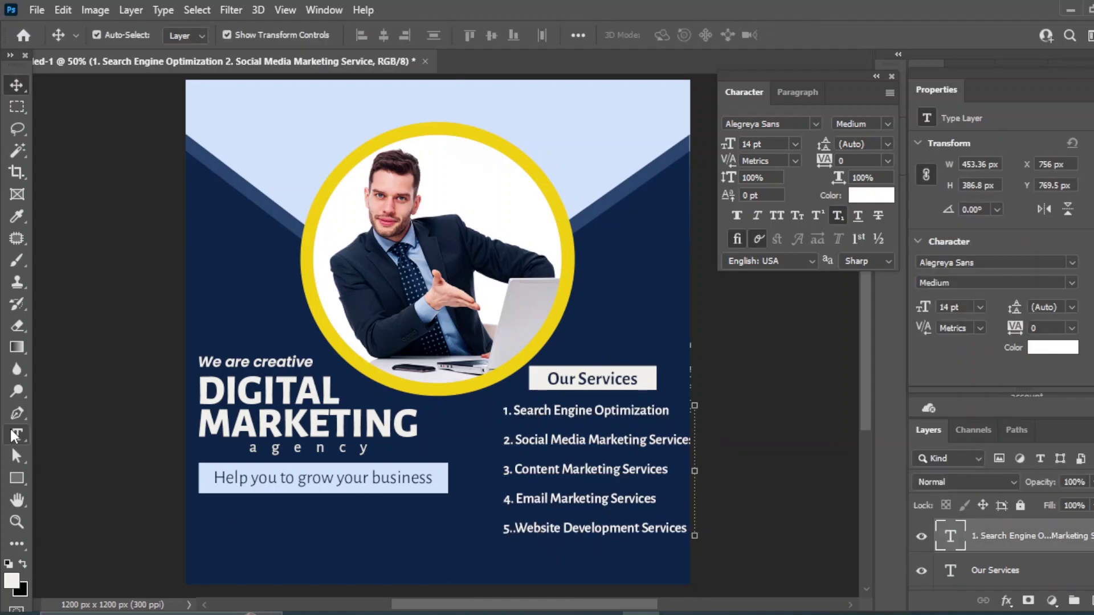
click(517, 529)
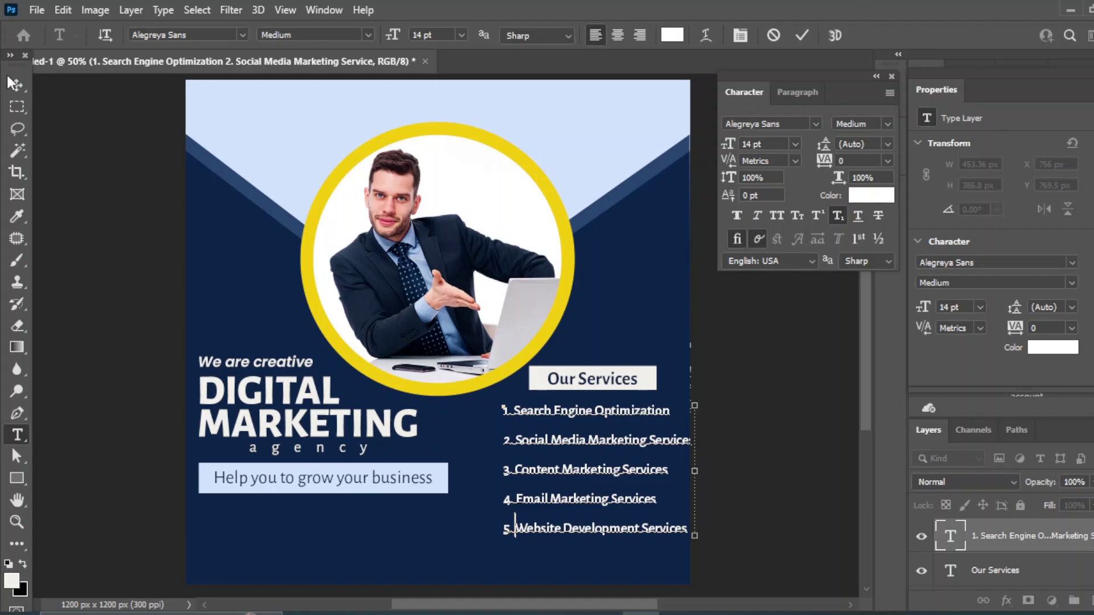
click(10, 80)
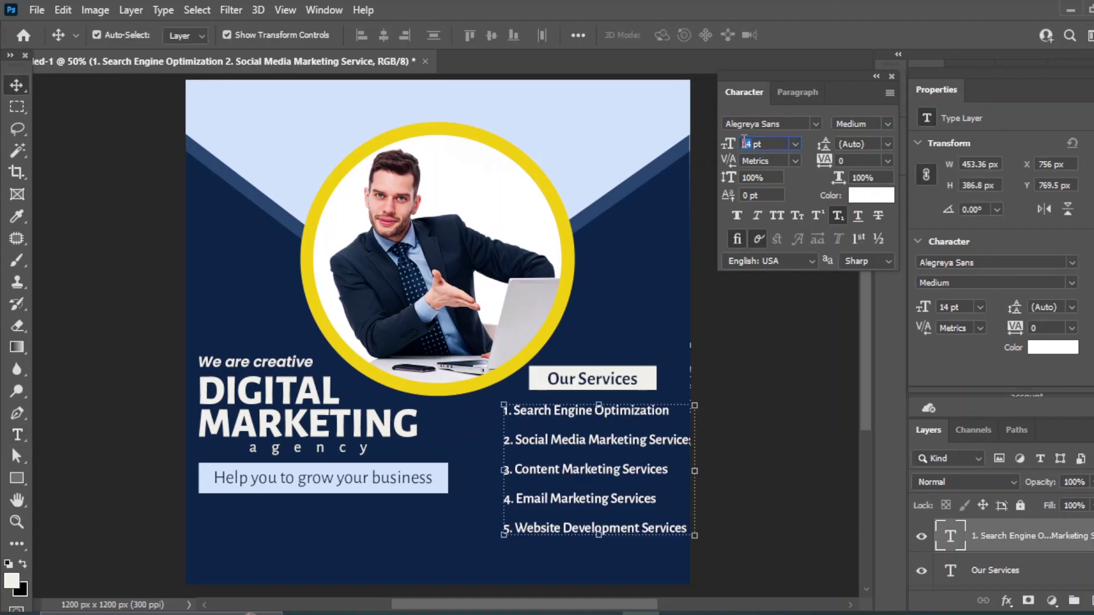
Set the services list to 13 pt with 11 pt leading.
text(13)
key(Return)
click(775, 368)
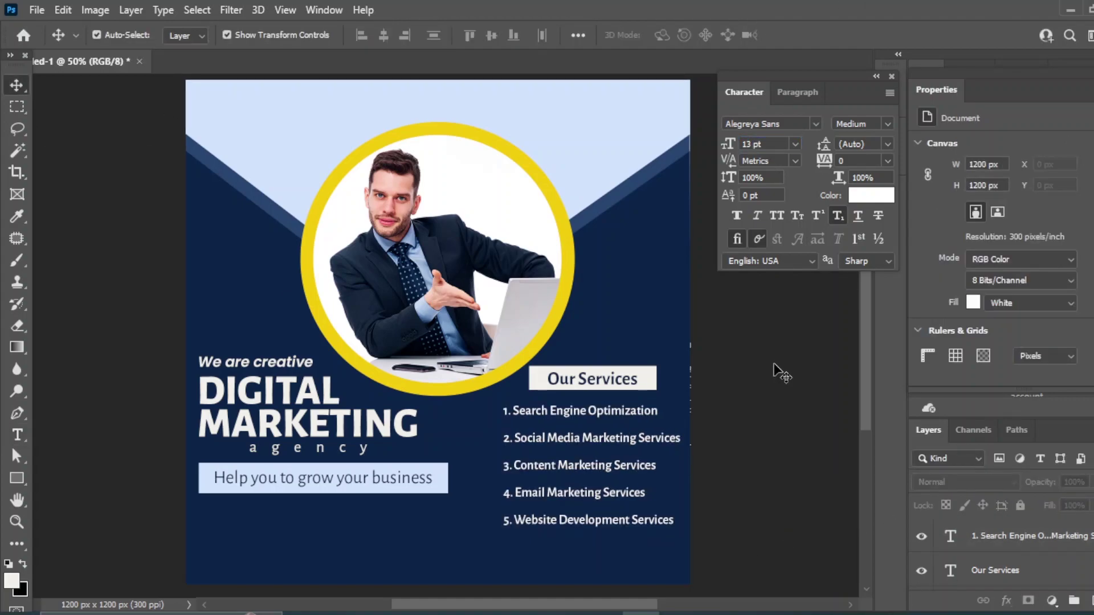
click(632, 416)
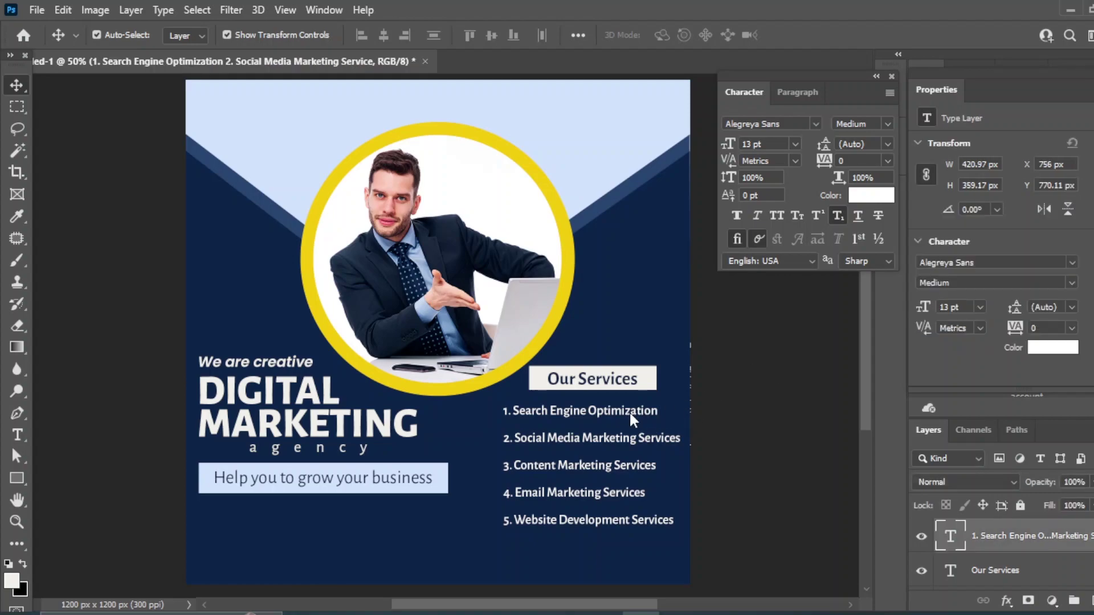
click(887, 144)
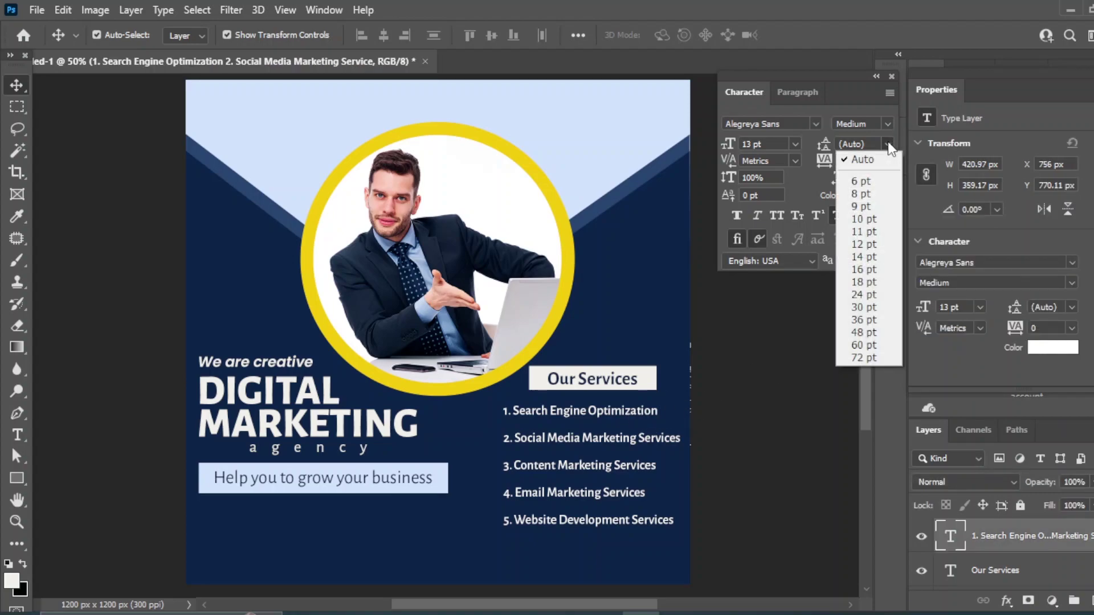
click(863, 233)
Nudge the services list down with Shift+Down twice.
key(shift+Down)
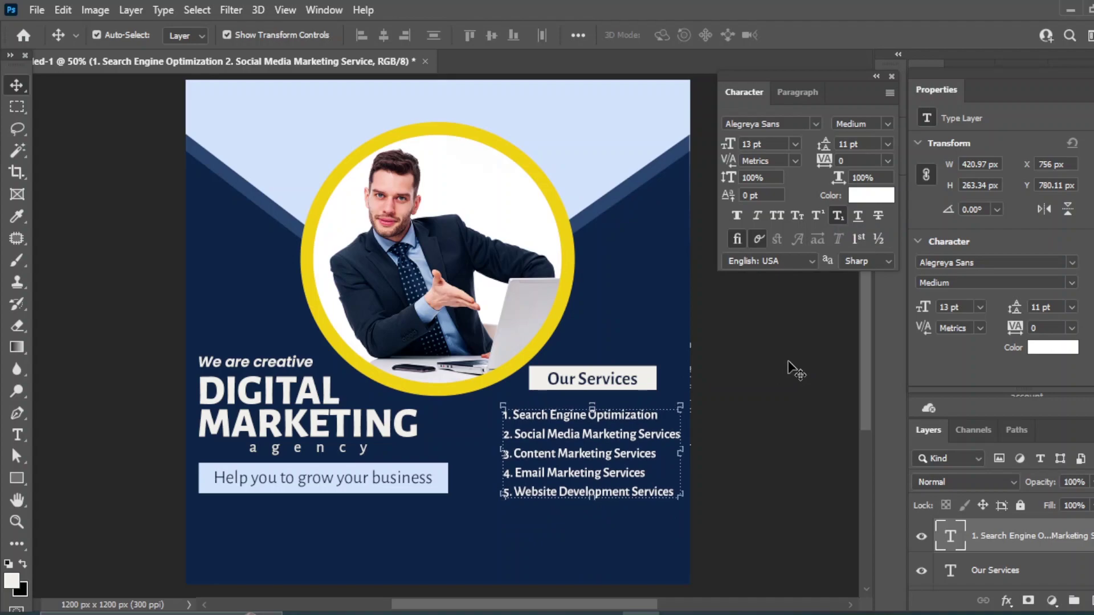
key(shift+Down)
key(shift+Down)
key(shift+Down)
key(shift+Down)
key(shift+Down)
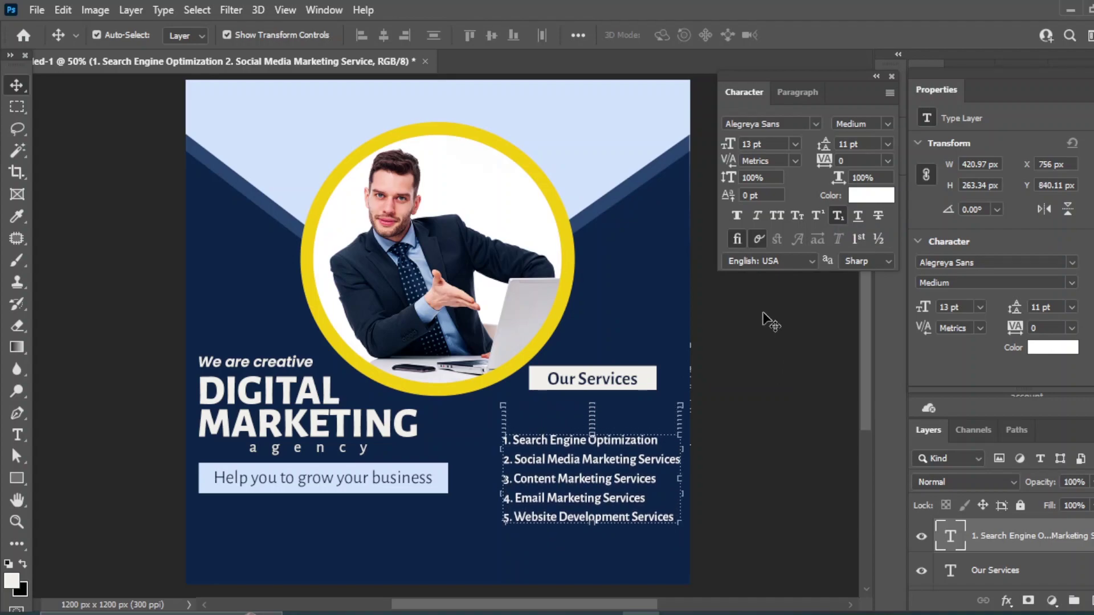
click(777, 442)
Nudge Our Services and Rectangle 3 together so they sit just above the list.
click(1006, 570)
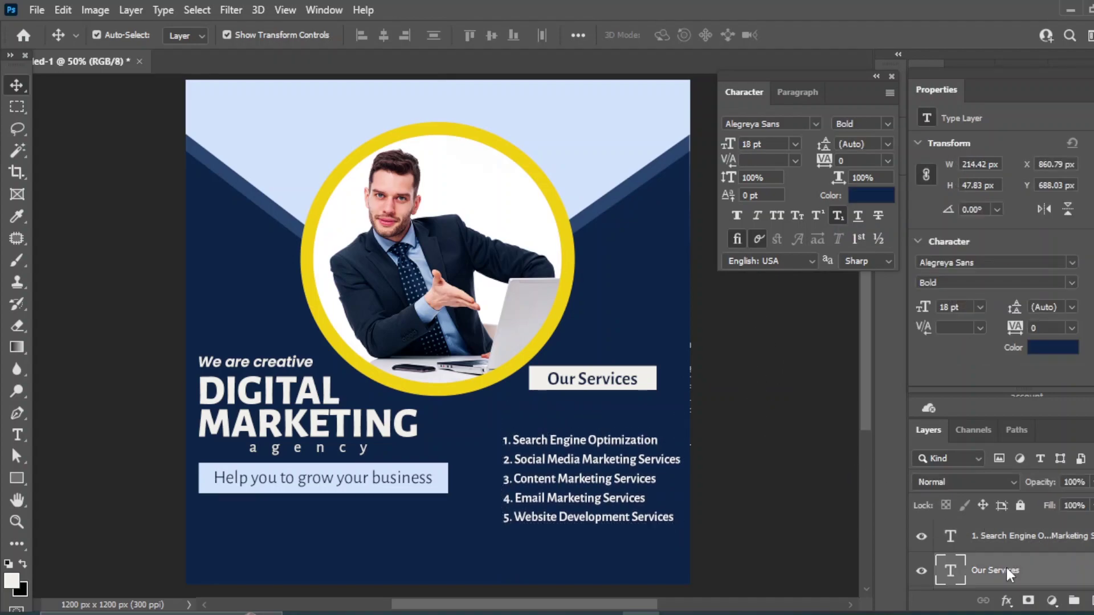
scroll(1006, 569, down, 1)
click(1008, 577)
key(shift+Down)
key(shift+Down)
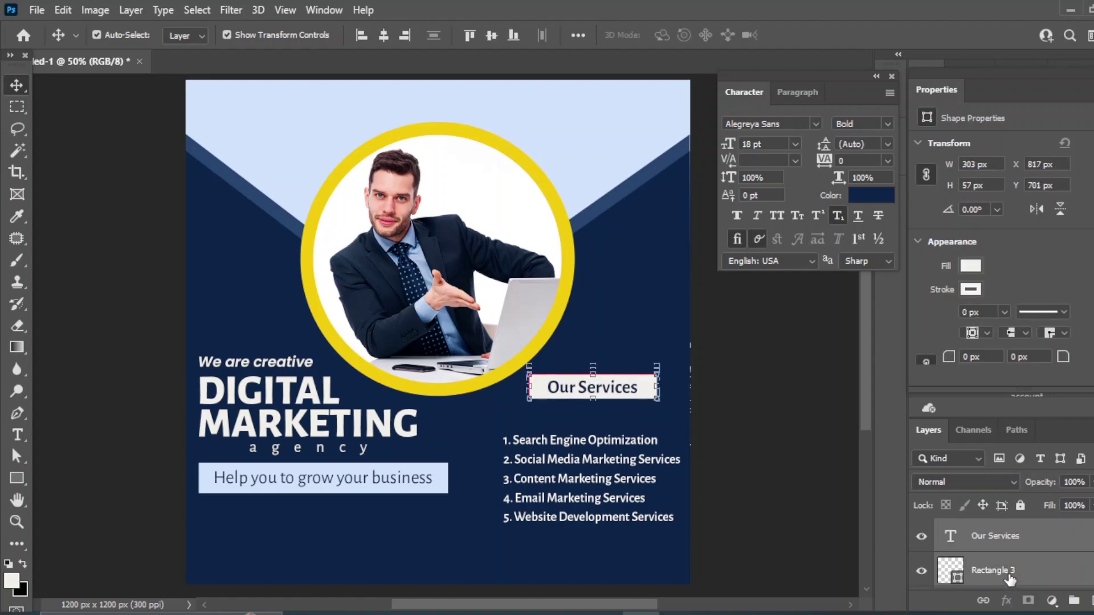
key(shift+Down)
key(shift+Down)
key(shift+Down)
key(shift+Down)
key(shift+Down)
key(shift+Down)
key(shift+Up)
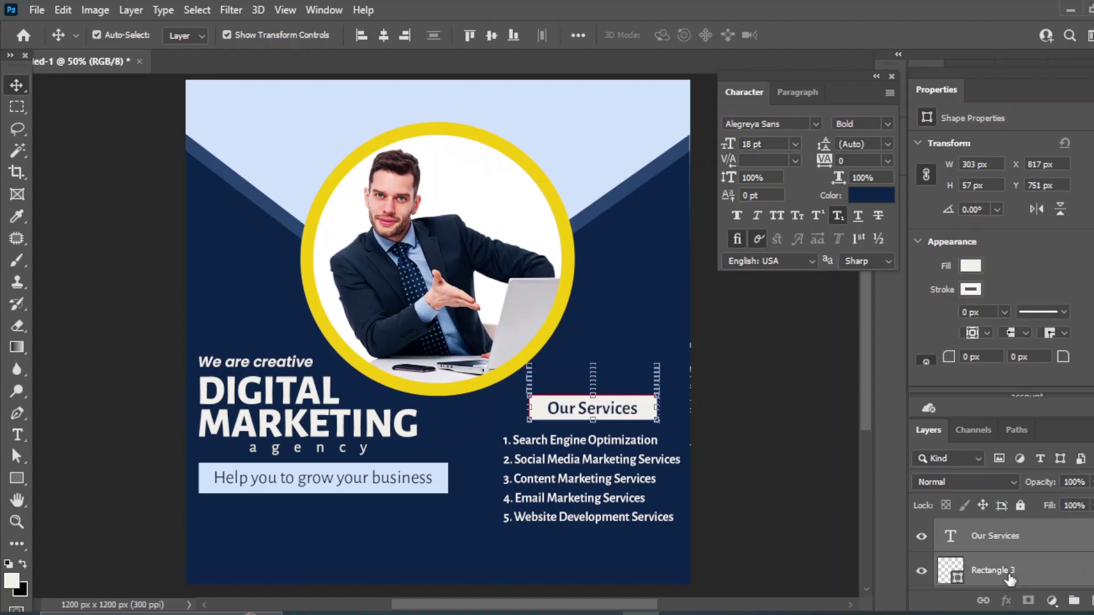
key(shift+Up)
key(shift+Up)
click(730, 479)
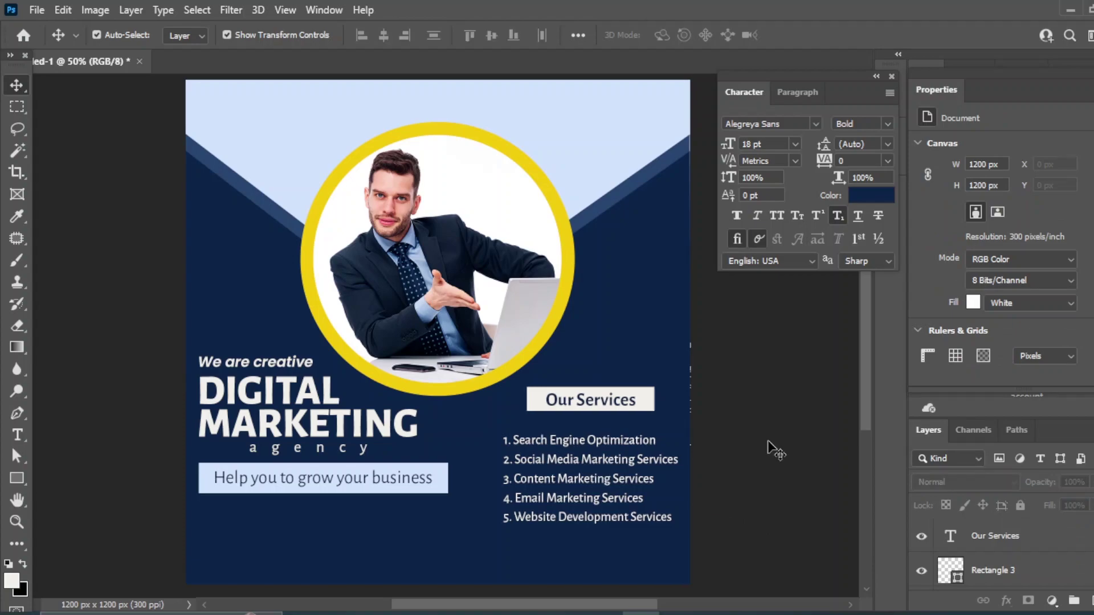
click(17, 434)
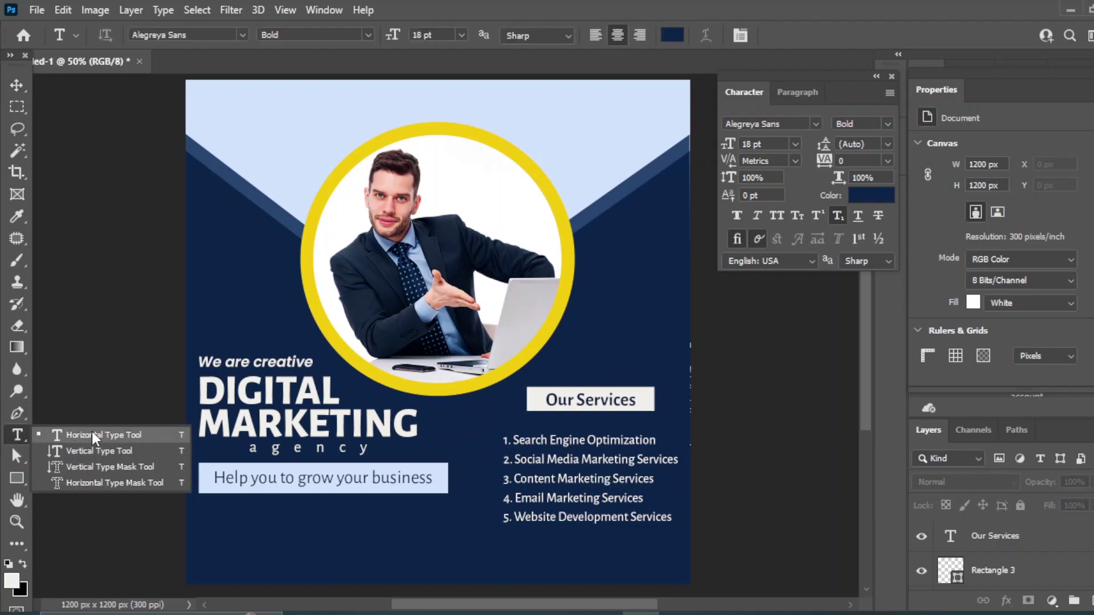
Add a Join Us text layer near the bottom-left corner.
click(85, 438)
click(238, 553)
key(BackSpace)
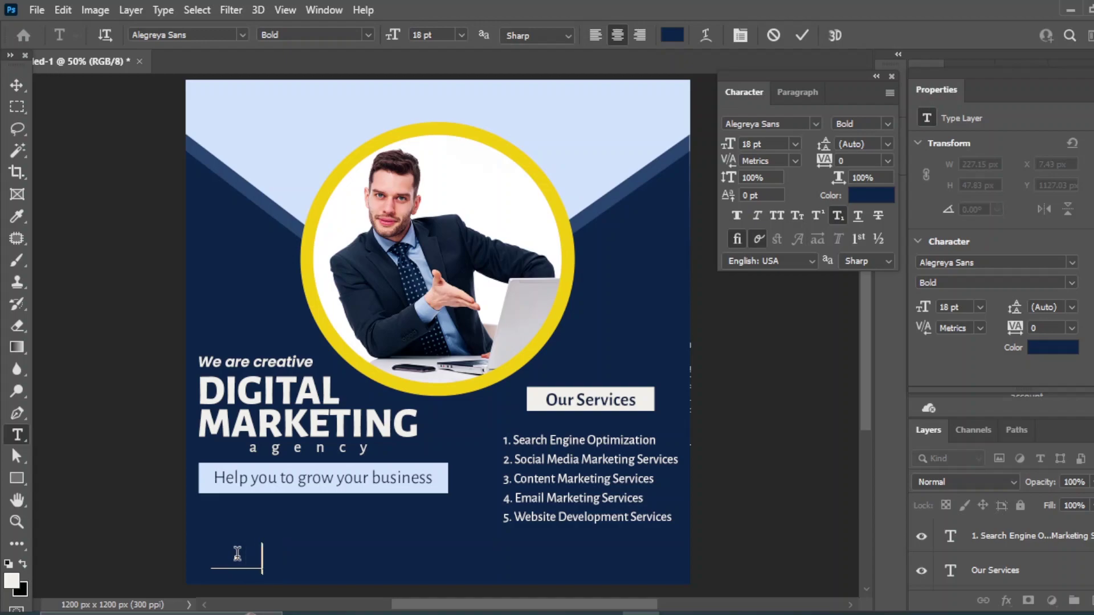
click(16, 85)
Make the Join Us text white in Medium weight.
click(17, 216)
click(871, 195)
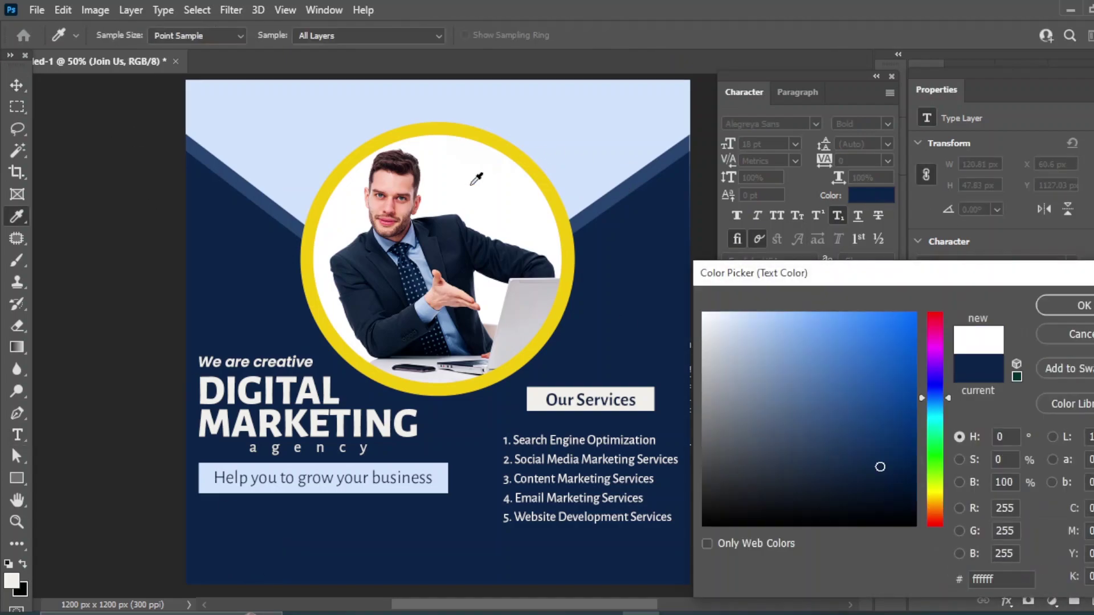
click(476, 178)
click(1082, 305)
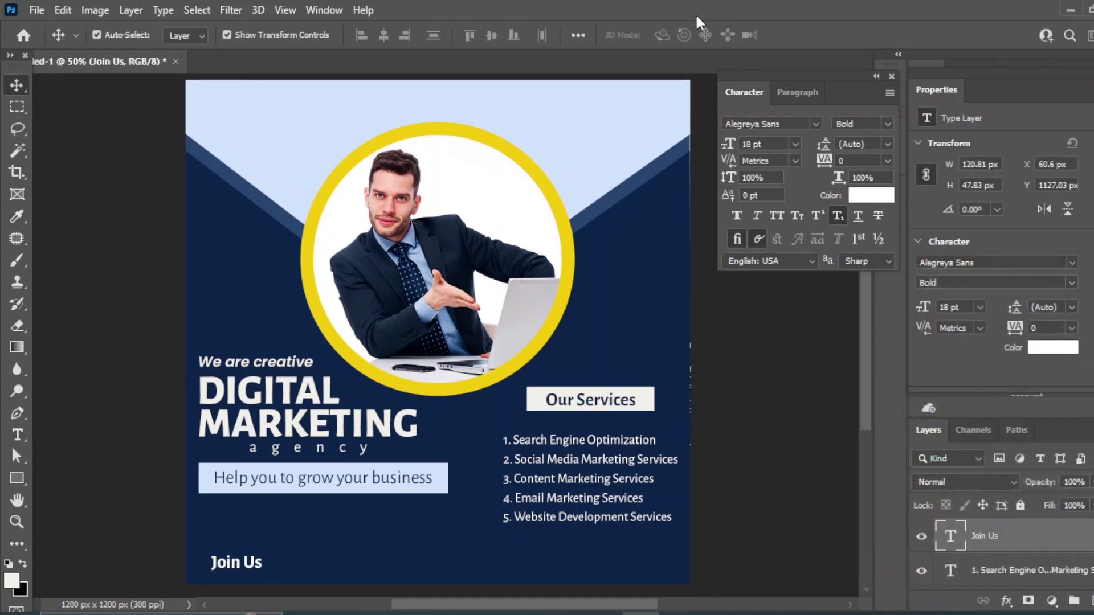
click(883, 121)
click(871, 221)
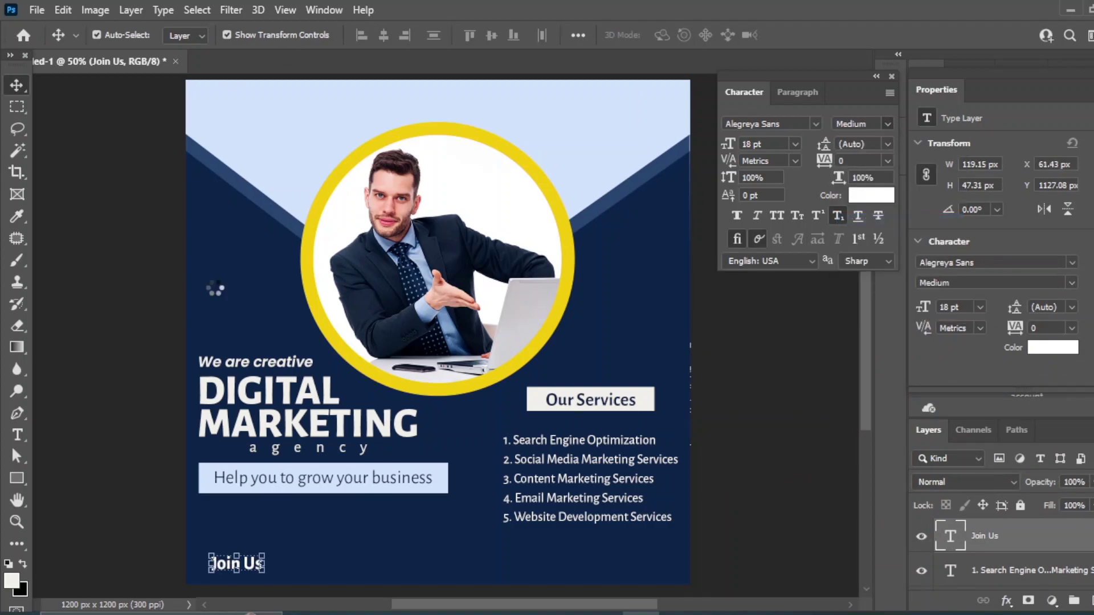
Shift Join Us slightly up-left and set it to 16 pt.
click(752, 445)
drag(256, 573, 246, 565)
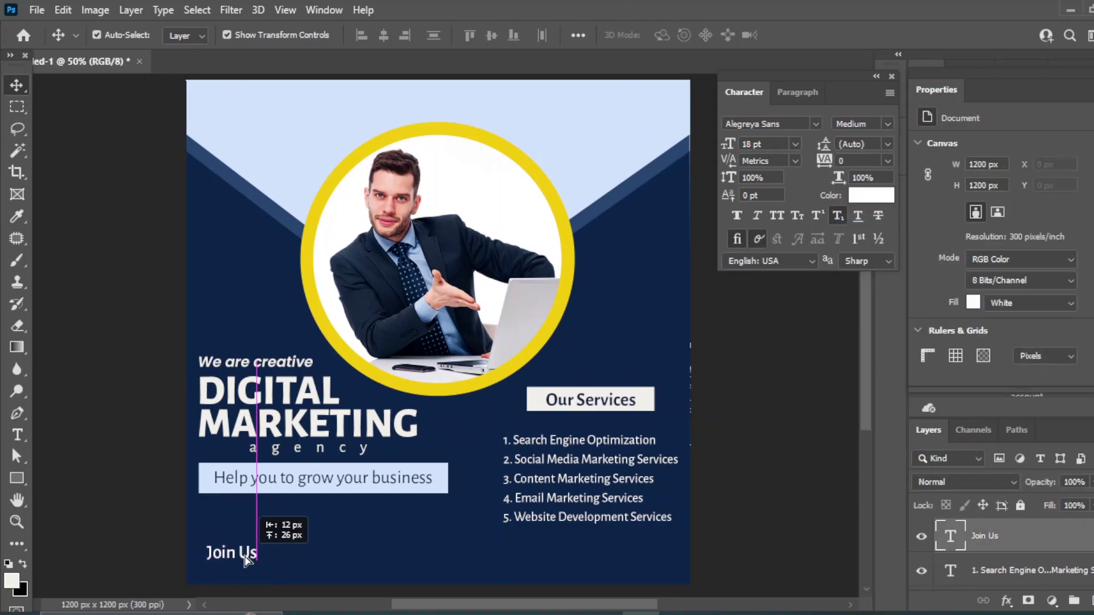
click(795, 143)
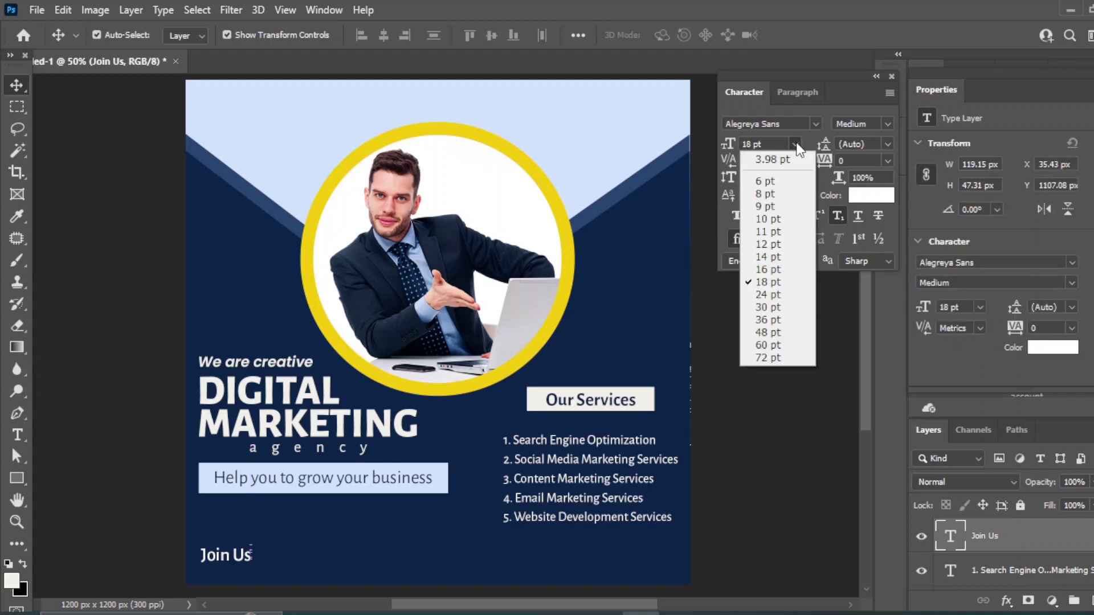
click(765, 270)
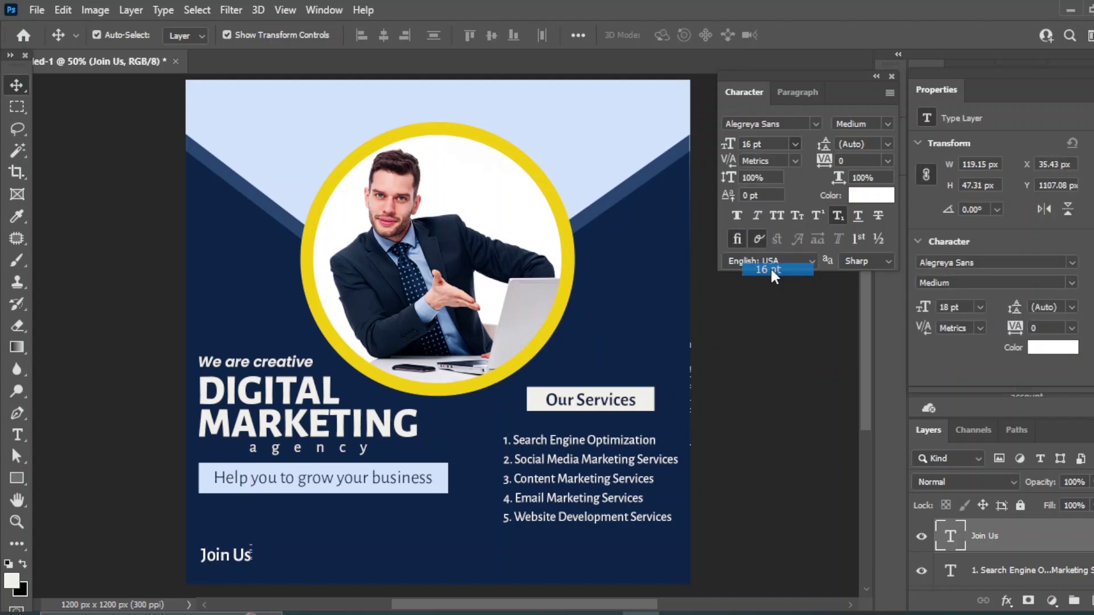
click(757, 456)
scroll(378, 491, up, 1)
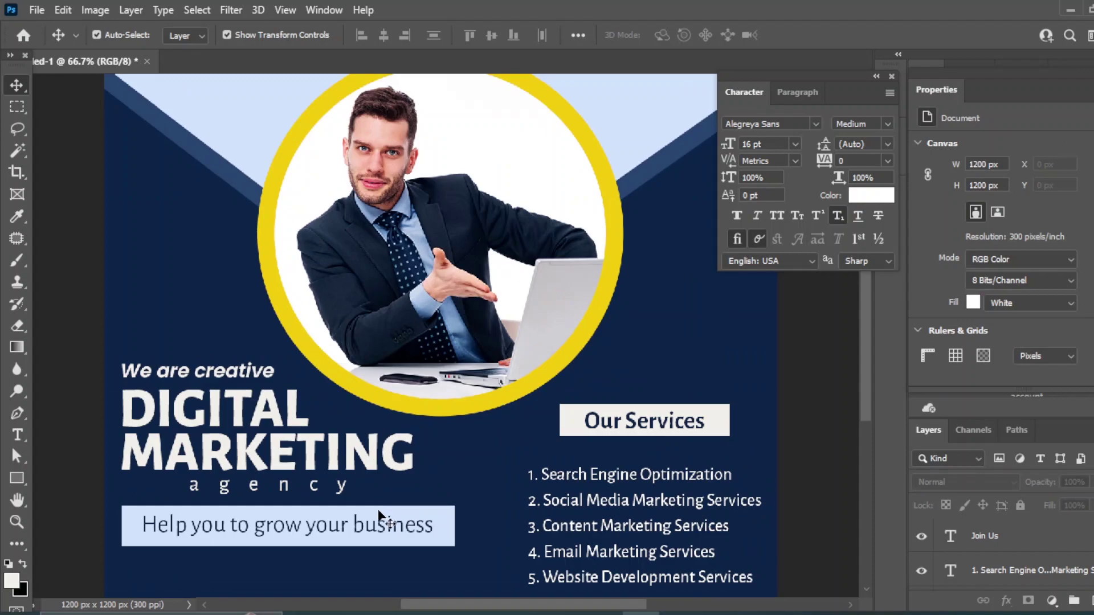
Draw Rectangle 4 over Join Us, round it to 30.5 px corners, and stack Join Us above it.
mouse_move(424, 496)
mouse_down()
mouse_move(488, 272)
mouse_move(484, 281)
mouse_up()
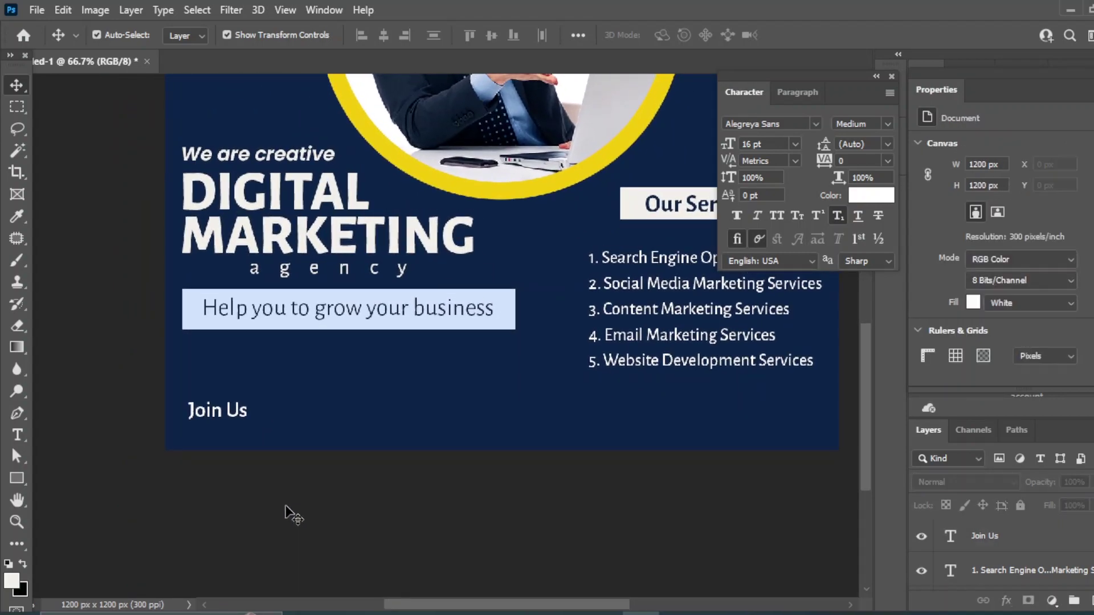
right_click(19, 479)
click(84, 479)
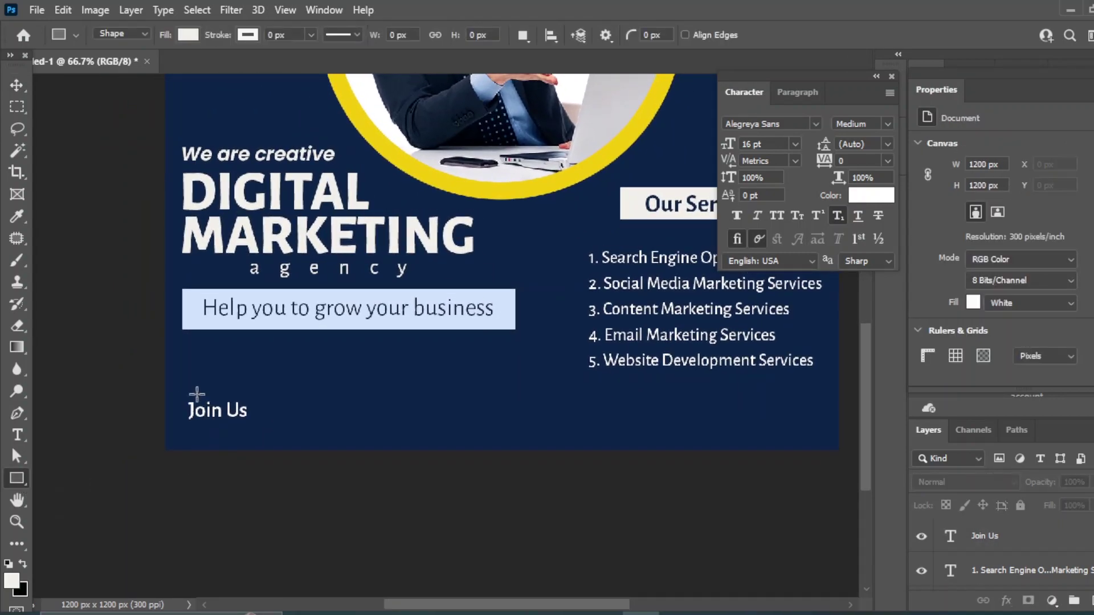
drag(173, 392, 289, 426)
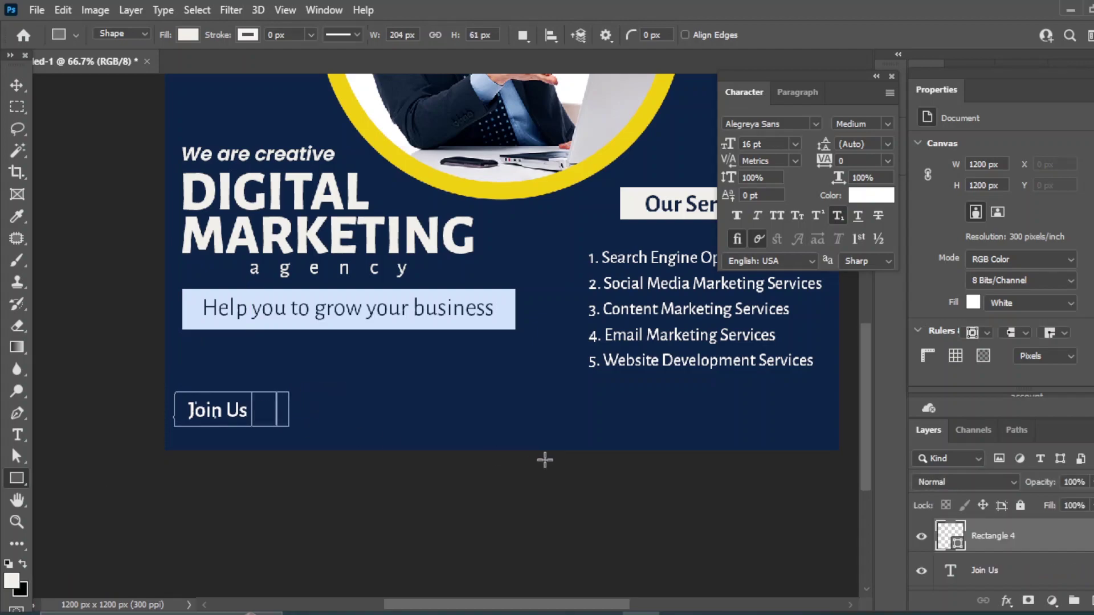
scroll(1004, 349, down, 2)
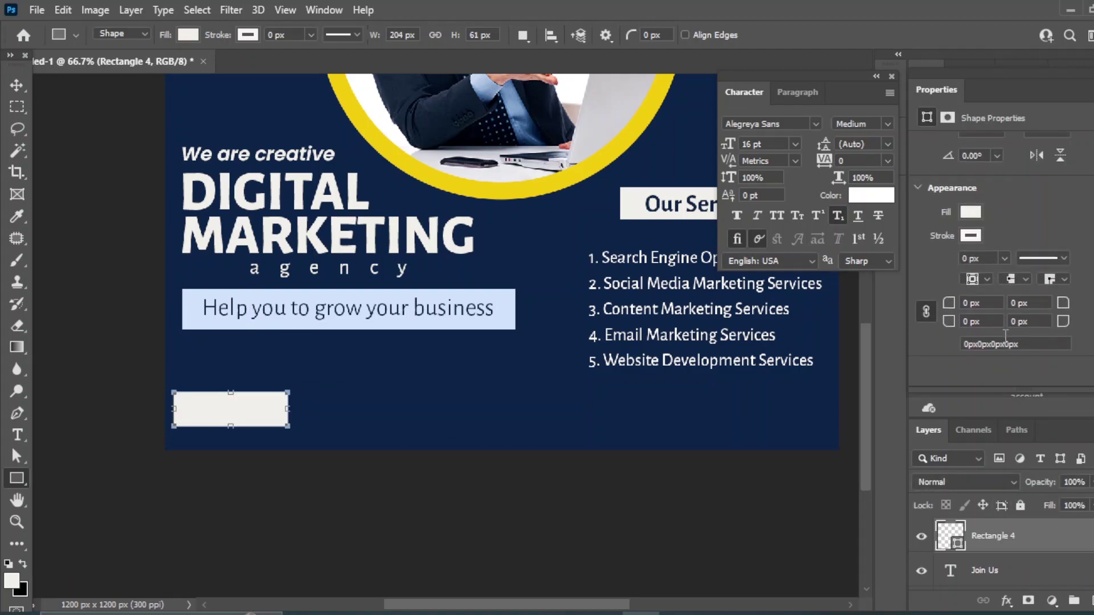
drag(951, 304, 1003, 304)
key(v)
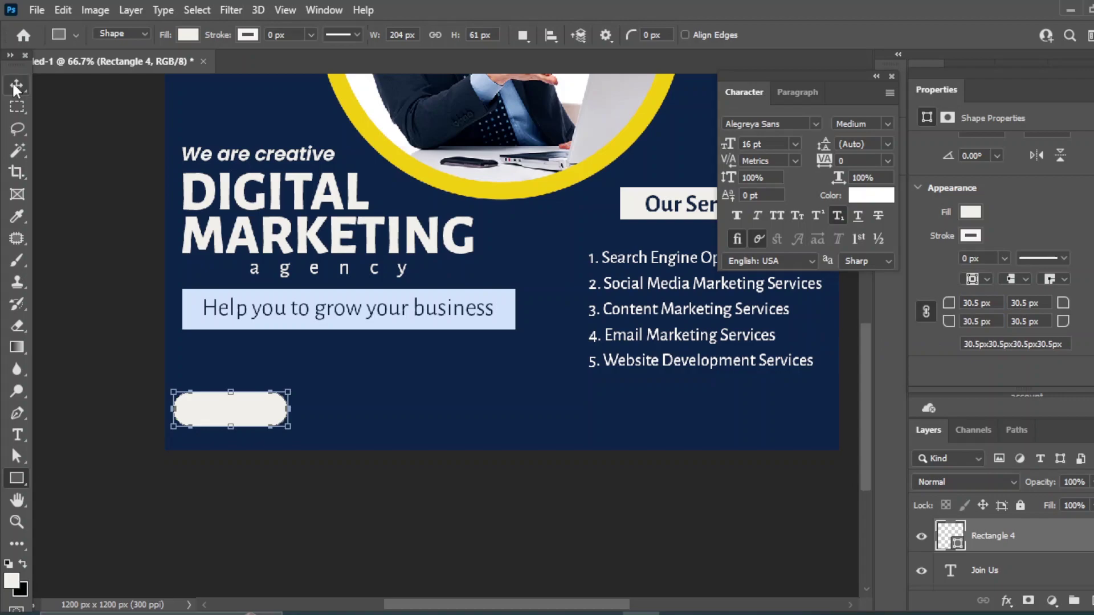
drag(983, 571, 988, 532)
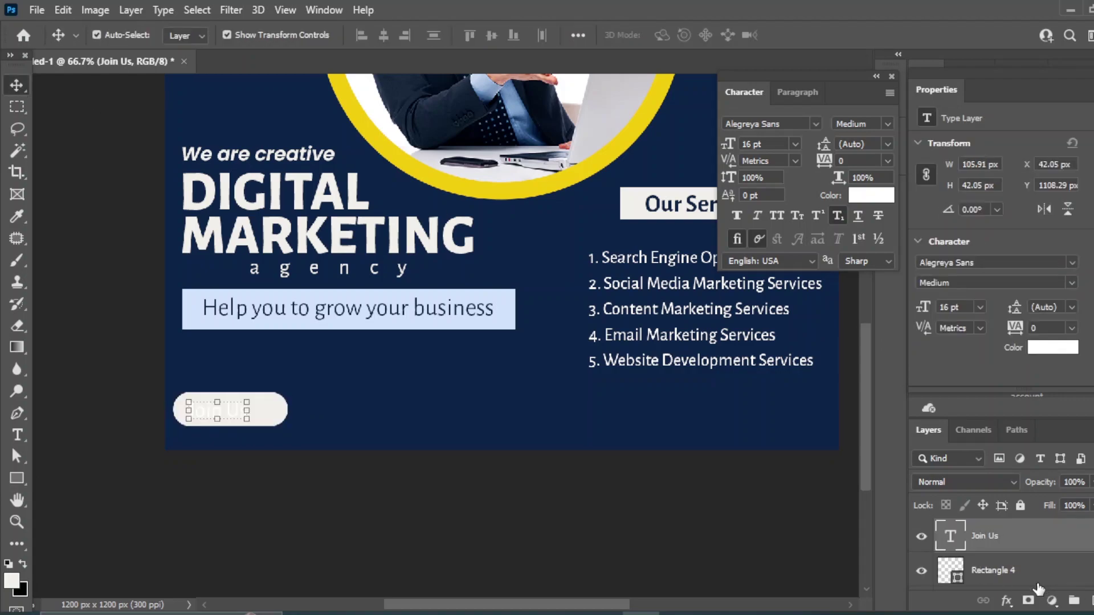
Colour the Join Us text navy and fill the pill with the ring's yellow.
click(880, 196)
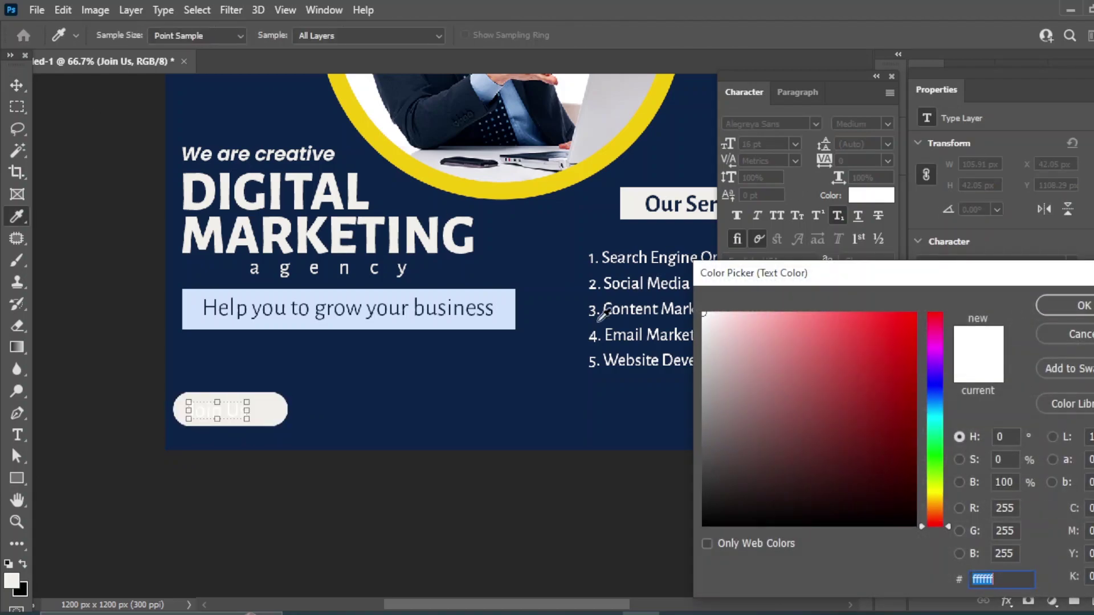
click(508, 379)
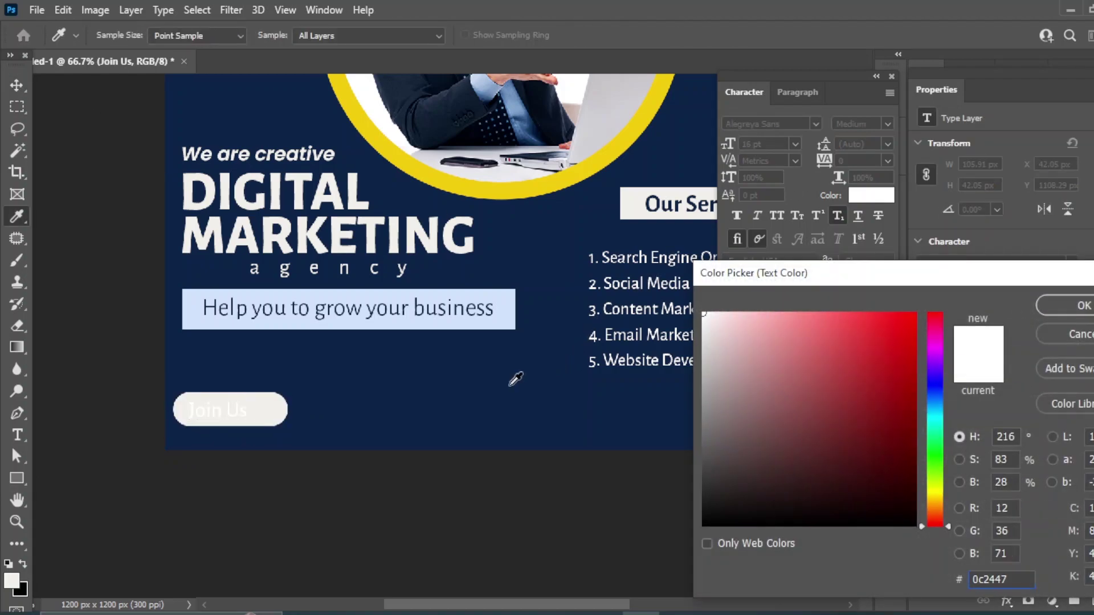
click(1074, 305)
click(987, 561)
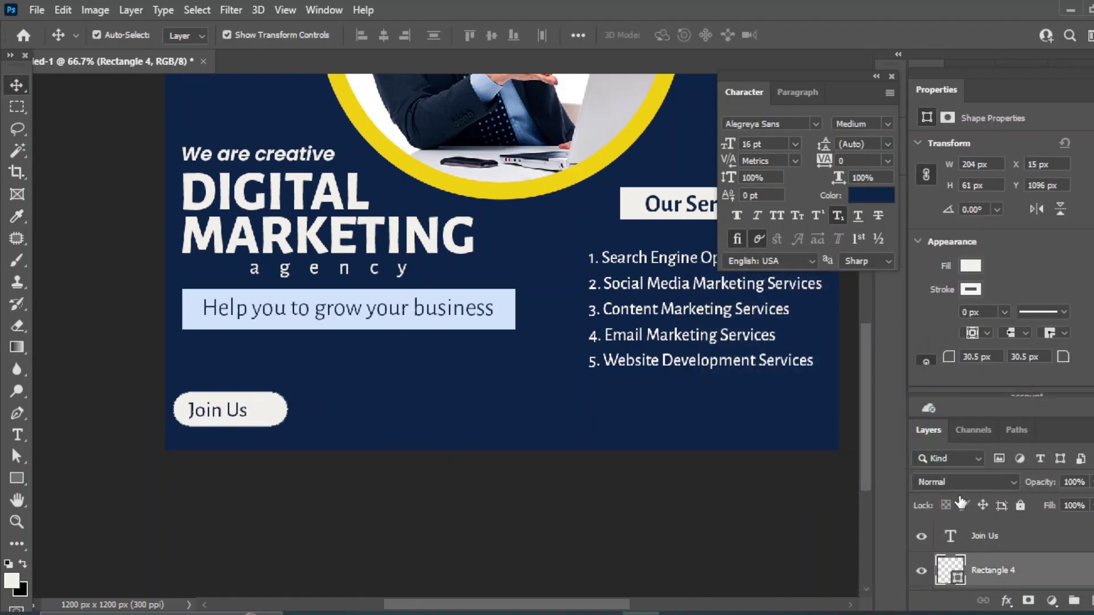
double_click(950, 576)
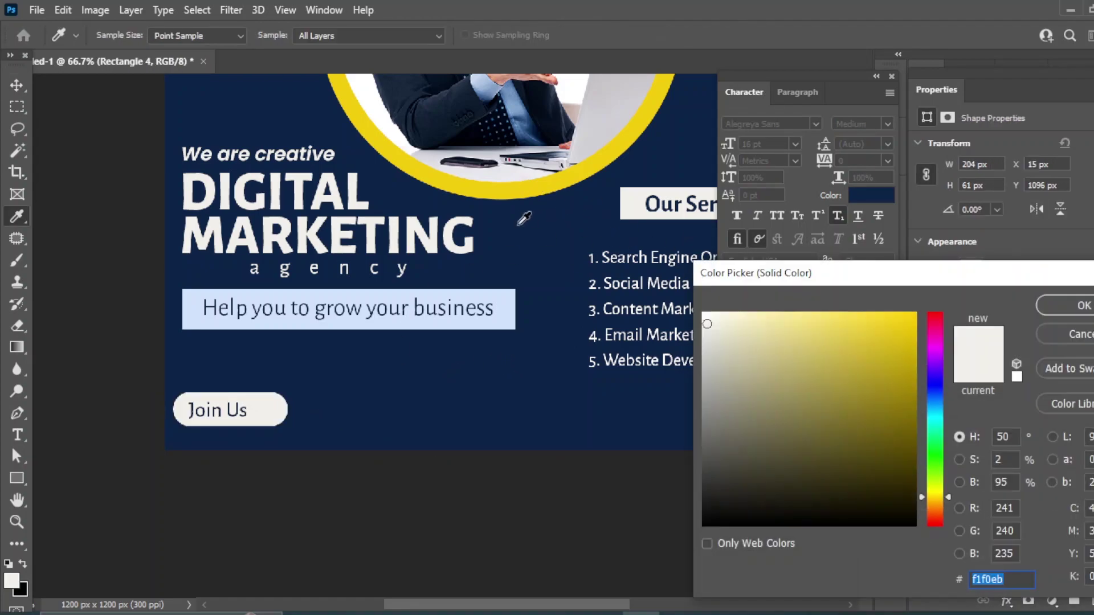
click(524, 193)
click(1059, 303)
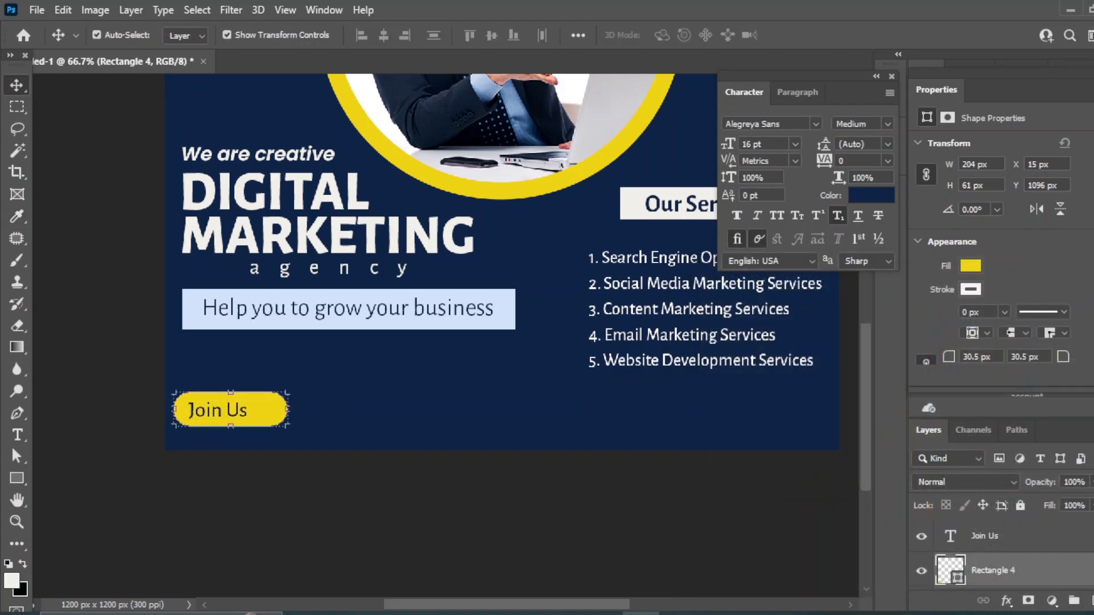
Centre Join Us horizontally on the button and add a drop shadow to the pill.
shift+click(1013, 538)
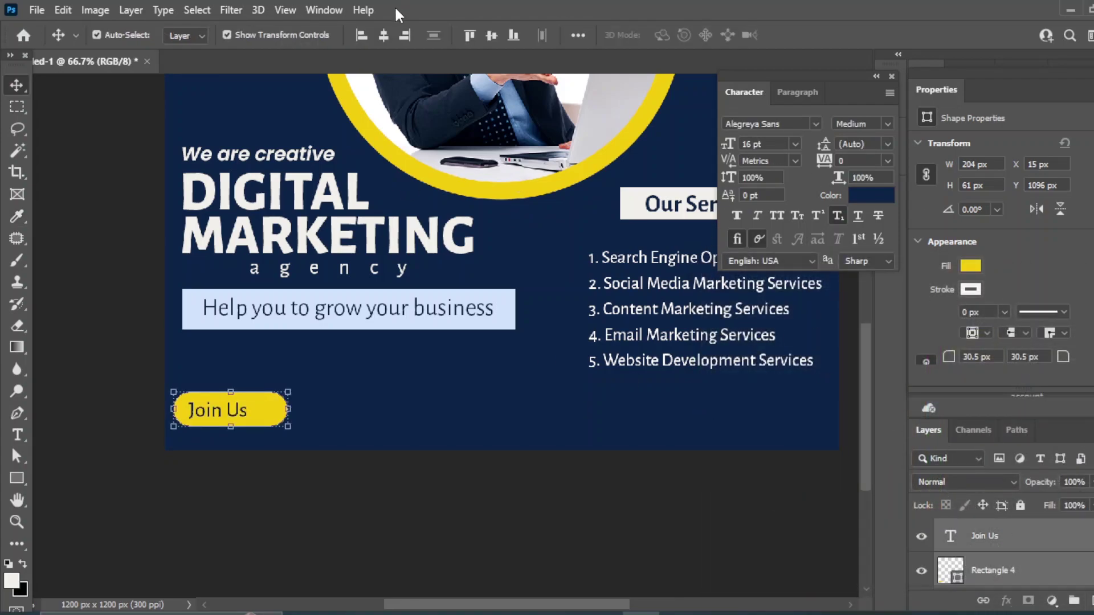
click(382, 35)
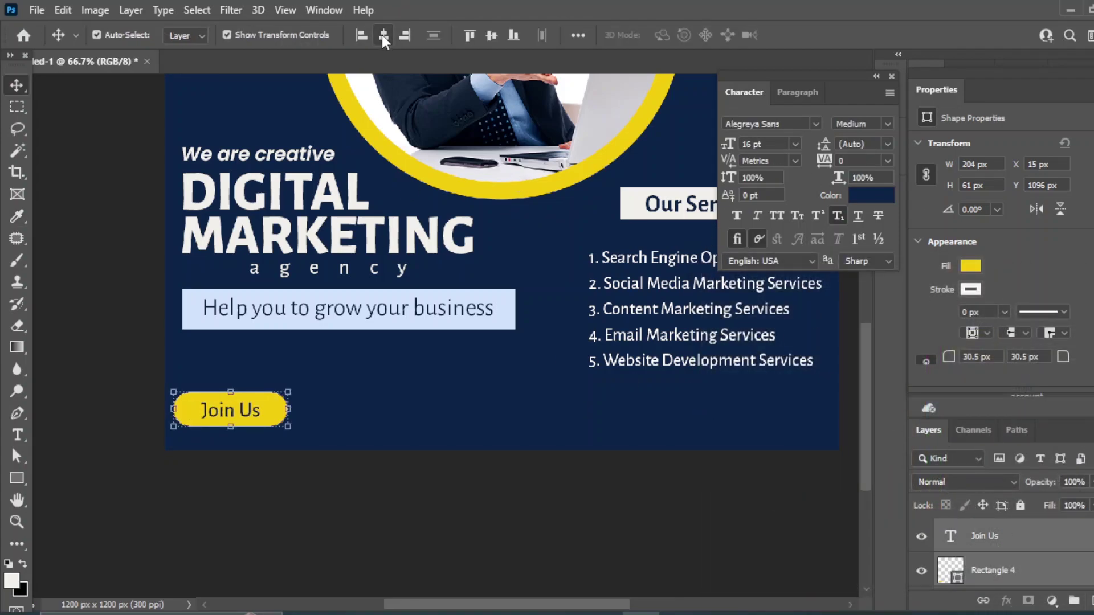
click(500, 480)
click(283, 414)
click(1006, 600)
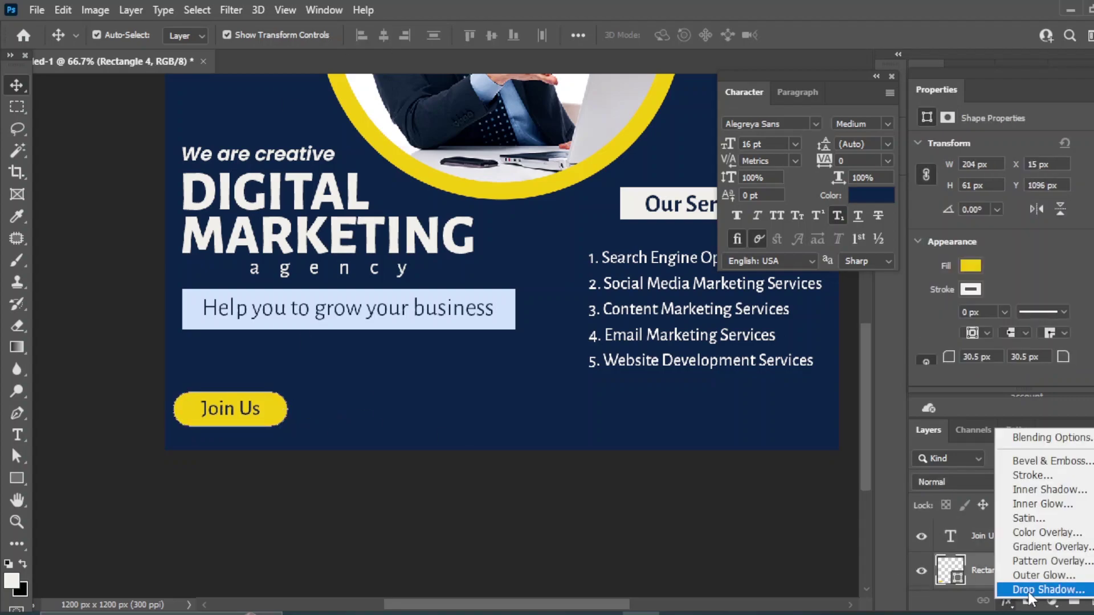
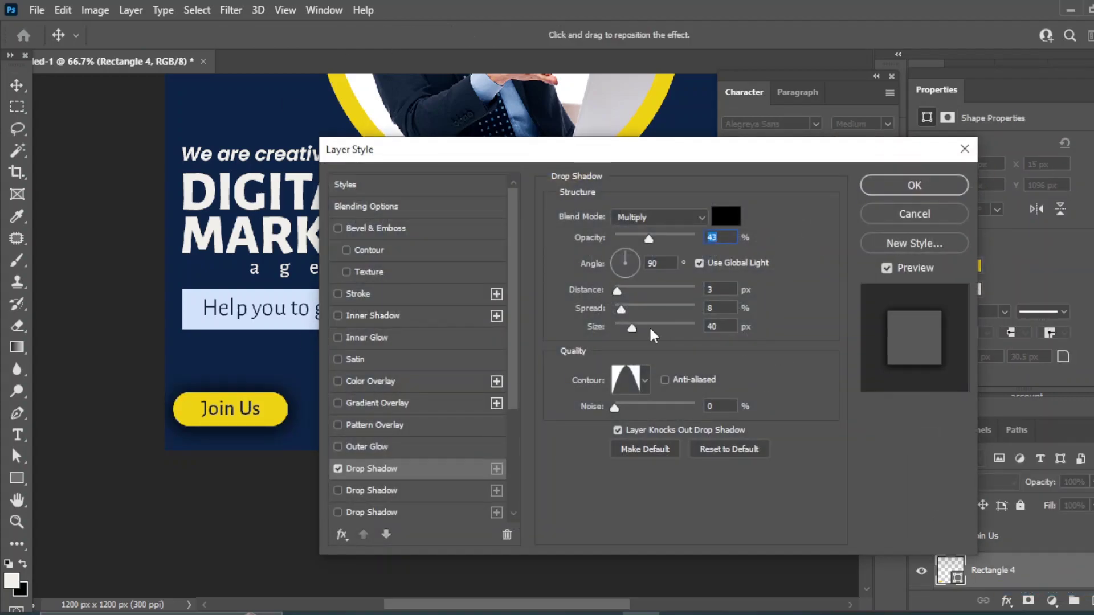
Shrink the Join Us button's drop shadow to 8 px size and apply it.
drag(628, 329, 622, 327)
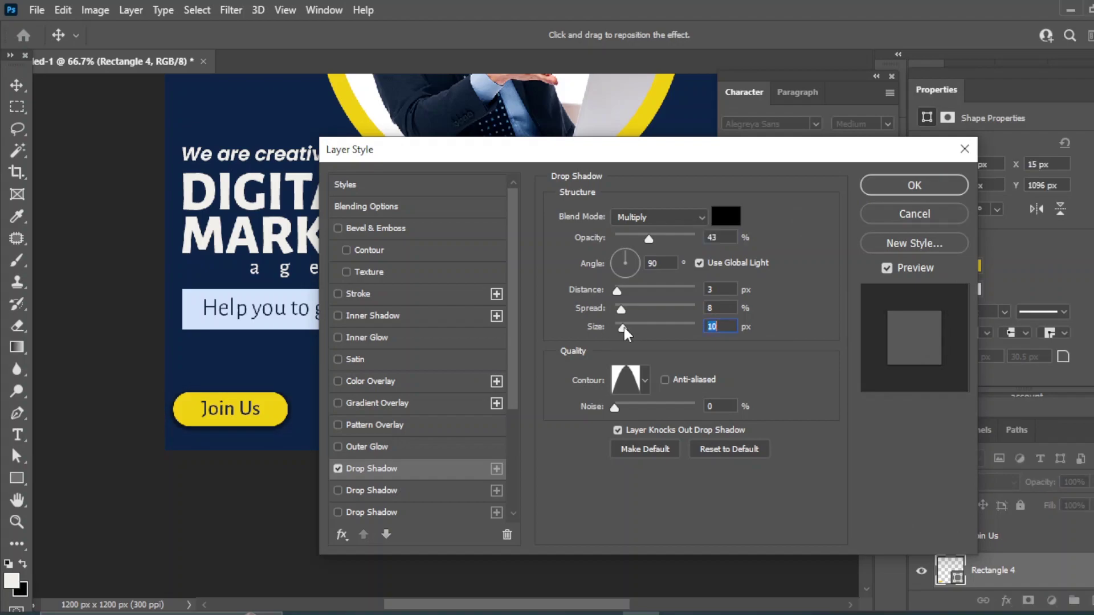
text(8)
click(914, 185)
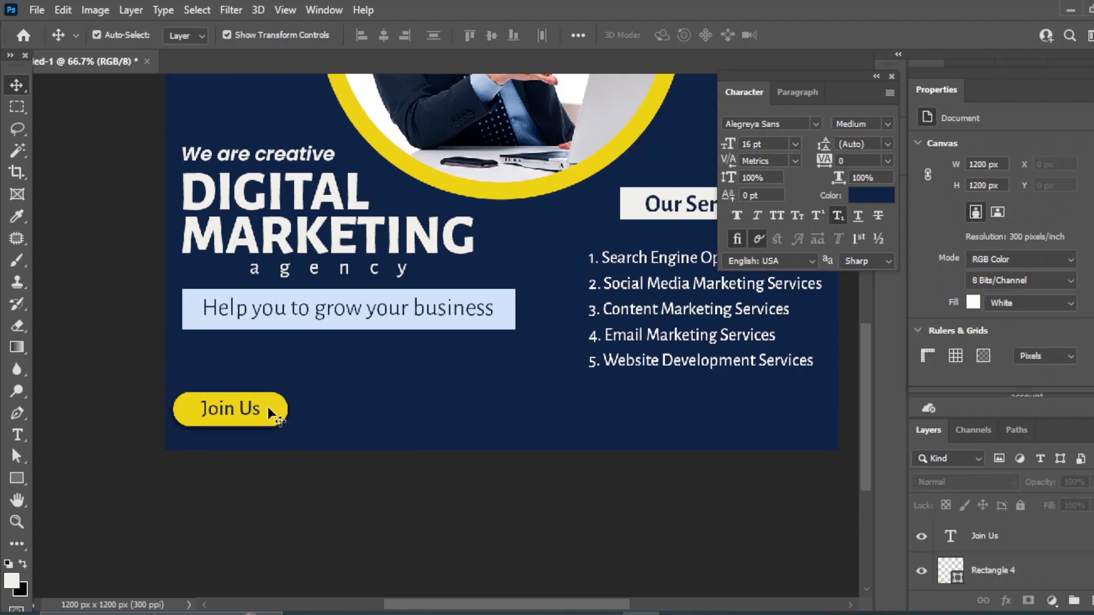
Duplicate the Join Us text, move the copy right of the button and colour it white.
click(250, 409)
key(ctrl+j)
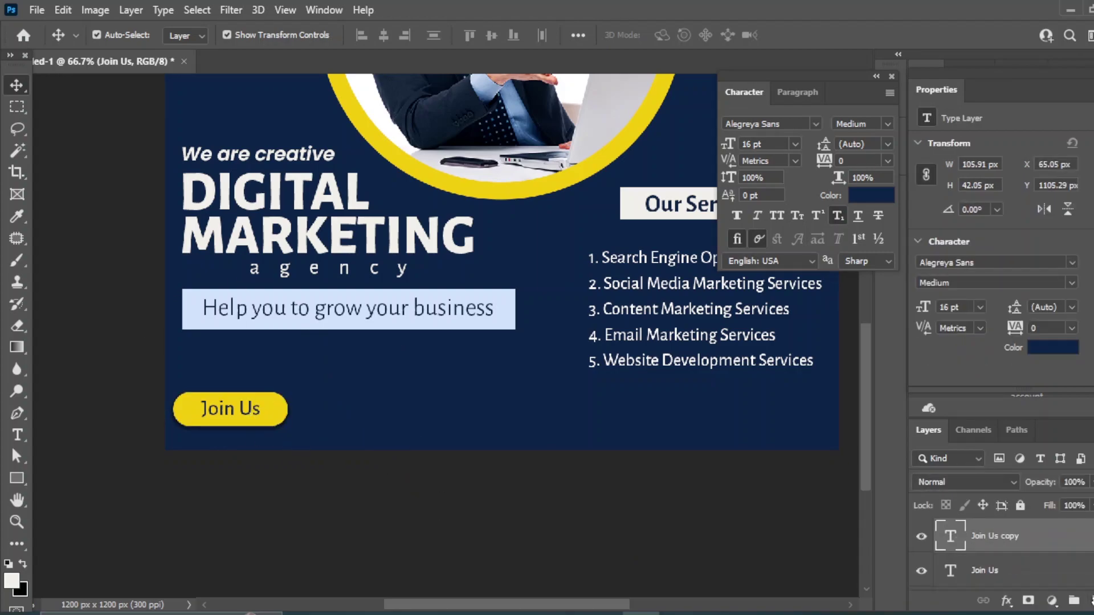
drag(242, 405, 527, 433)
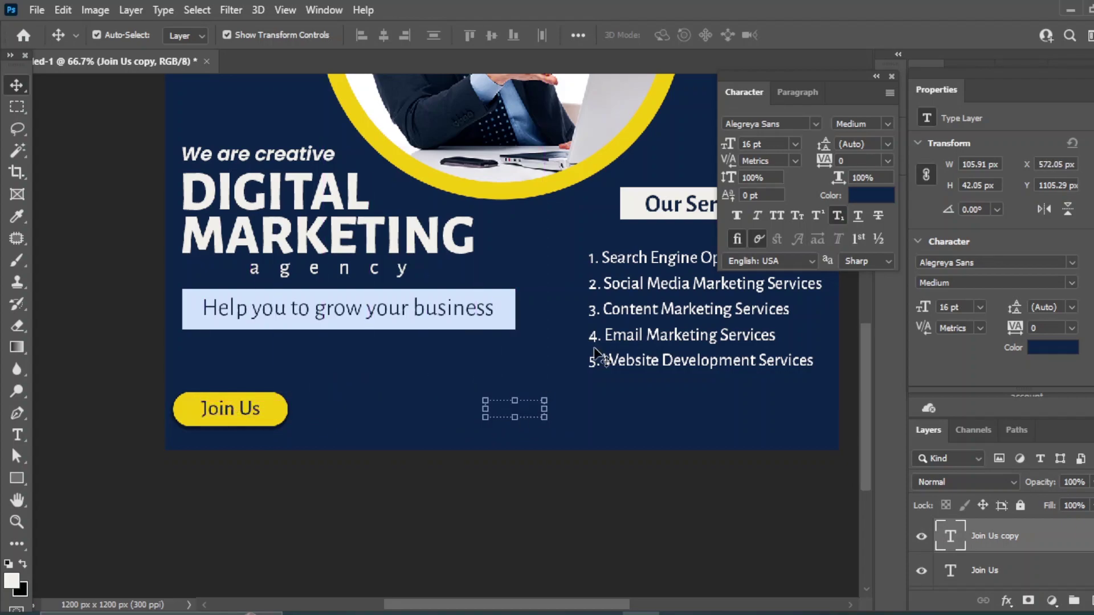
click(879, 200)
click(577, 93)
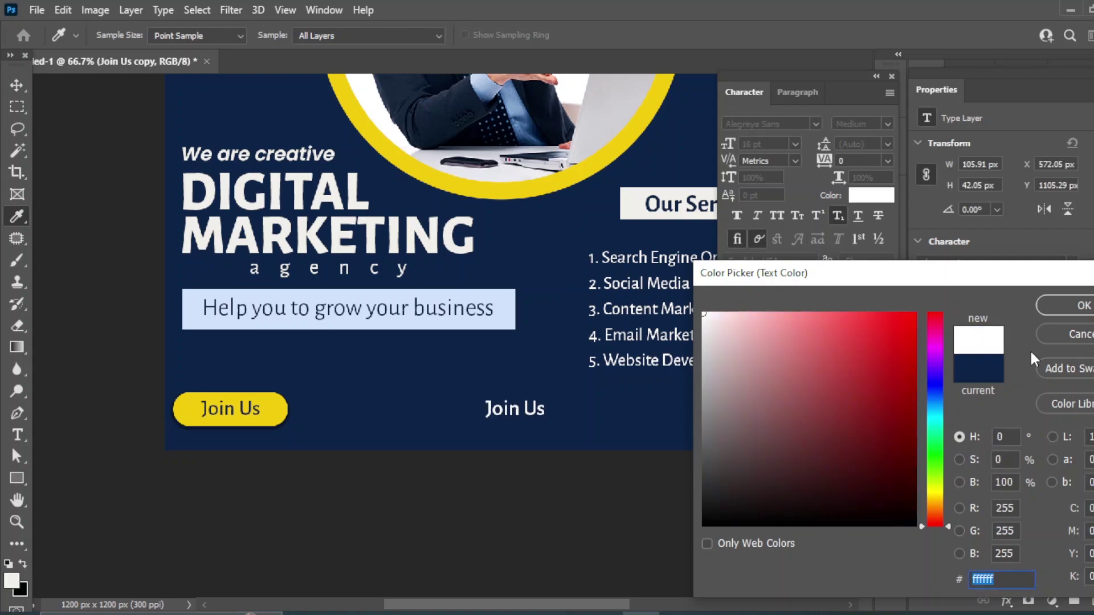
click(1080, 313)
click(97, 435)
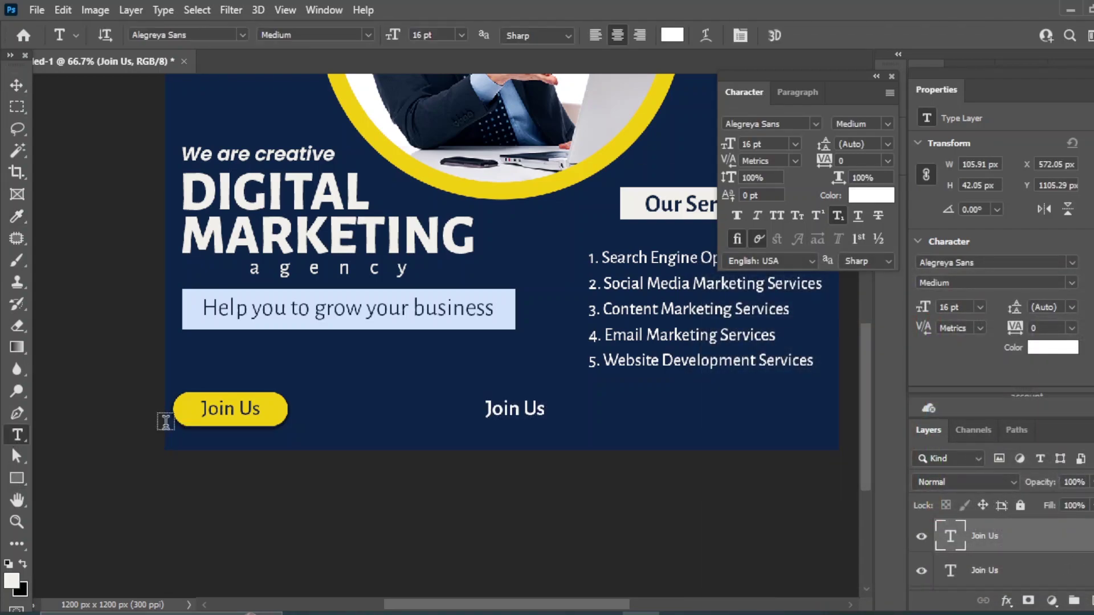
drag(487, 407, 575, 418)
text(www)
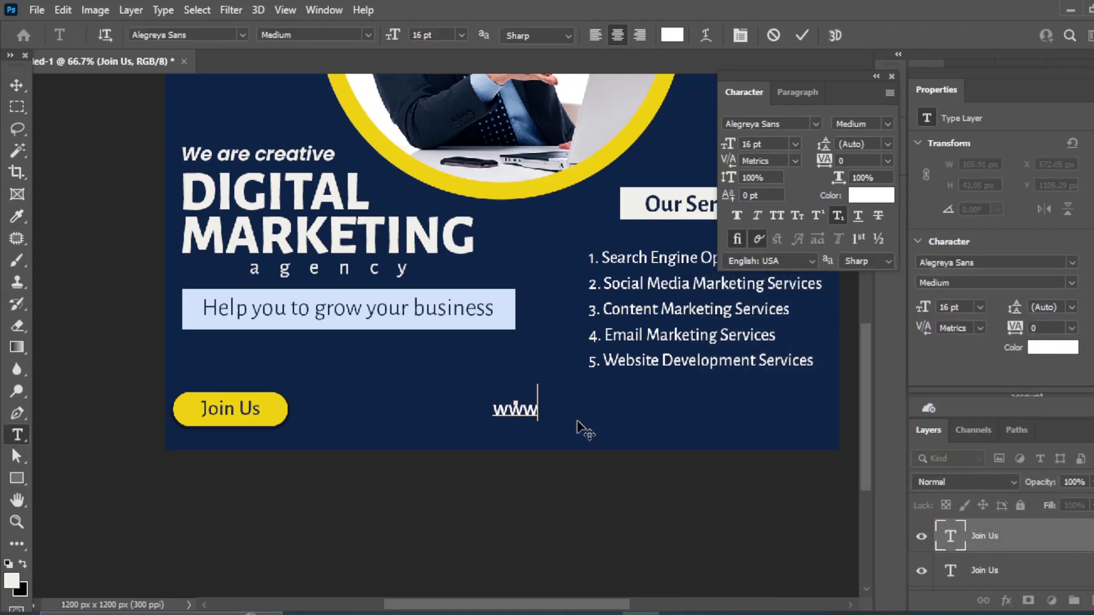
text(.socia)
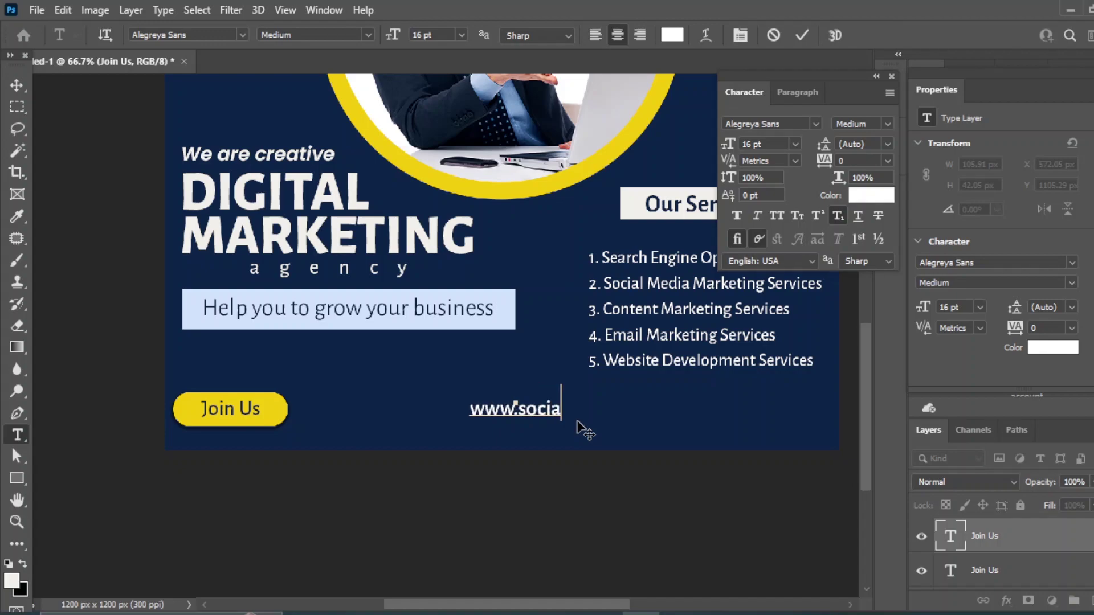
text(lmedia.)
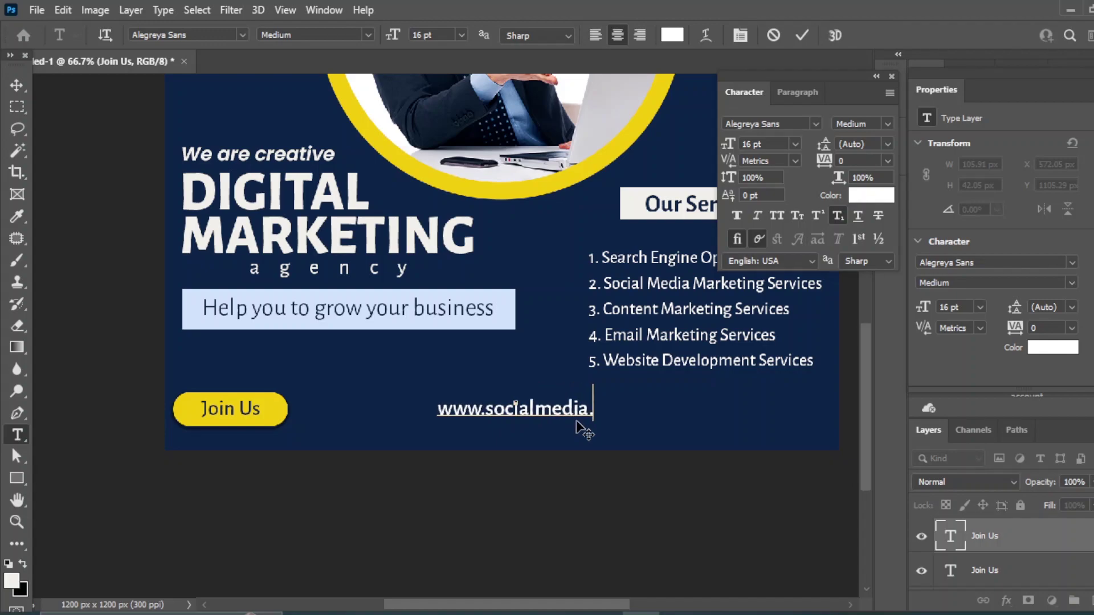
text(com)
key(ctrl+Return)
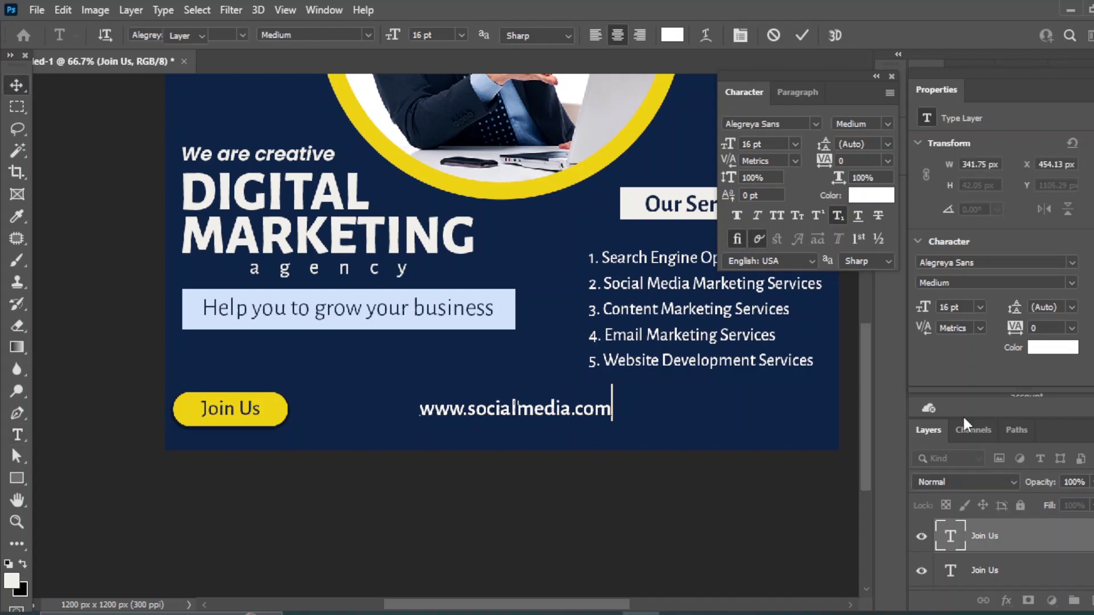
key(v)
Set the web address to 14 pt and nudge it slightly left.
click(796, 144)
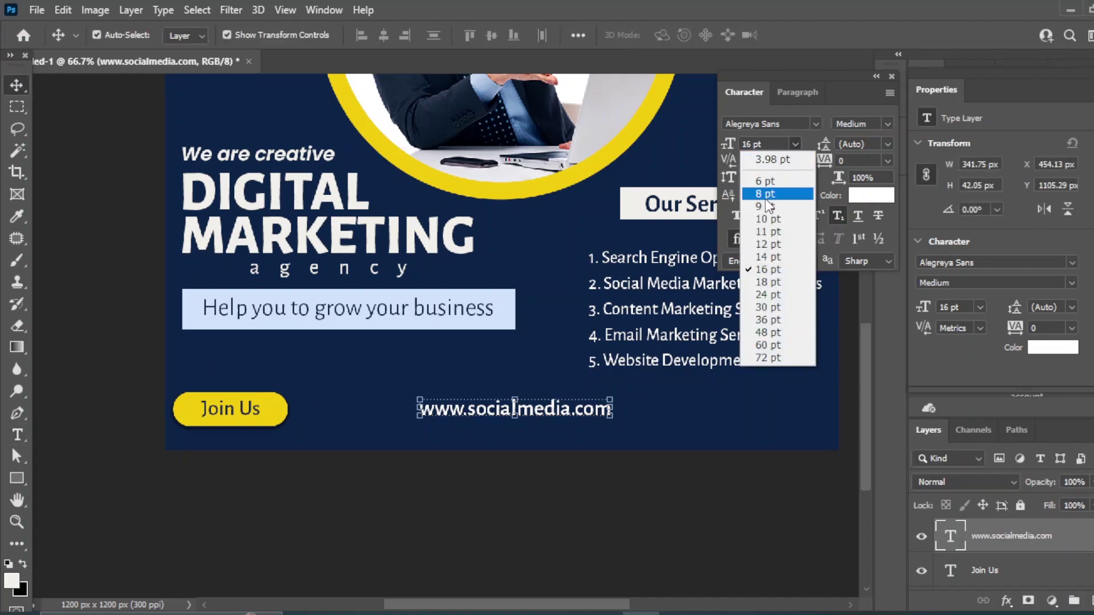
click(764, 257)
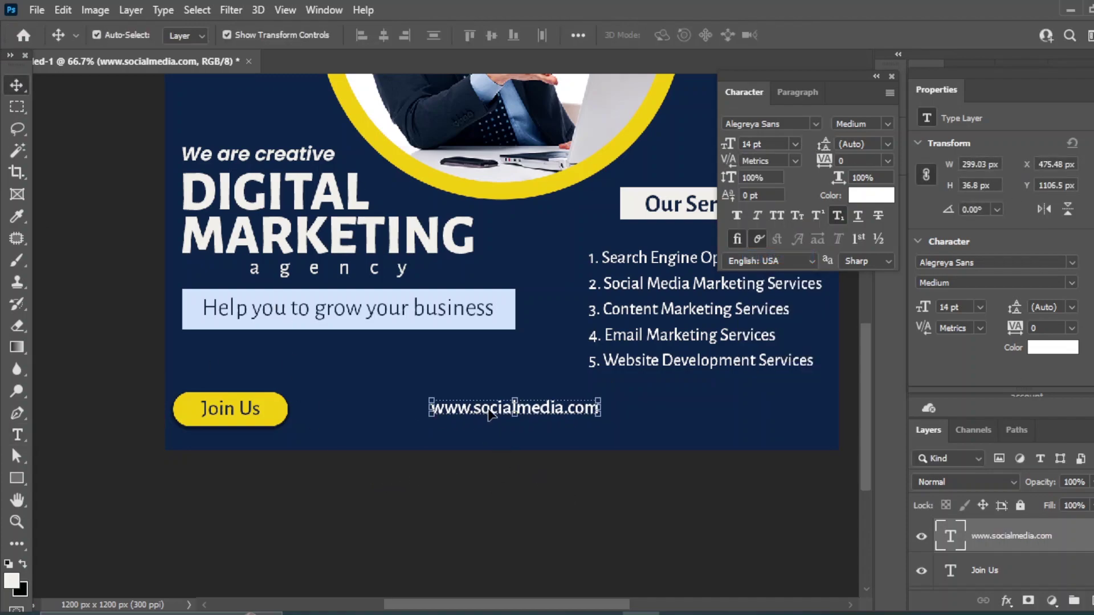
drag(491, 414, 482, 415)
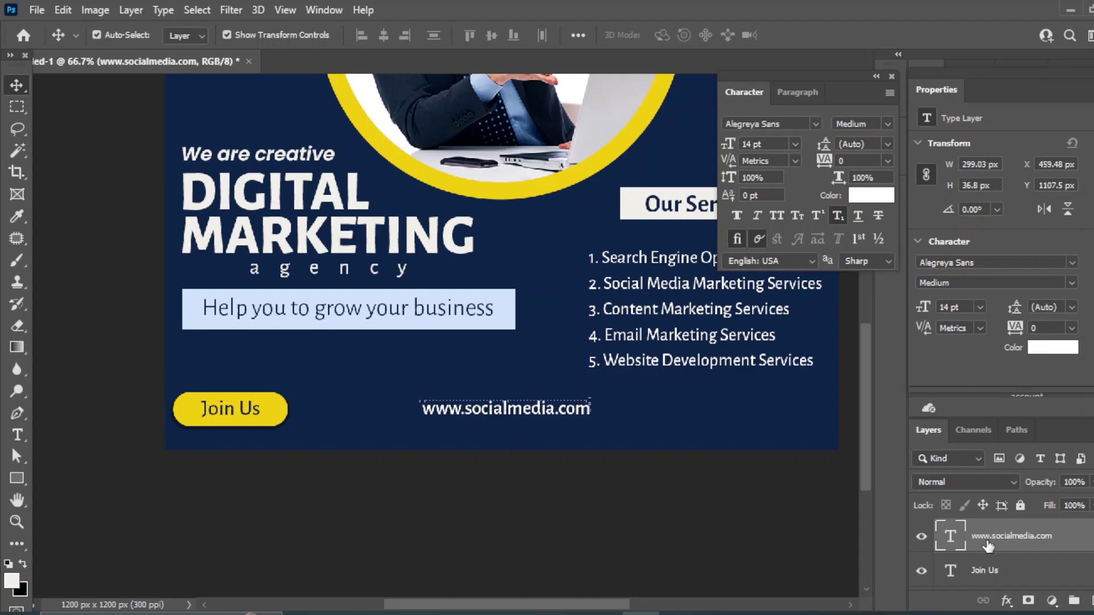
scroll(1002, 547, down, 3)
scroll(1047, 550, down, 3)
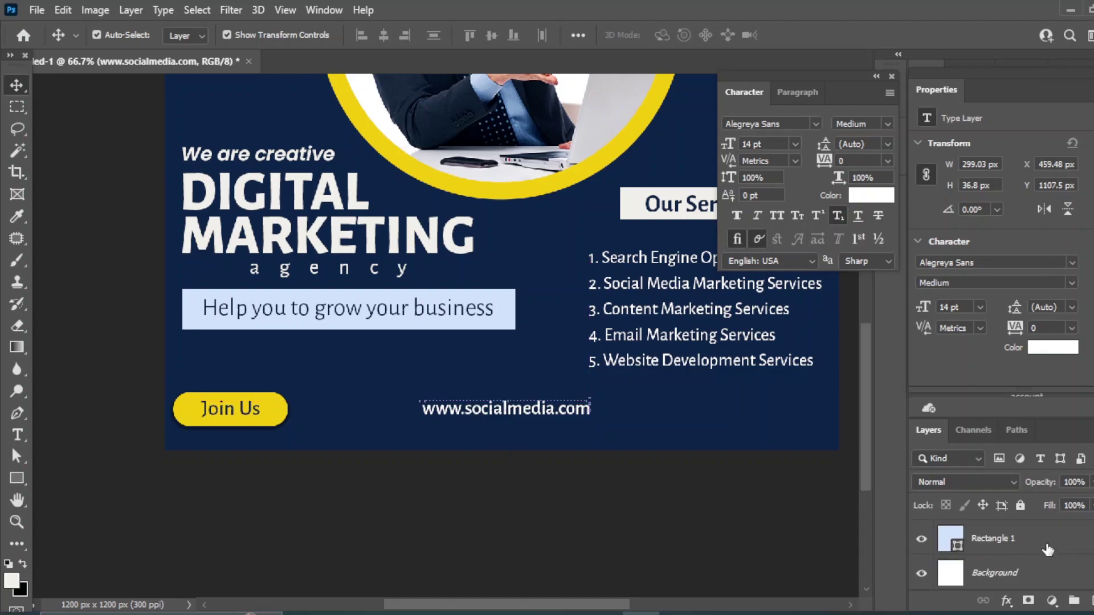
click(990, 544)
drag(520, 408, 513, 408)
click(606, 464)
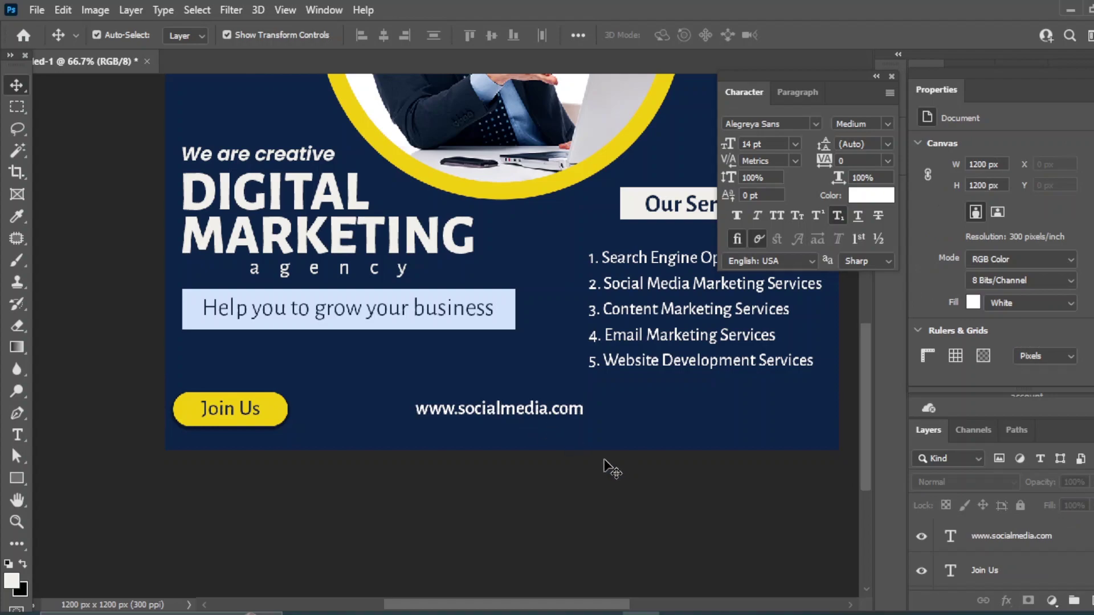
Copy the web address to the bottom right and retype it as the contact phone number.
click(538, 415)
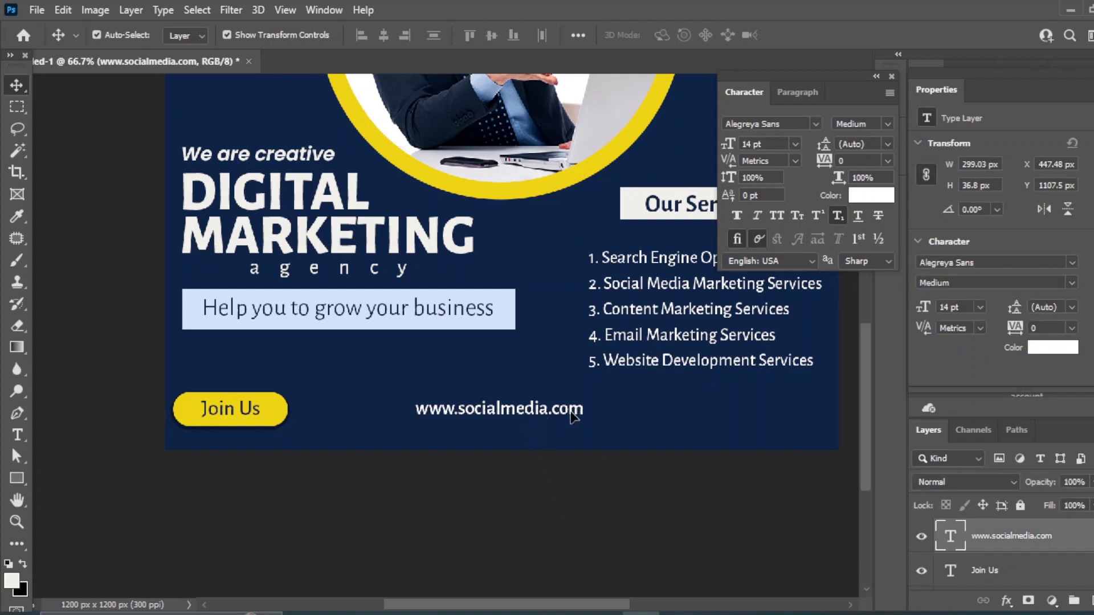
drag(1011, 536, 1061, 602)
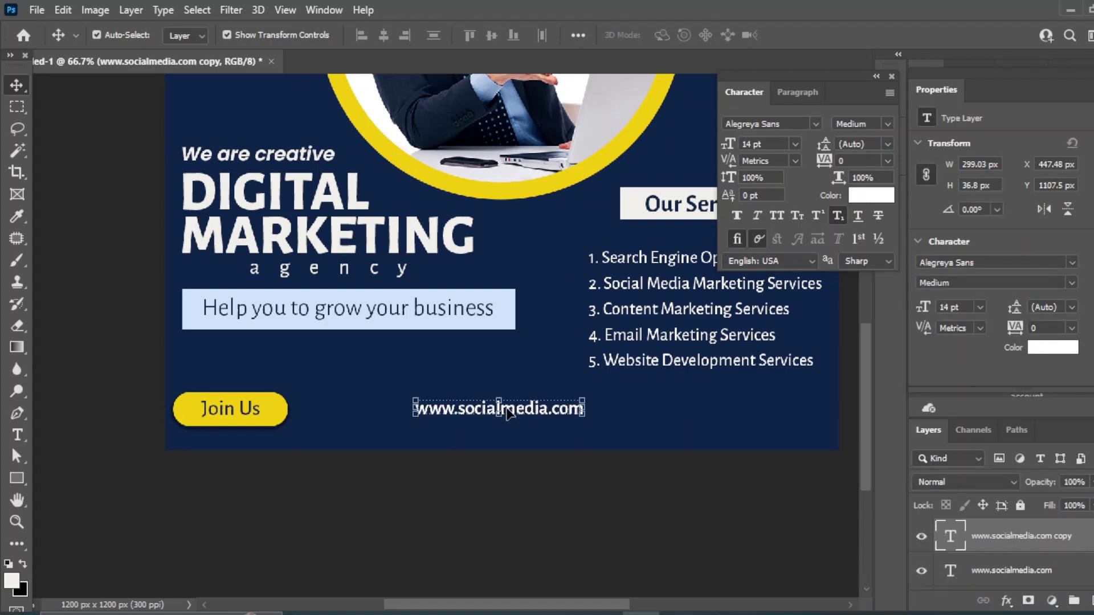
drag(509, 409, 739, 409)
click(18, 435)
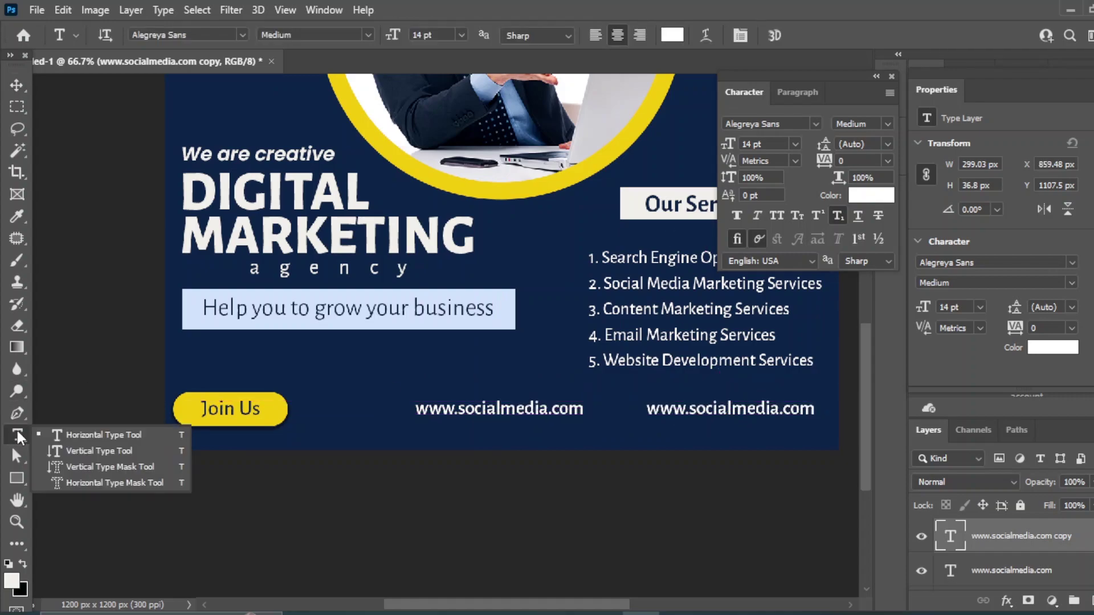
click(97, 434)
drag(649, 409, 827, 409)
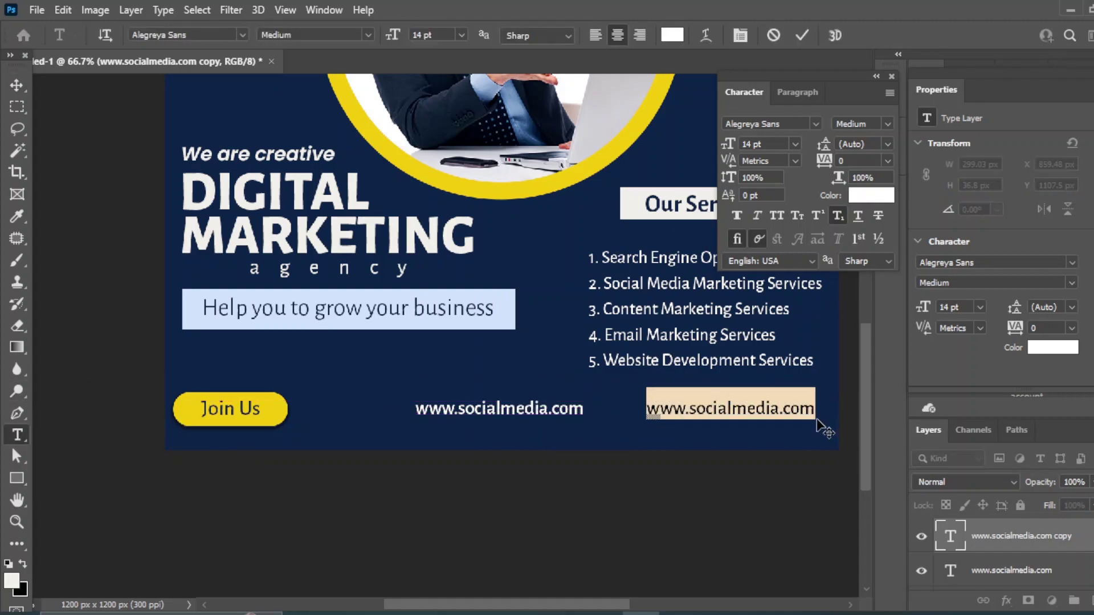
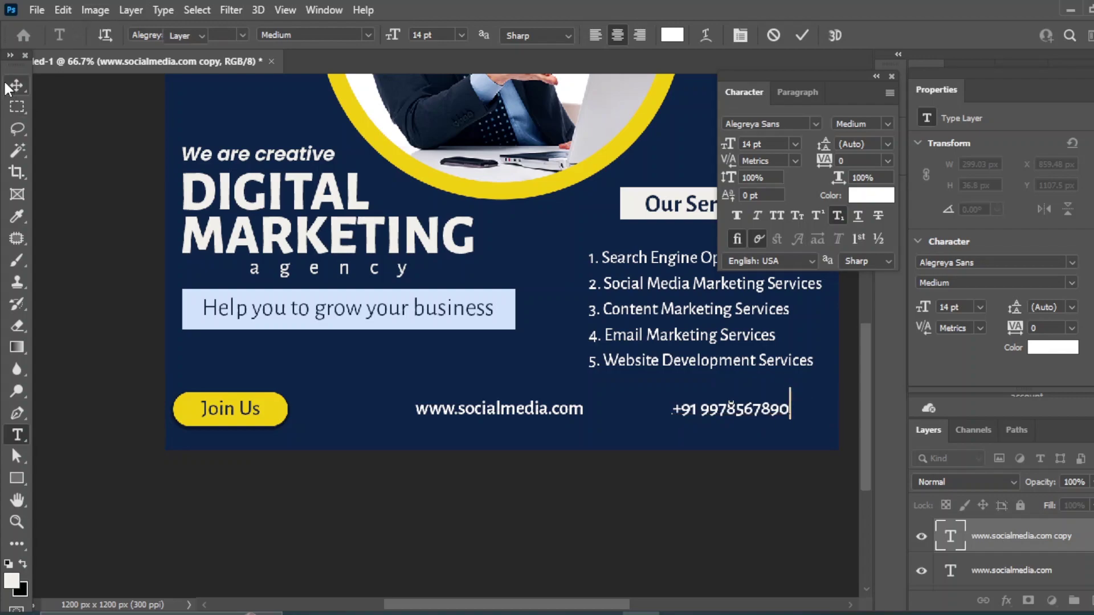
click(16, 84)
click(668, 530)
Align the Join Us, web and phone texts in one row and nudge the footer down.
drag(668, 536, 228, 399)
click(491, 35)
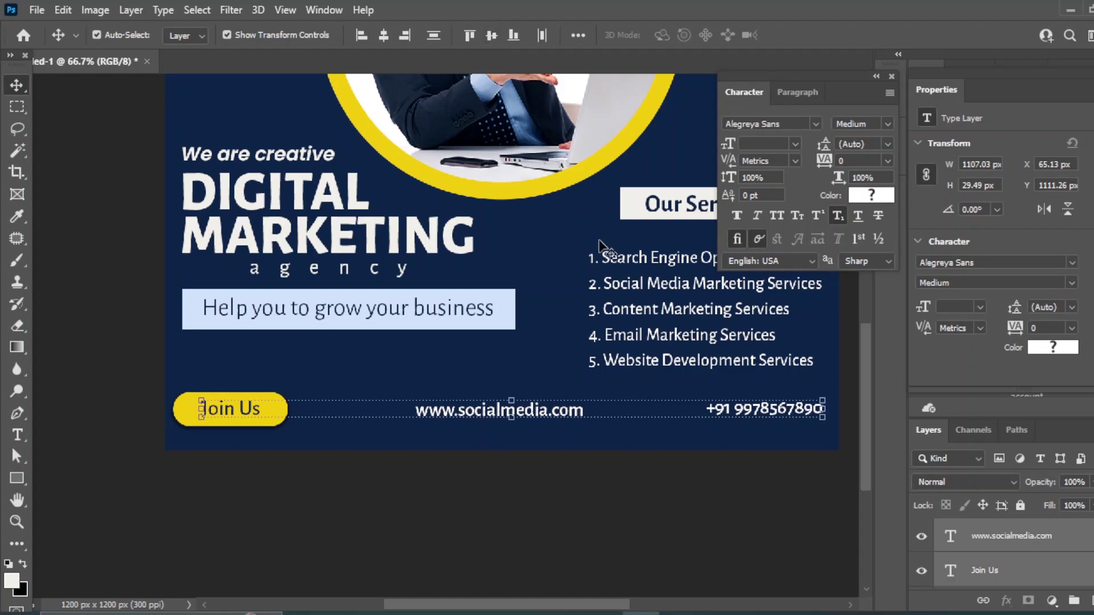
click(712, 536)
scroll(1032, 548, down, 2)
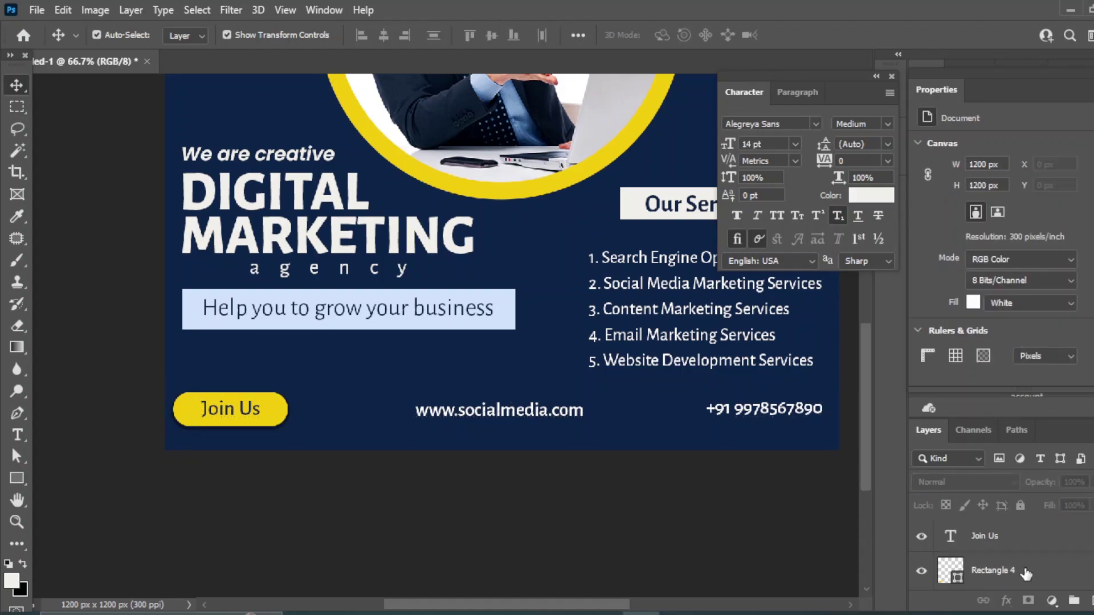
click(1026, 565)
scroll(1020, 546, up, 3)
shift+click(1020, 545)
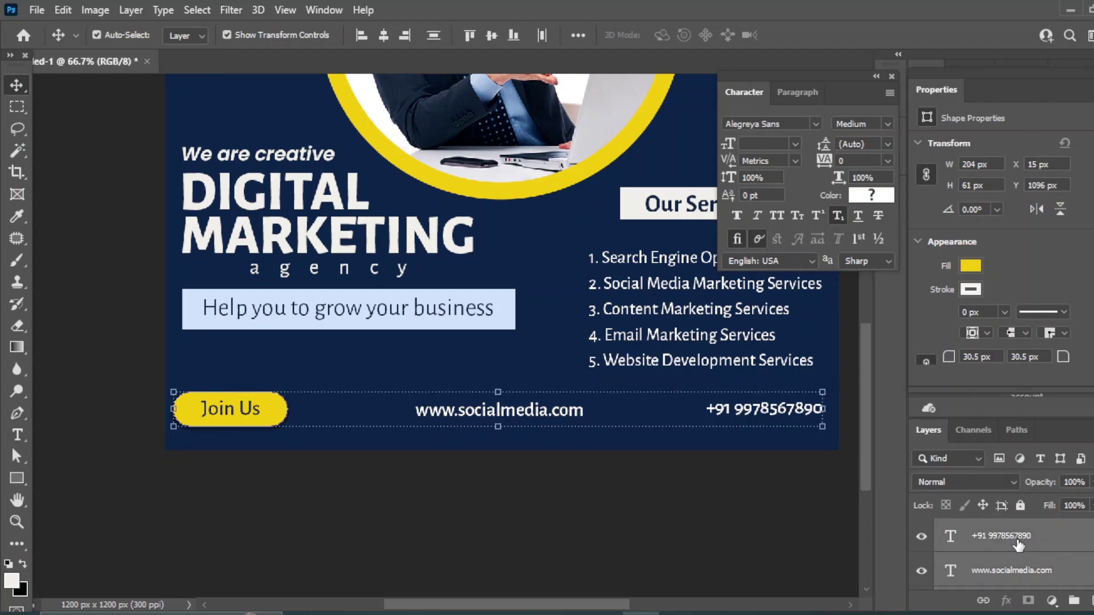
key(shift+Down)
click(757, 538)
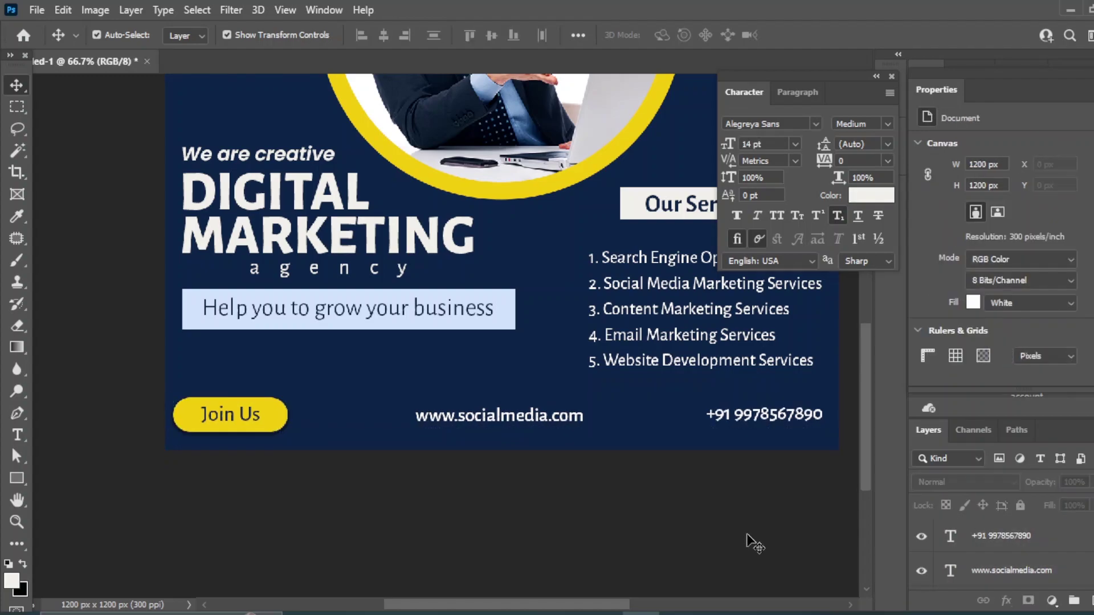
key(ctrl+minus)
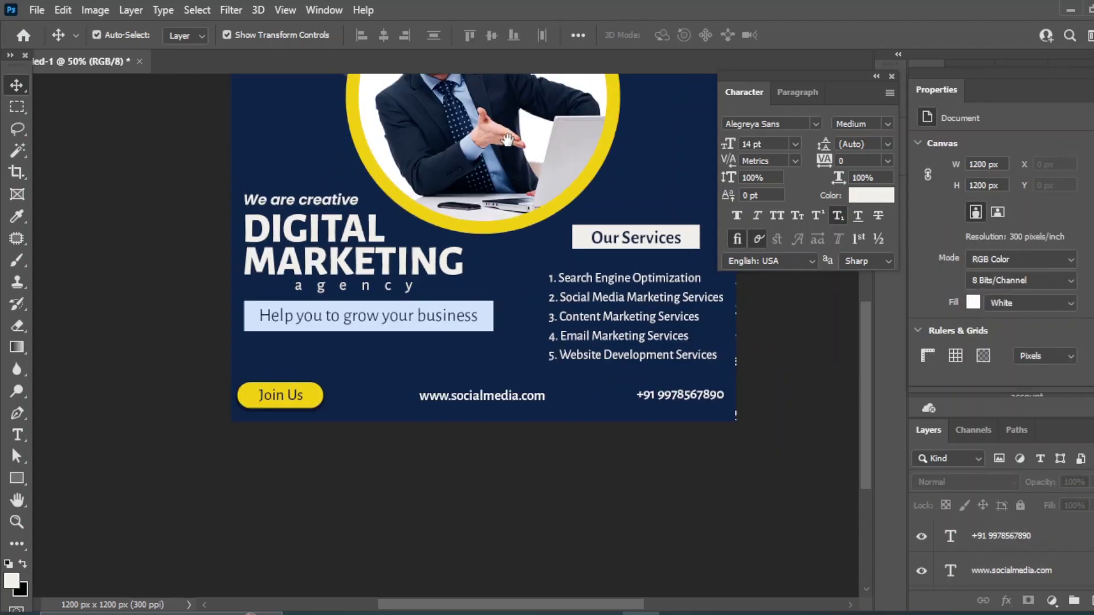
Give the portrait's yellow ring a 13 px white Stroke positioned outside.
drag(506, 139, 467, 305)
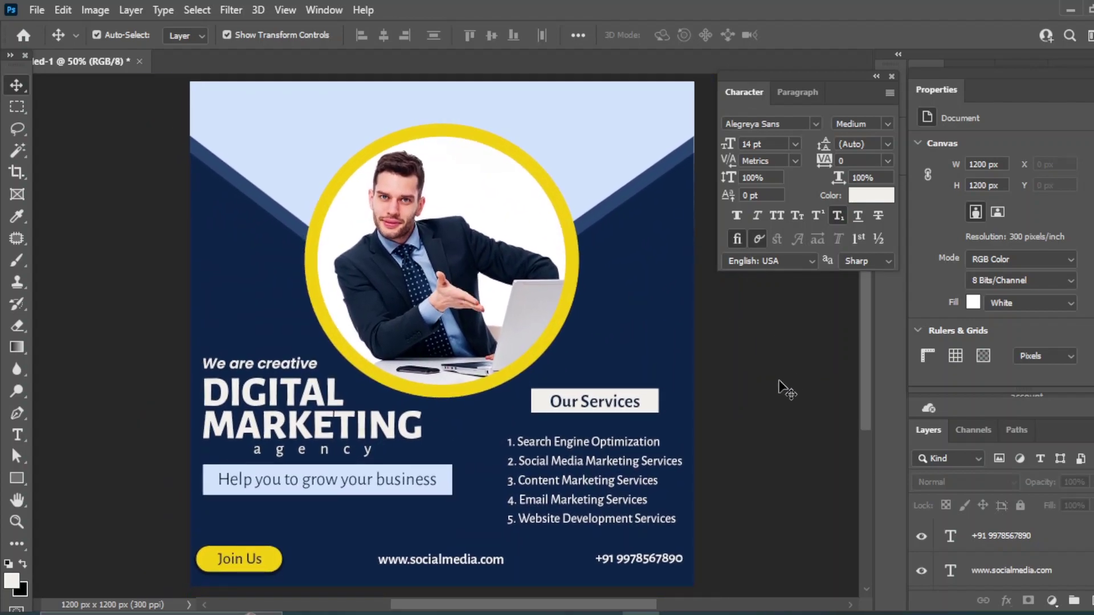
click(516, 369)
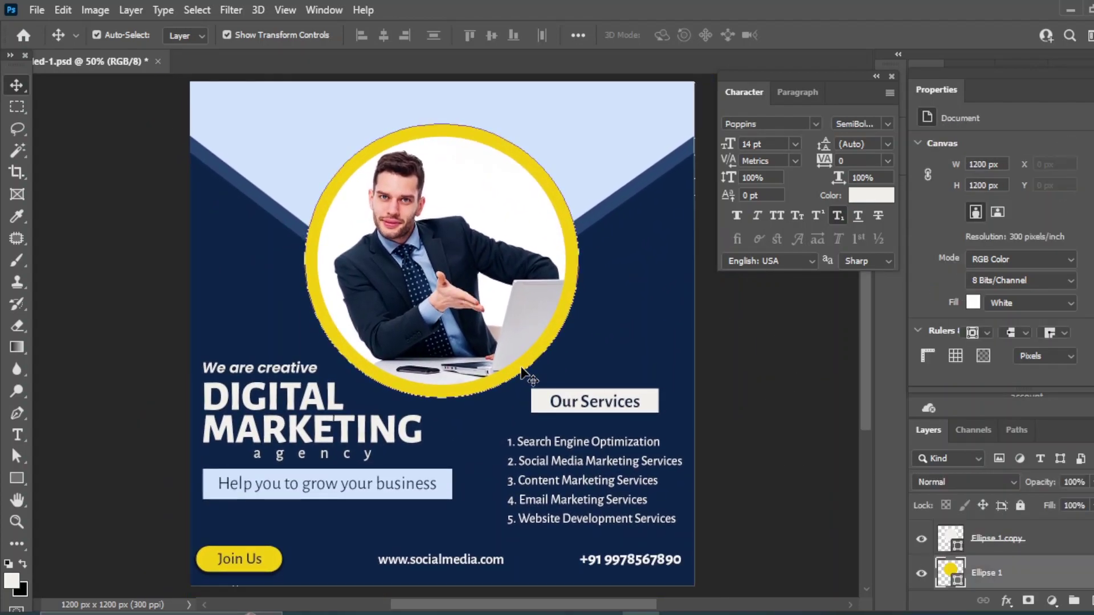
click(1006, 600)
click(1035, 435)
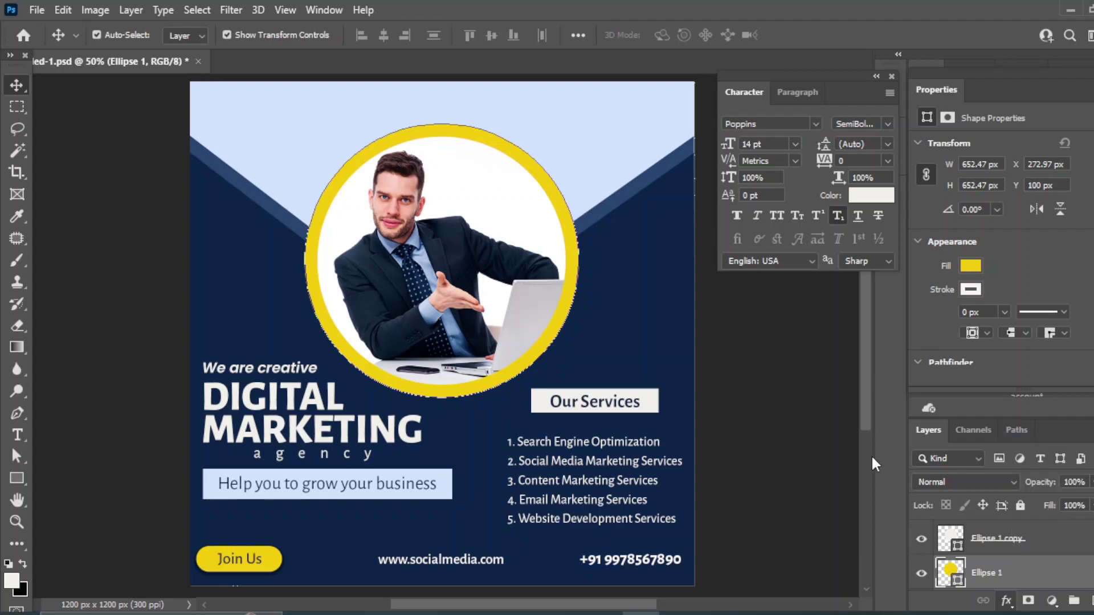
click(526, 296)
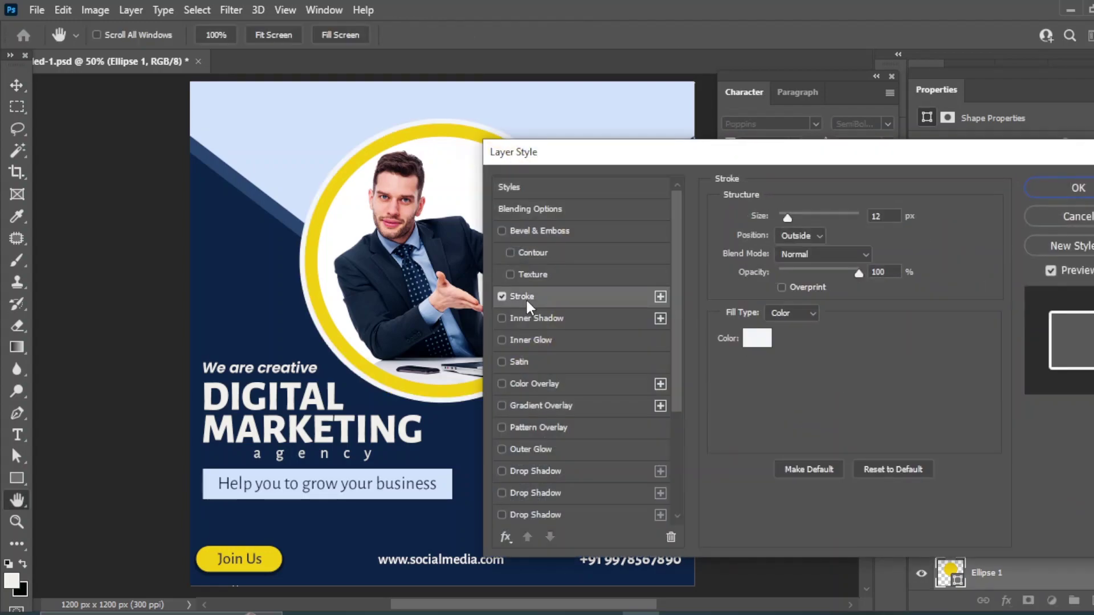
click(766, 344)
click(1055, 306)
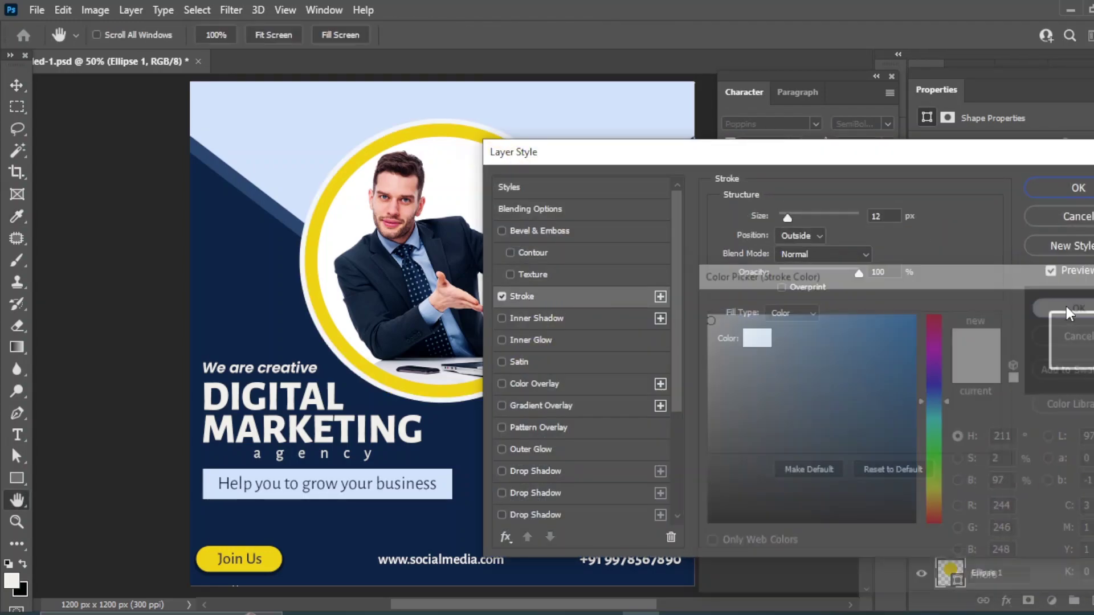
drag(897, 216, 867, 214)
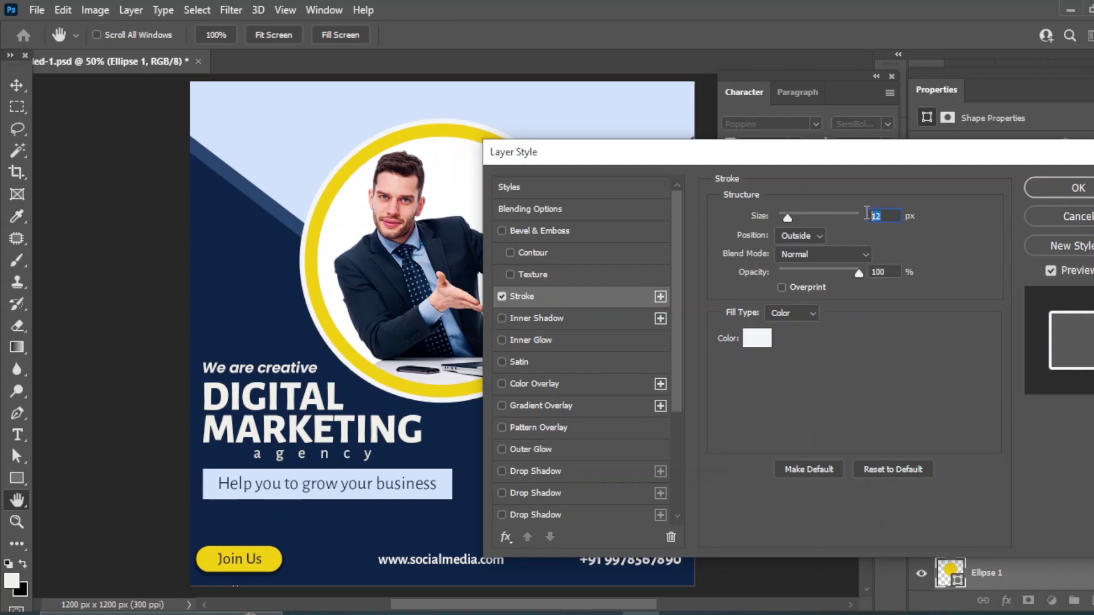
text(13)
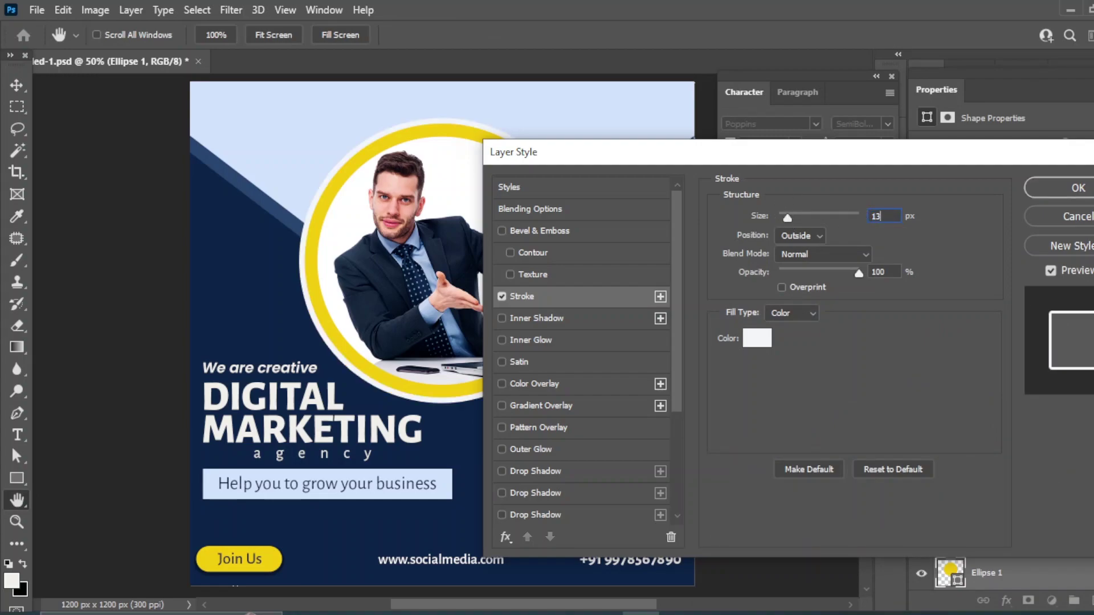
key(Return)
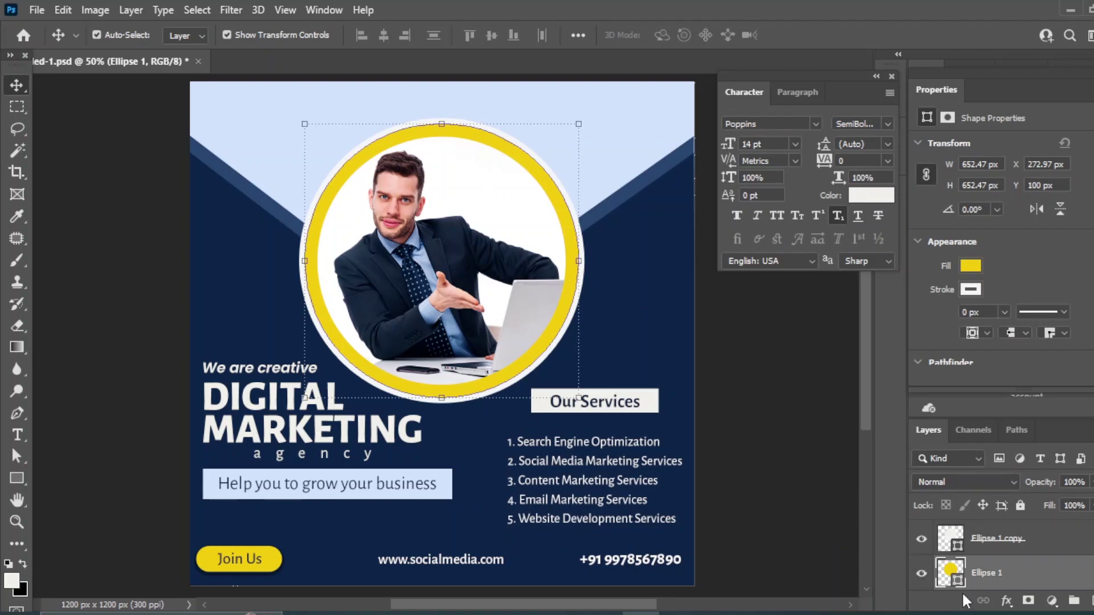
Add an Outer Glow in navy 0c2447 with 84 px size to the yellow ring.
click(1006, 601)
click(1048, 441)
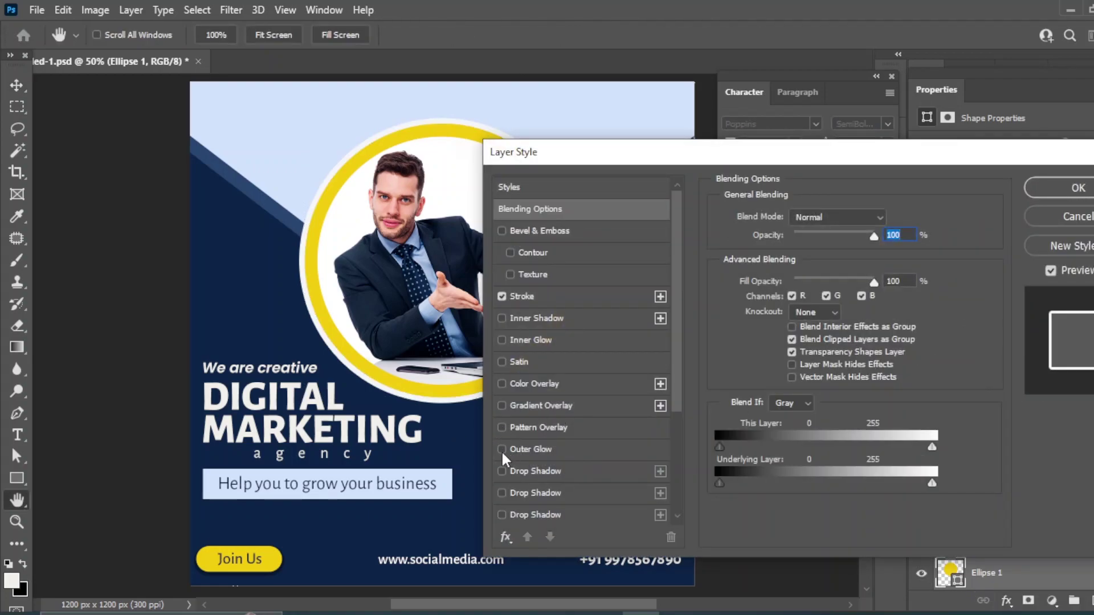
click(500, 449)
click(530, 447)
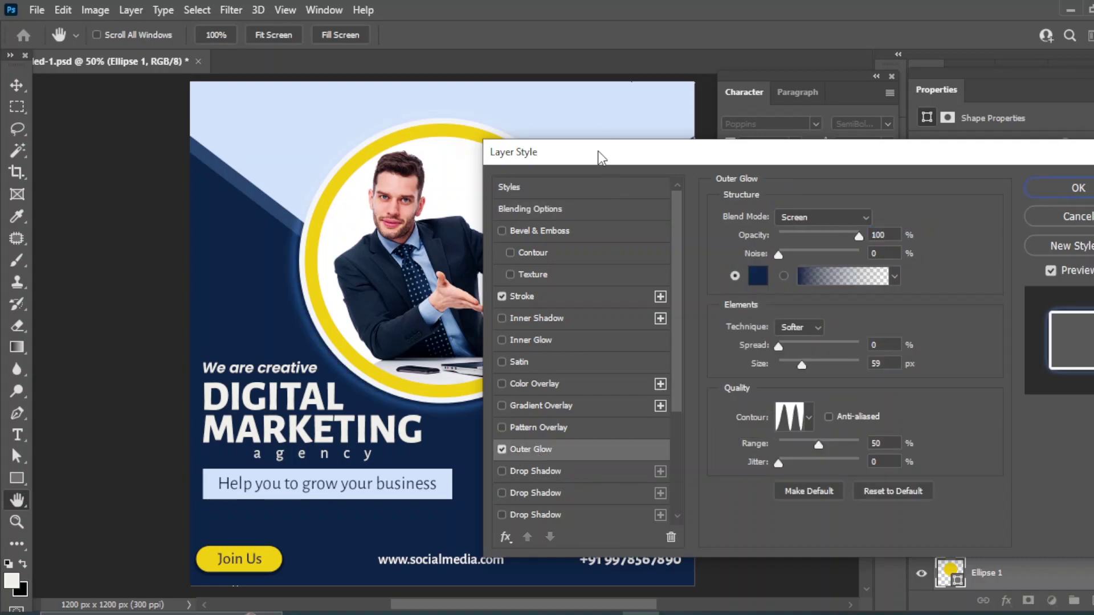
mouse_move(597, 151)
mouse_down()
mouse_move(723, 143)
mouse_move(725, 131)
mouse_up()
click(885, 254)
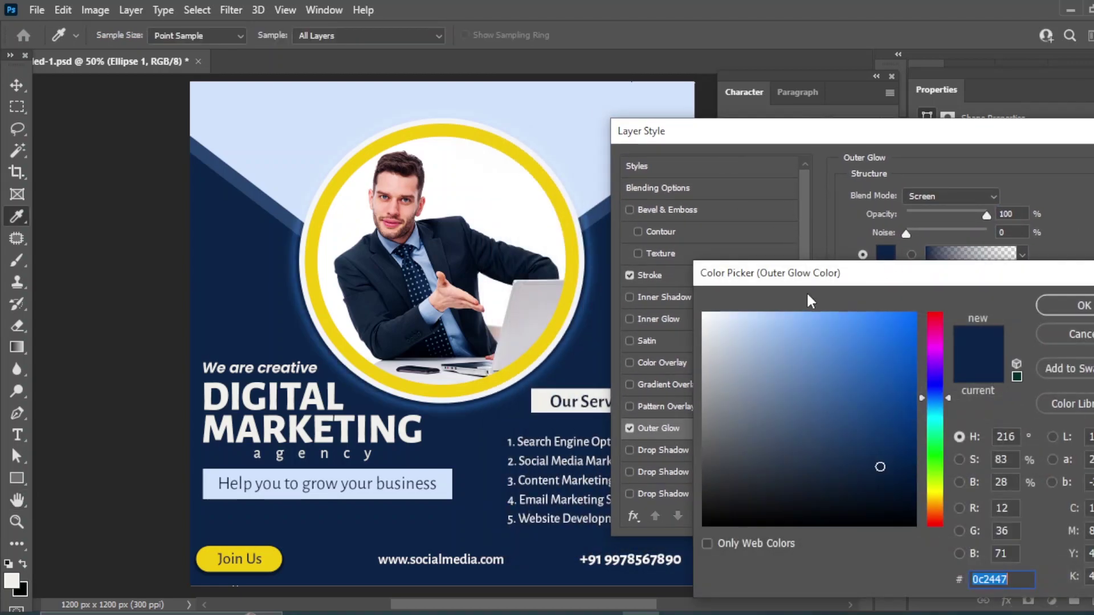
click(1083, 306)
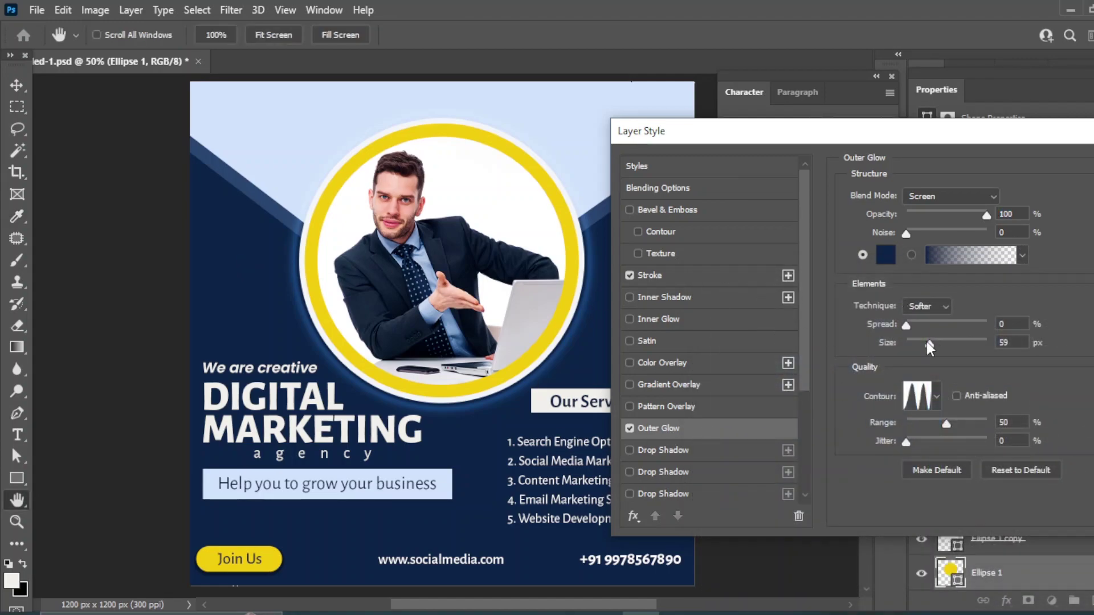
drag(929, 342, 938, 341)
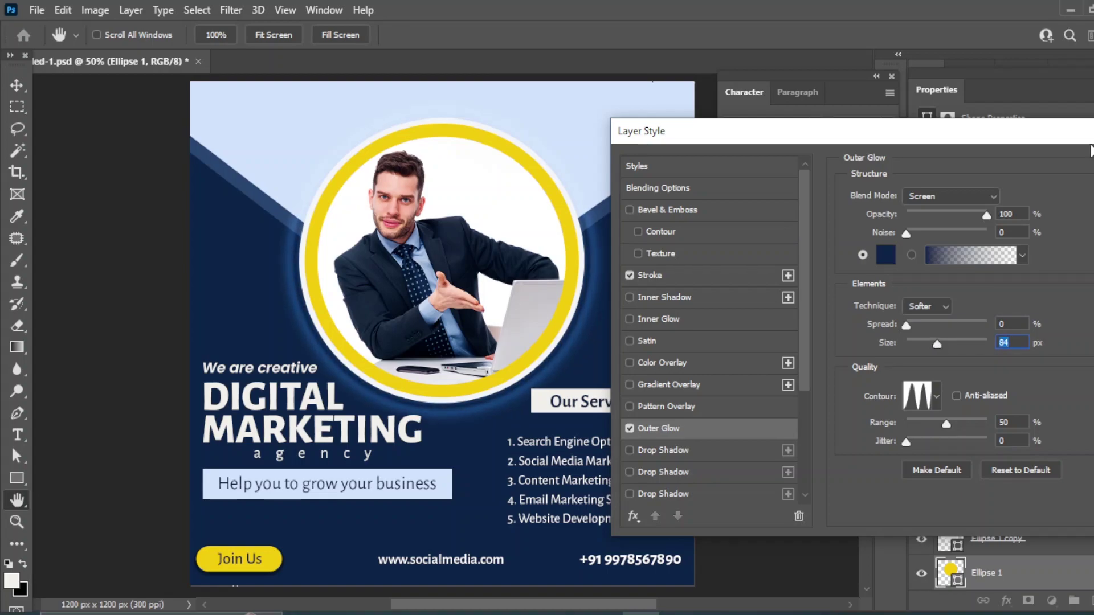
drag(855, 130, 783, 118)
key(Return)
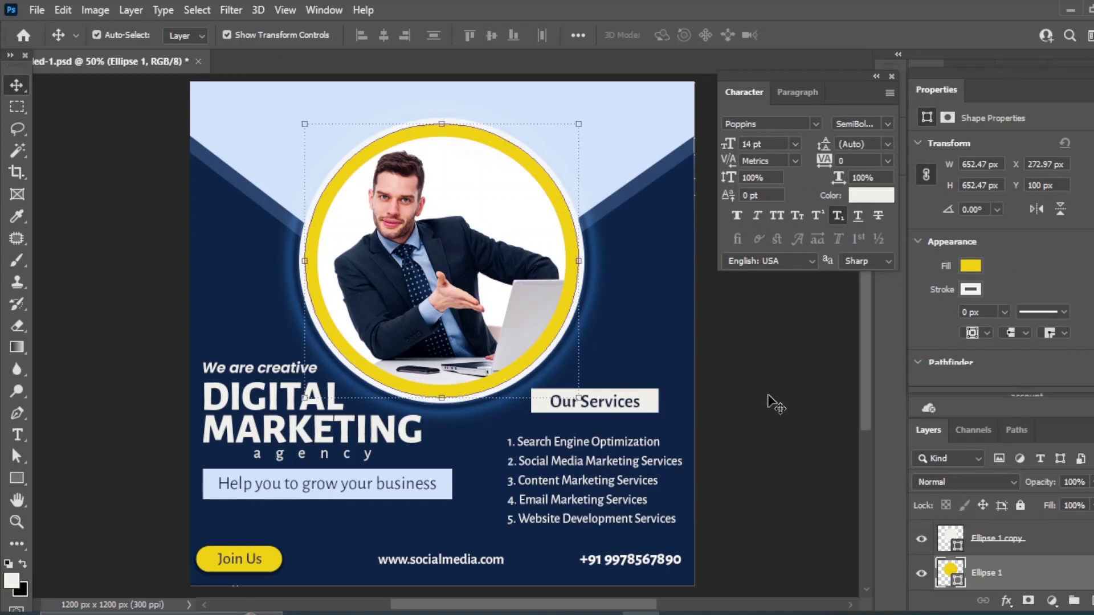
click(726, 392)
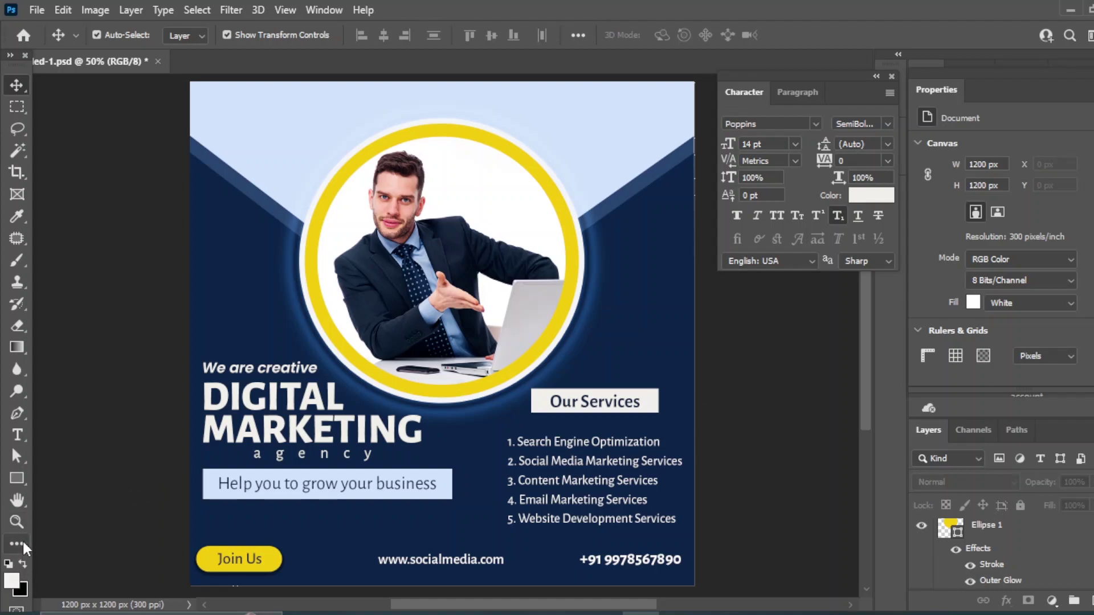
Draw a small white triangle near the poster's top-left corner on a new layer.
click(1089, 600)
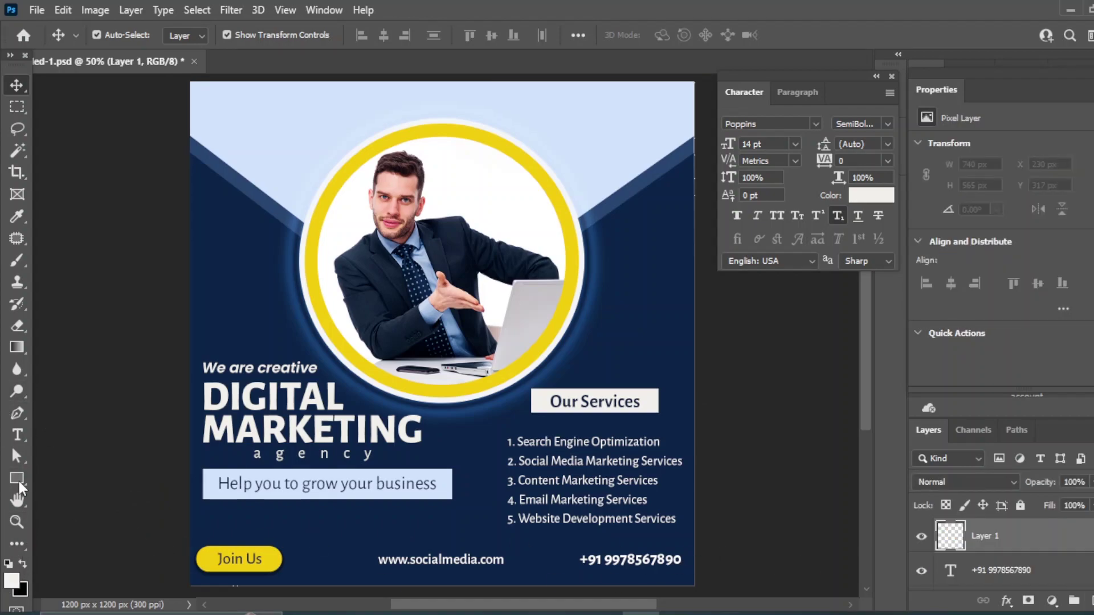
click(17, 477)
click(54, 510)
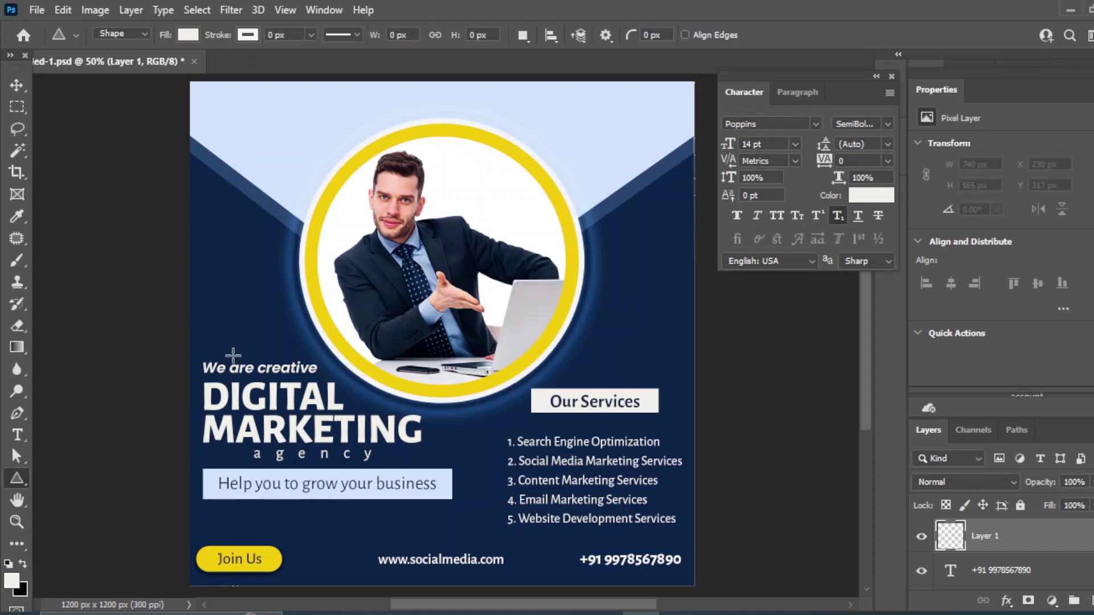
drag(227, 110, 248, 124)
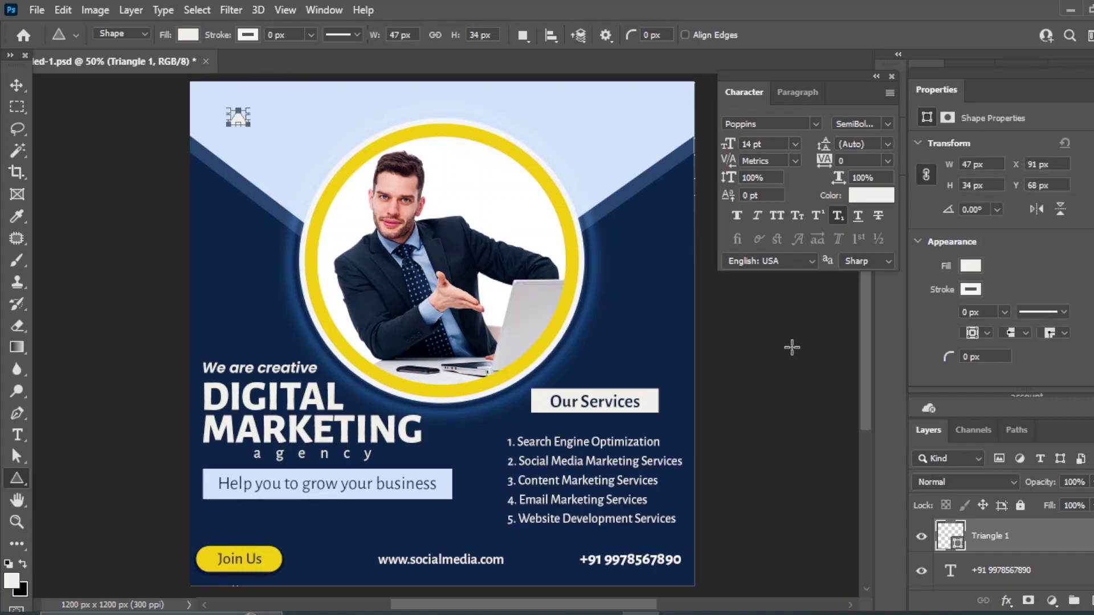
key(v)
click(91, 171)
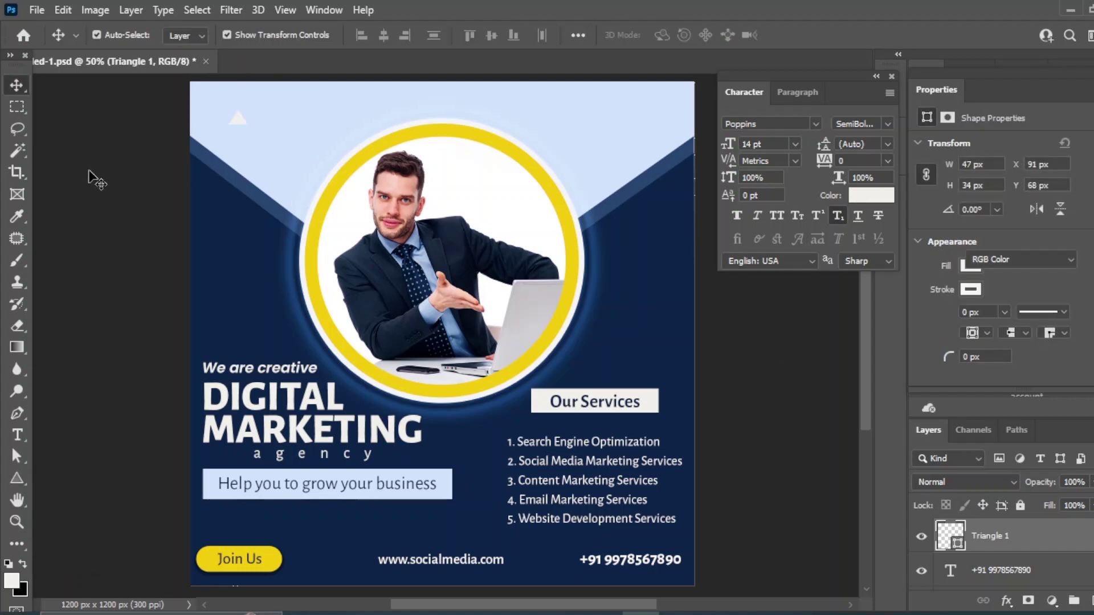
Rotate the triangle about 45 degrees and shrink it slightly.
click(237, 118)
key(ctrl+t)
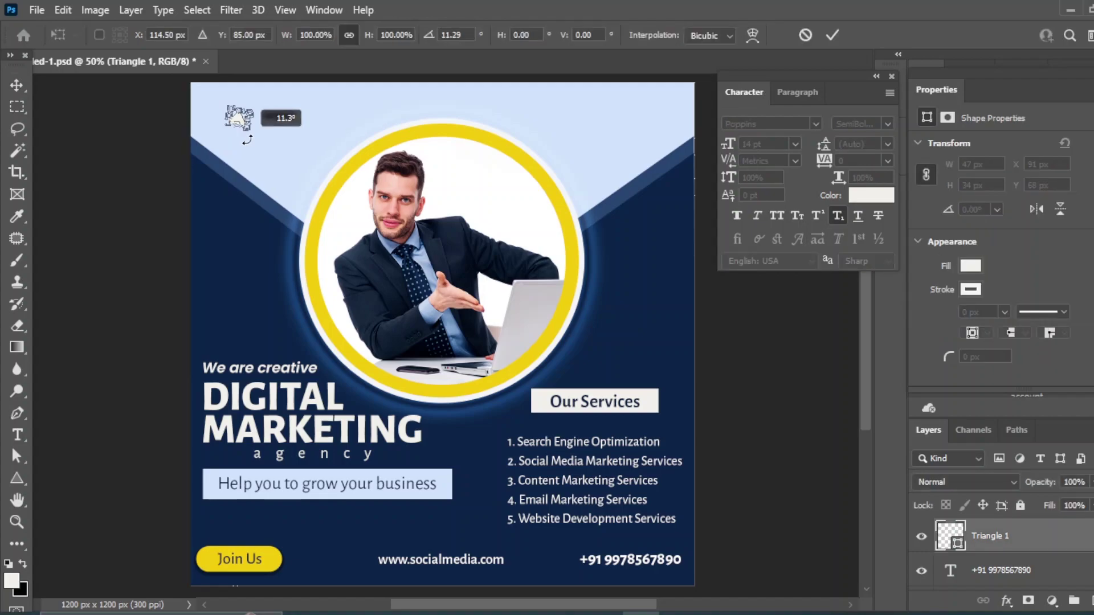
mouse_move(254, 133)
mouse_down()
mouse_move(238, 143)
mouse_move(220, 111)
mouse_move(228, 123)
mouse_up()
key(Return)
click(110, 207)
key(ctrl+t)
key(Return)
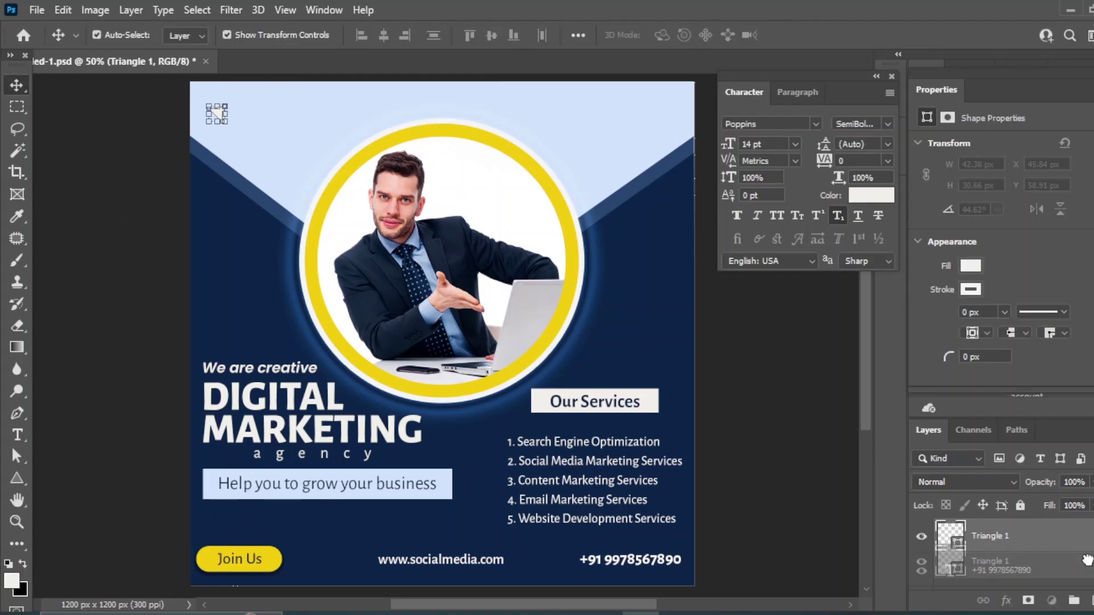
Duplicate the triangle to the upper right and fill the copy with the poster's dark navy.
key(ctrl+j)
mouse_move(216, 117)
mouse_down()
mouse_move(602, 143)
mouse_move(604, 157)
mouse_up()
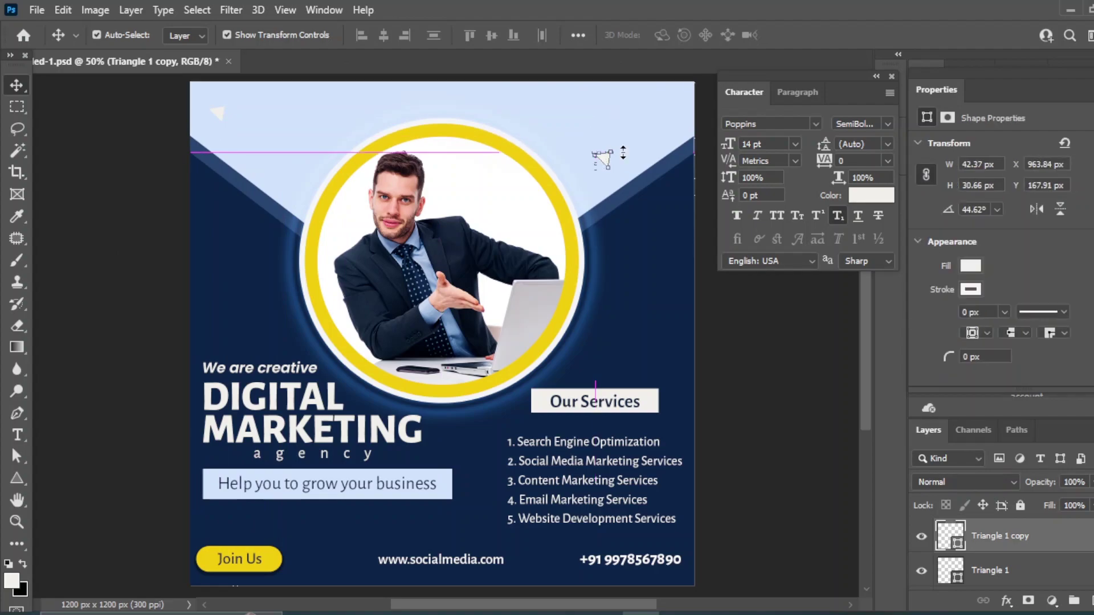
click(865, 197)
click(801, 330)
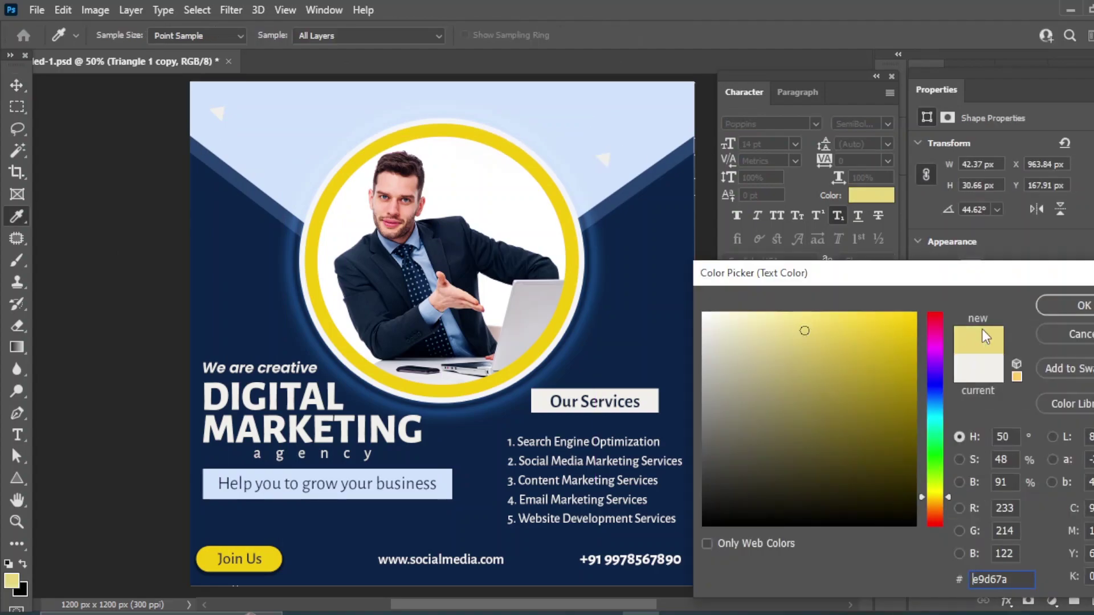
key(Escape)
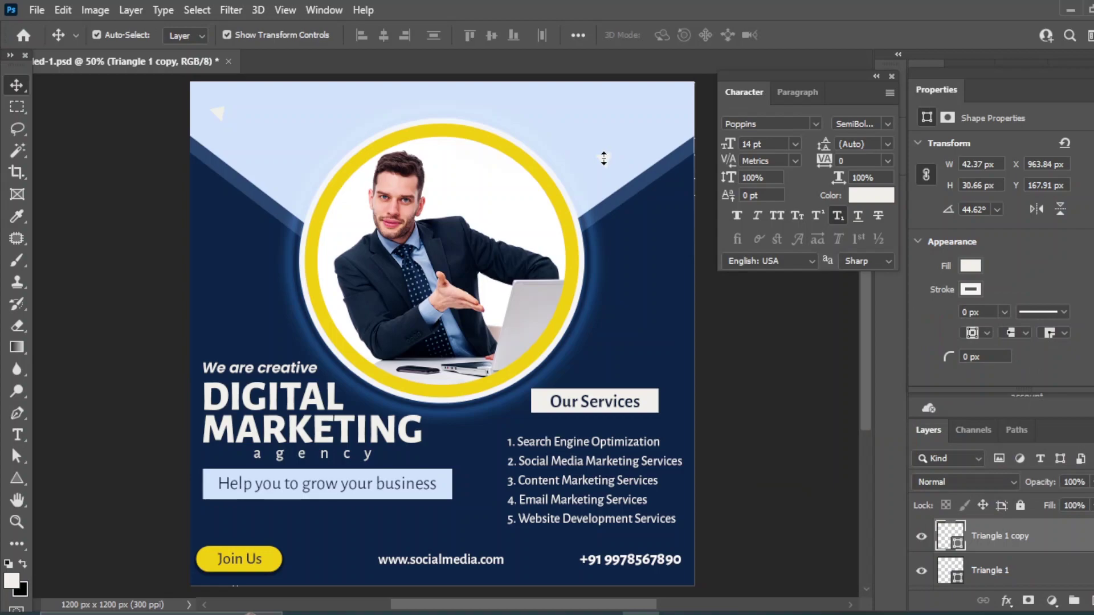
click(765, 319)
click(605, 162)
double_click(950, 541)
click(645, 178)
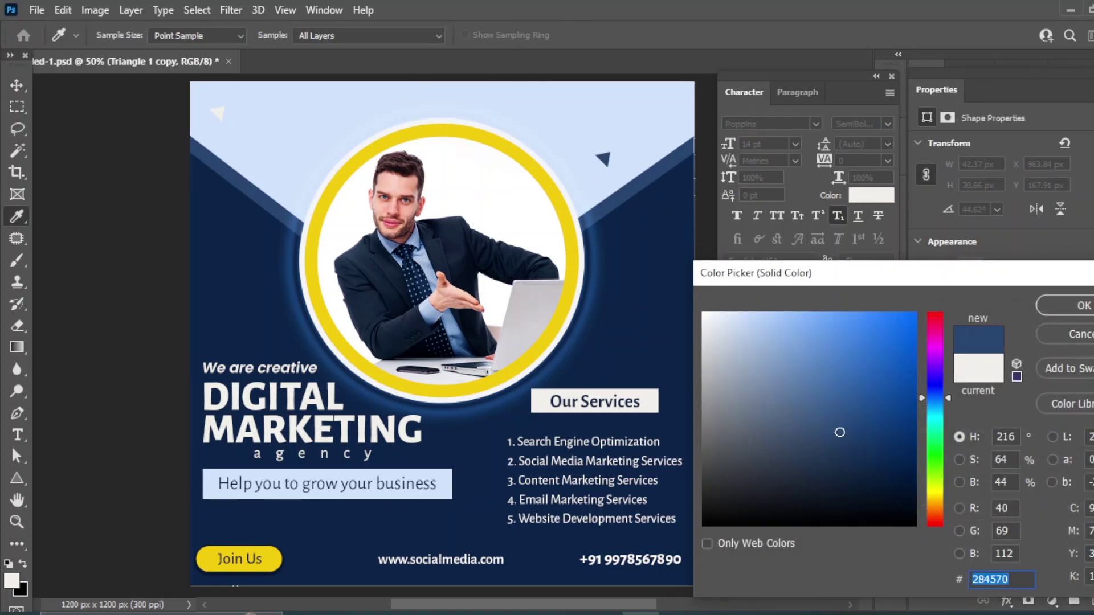
click(1065, 305)
click(772, 382)
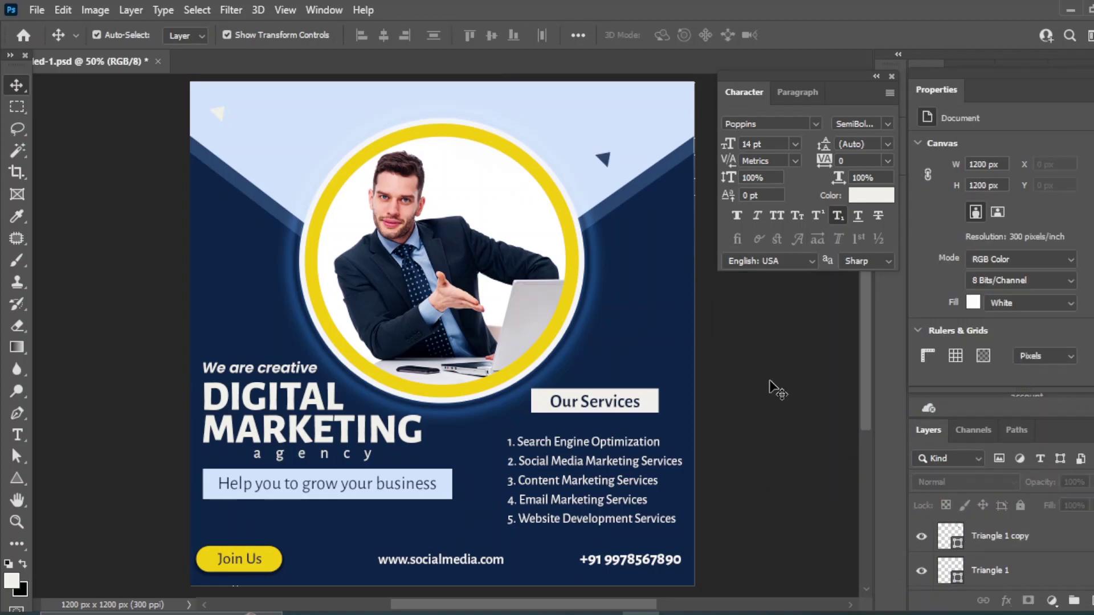
Copy the navy triangle into the top-right corner at a smaller size.
alt+click(613, 152)
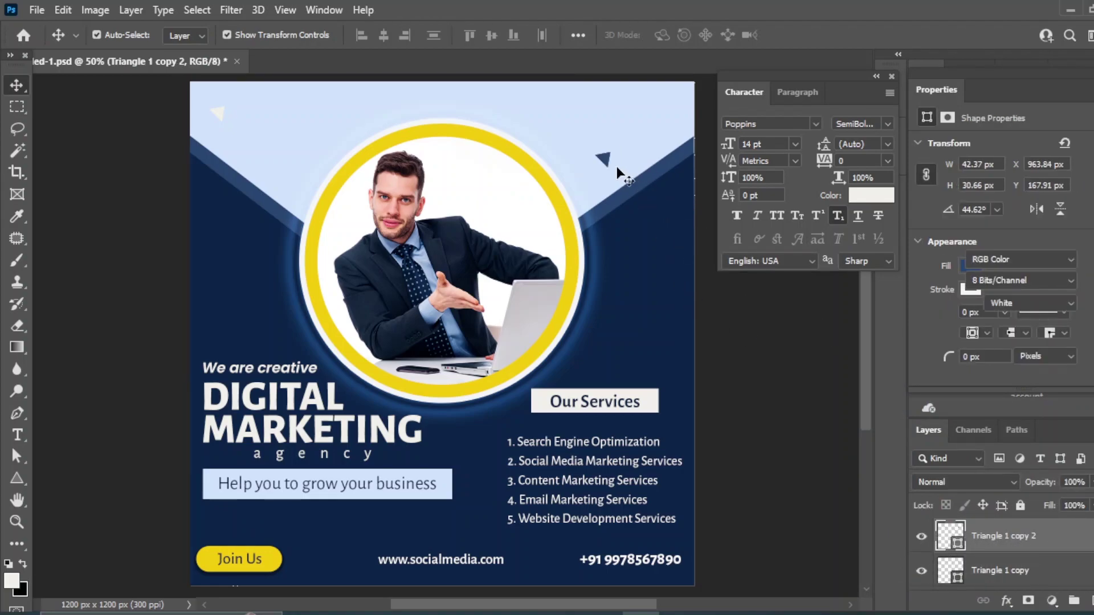
drag(606, 161, 671, 112)
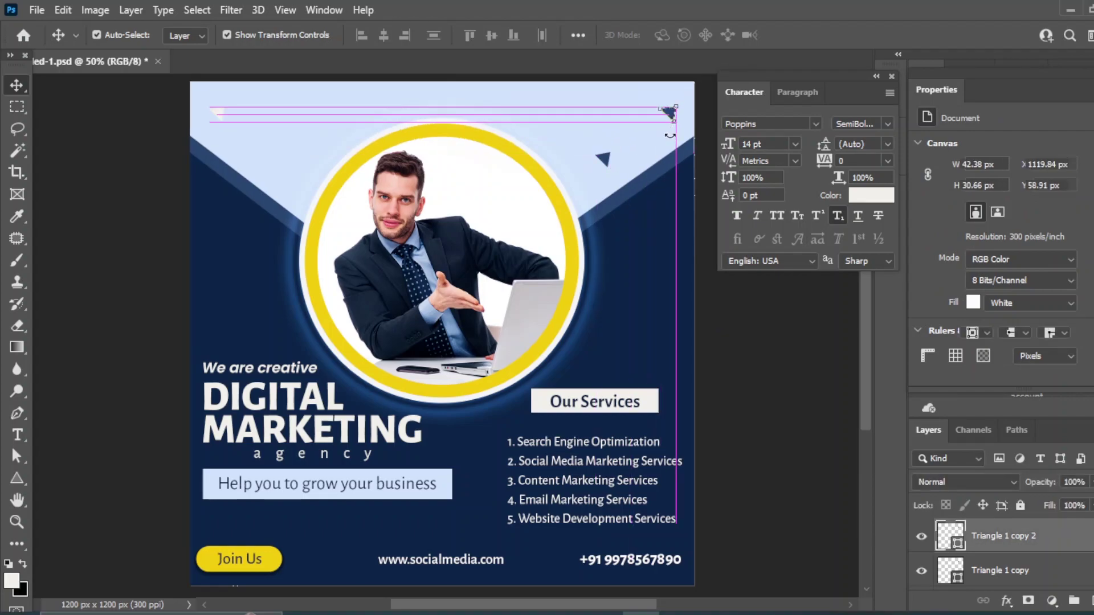
key(ctrl+t)
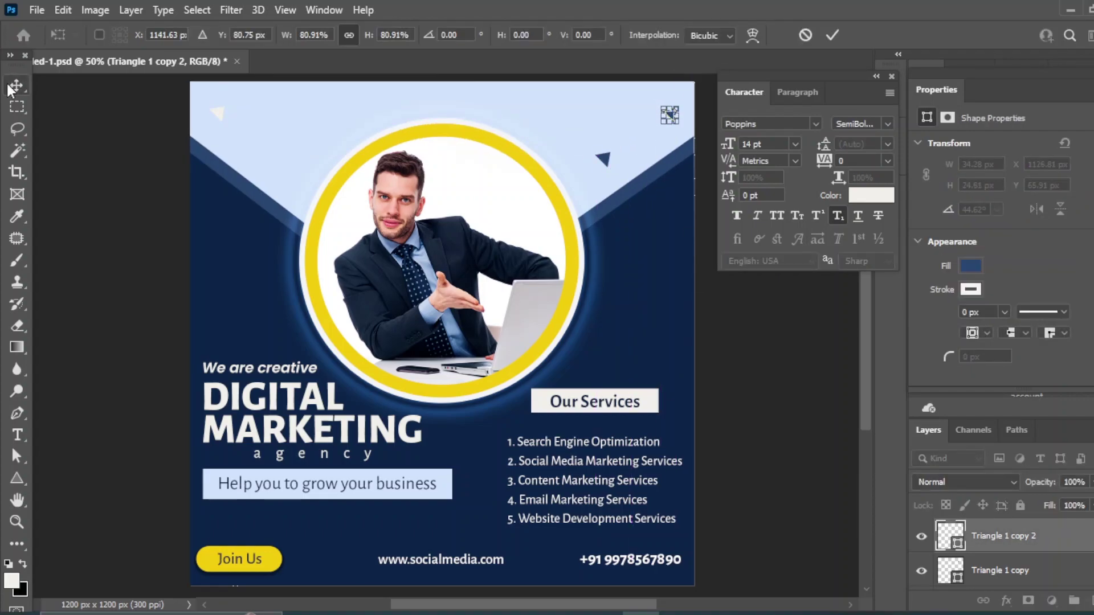
key(Return)
click(785, 420)
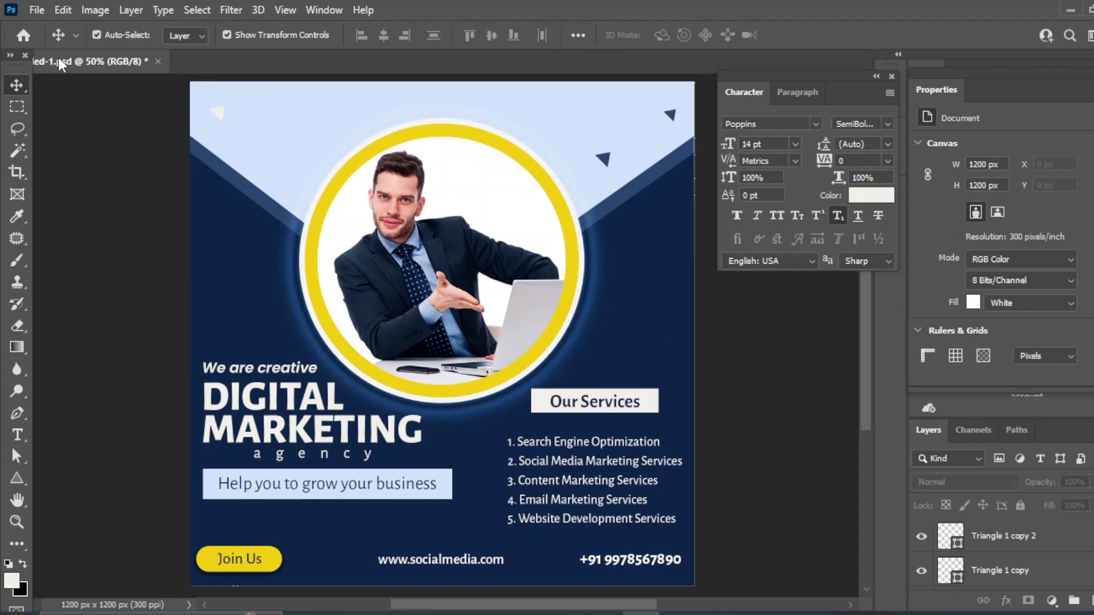
Place white triangle copies below the top-left one and beside Our Services.
click(948, 572)
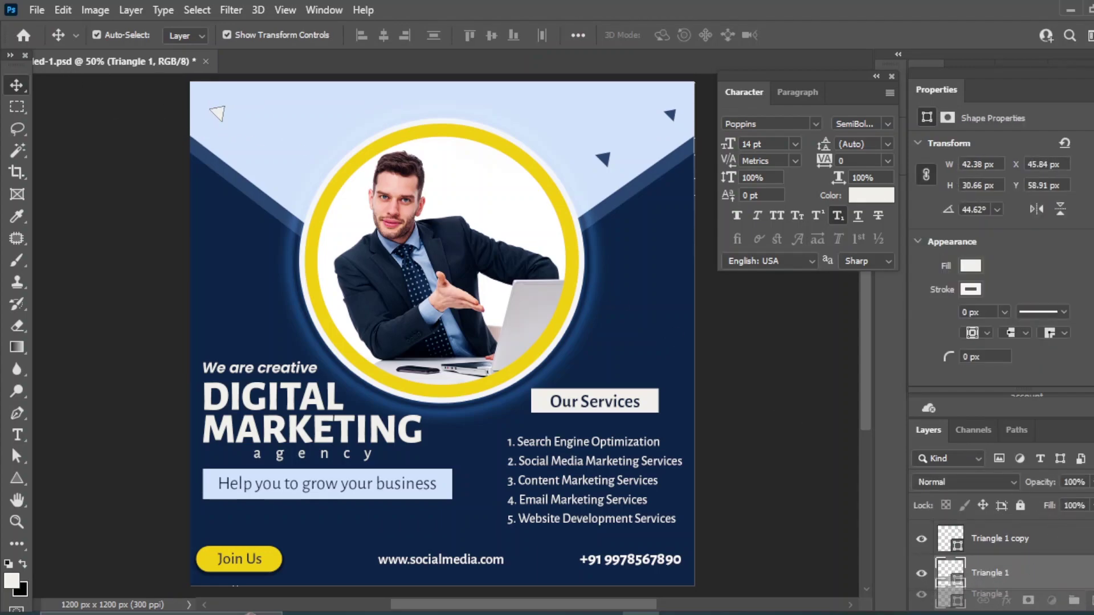
click(107, 185)
drag(218, 114, 265, 160)
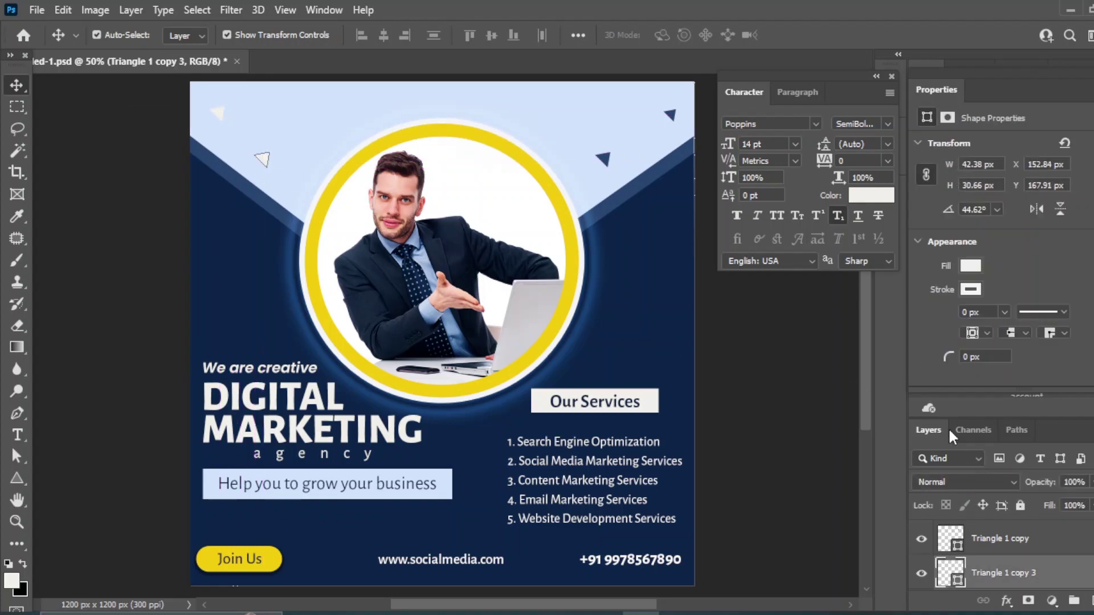
mouse_move(1002, 572)
mouse_down()
mouse_move(1076, 586)
mouse_move(1074, 575)
mouse_up()
click(103, 268)
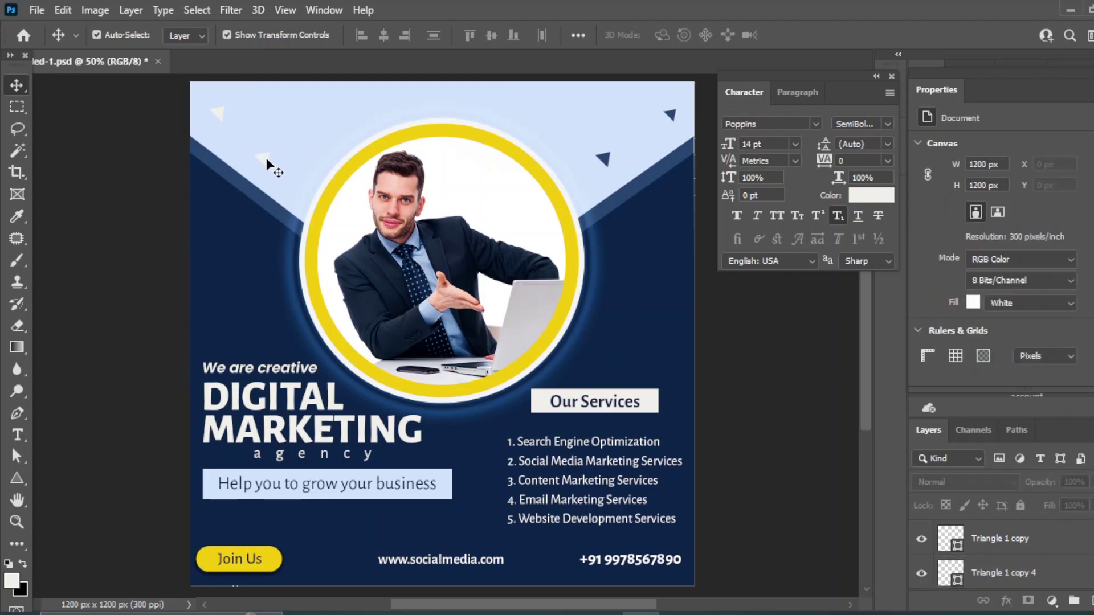
drag(272, 163, 612, 372)
click(767, 384)
click(17, 479)
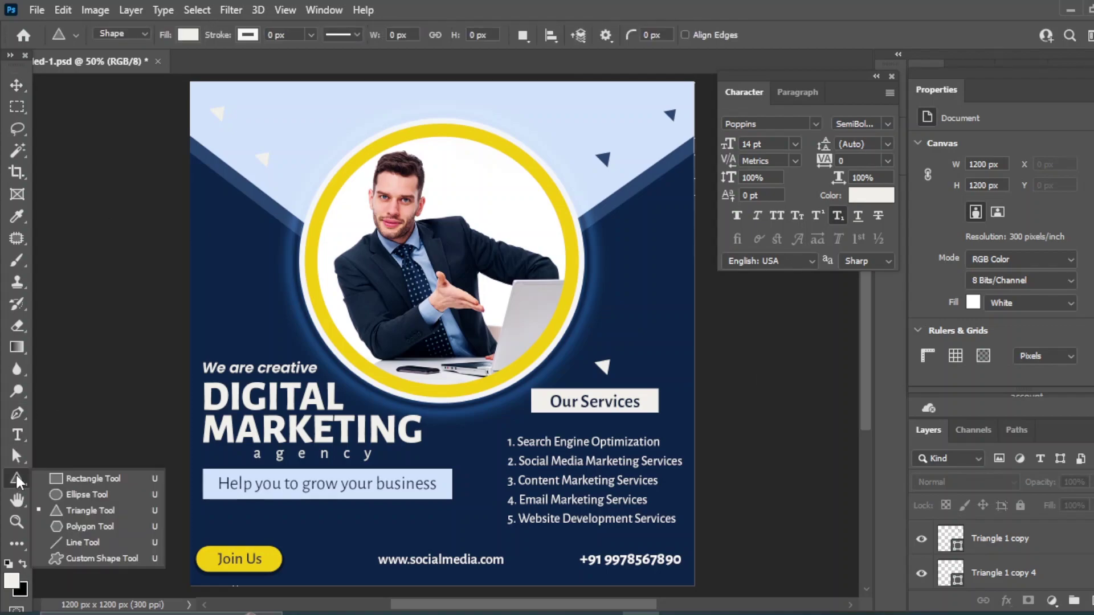
Draw an initial straight line near the poster's left edge.
click(64, 541)
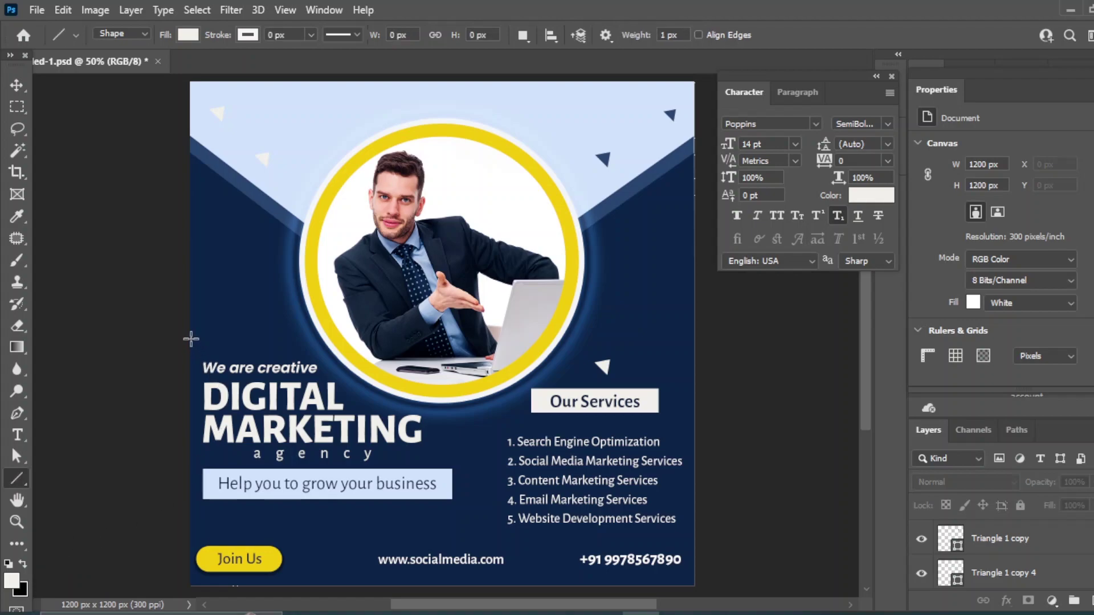
drag(190, 337, 229, 322)
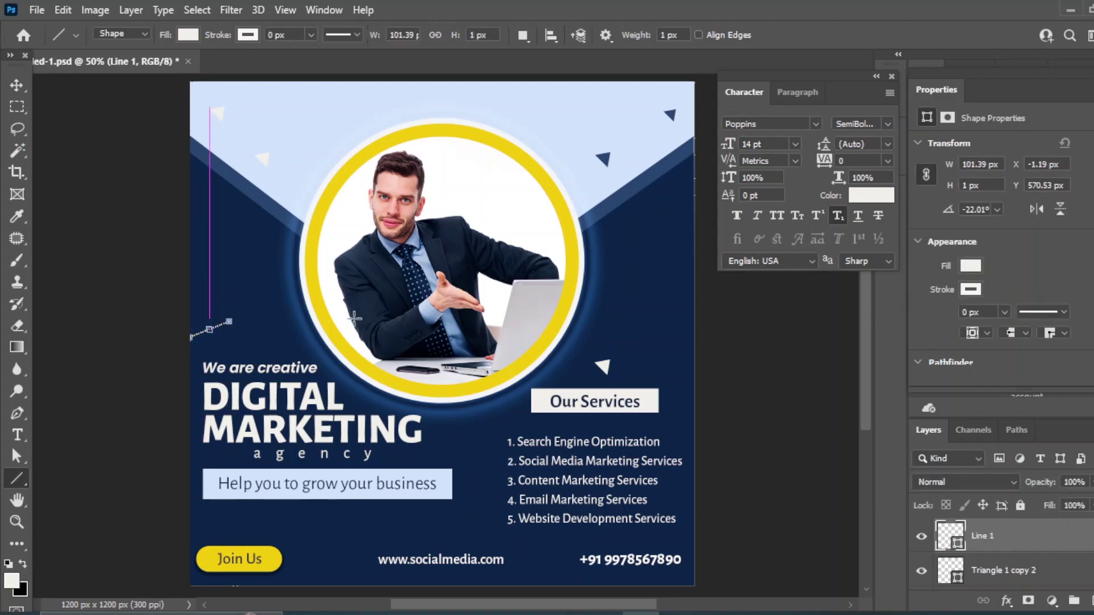
click(12, 94)
click(94, 308)
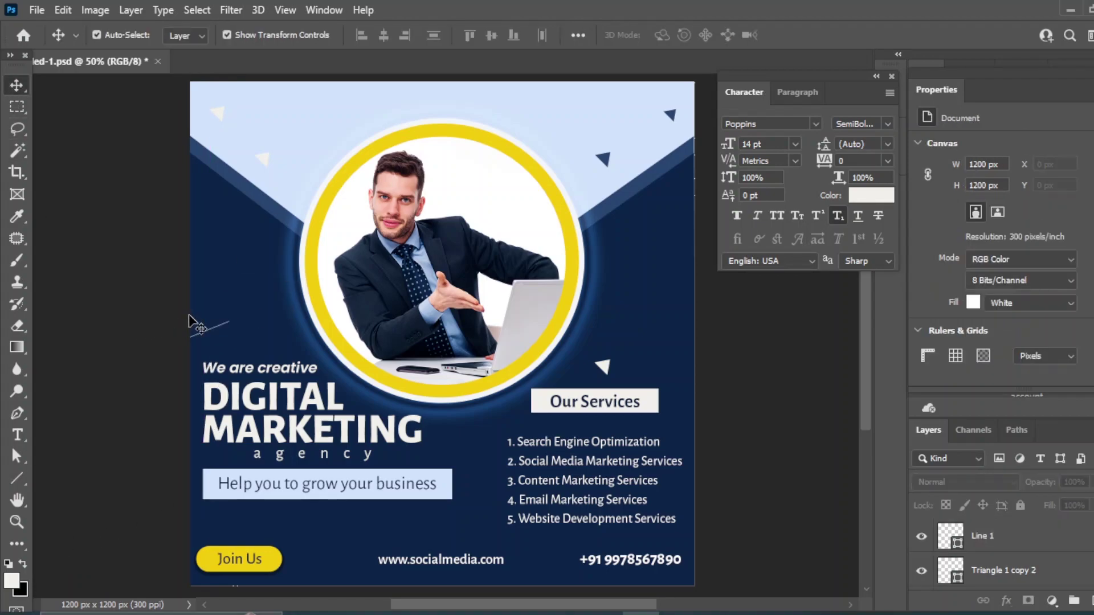
click(210, 334)
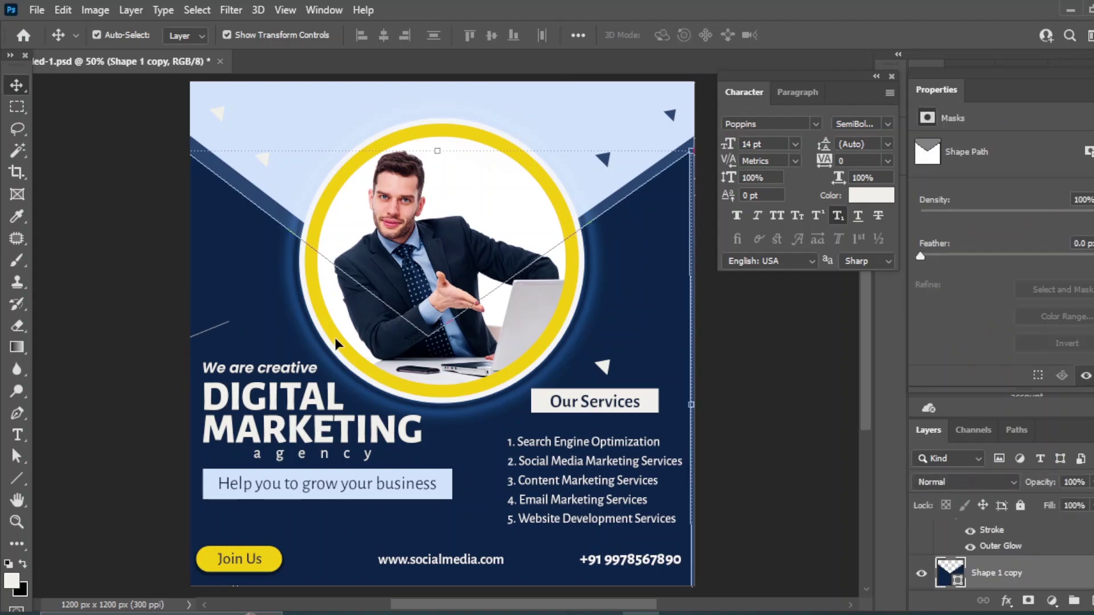
click(602, 368)
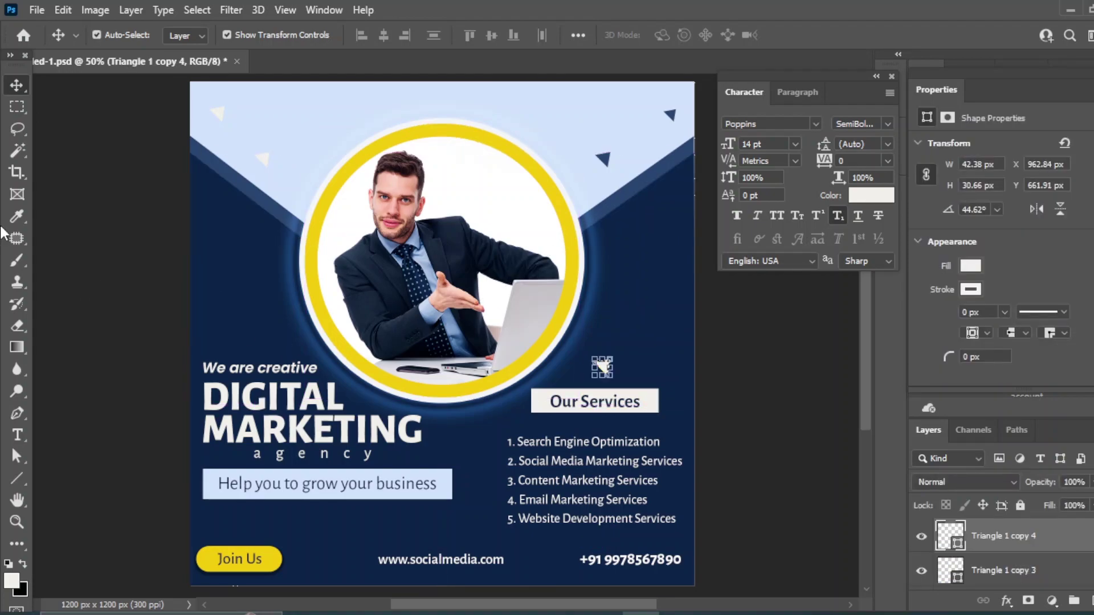
click(120, 251)
Draw two short diagonal white lines on new layers at the left edge above We are creative.
key(ctrl+shift+alt+n)
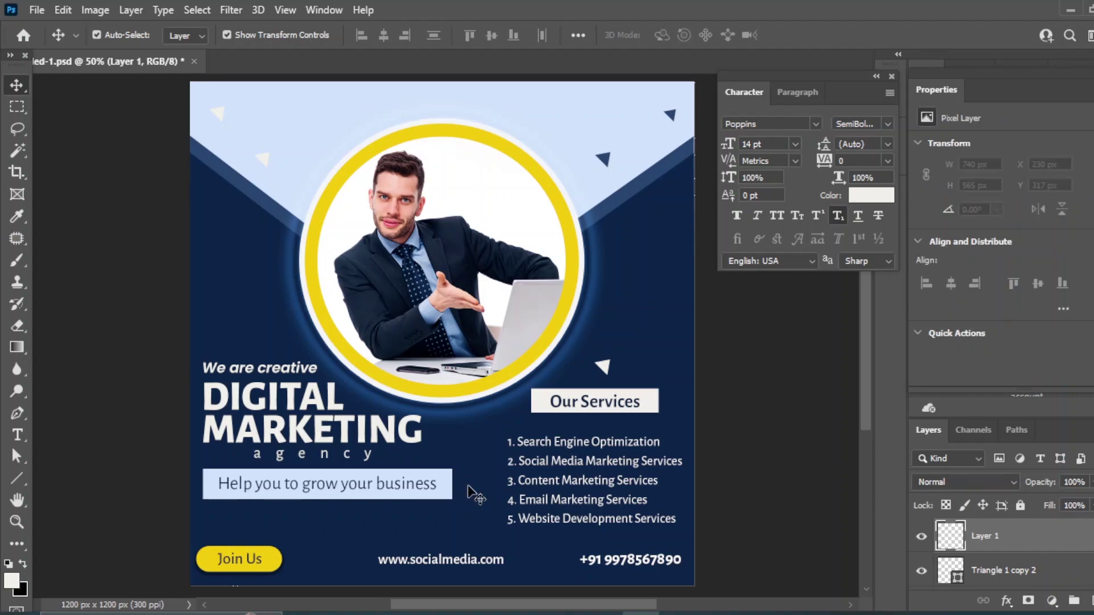
click(17, 481)
drag(187, 354, 213, 342)
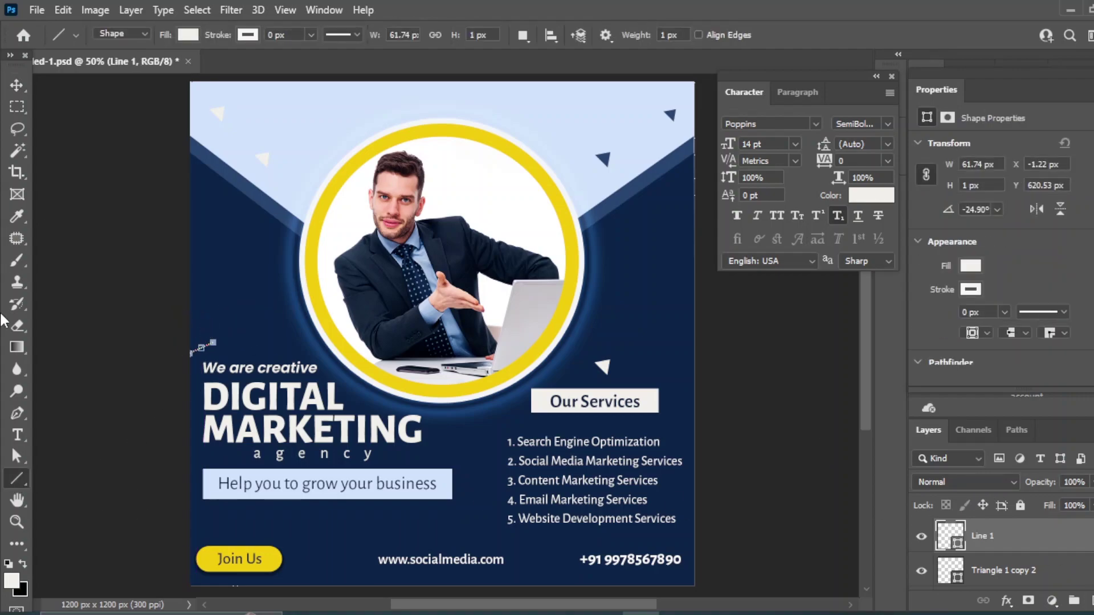
click(17, 85)
click(102, 312)
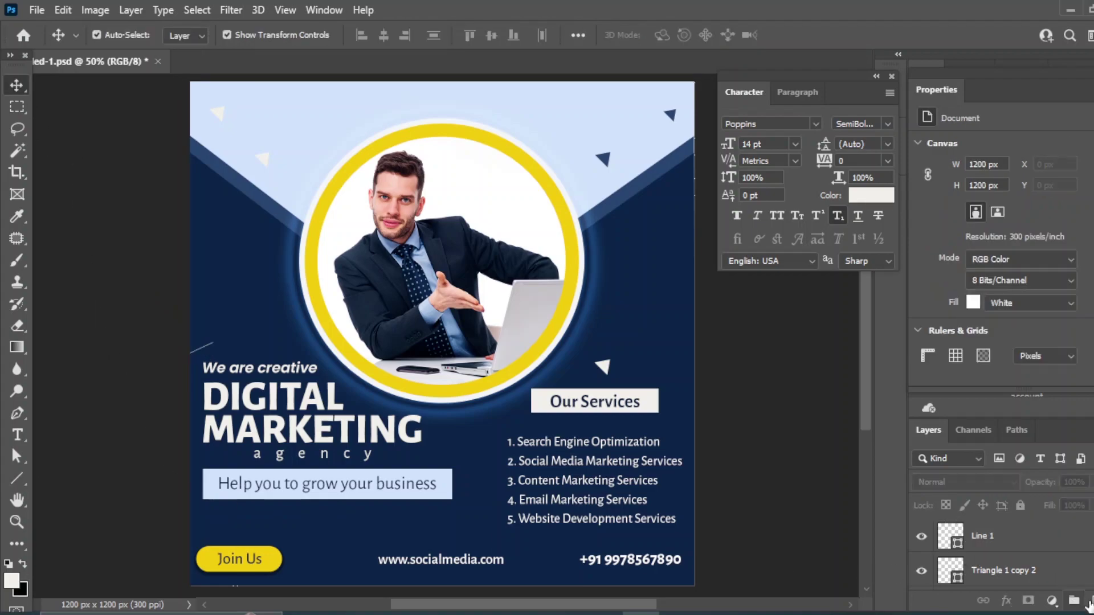
click(1088, 601)
click(18, 478)
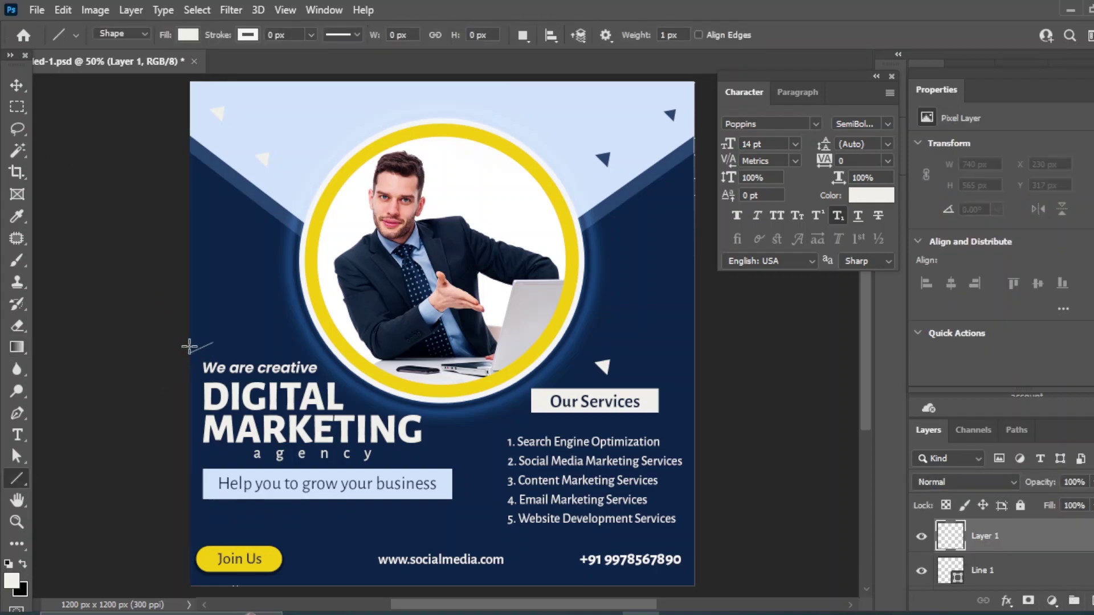
drag(189, 346, 218, 330)
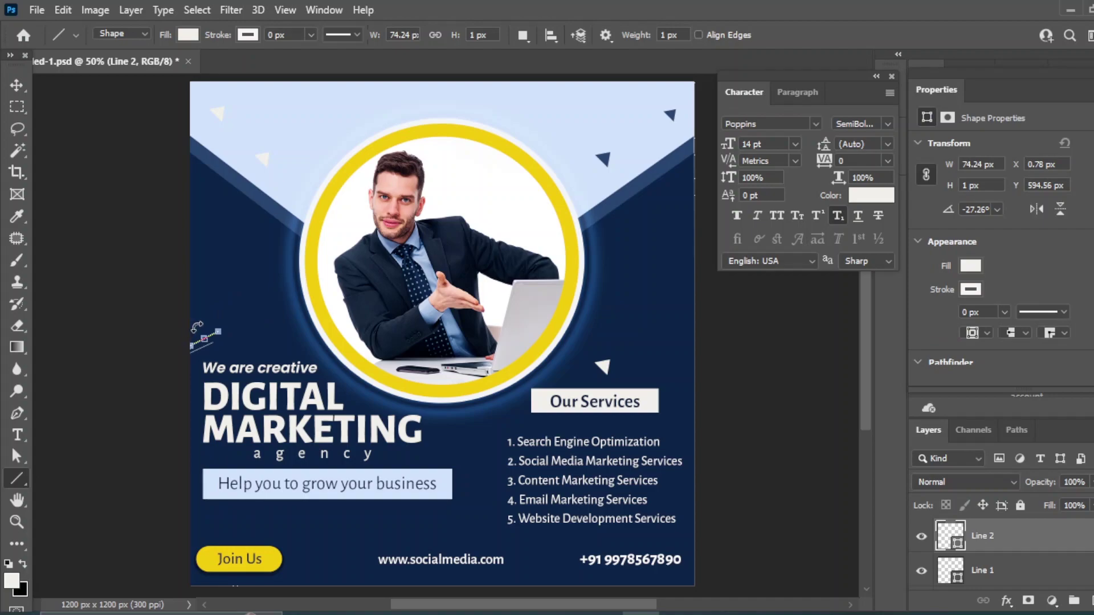
click(16, 84)
click(88, 264)
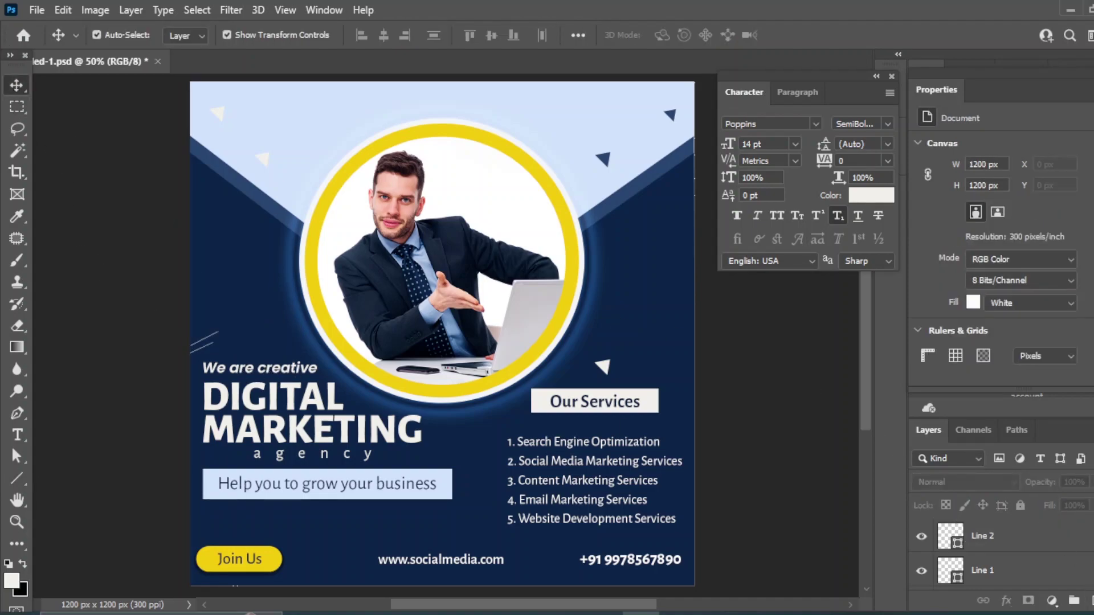
Draw two diagonal white lines on new layers at the right edge.
click(1091, 601)
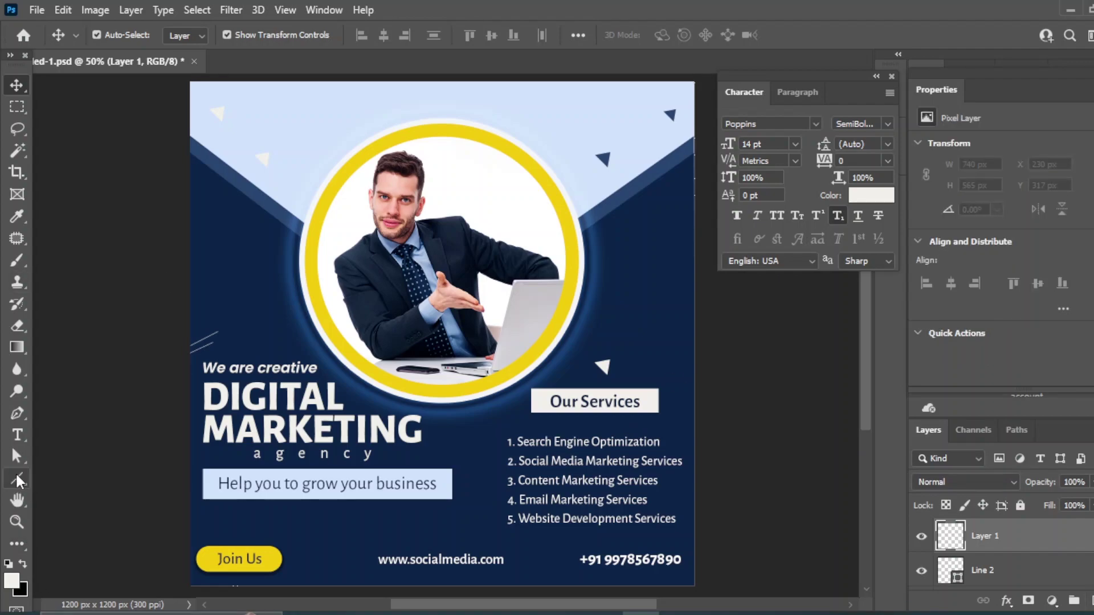
click(18, 480)
drag(695, 352, 665, 309)
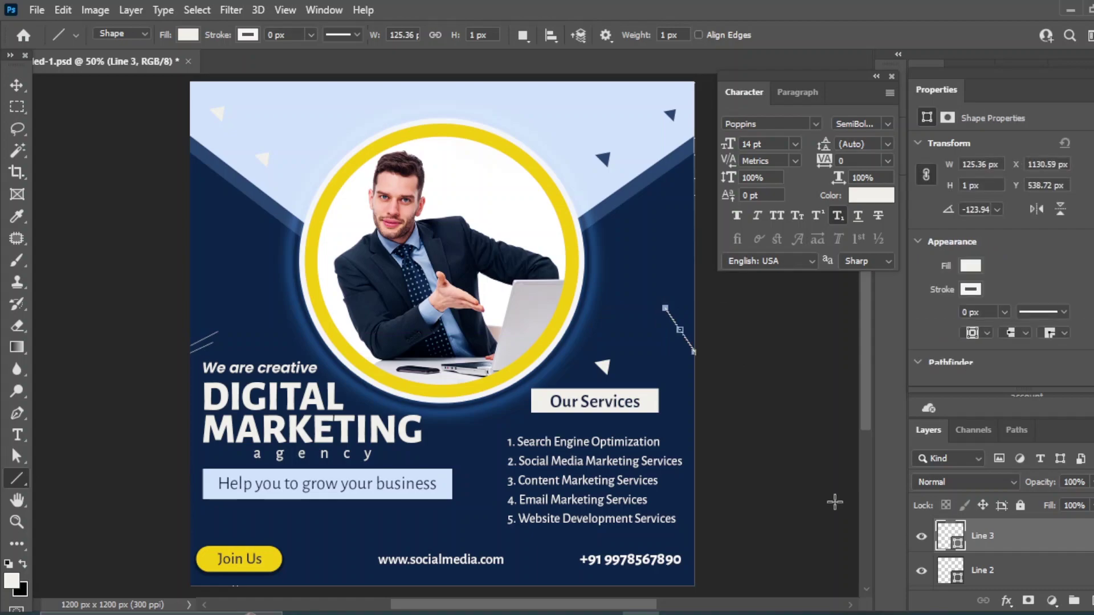
key(ctrl+shift+alt+n)
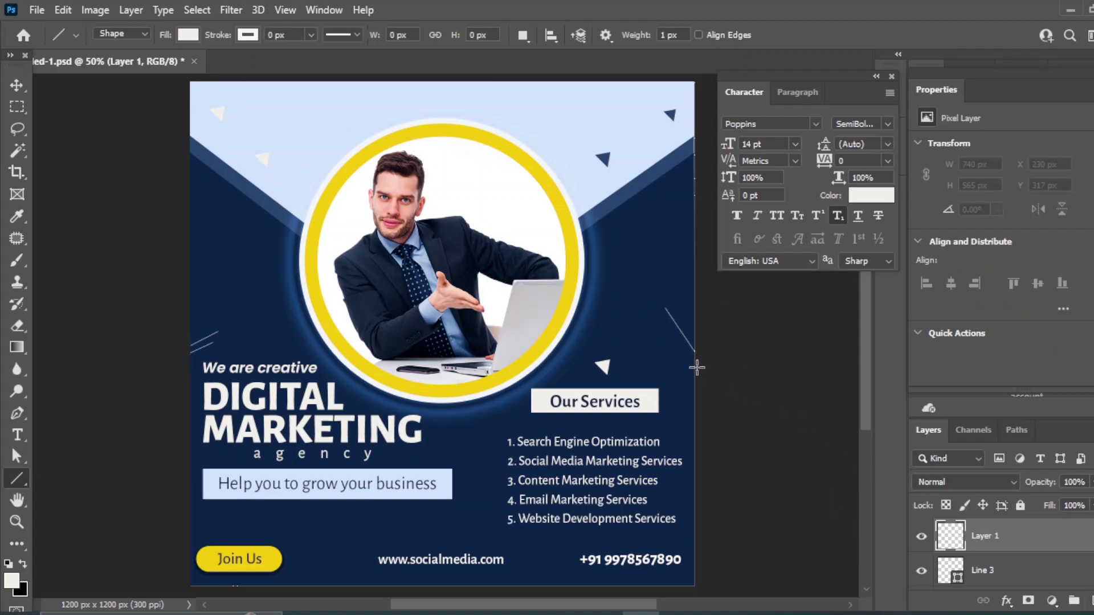
drag(696, 368, 666, 329)
click(16, 86)
click(708, 378)
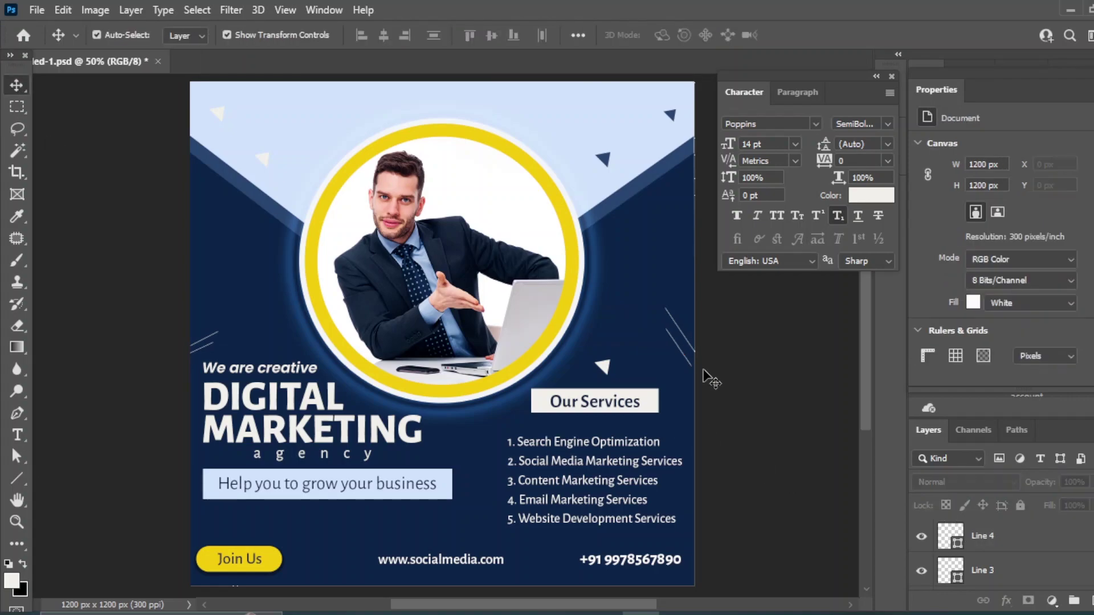
Nudge the Line 4 layer two steps to the right.
click(678, 353)
click(758, 409)
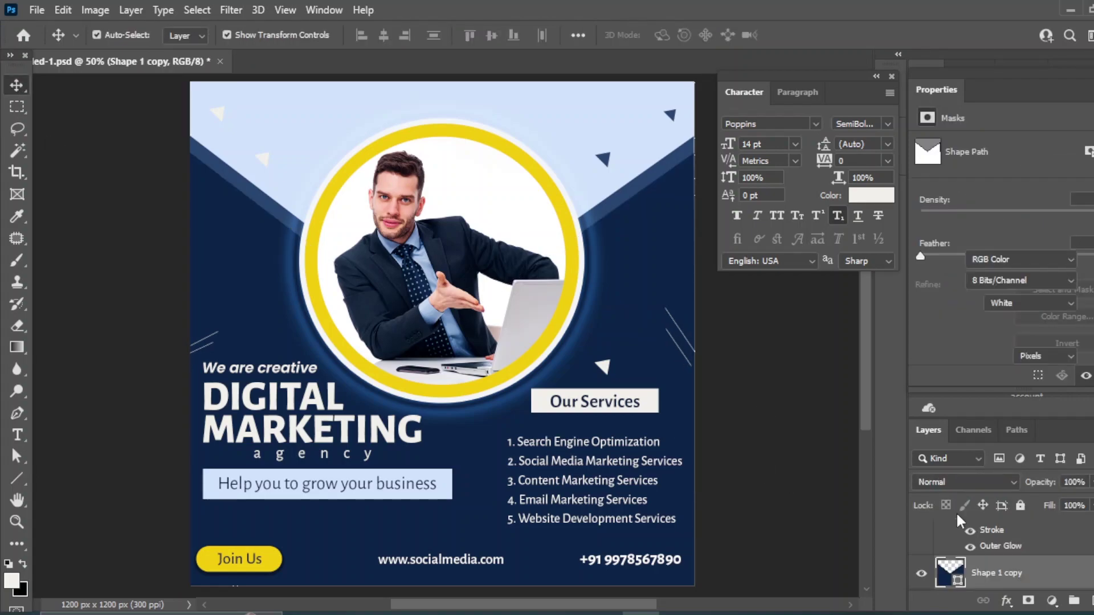
click(685, 339)
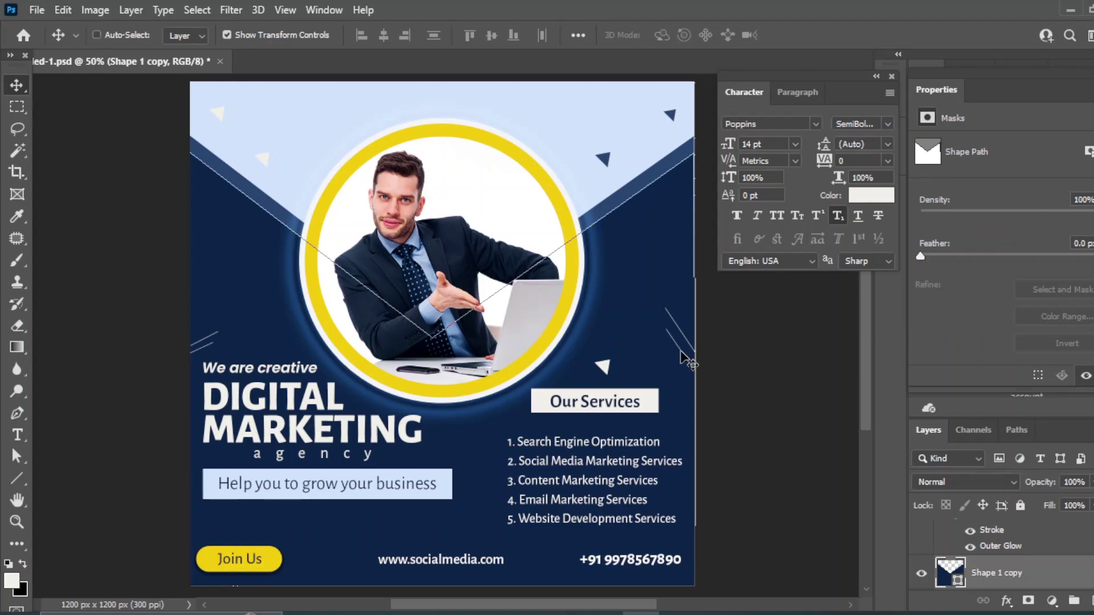
scroll(1010, 551, up, 3)
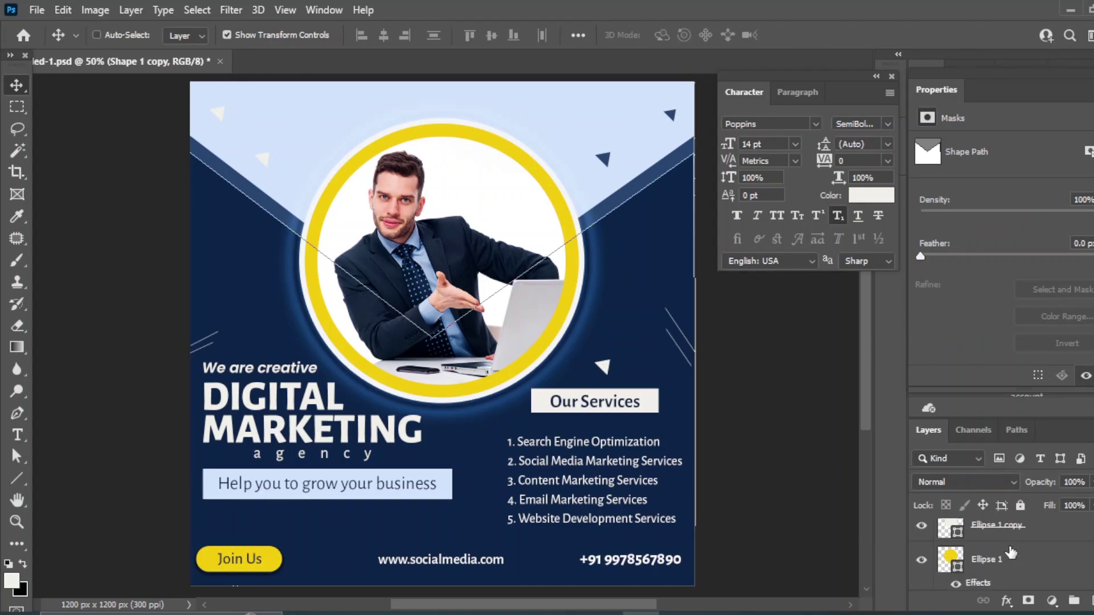
scroll(1010, 552, up, 3)
scroll(1010, 551, up, 3)
scroll(1011, 553, up, 3)
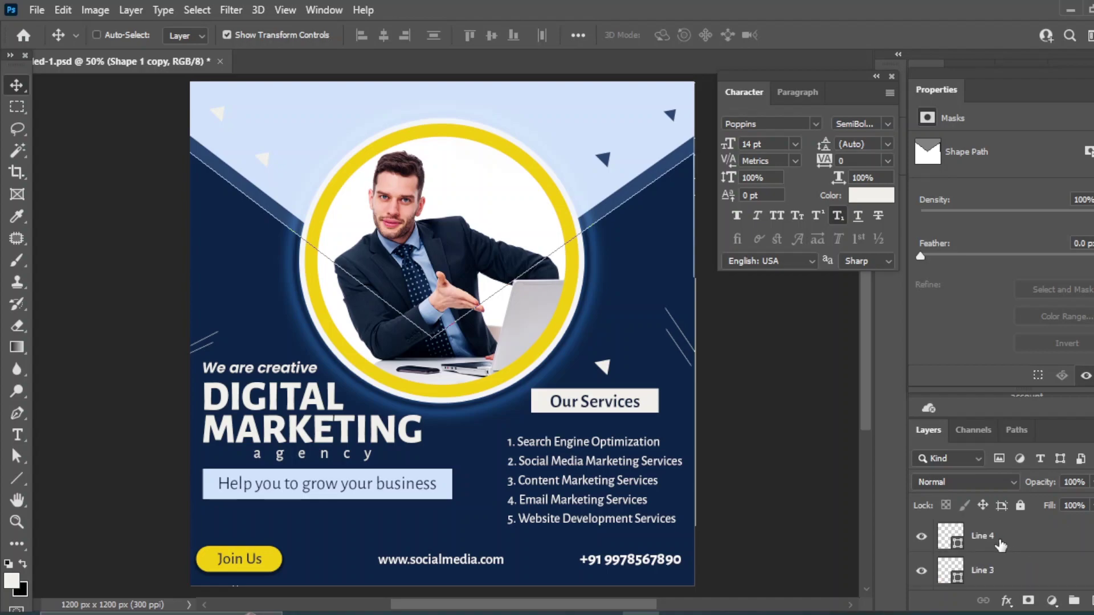
click(1000, 545)
key(Right)
key(Right)
key(Right)
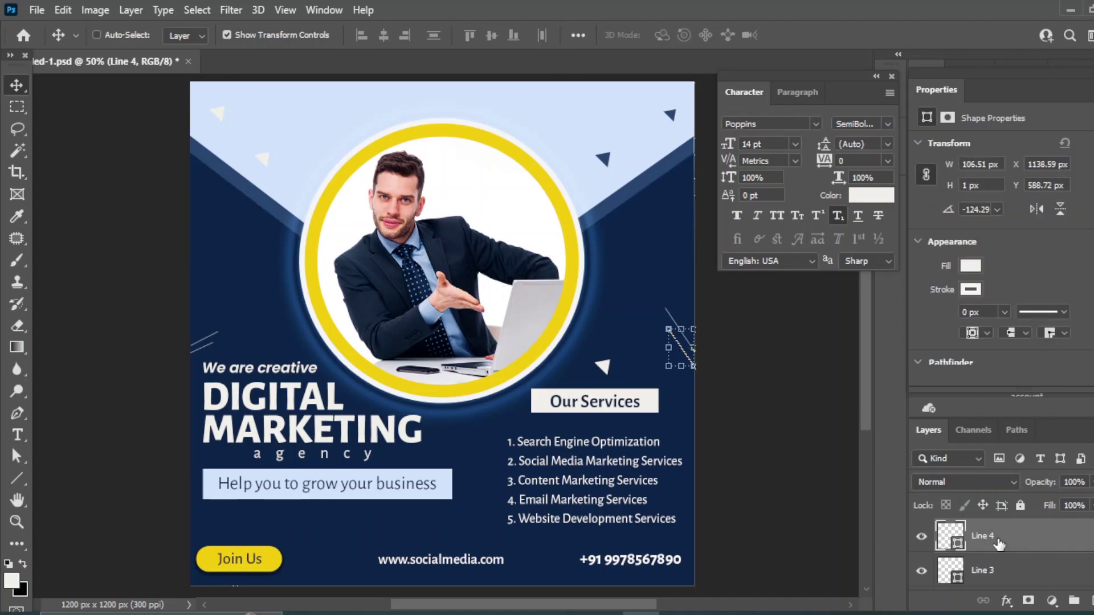
key(Right)
key(Right)
key(Right)
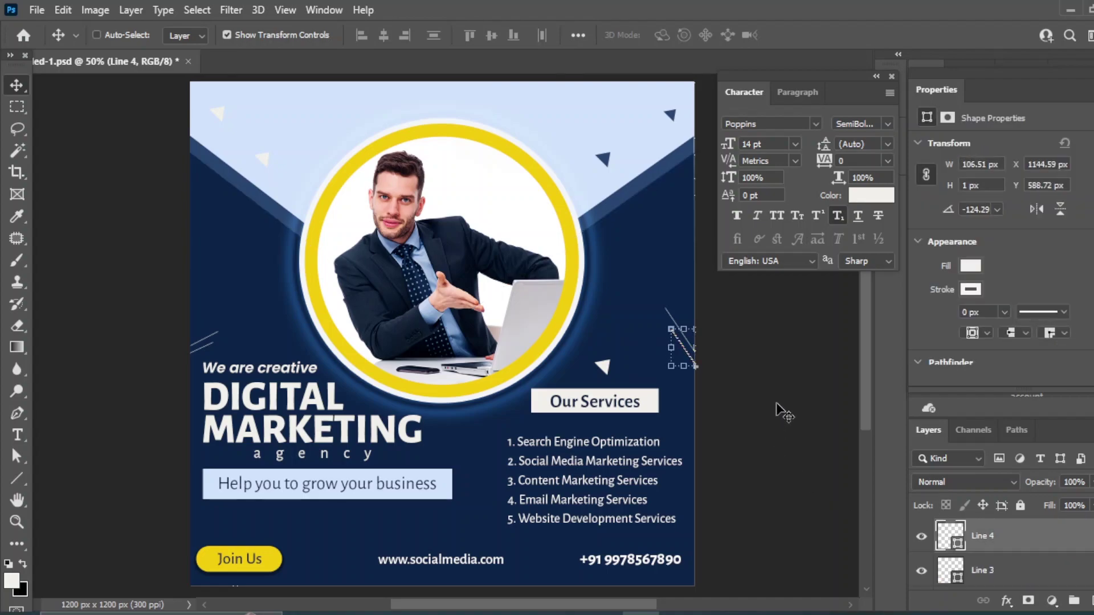
click(1089, 601)
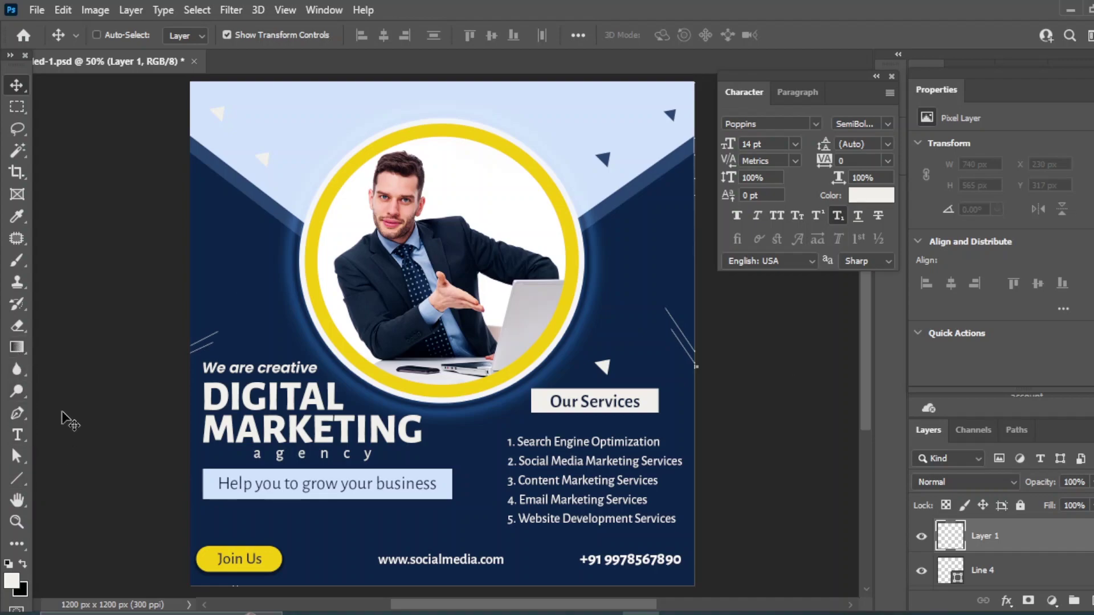
Draw a small polygon at the upper left and fill it with sampled light blue d1e2fb.
click(17, 478)
click(67, 535)
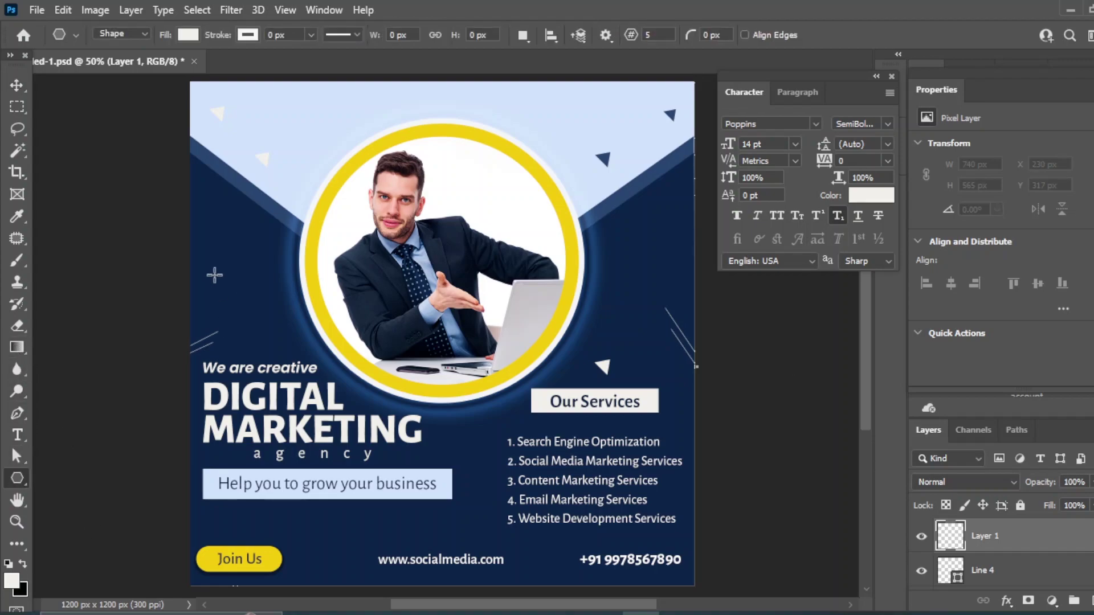
drag(213, 274, 236, 288)
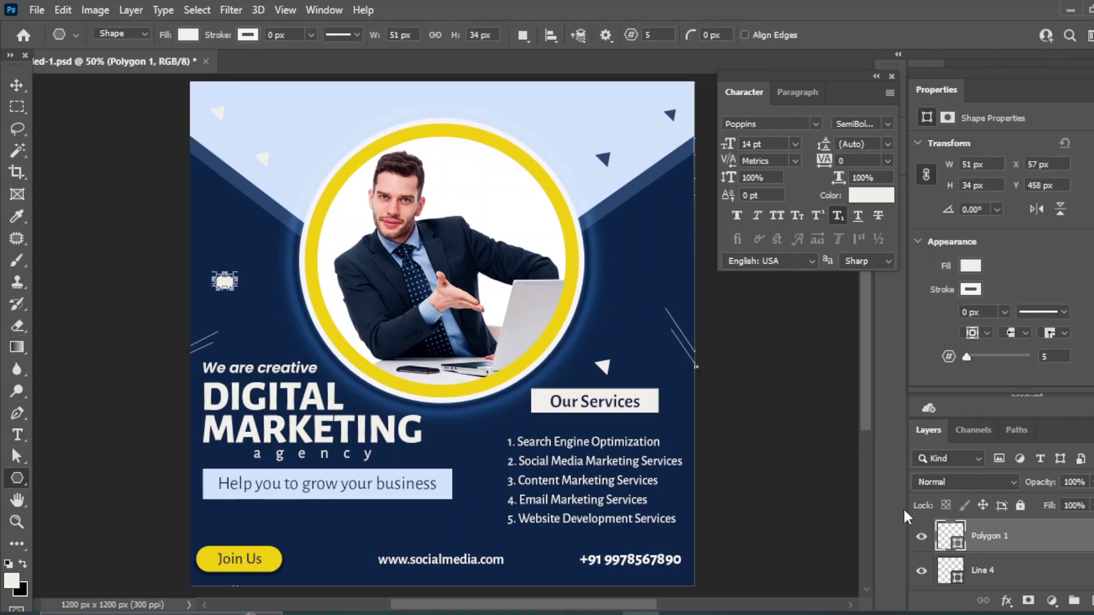
click(11, 86)
drag(208, 292, 215, 288)
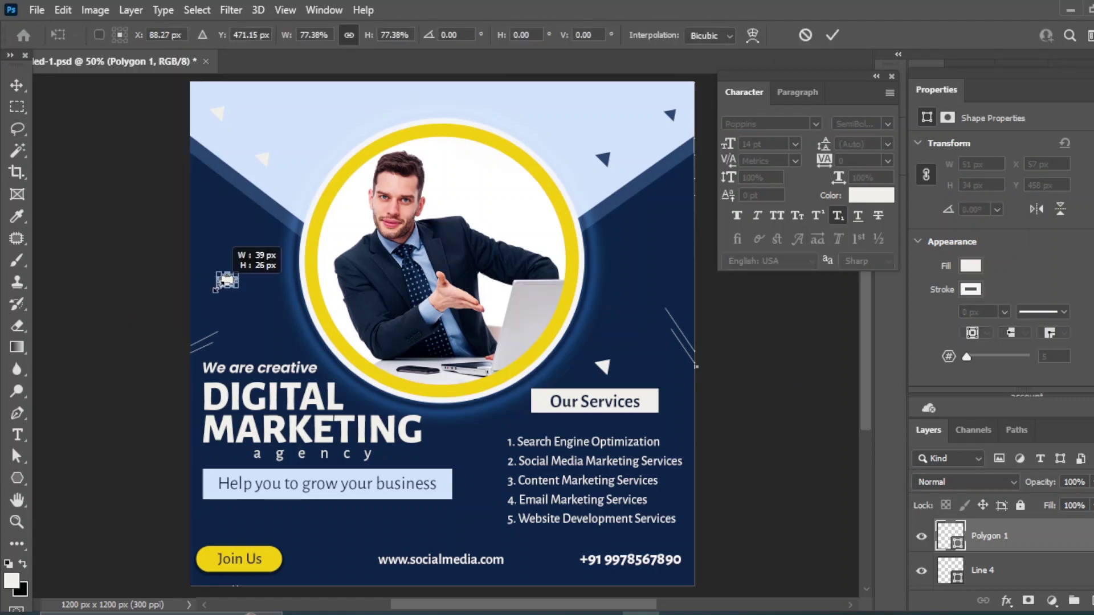
double_click(949, 535)
click(293, 188)
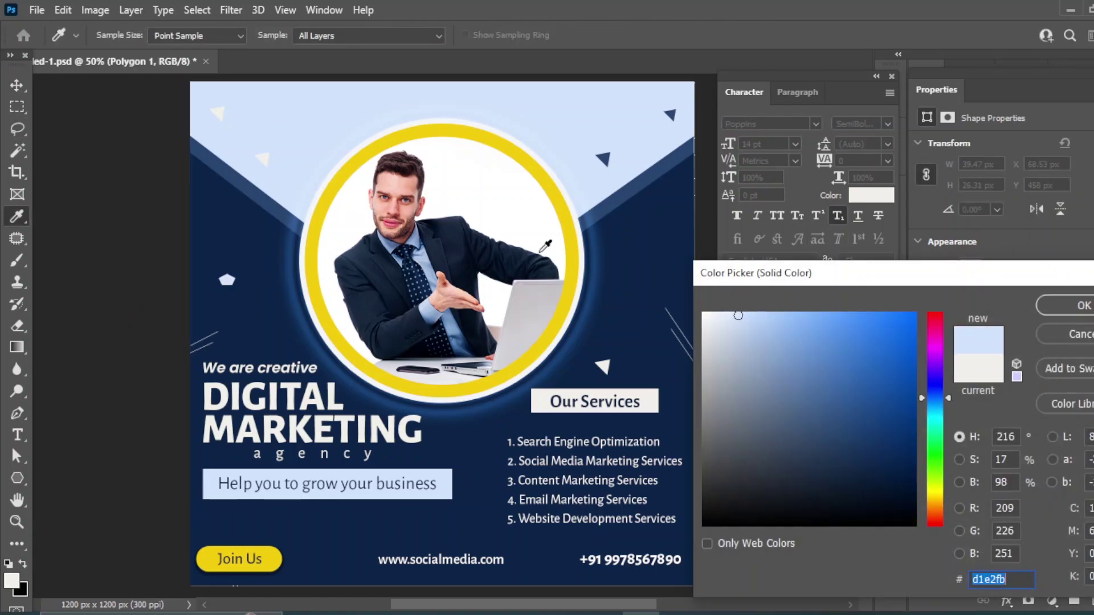
key(Return)
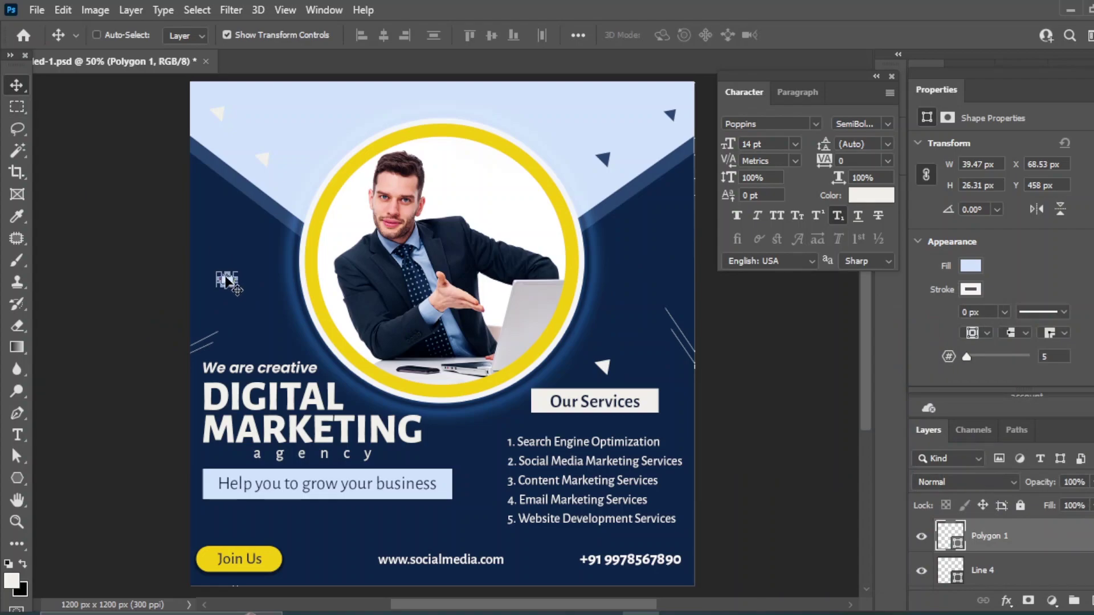
Enlarge the polygon and rotate it about 28° so it peeks in from the left edge.
key(ctrl+t)
mouse_move(237, 287)
mouse_down()
mouse_move(255, 304)
mouse_move(173, 294)
mouse_move(217, 318)
mouse_move(224, 303)
mouse_up()
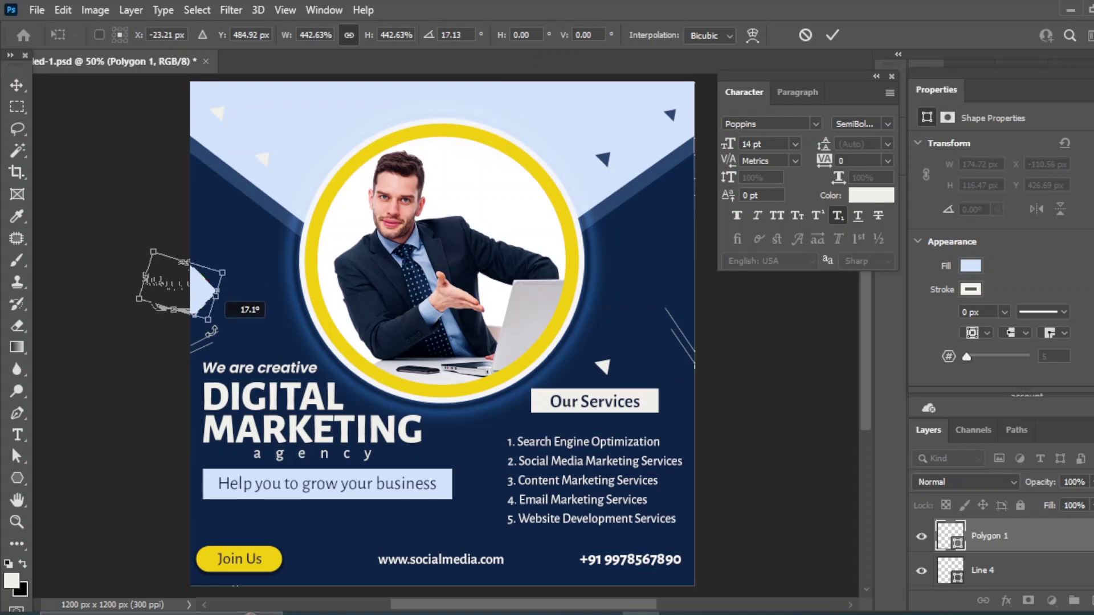
click(12, 91)
scroll(758, 383, right, 2)
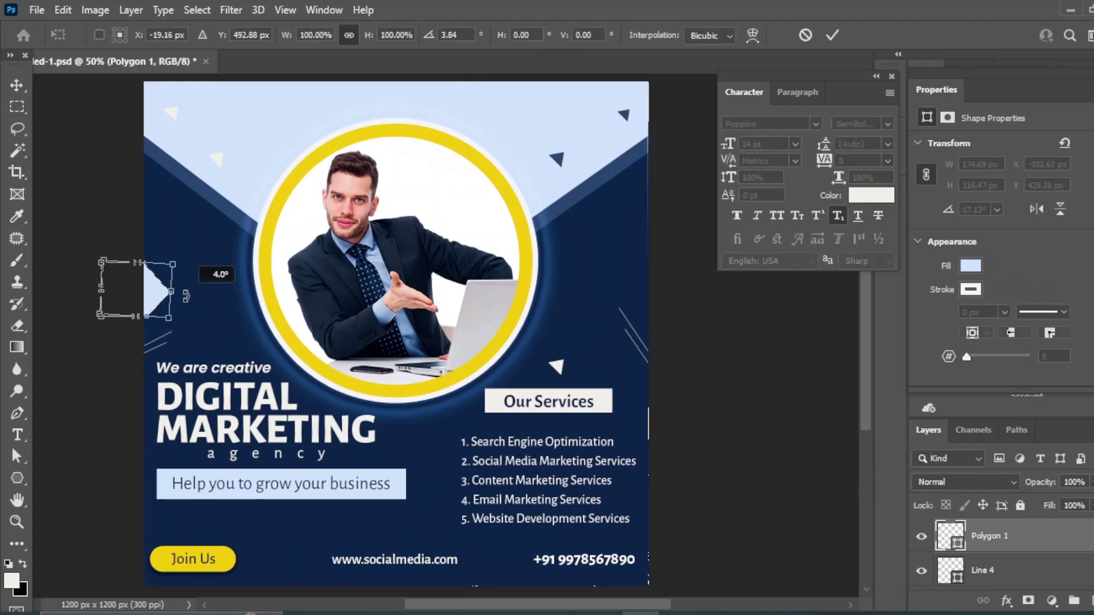
drag(197, 268, 190, 259)
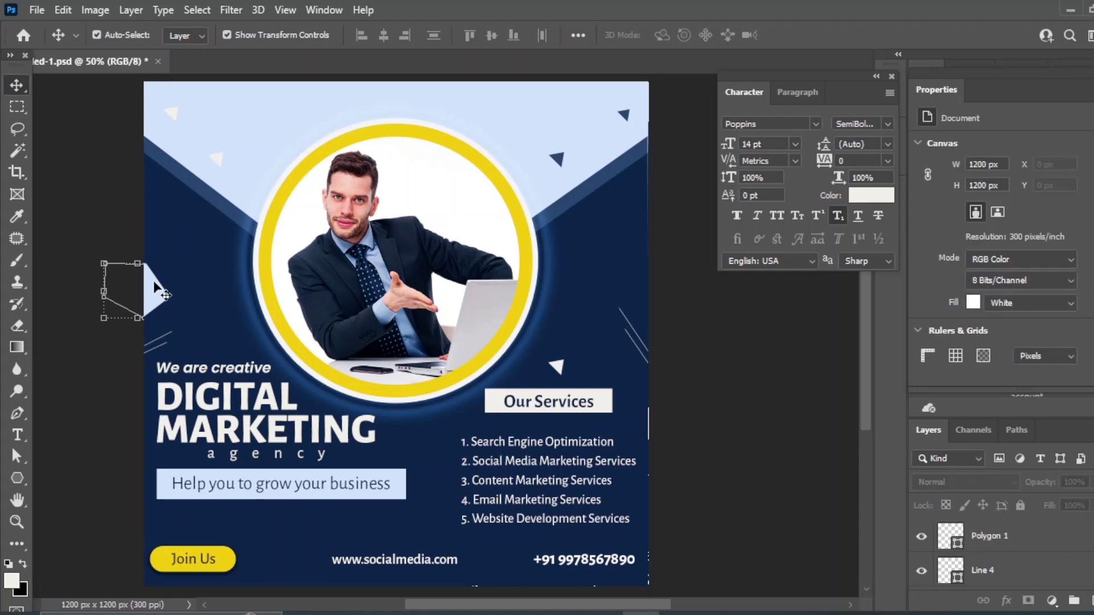
click(758, 387)
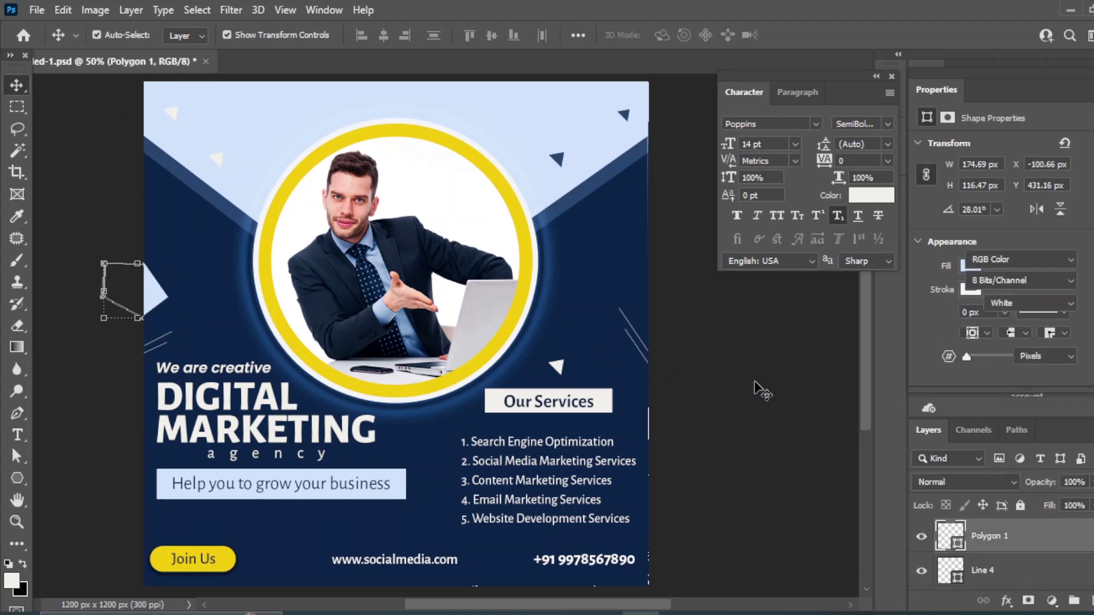